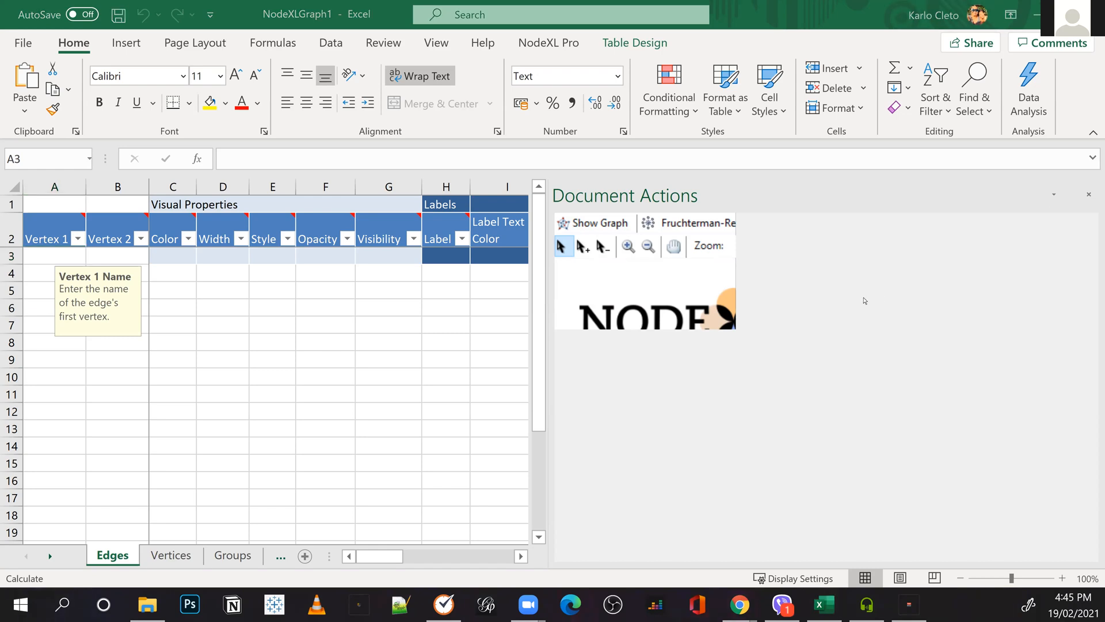
click(865, 301)
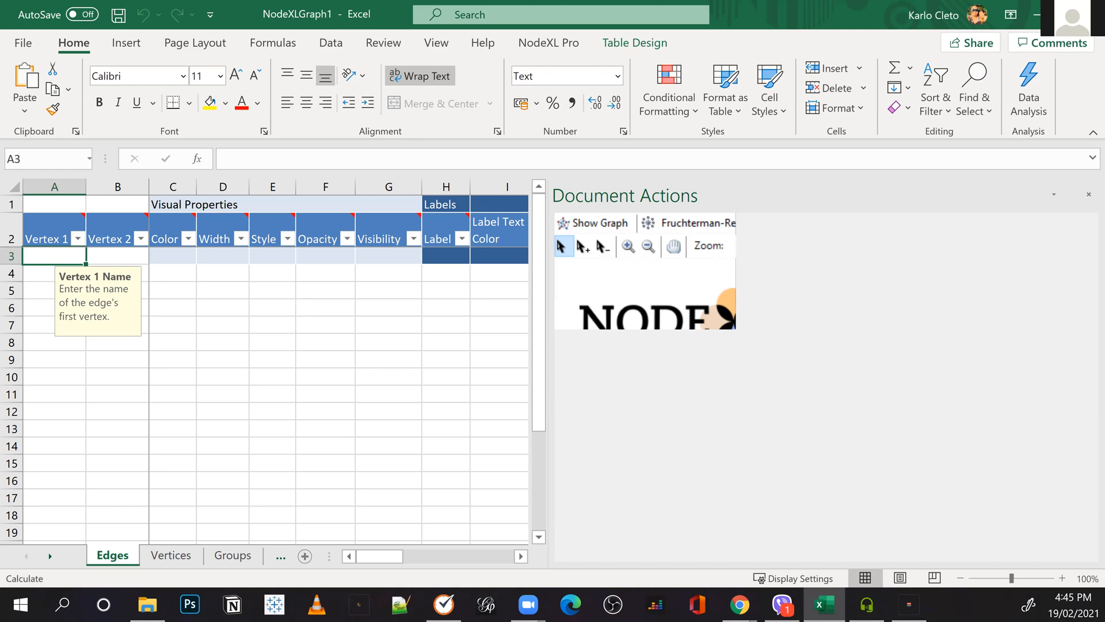
key(alt+Tab)
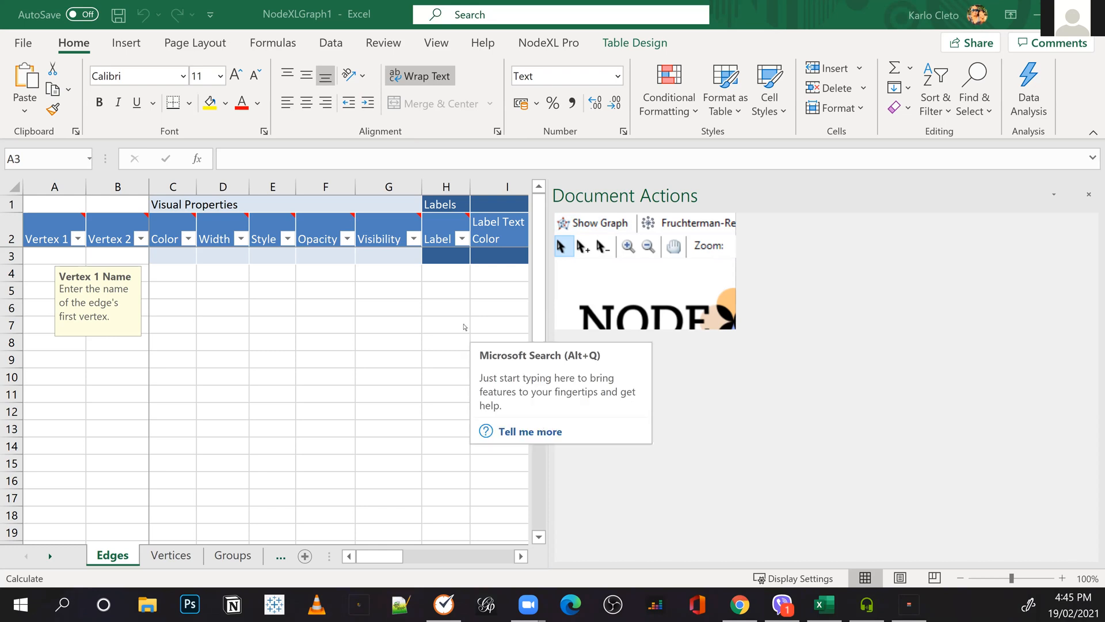
click(784, 407)
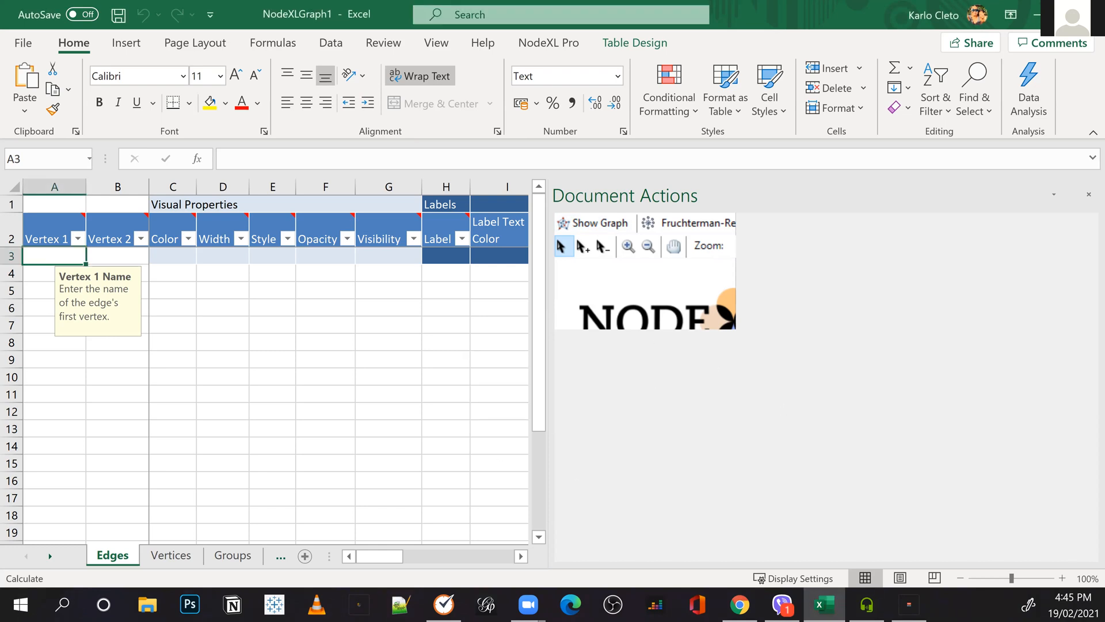
key(alt+Tab)
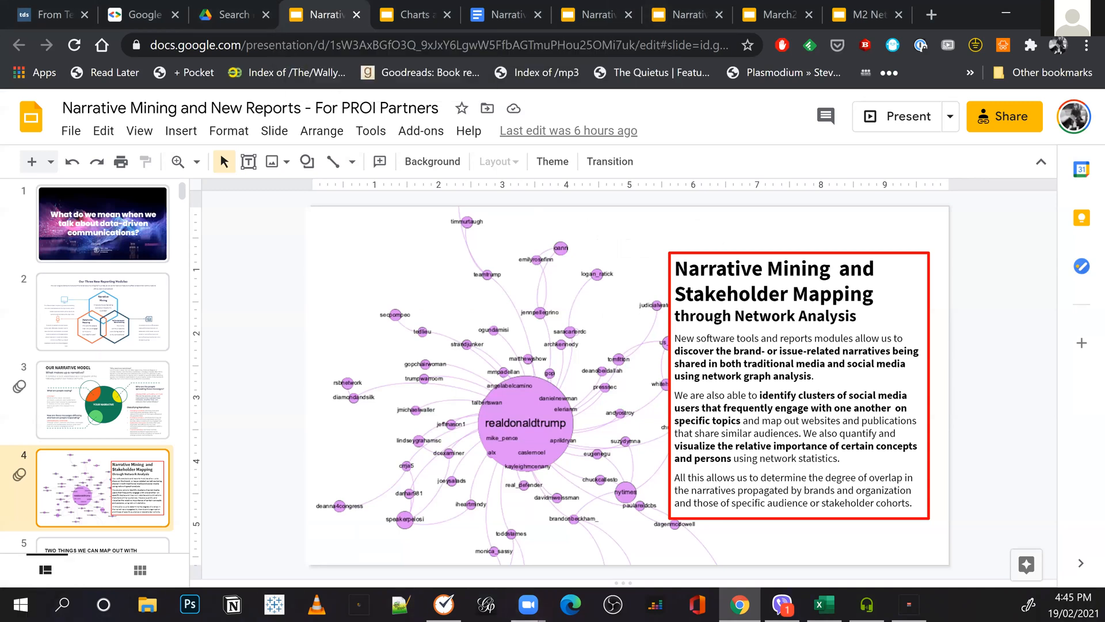
key(alt+Tab)
key(super+d)
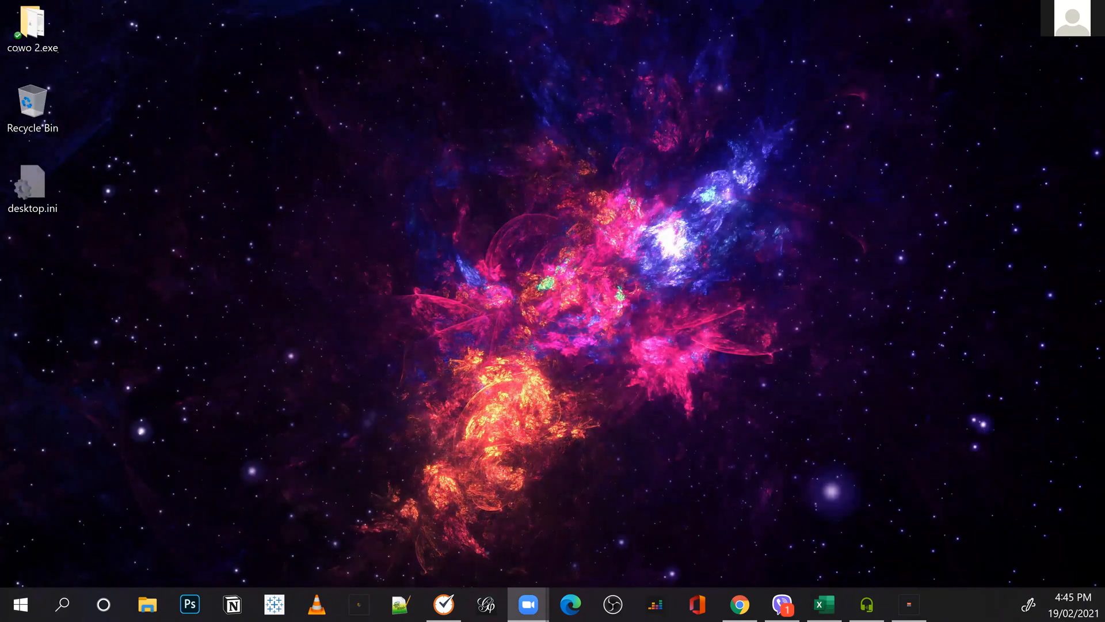
key(super+d)
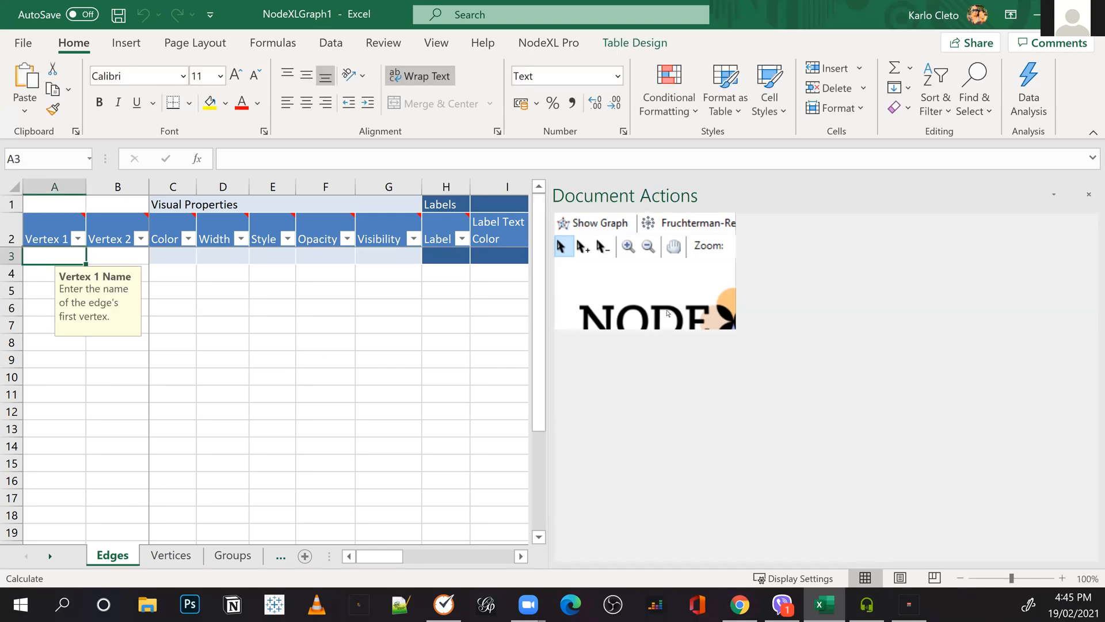
- Try to start a NodeXL Pro import from a Twitter Search Network
drag(537, 314, 536, 238)
click(526, 45)
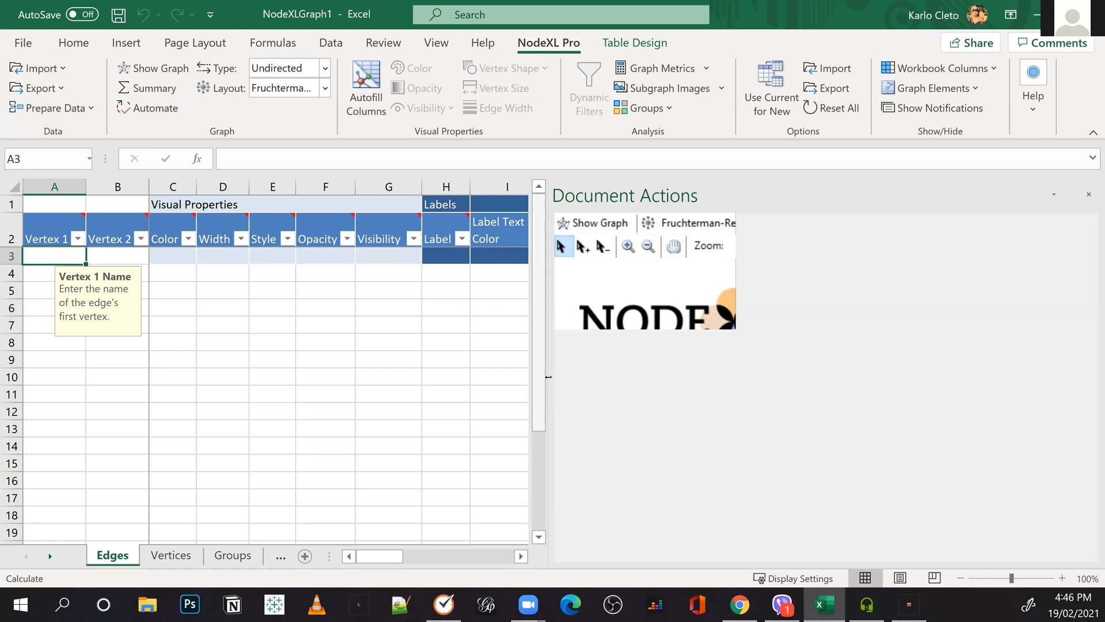
drag(538, 364, 541, 190)
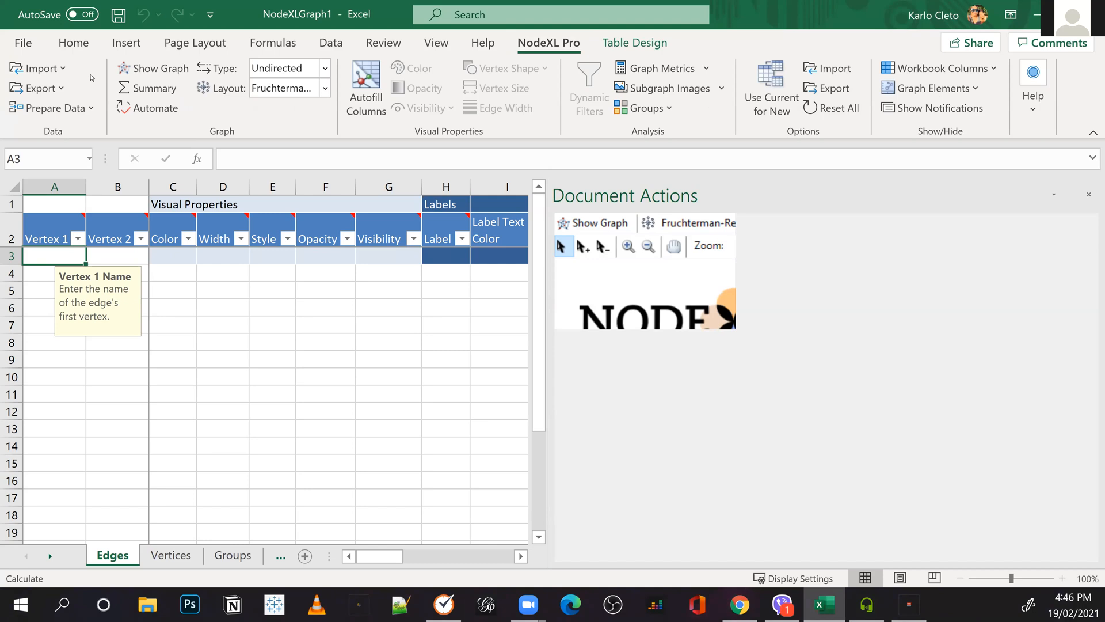
click(64, 75)
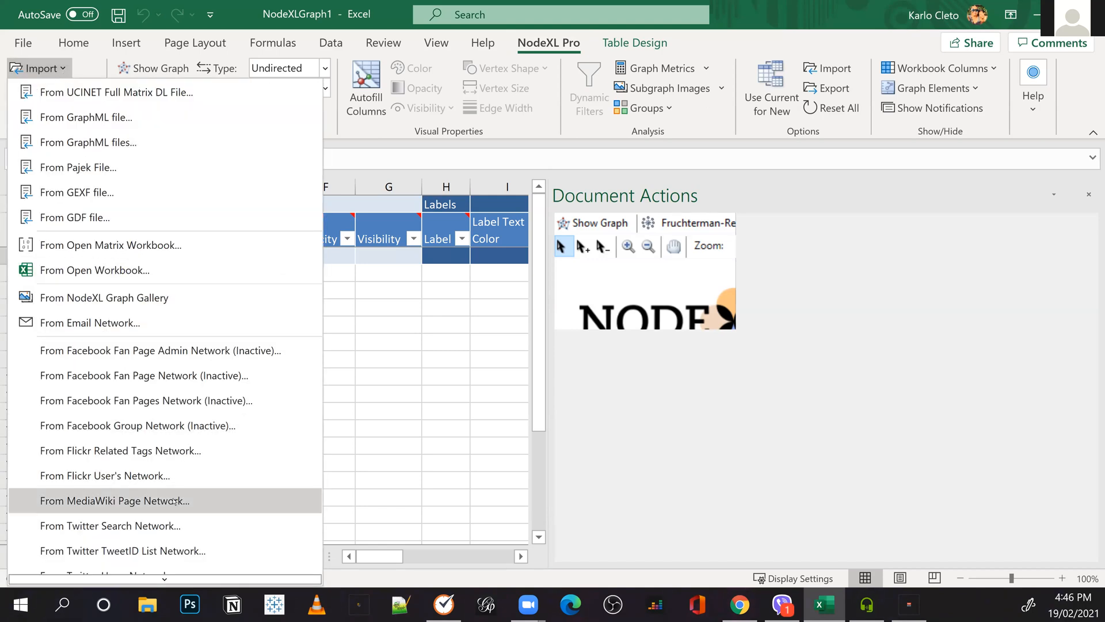
scroll(132, 496, down, 2)
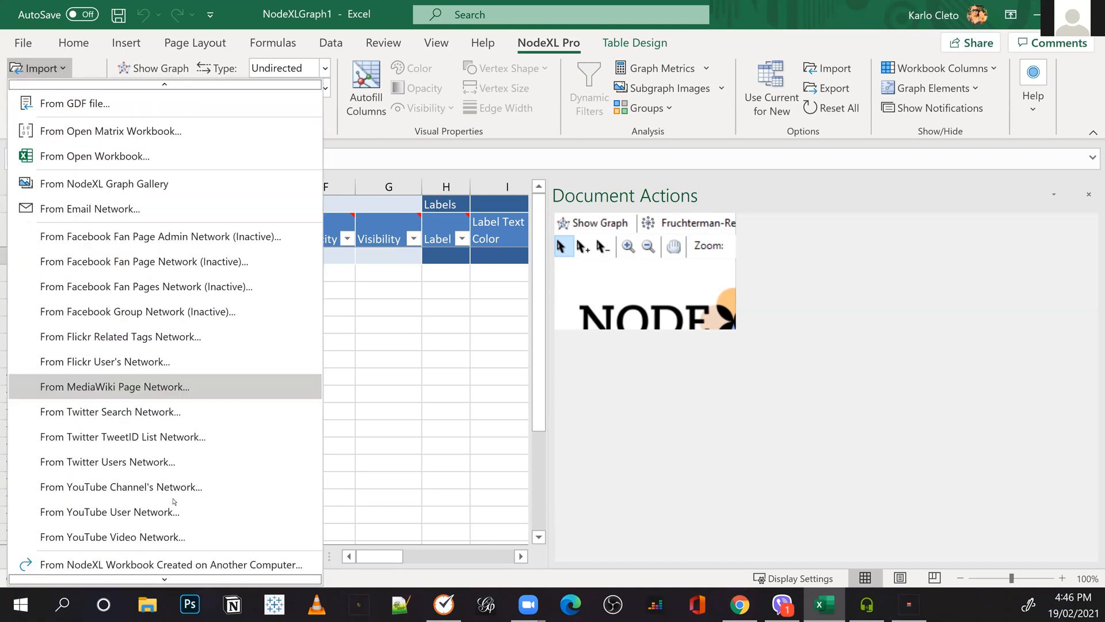
click(145, 411)
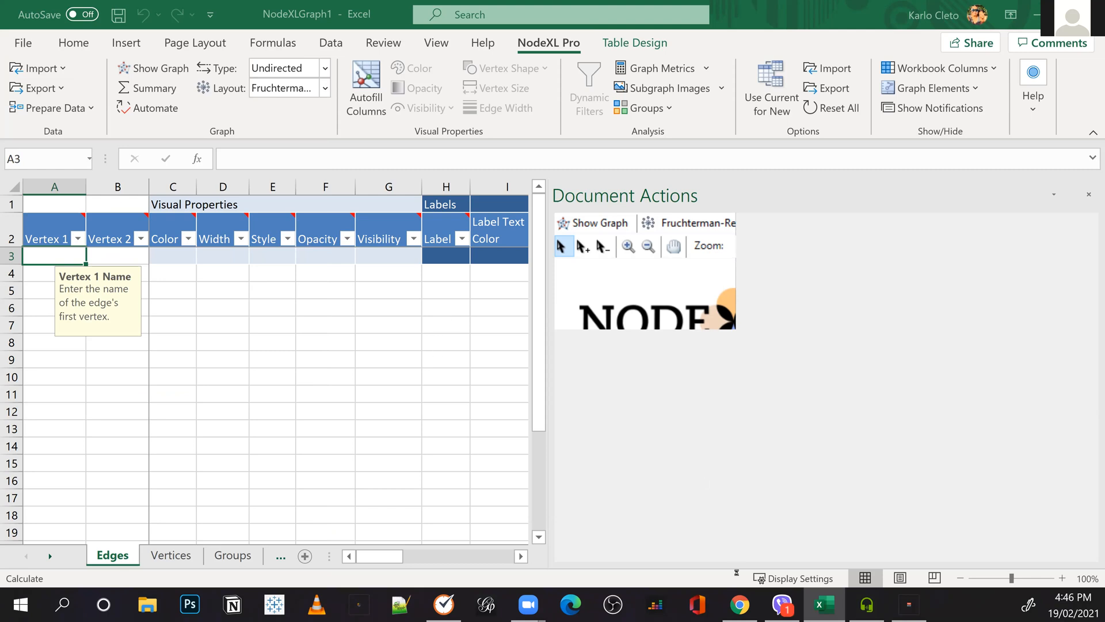
- Close the Viber window
right_click(782, 605)
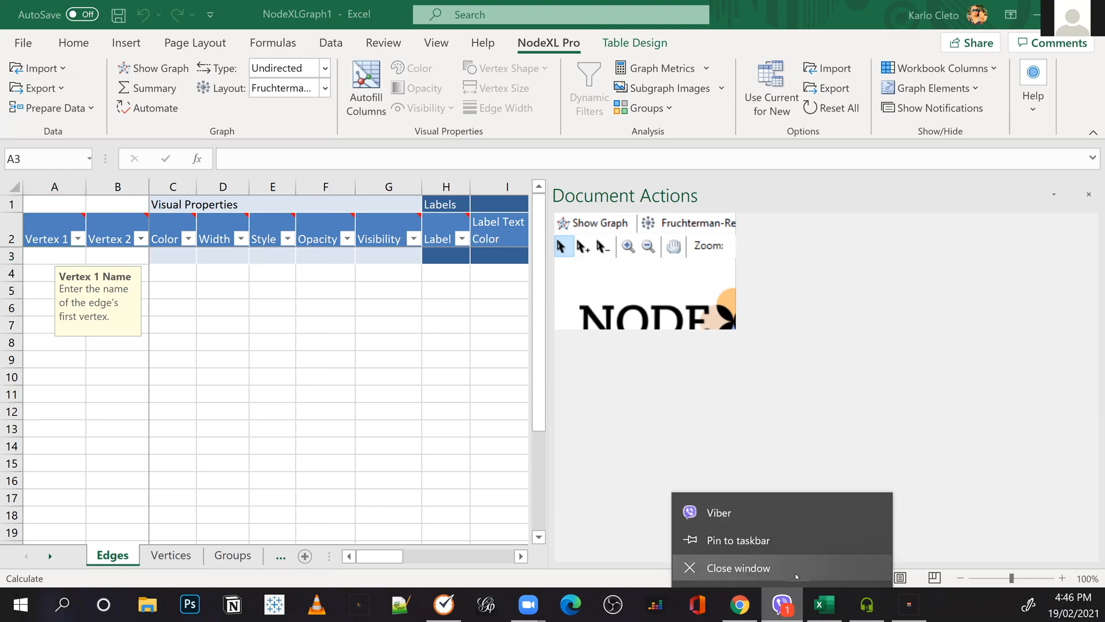
click(796, 568)
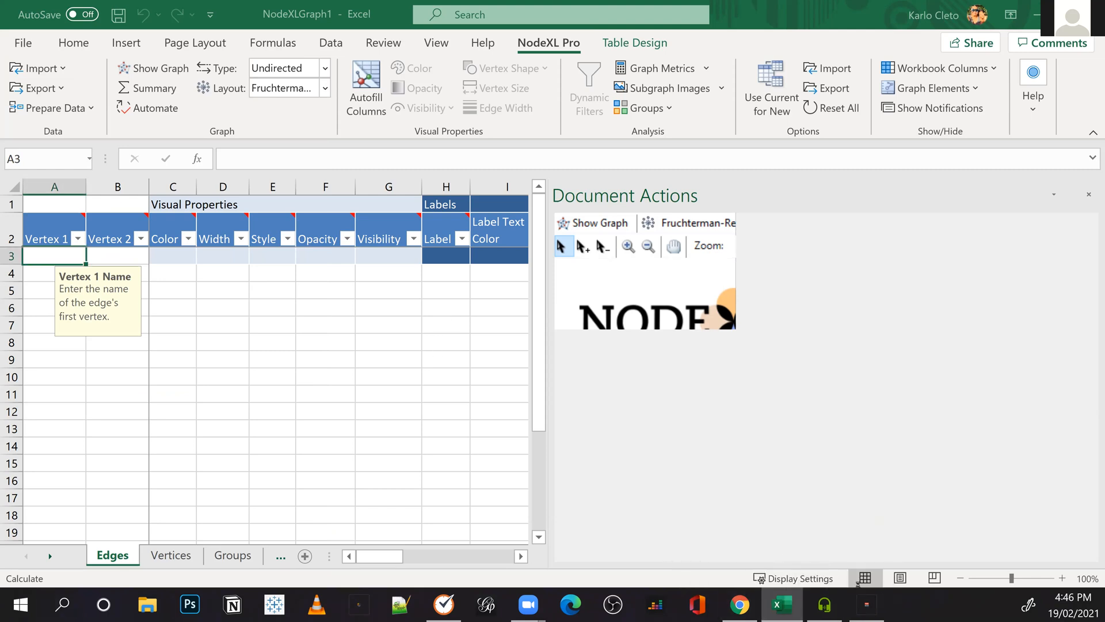
mouse_move(868, 599)
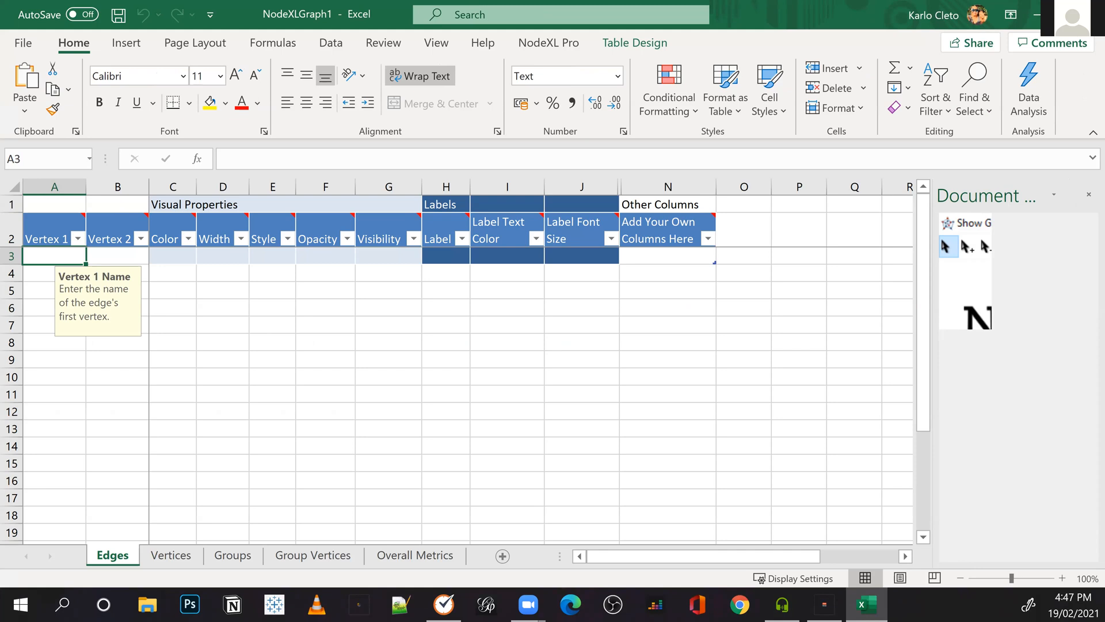
- Open the NodeXL Pro import settings for a Twitter Search Network in the empty workbook
click(546, 45)
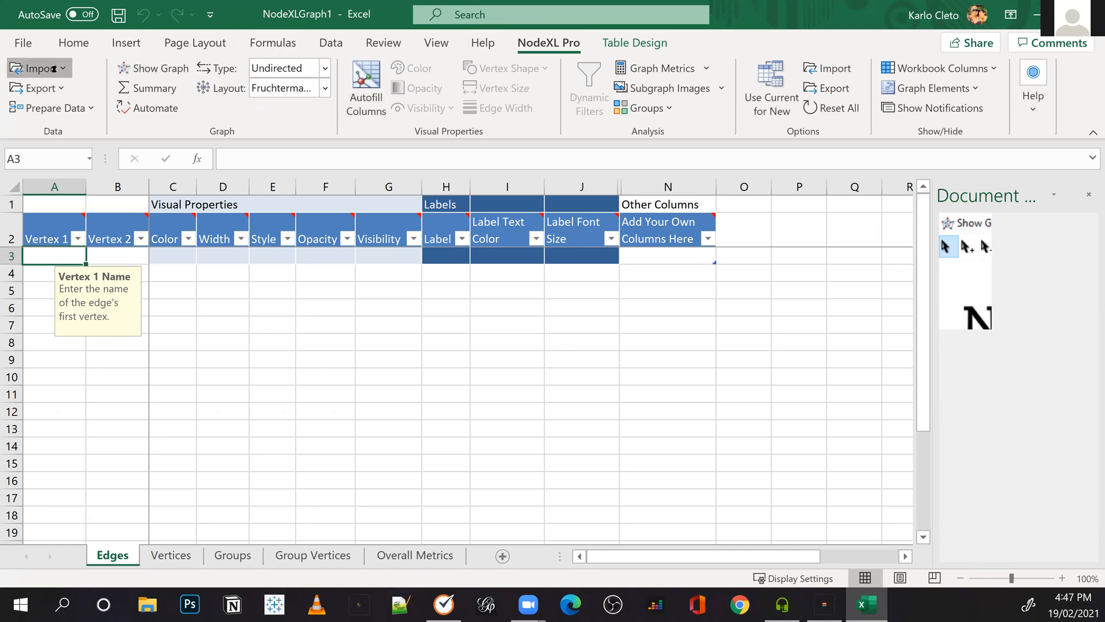
click(39, 67)
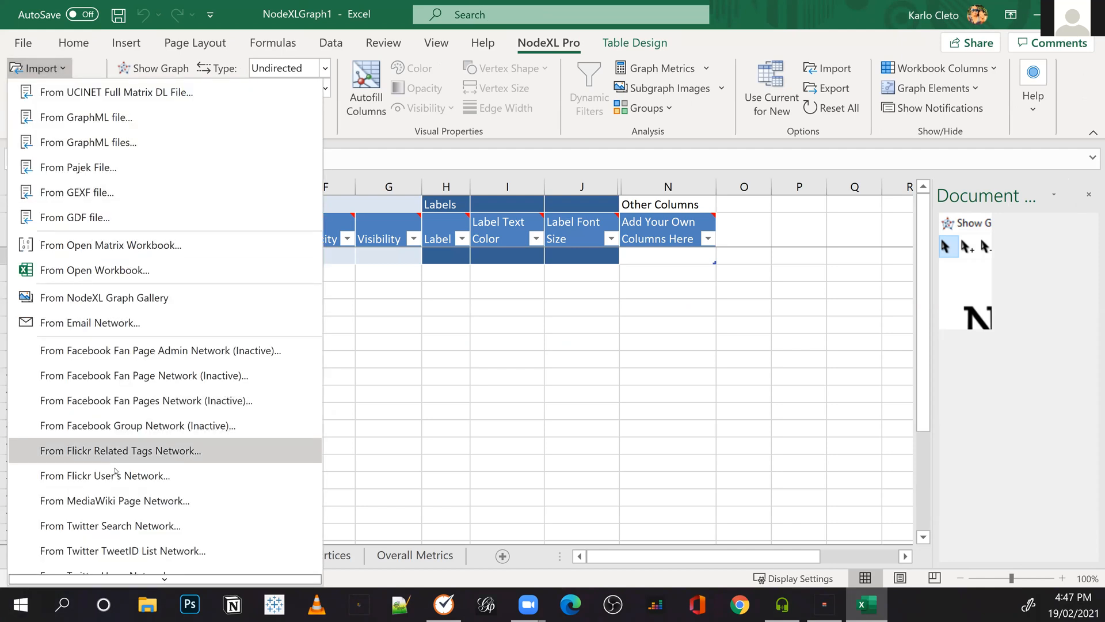
click(131, 526)
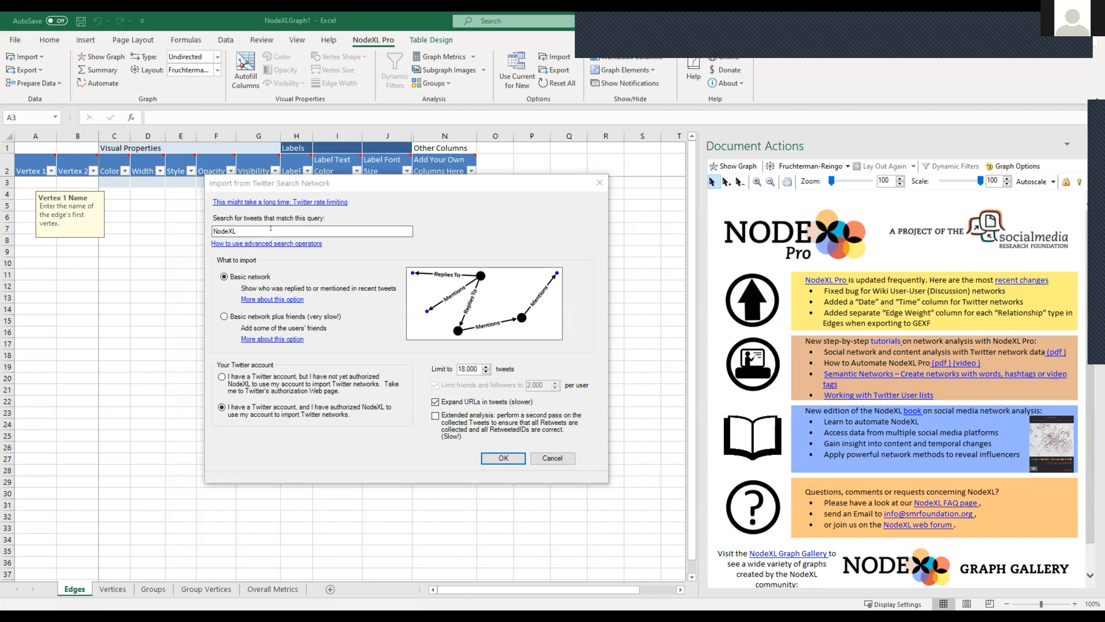
click(281, 238)
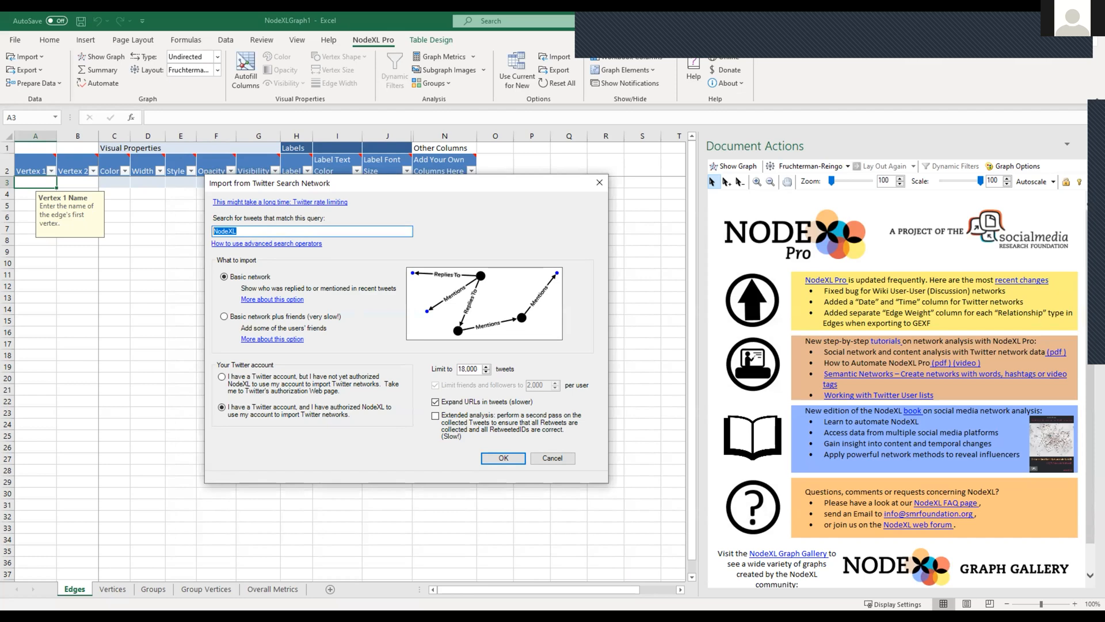
- Switch to Chrome, maximize its window and open Twitter's advanced search page
click(668, 604)
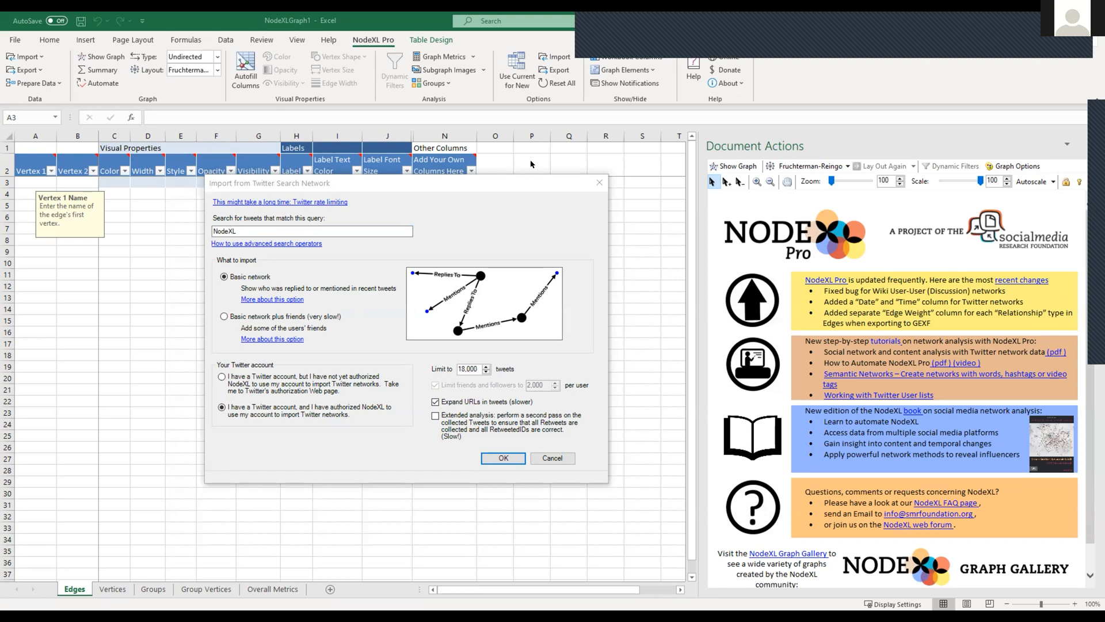
click(860, 27)
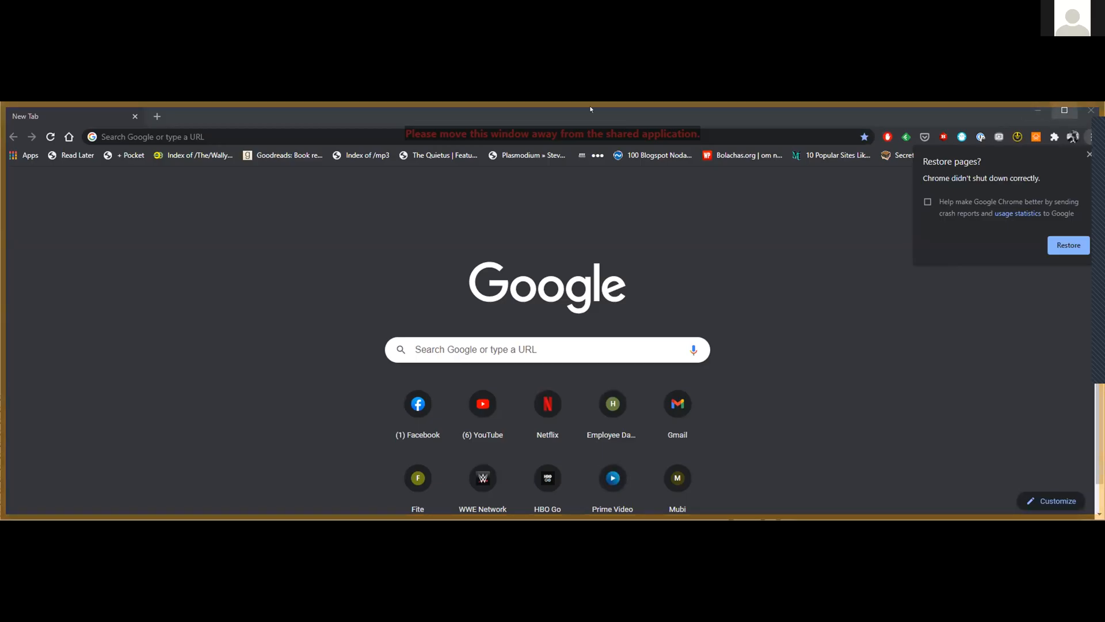
double_click(590, 108)
click(421, 41)
text(advanced twitter)
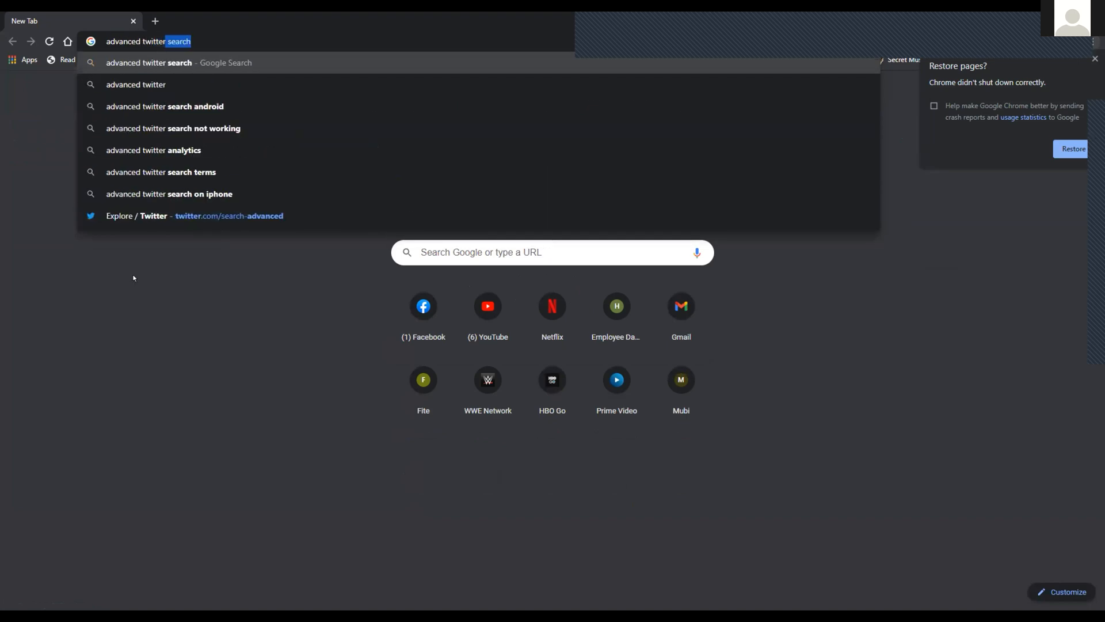
click(182, 209)
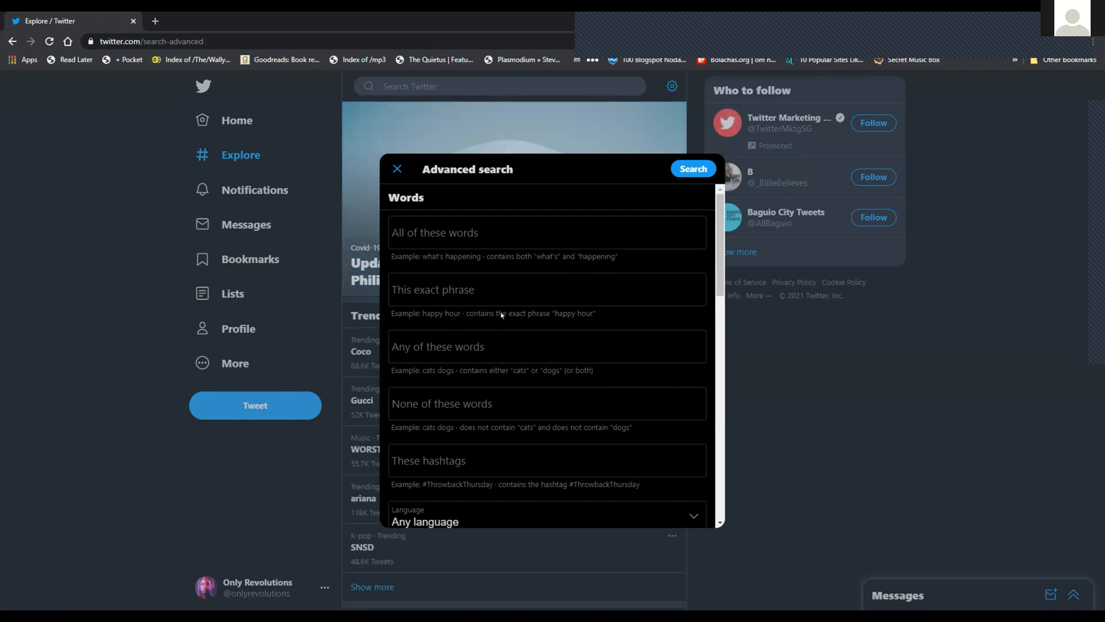
- Run a Twitter advanced search for the hashtag #betternormal
click(547, 347)
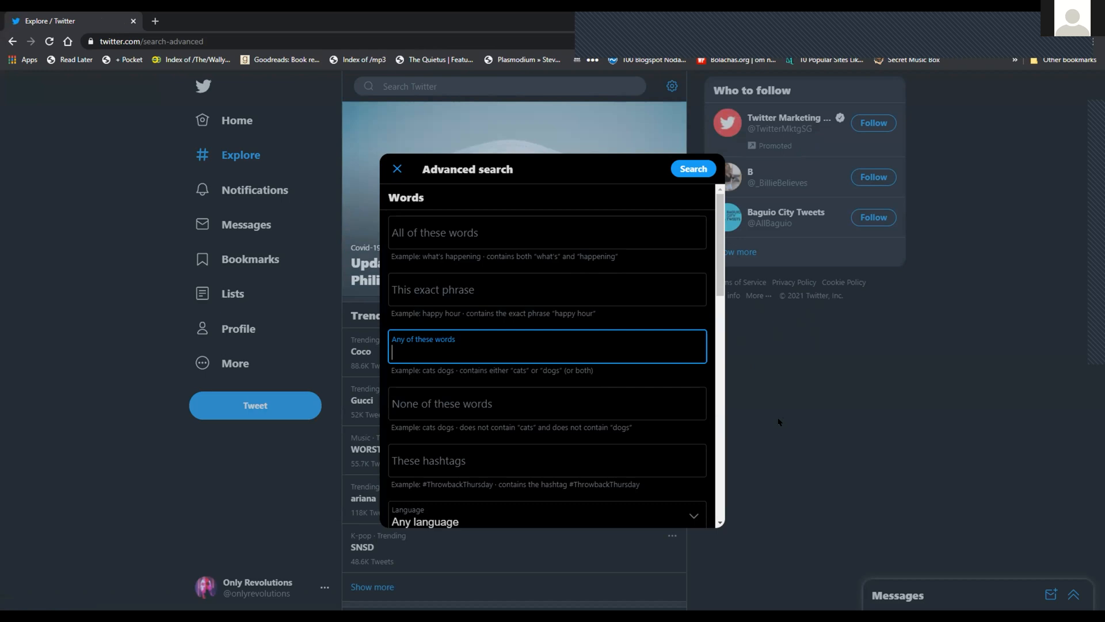
text(#)
key(BackSpace)
click(547, 461)
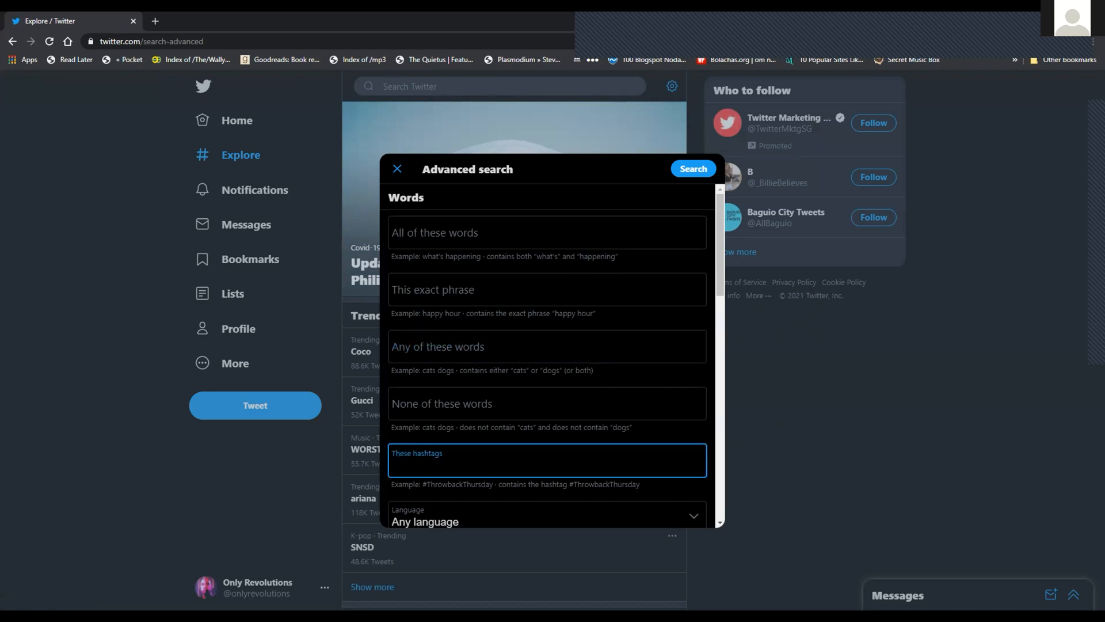
text(#betternormal)
scroll(559, 339, down, 10)
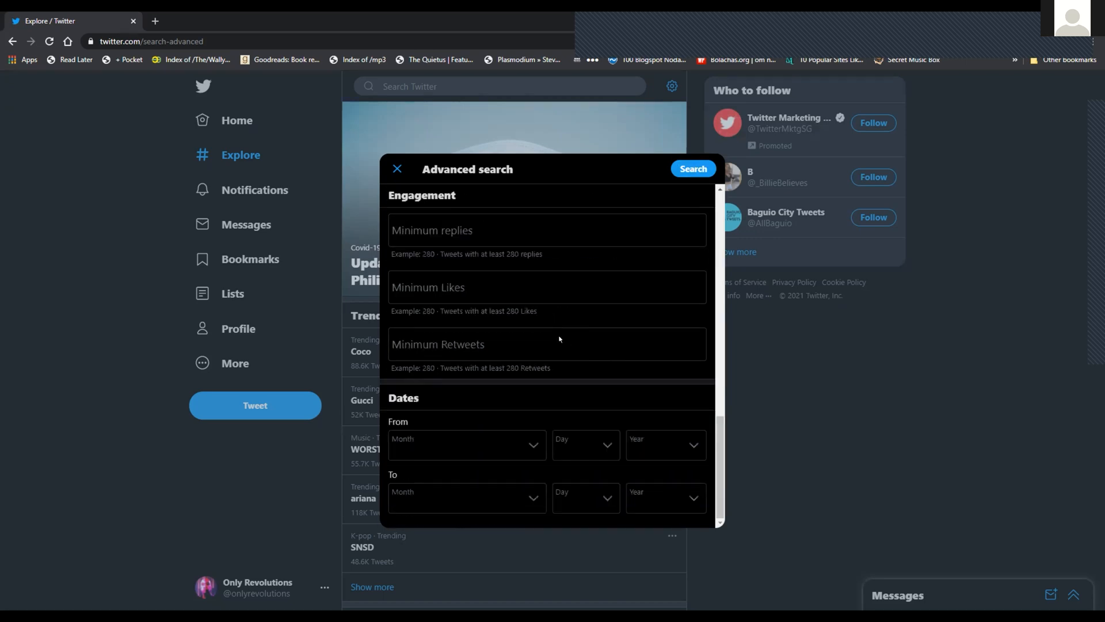
scroll(539, 315, up, 5)
scroll(538, 313, down, 5)
scroll(559, 321, up, 5)
click(693, 169)
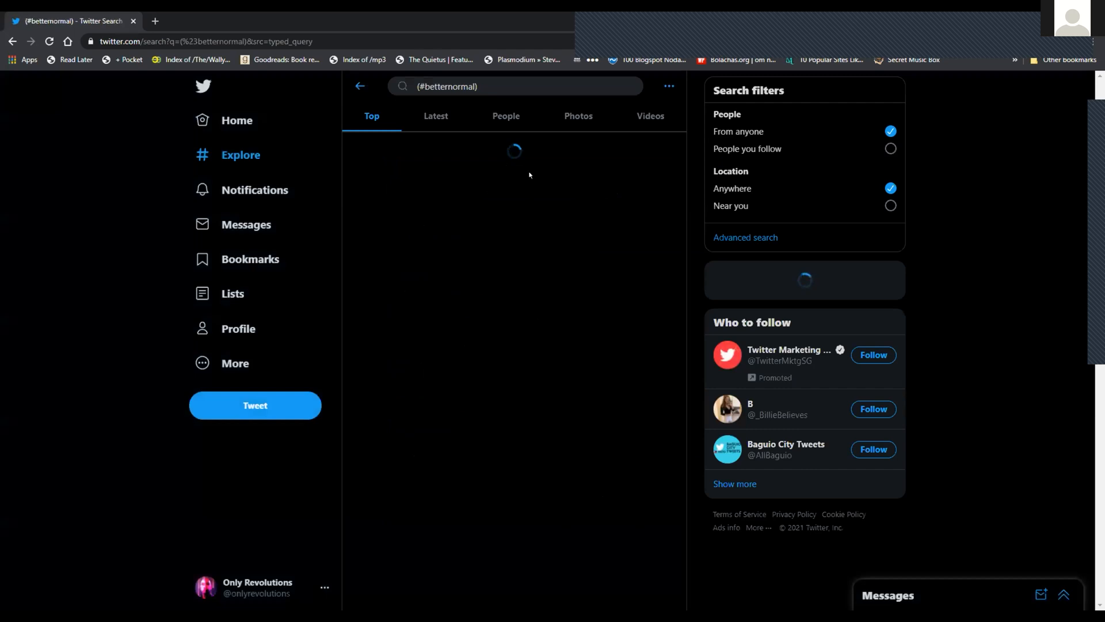
- Copy the query (#betternormal) from Twitter and use it as the tweet query of the Twitter import in Excel
click(489, 87)
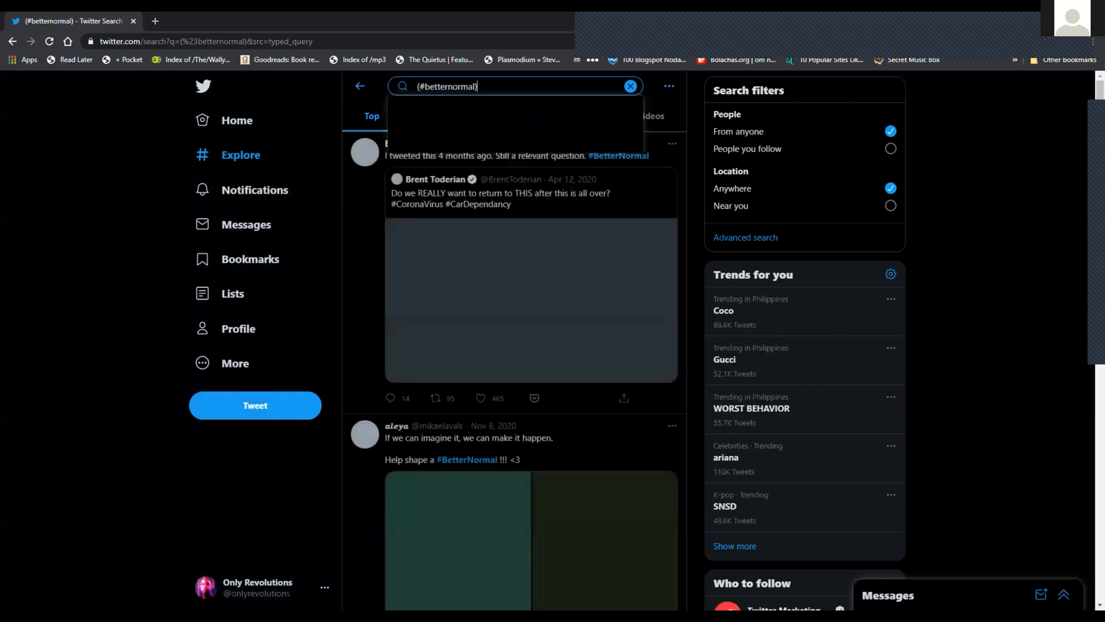
key(ctrl+a)
key(ctrl+c)
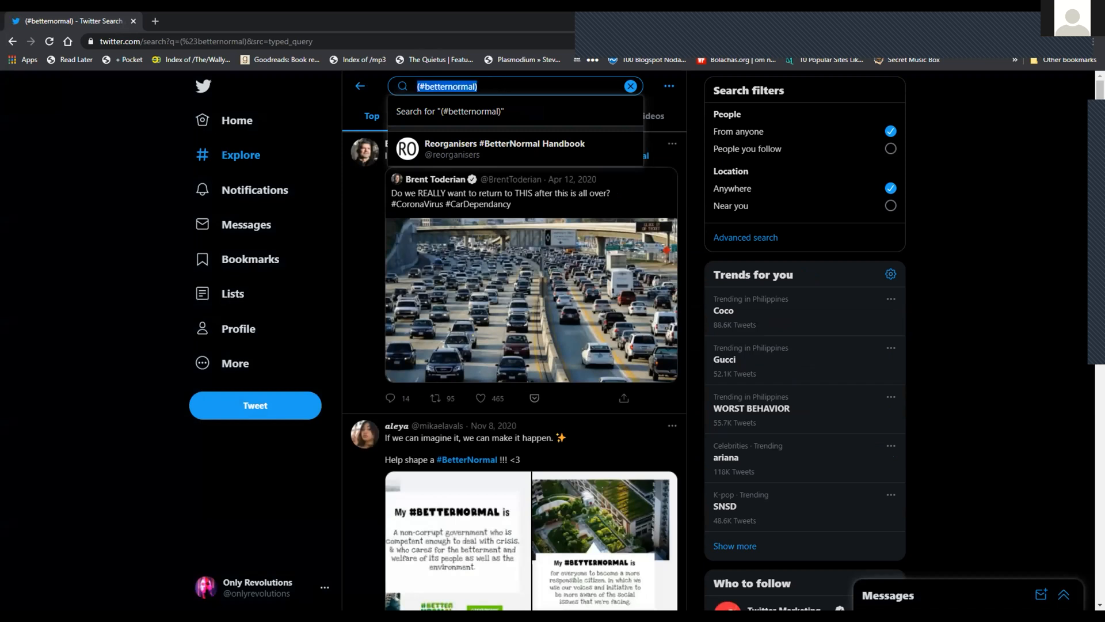
key(alt+Tab)
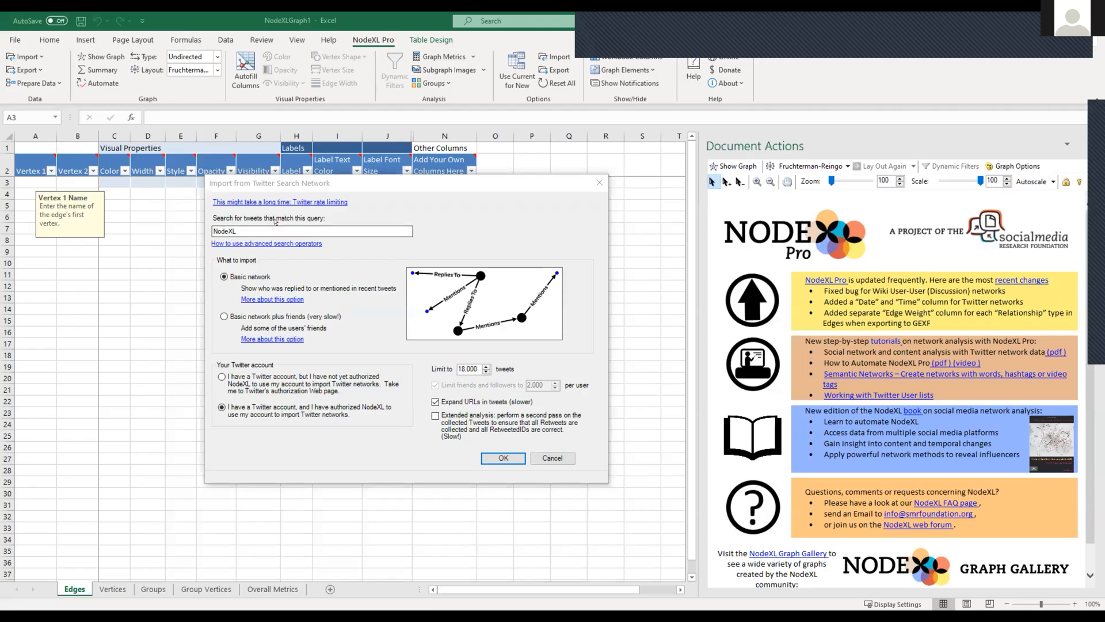
click(275, 231)
key(ctrl+a)
key(ctrl+v)
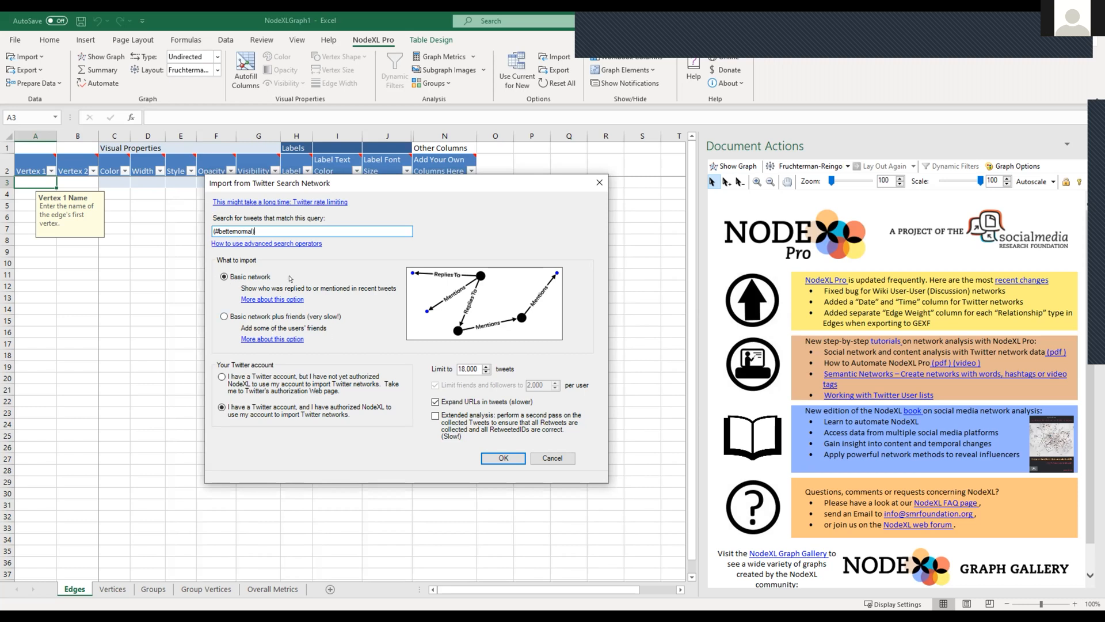
- Limit the Twitter import to 1000 tweets and run it through to the filled Edges sheet
double_click(474, 367)
text(1000)
click(503, 458)
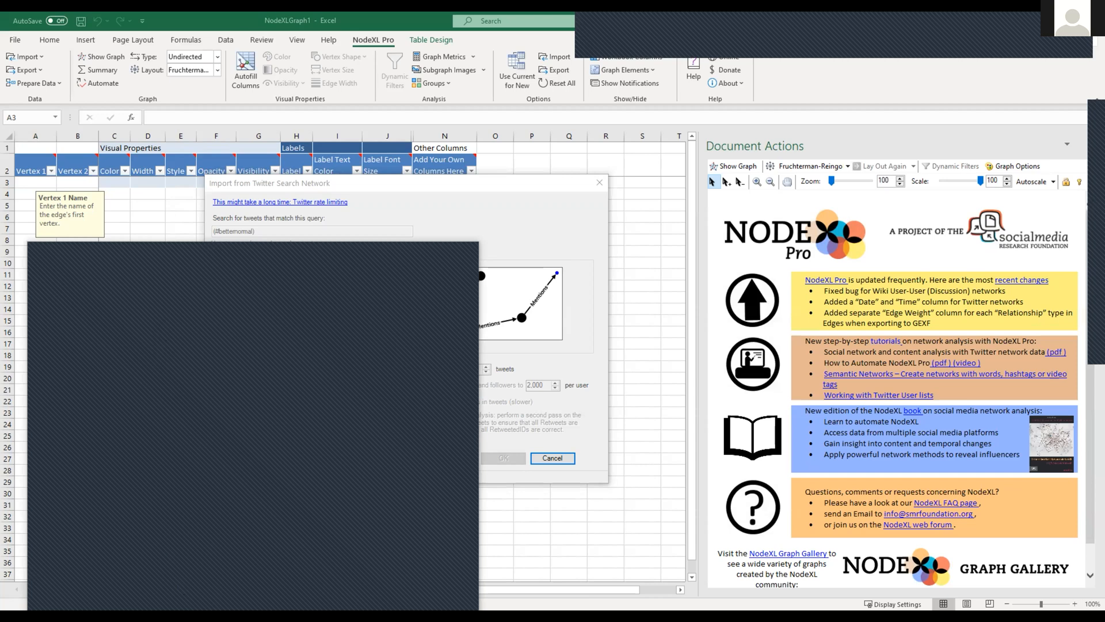
click(466, 250)
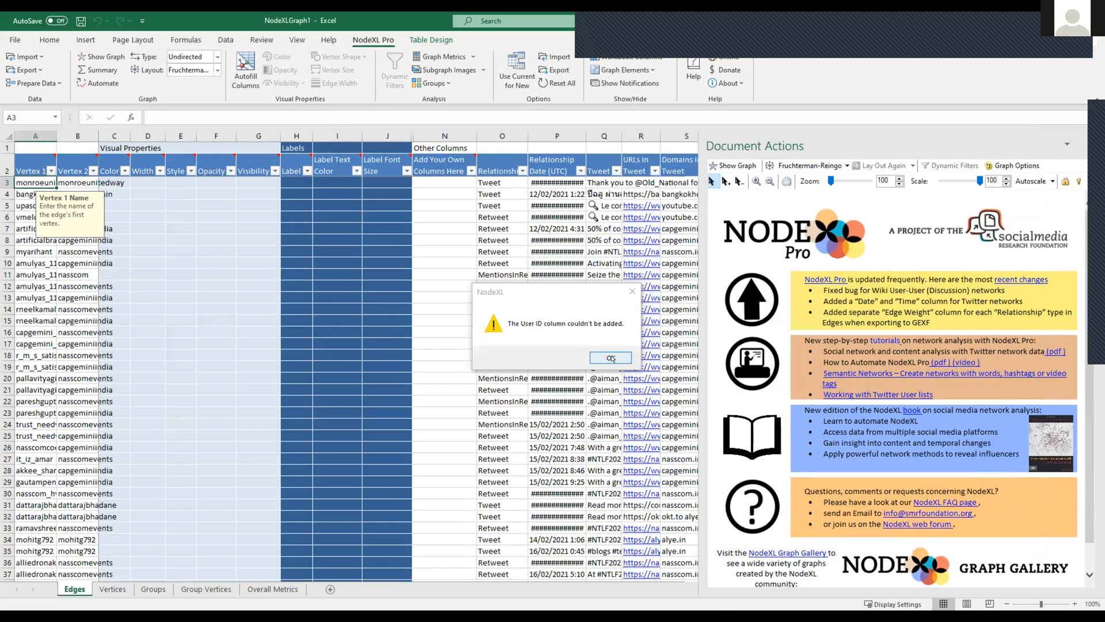
click(611, 358)
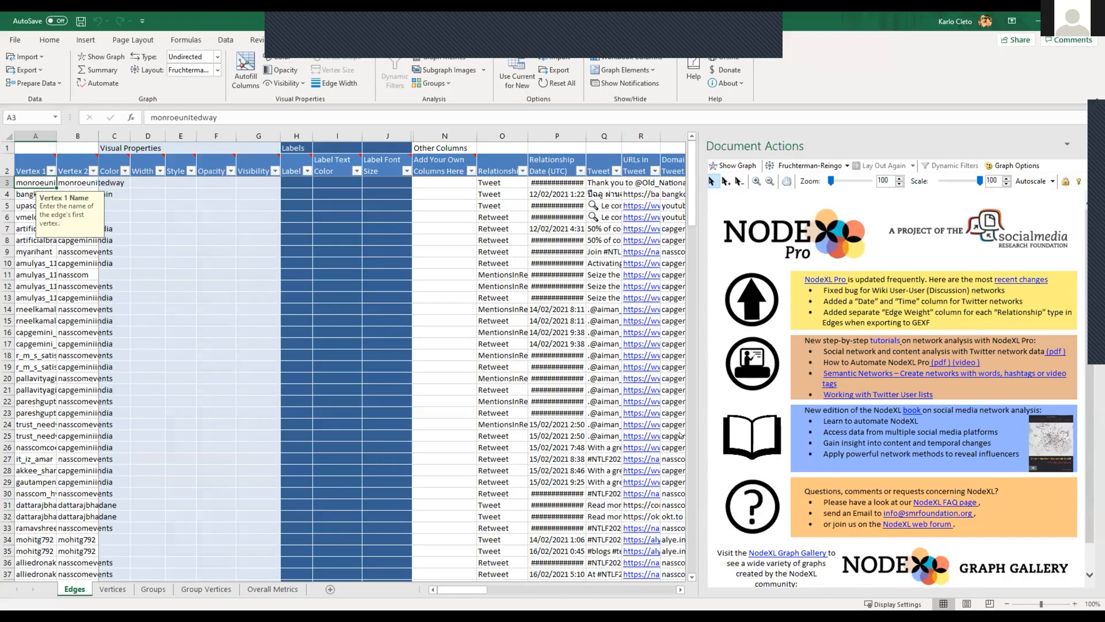
- Widen the Vertex 1 and Vertex 2 columns on the Edges sheet and the Vertex column on the Vertices sheet to show full names
double_click(56, 137)
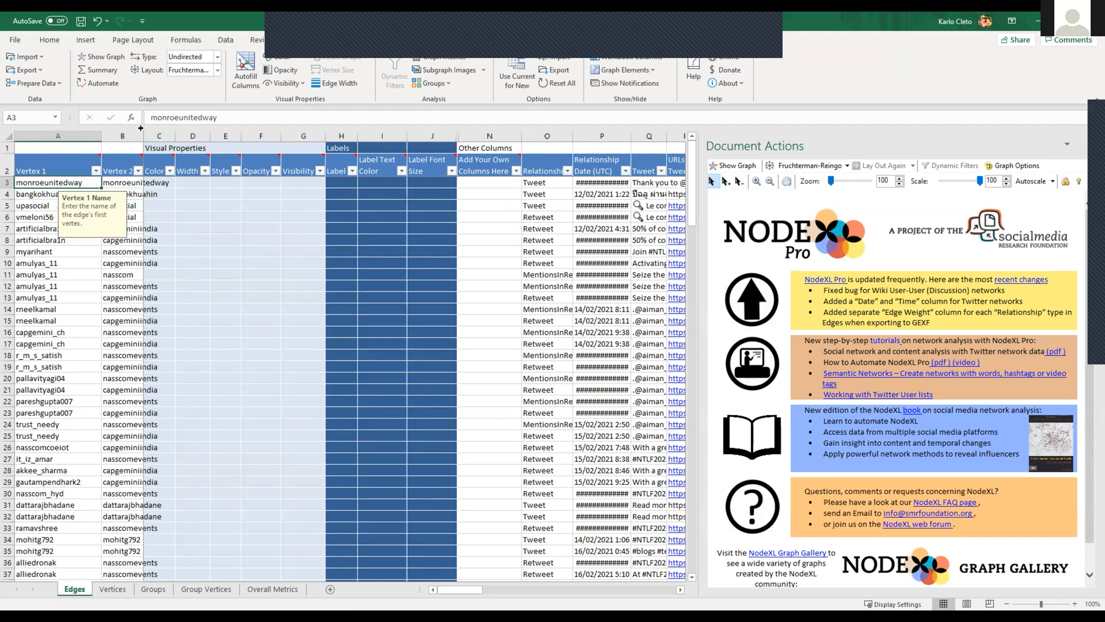
click(120, 589)
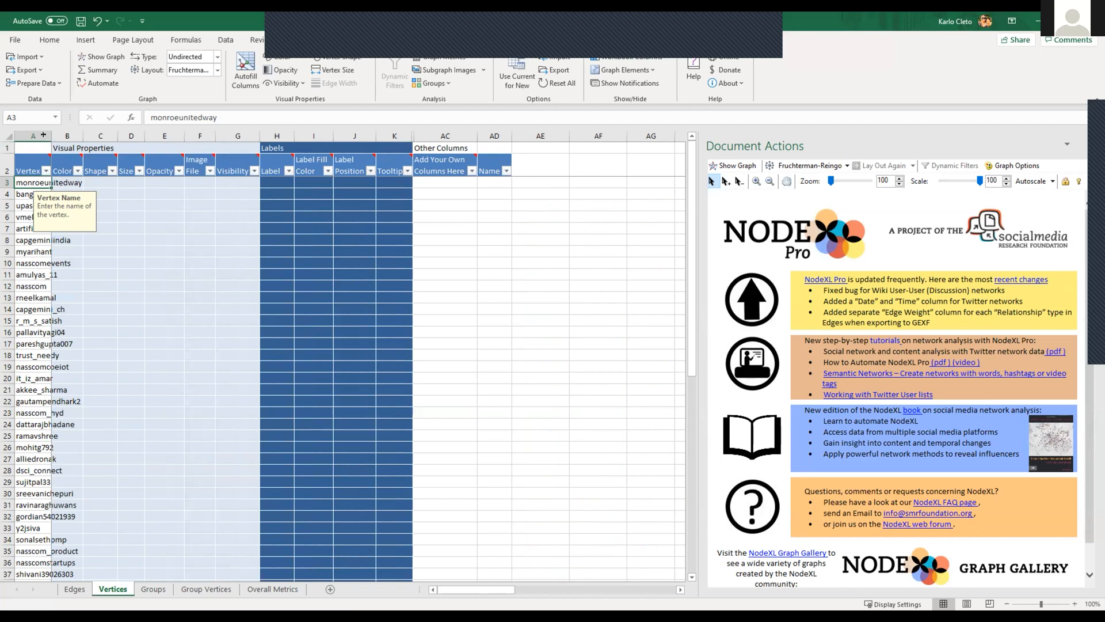
drag(106, 135, 112, 135)
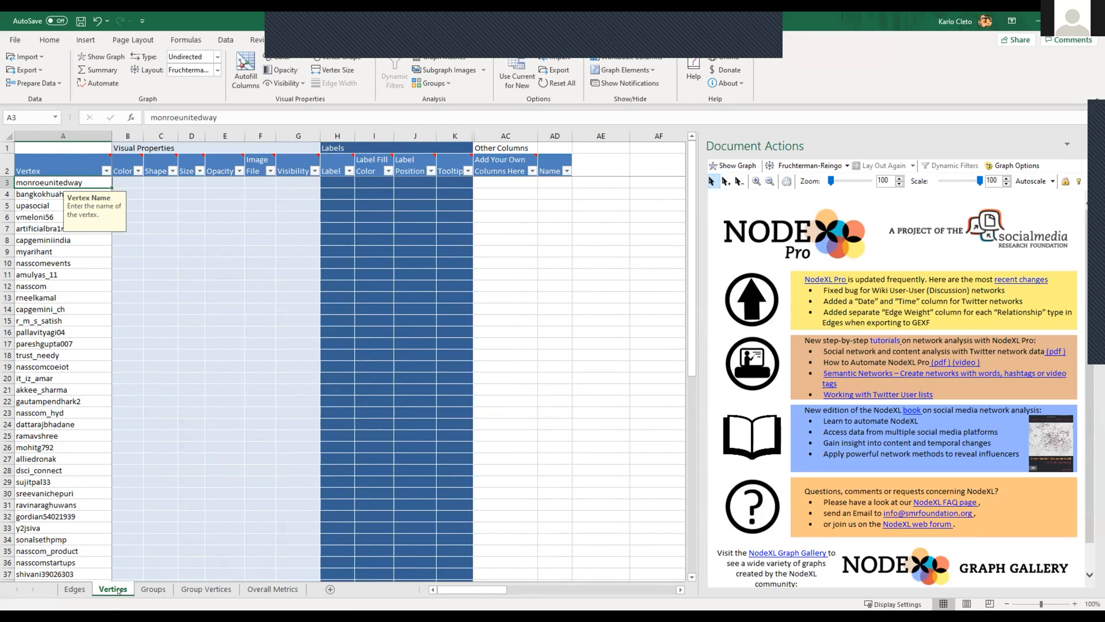
- Widen the Tweet column on the Edges sheet and wrap its text
click(79, 589)
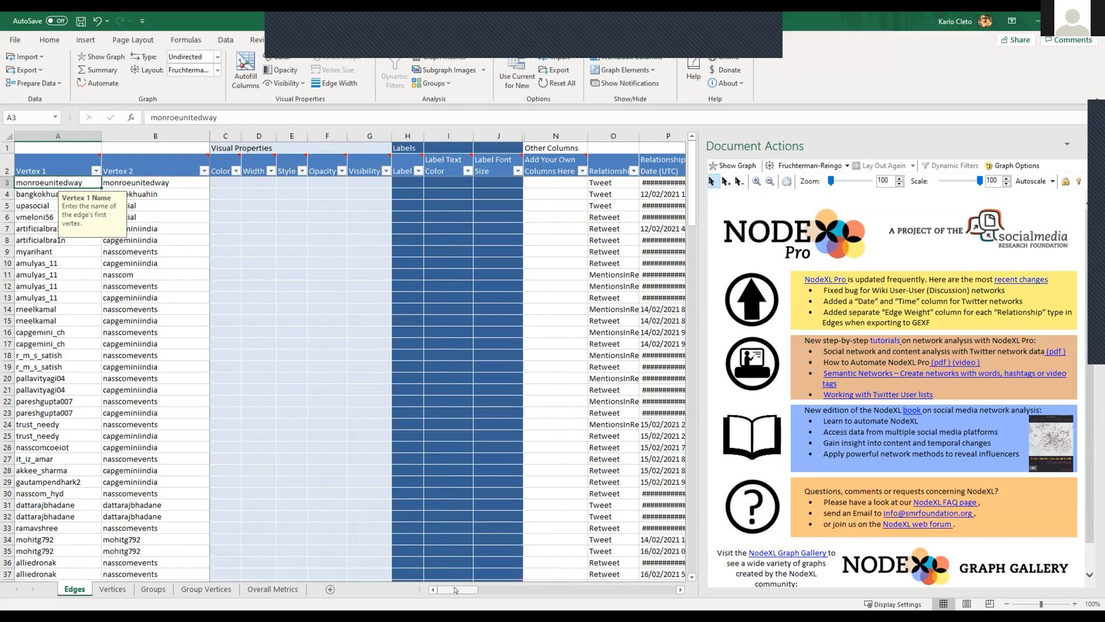
drag(455, 589, 505, 589)
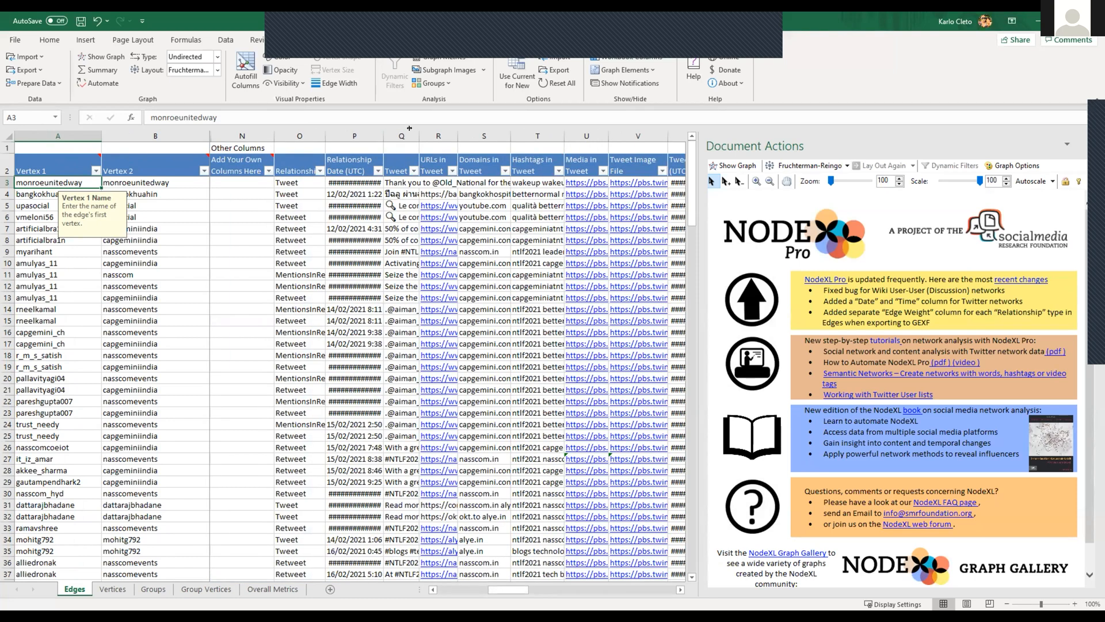
drag(677, 126, 684, 126)
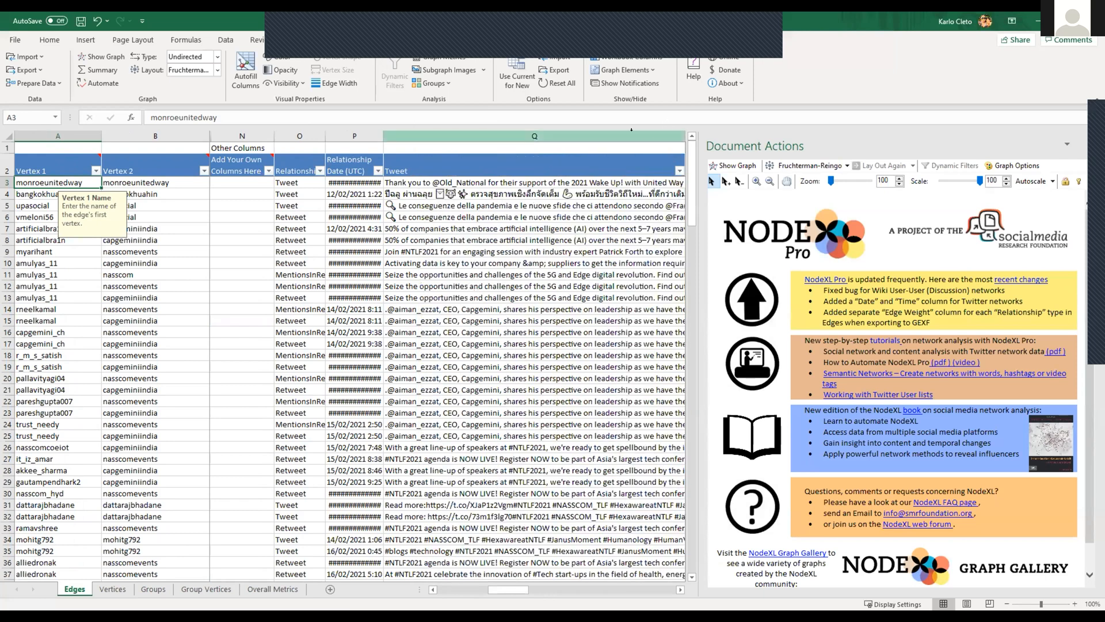
click(490, 136)
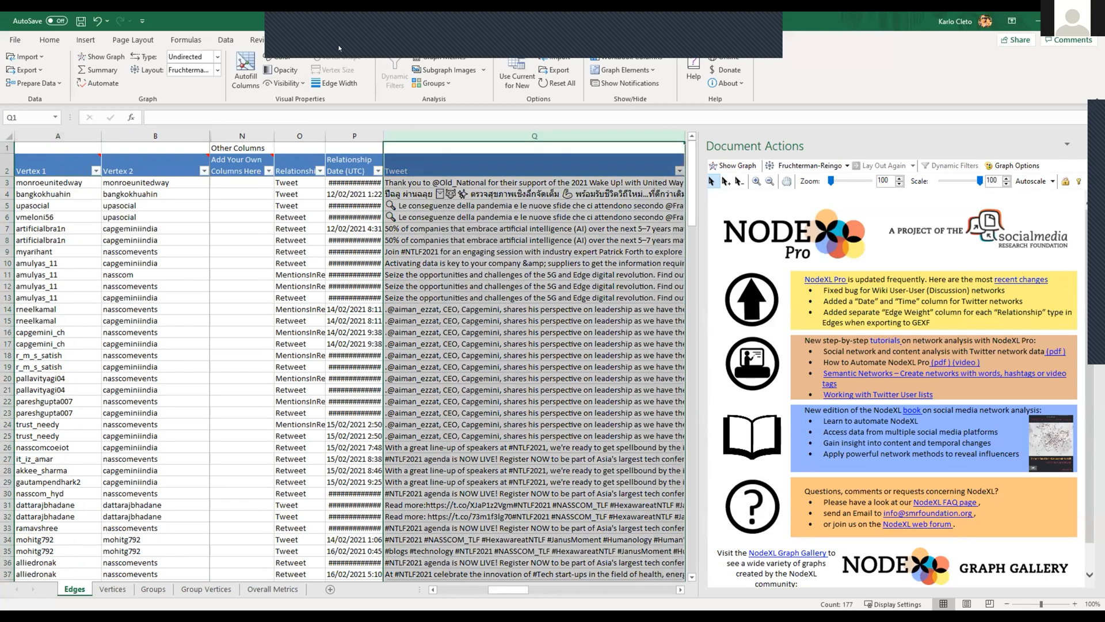
click(46, 39)
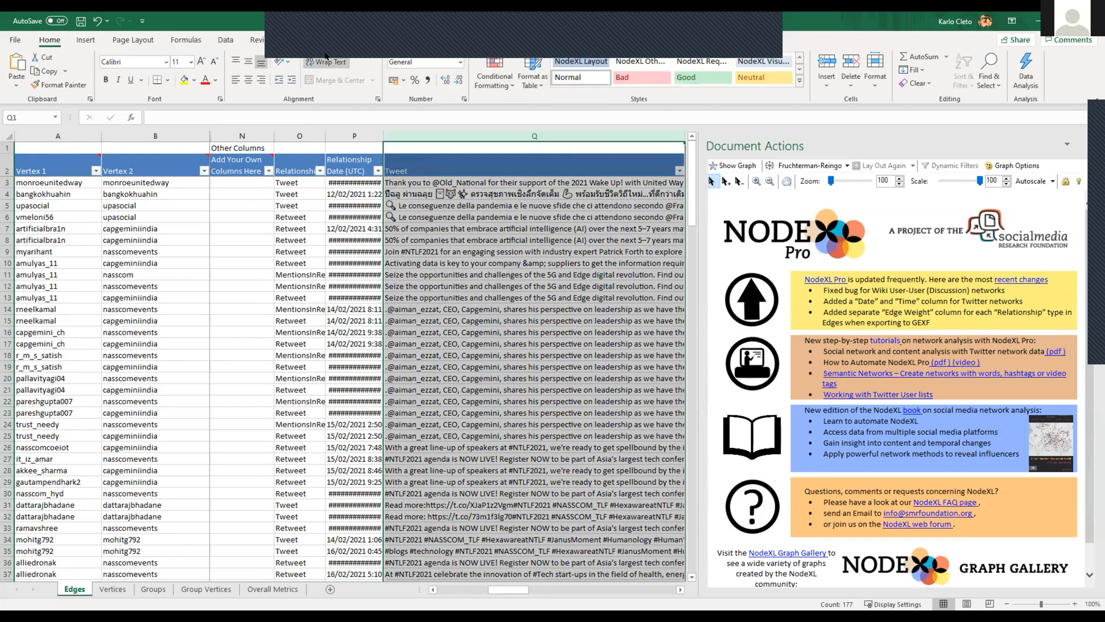
click(325, 61)
click(613, 253)
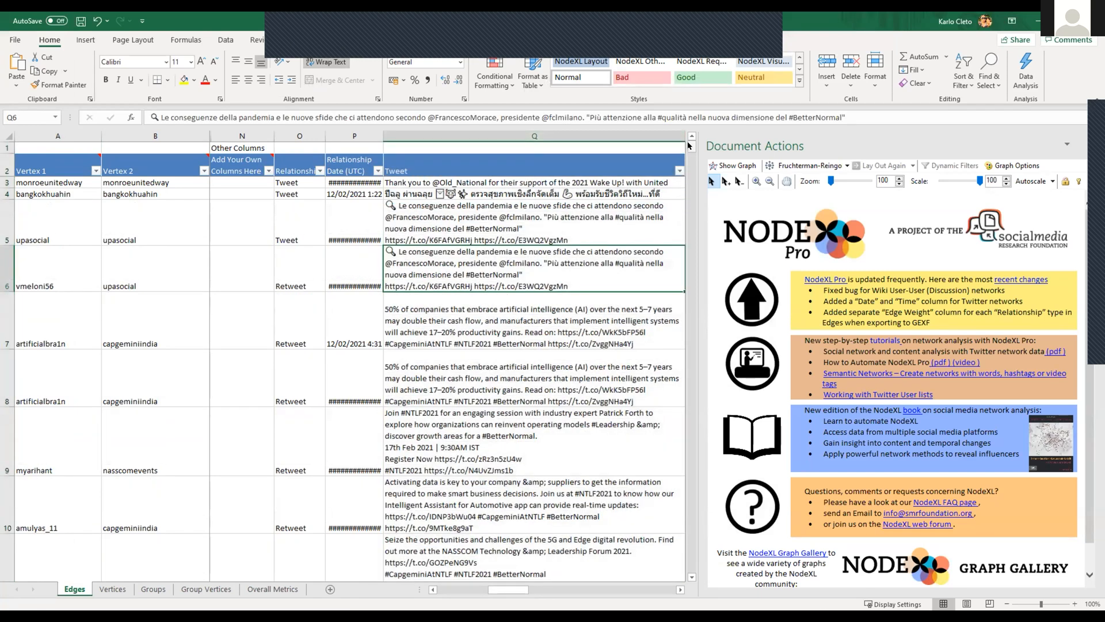
- Examine the tweets down to the last row of the Edges sheet and compare Vertex 1 with Vertex 2 in row 5
drag(691, 146, 692, 561)
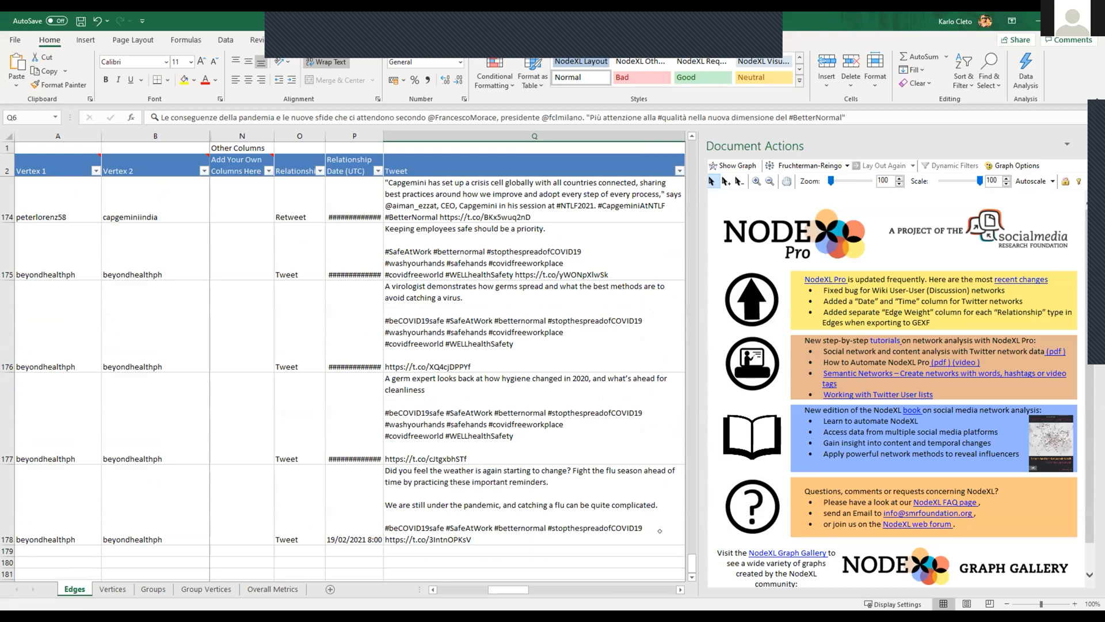
drag(692, 561, 695, 118)
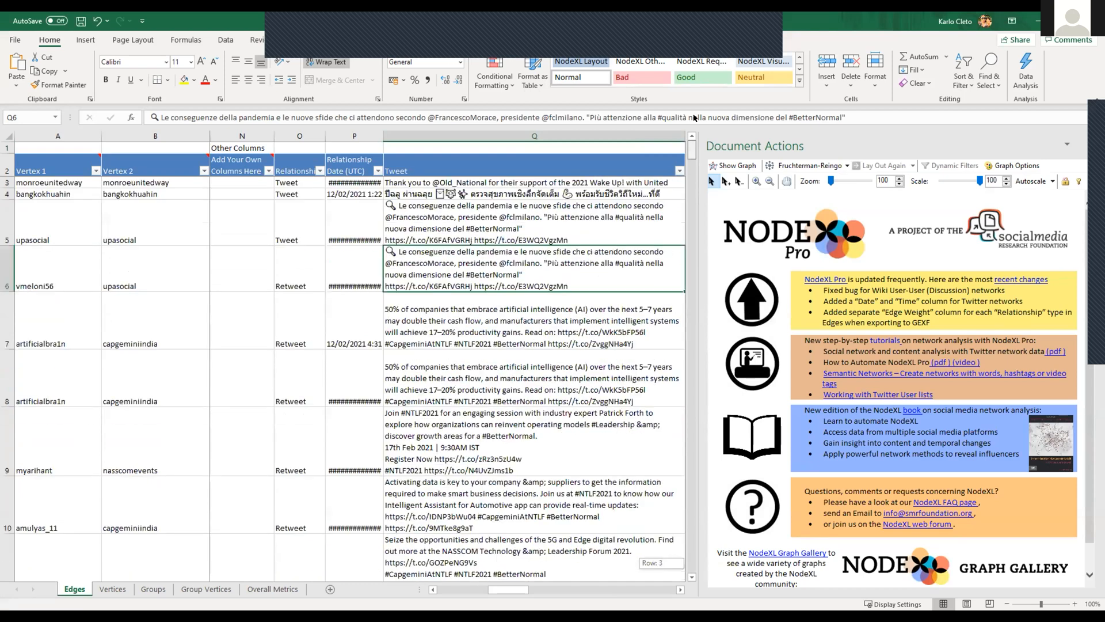
key(Up)
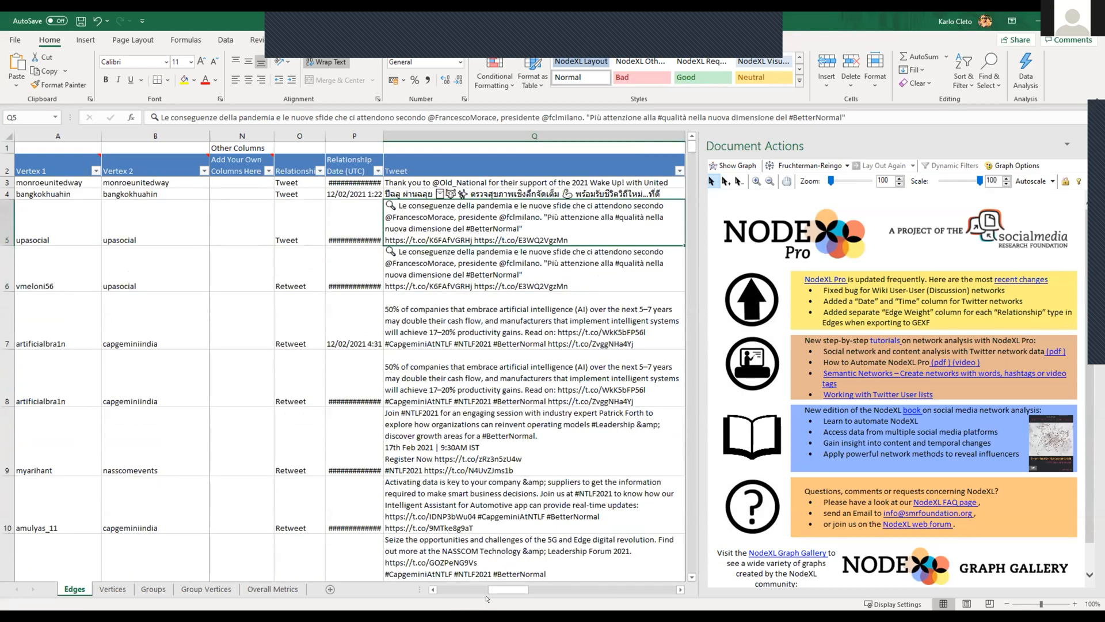
drag(507, 590, 434, 589)
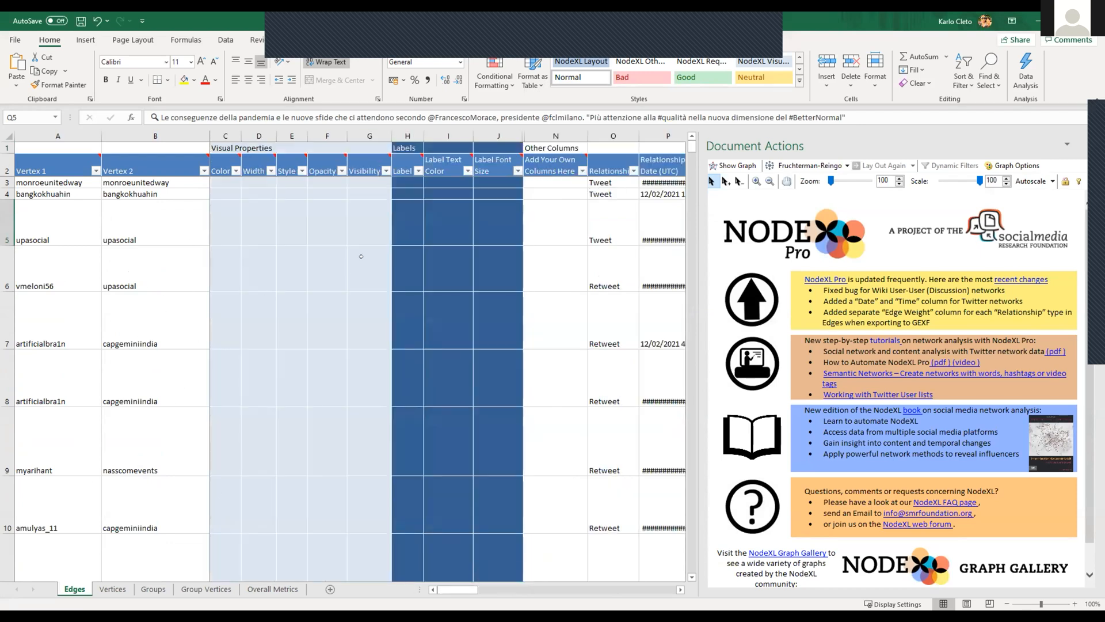
click(42, 225)
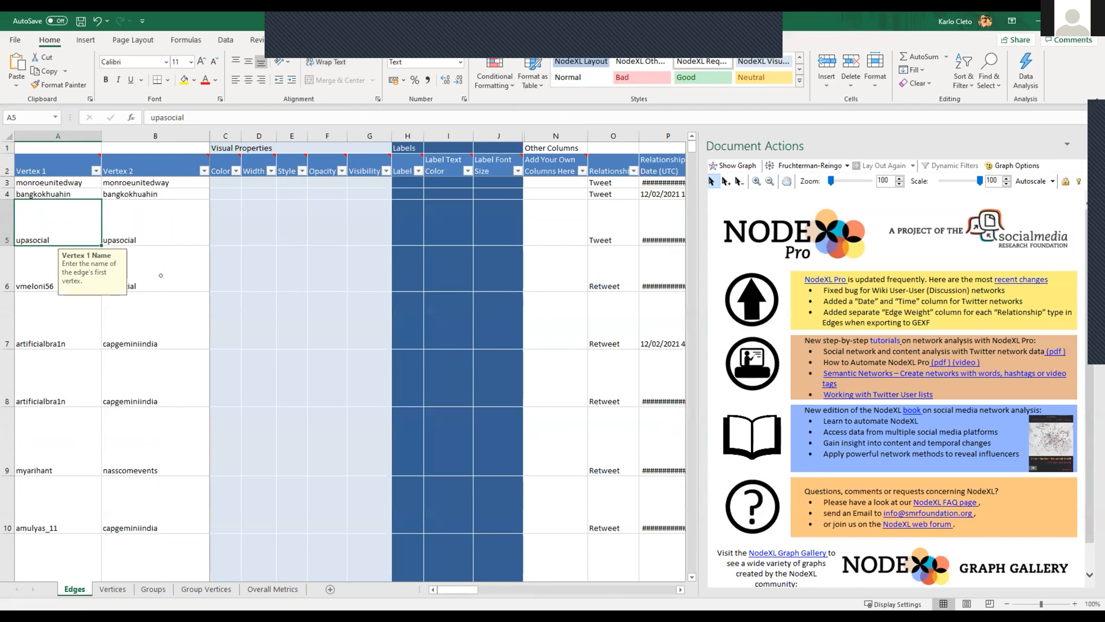
click(170, 228)
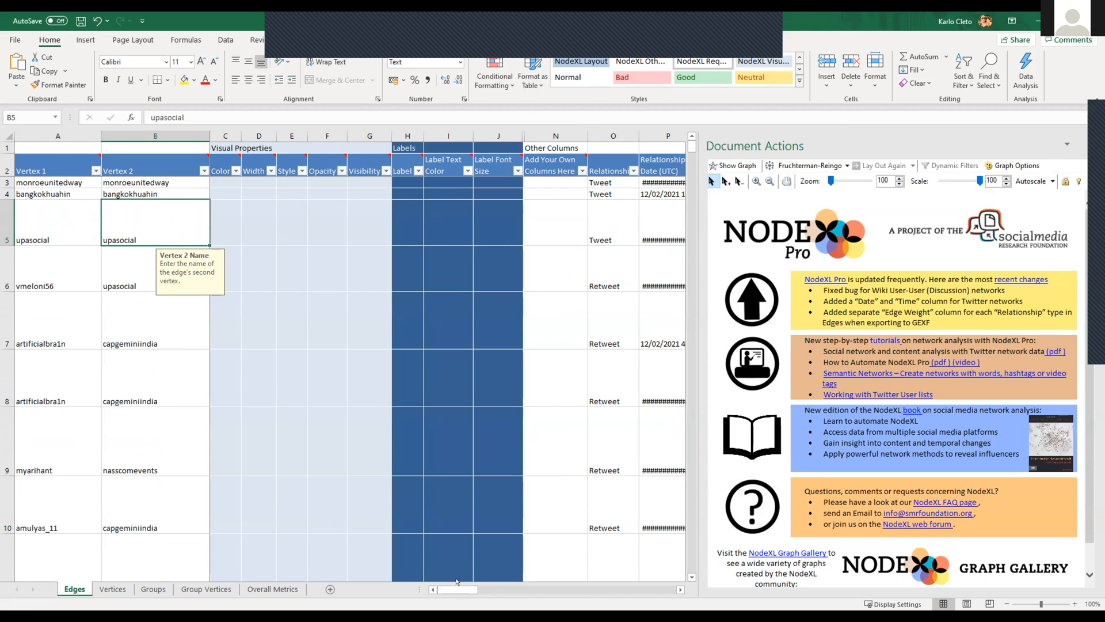
mouse_move(457, 589)
mouse_down()
mouse_move(479, 589)
mouse_move(455, 589)
mouse_up()
click(60, 227)
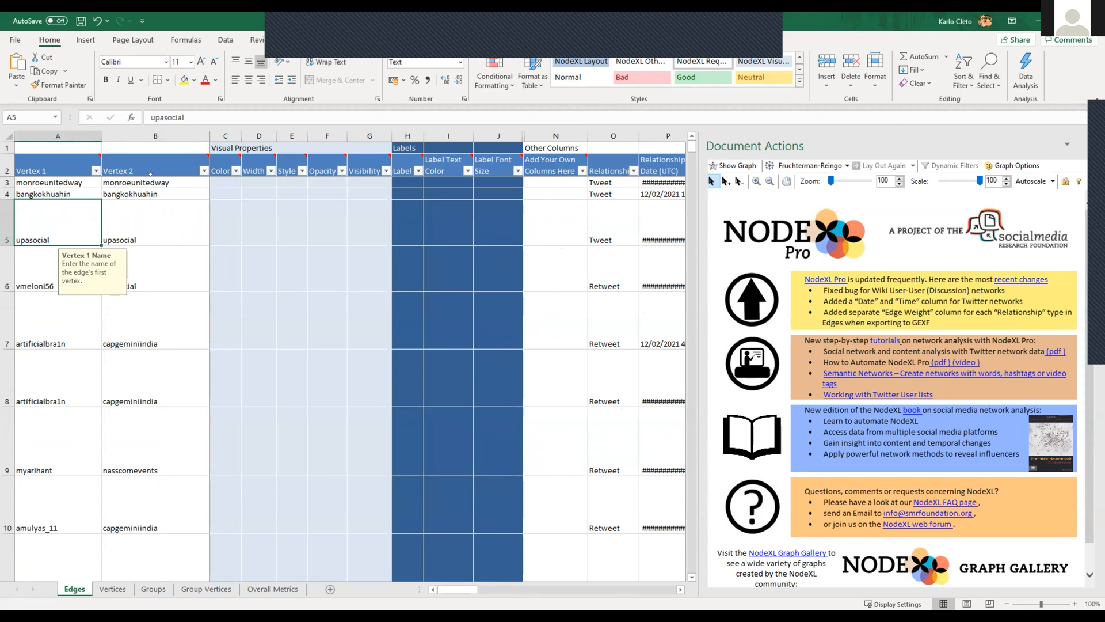
- Count and merge the duplicate edges with NodeXL Pro, judging duplicates by Vertex 1 and Vertex 2
click(482, 19)
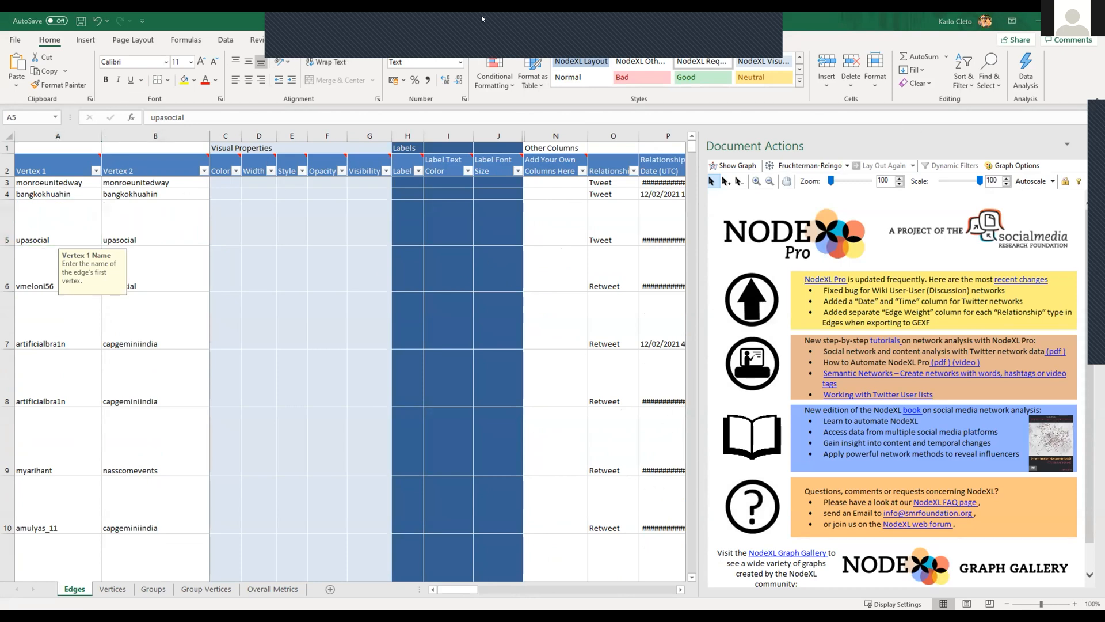
click(365, 38)
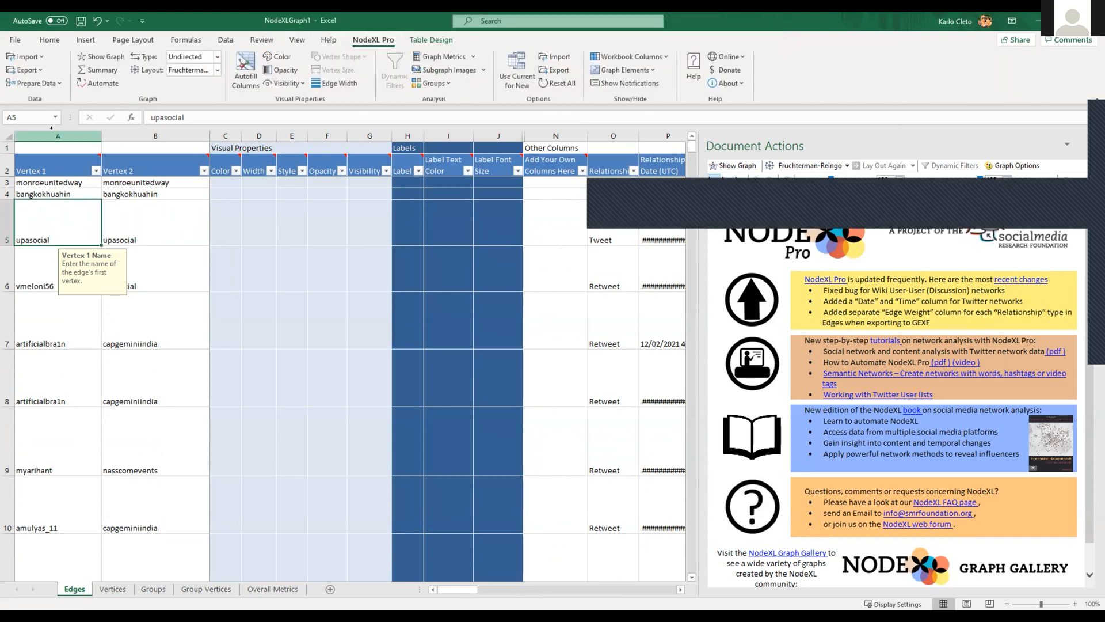
click(52, 81)
click(68, 96)
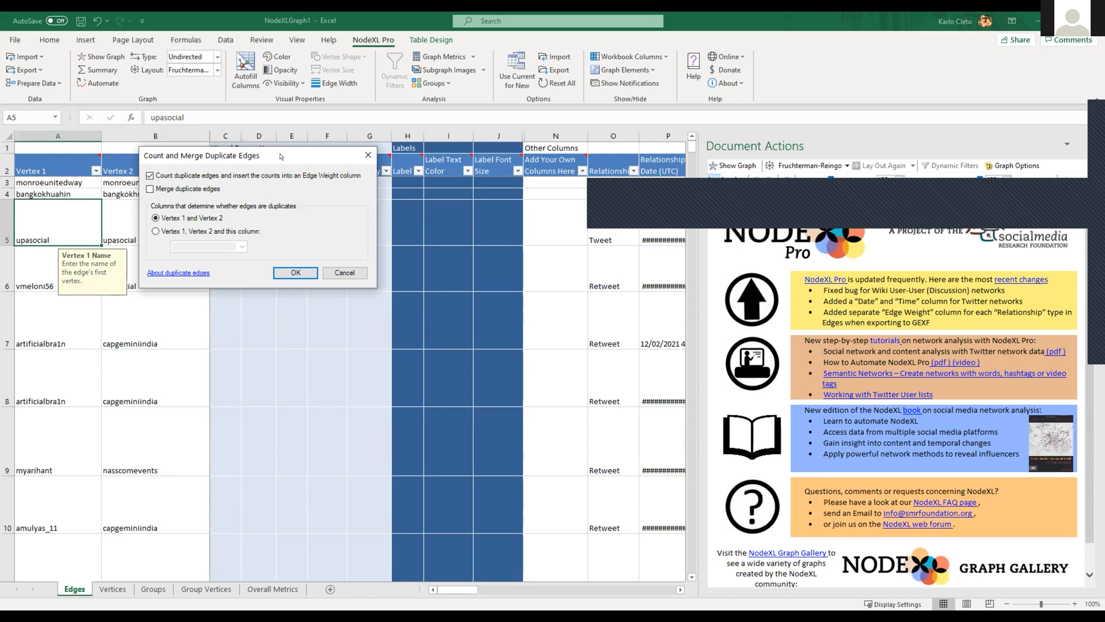
drag(280, 156, 848, 42)
drag(863, 194, 656, 561)
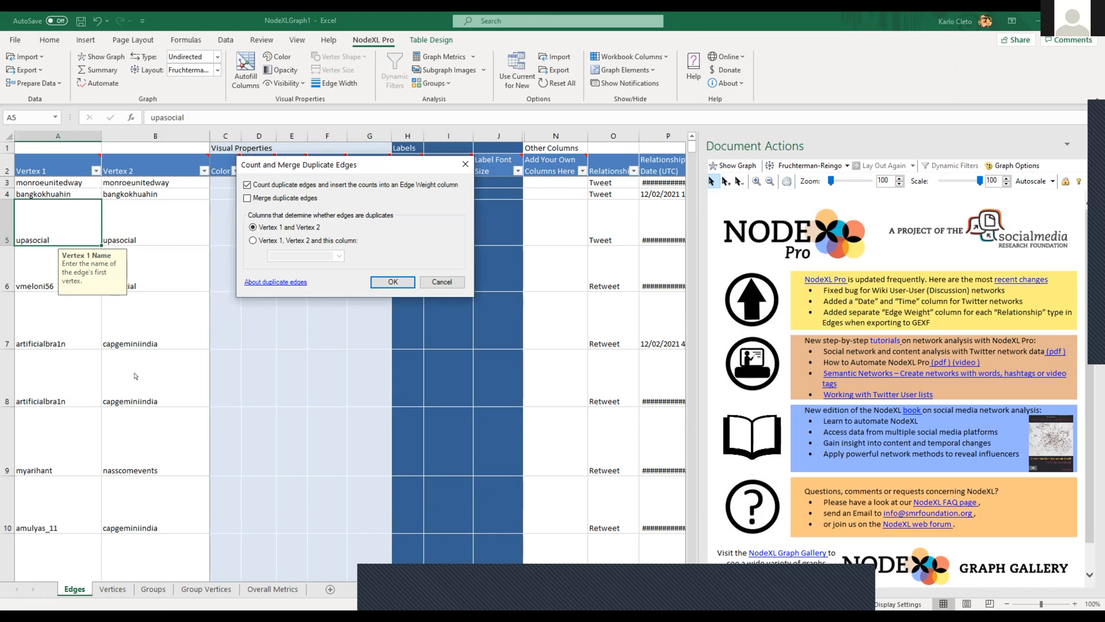
click(247, 198)
click(393, 281)
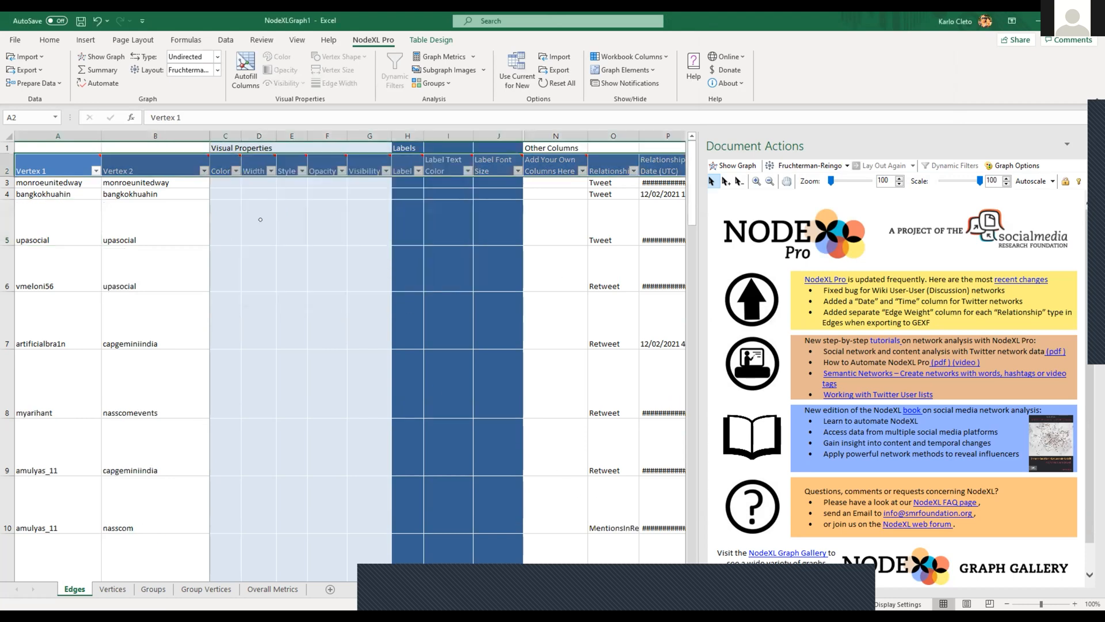
- Group the graph's vertices by cluster using the Clauset-Newman-Moore algorithm
click(440, 84)
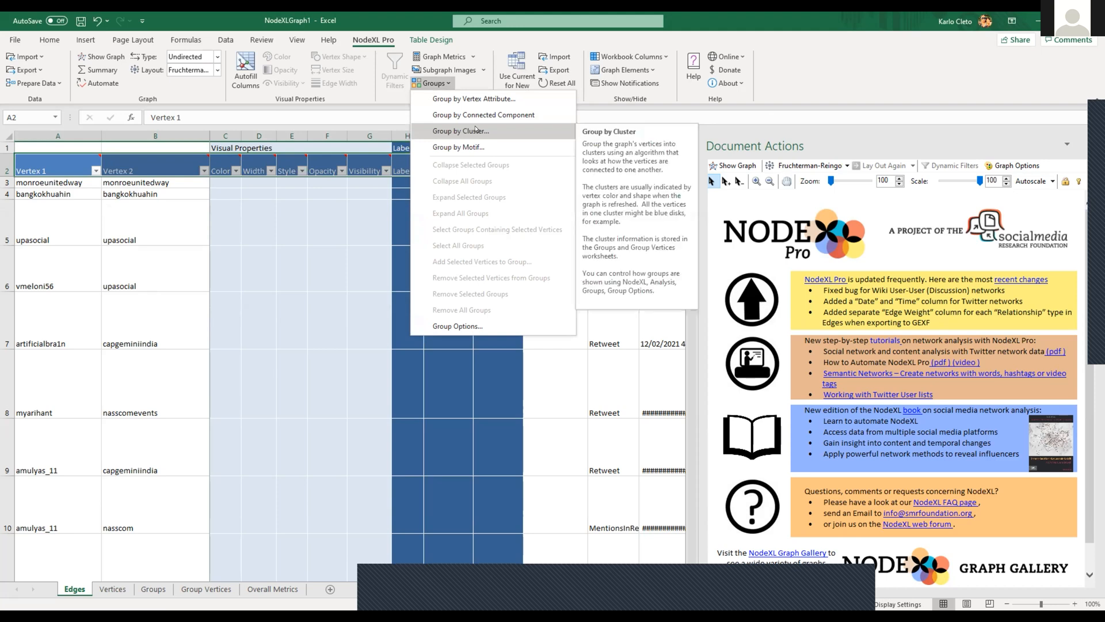
key(Return)
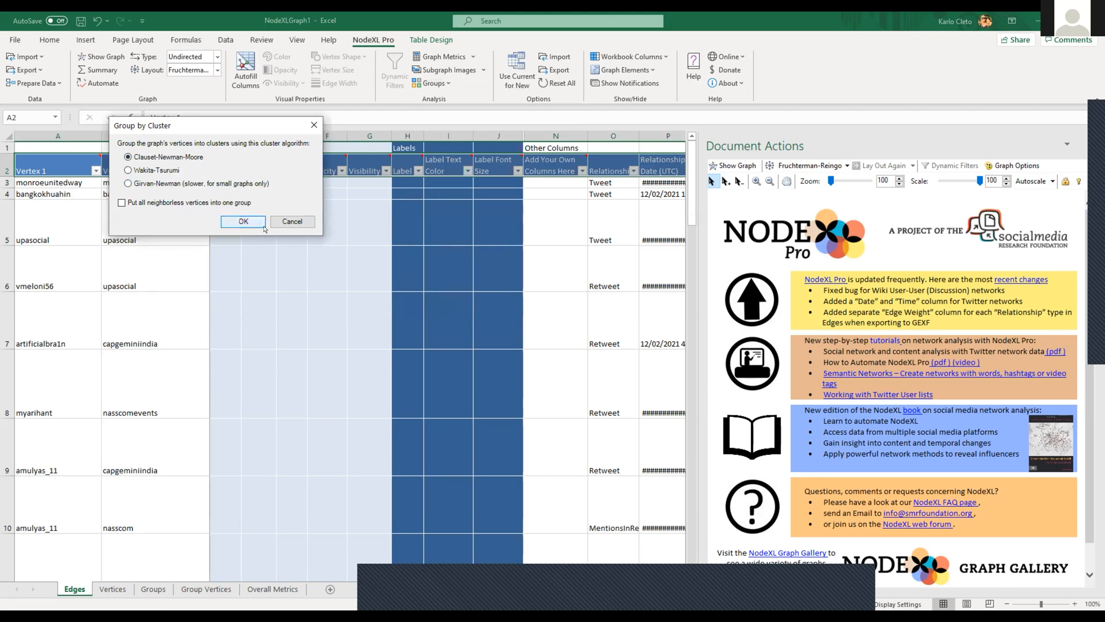
click(246, 222)
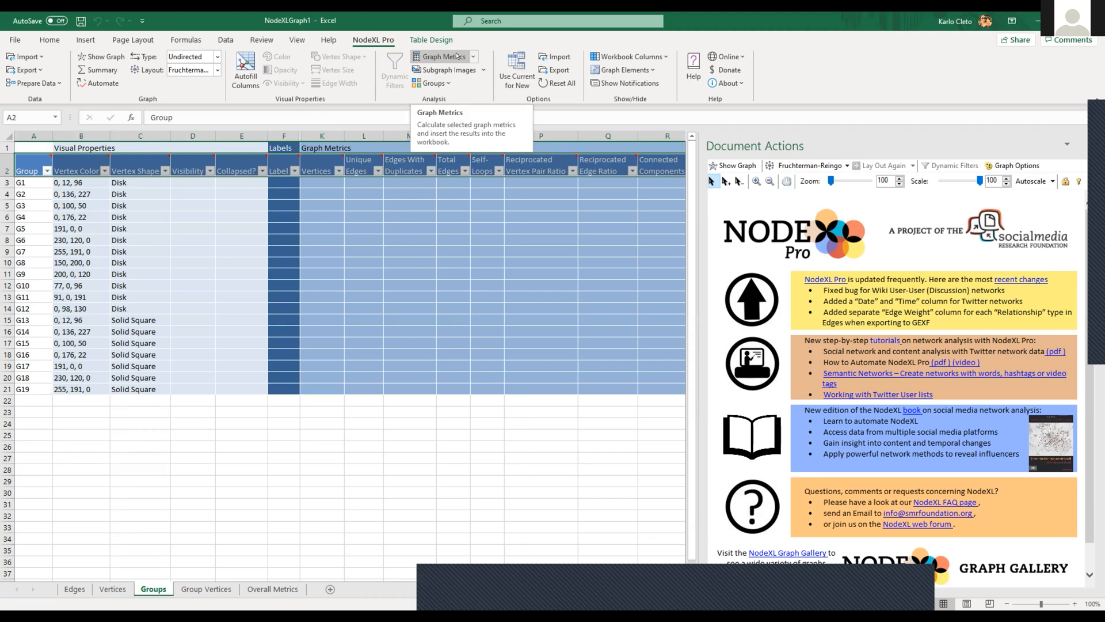
- Calculate only the overall graph metrics and review the vertex and unique edge values on the Overall Metrics sheet
click(458, 56)
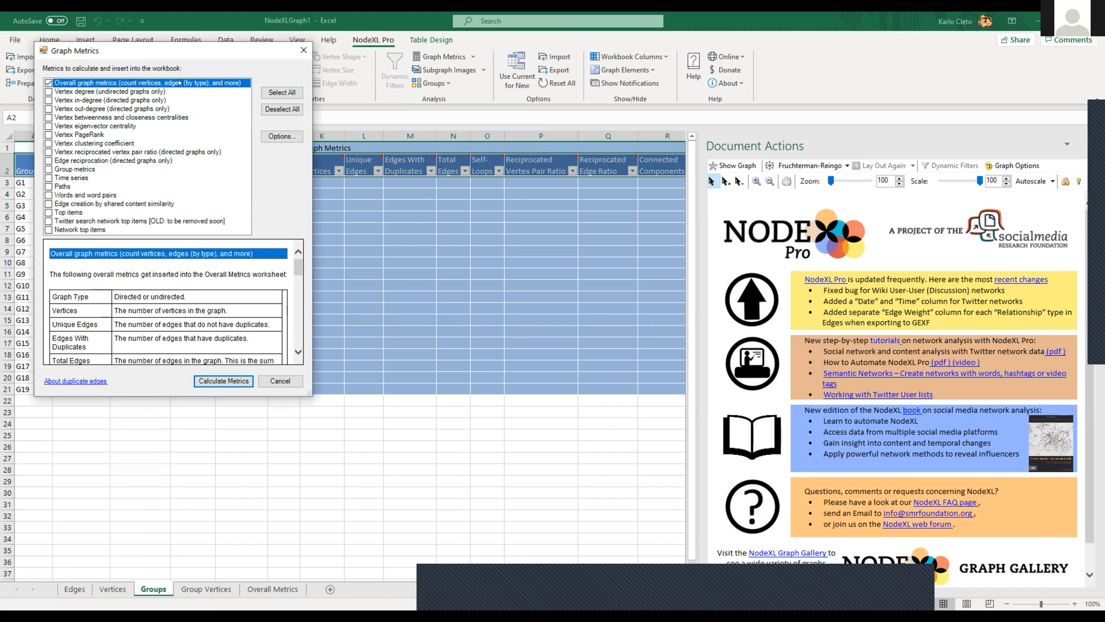
click(280, 137)
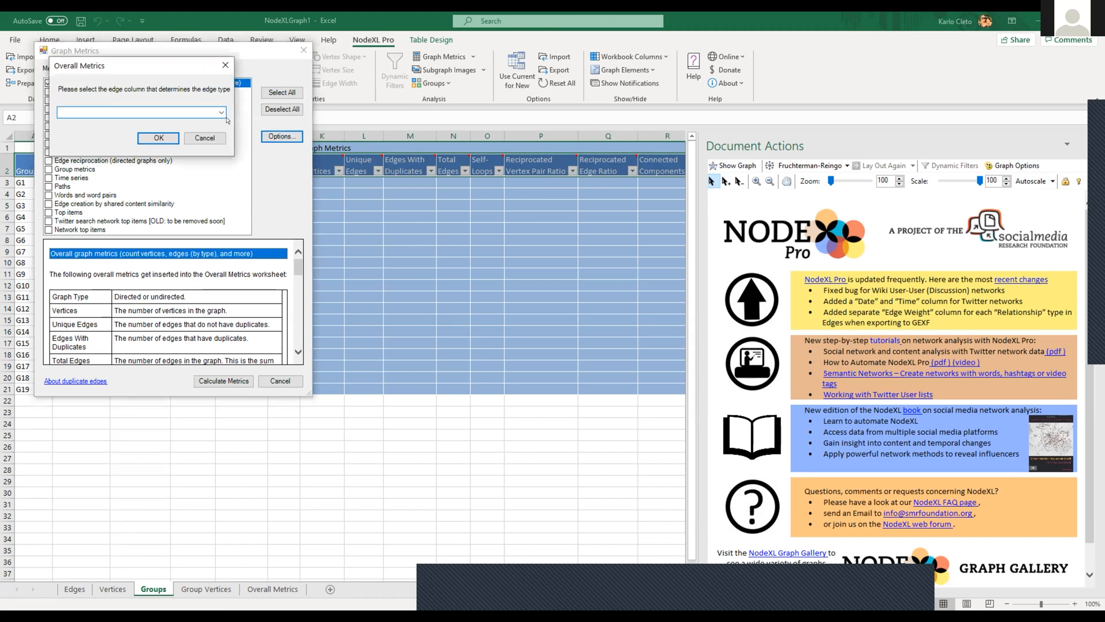
click(210, 138)
drag(239, 47, 625, 162)
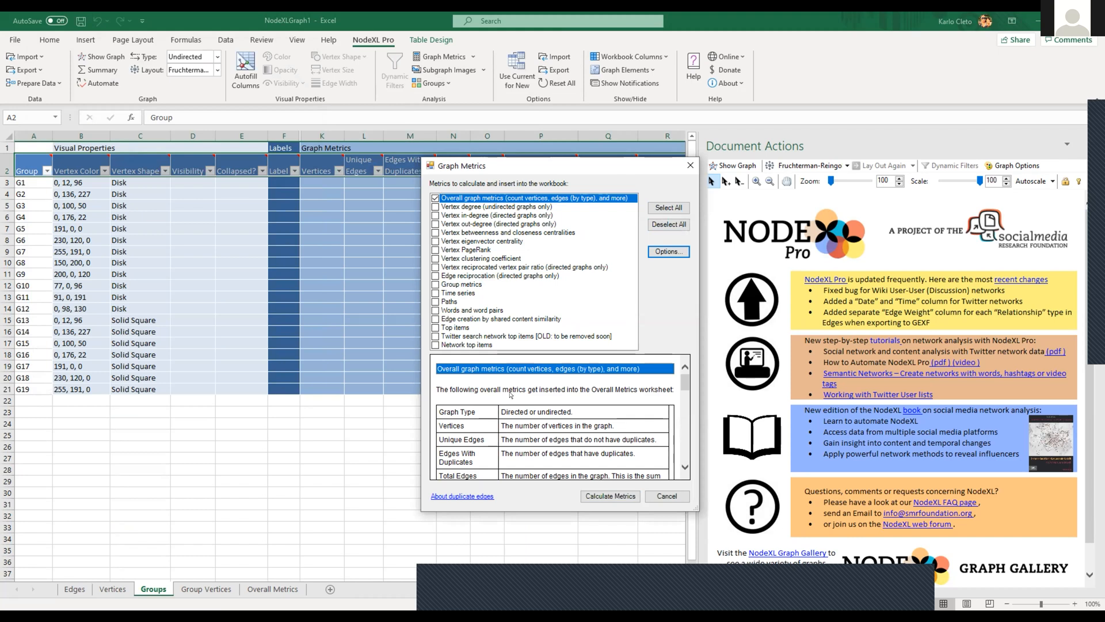
click(597, 491)
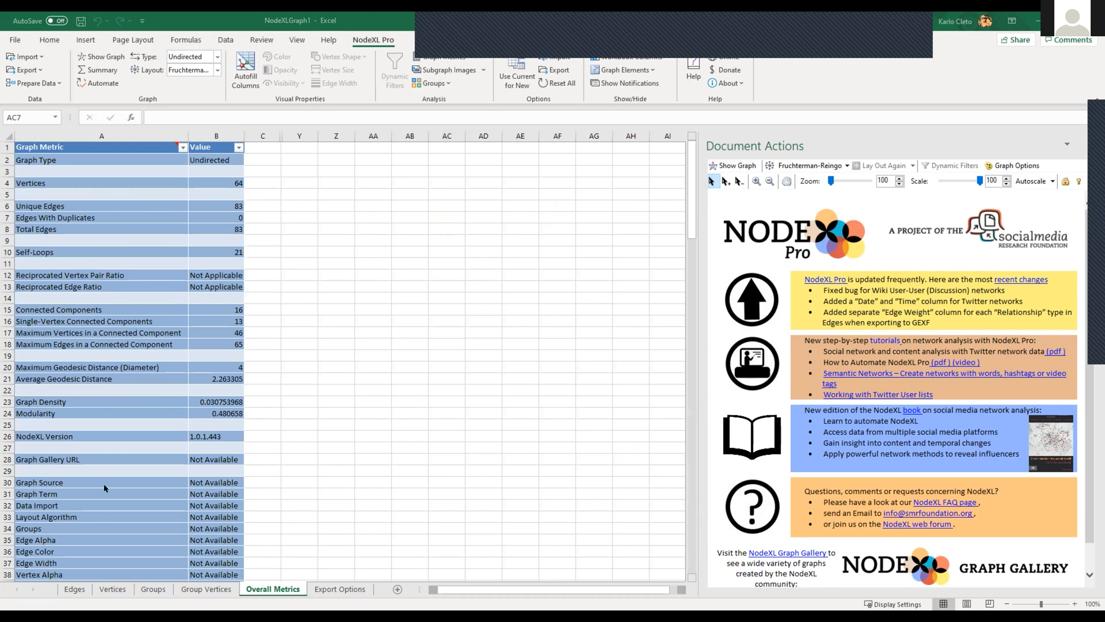
click(236, 183)
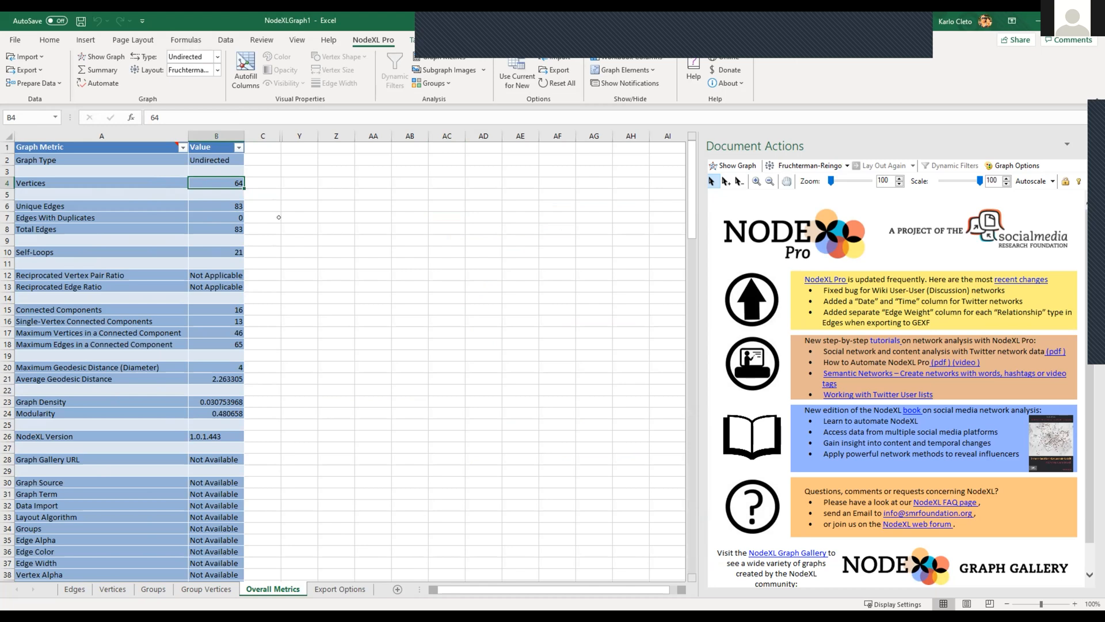
click(226, 203)
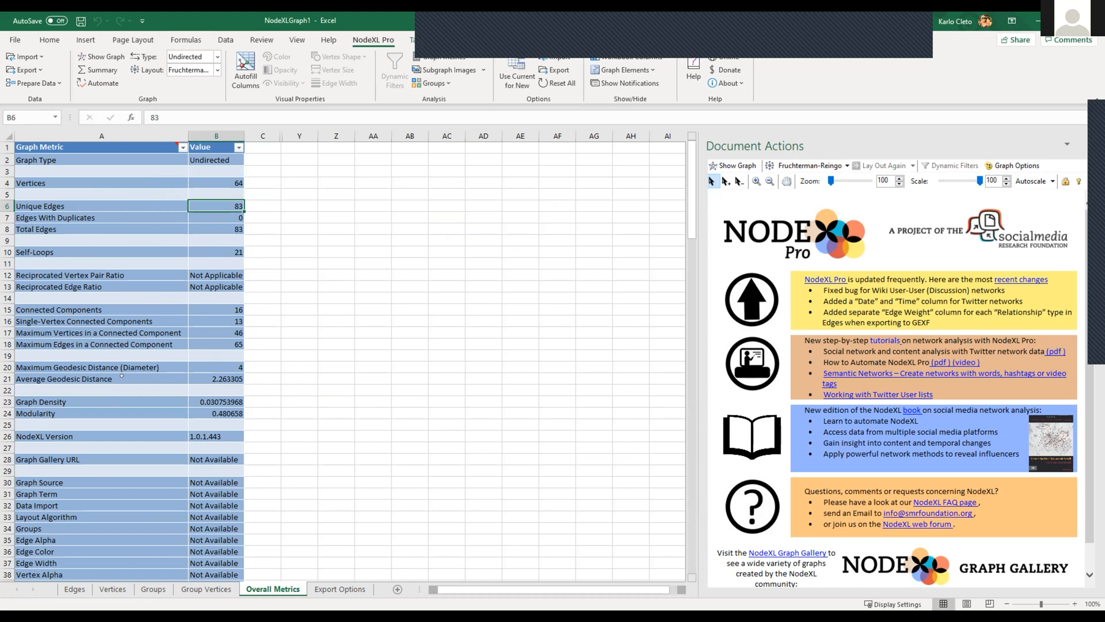
scroll(125, 384, down, 3)
scroll(126, 451, up, 3)
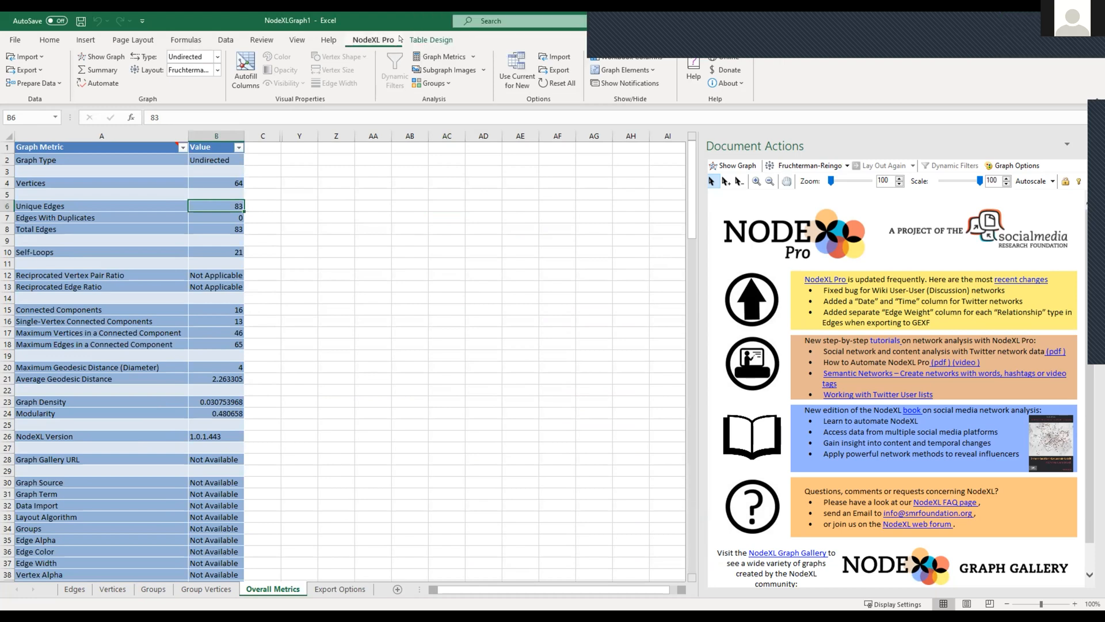
- Calculate the vertex in-degree and out-degree metrics without the overall metrics, and check the Graph Metrics columns on the Vertices sheet
click(429, 55)
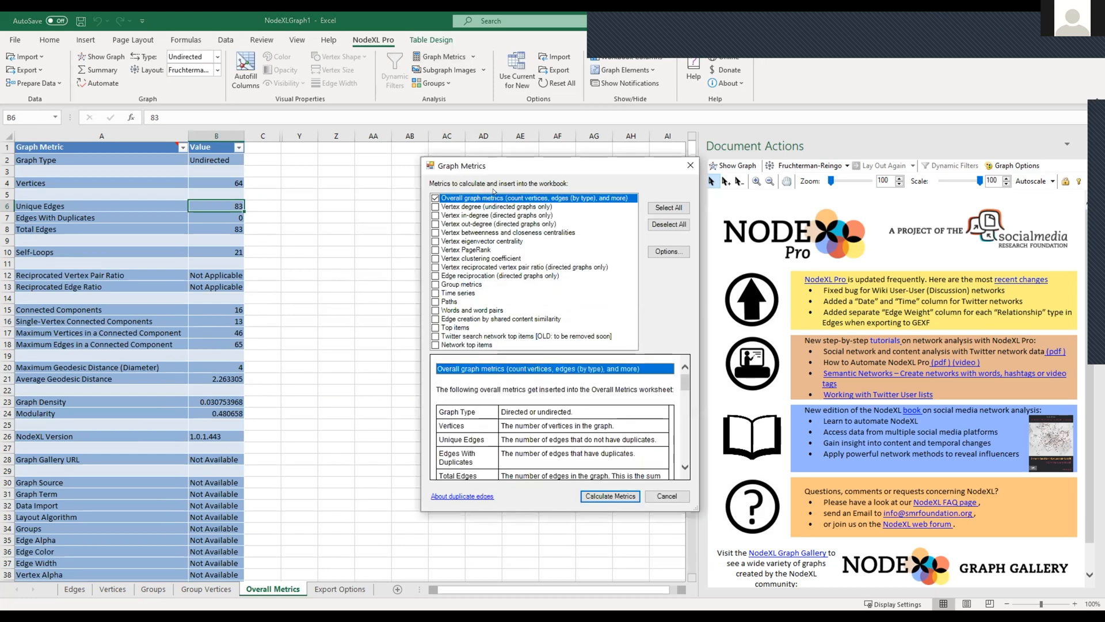
click(436, 198)
click(431, 213)
click(435, 216)
click(435, 224)
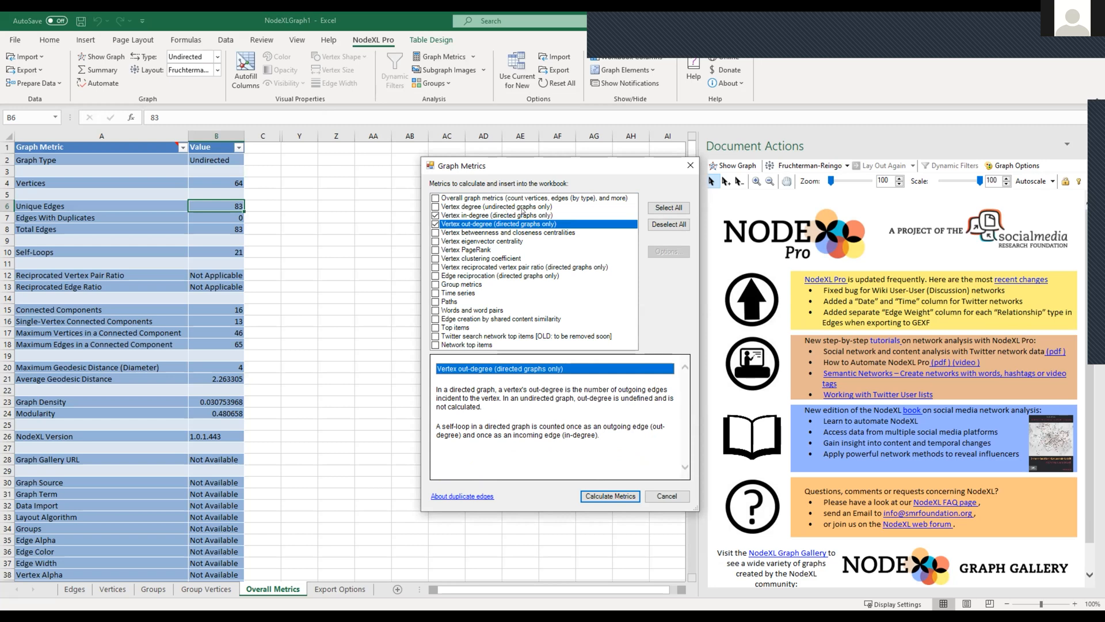
click(611, 496)
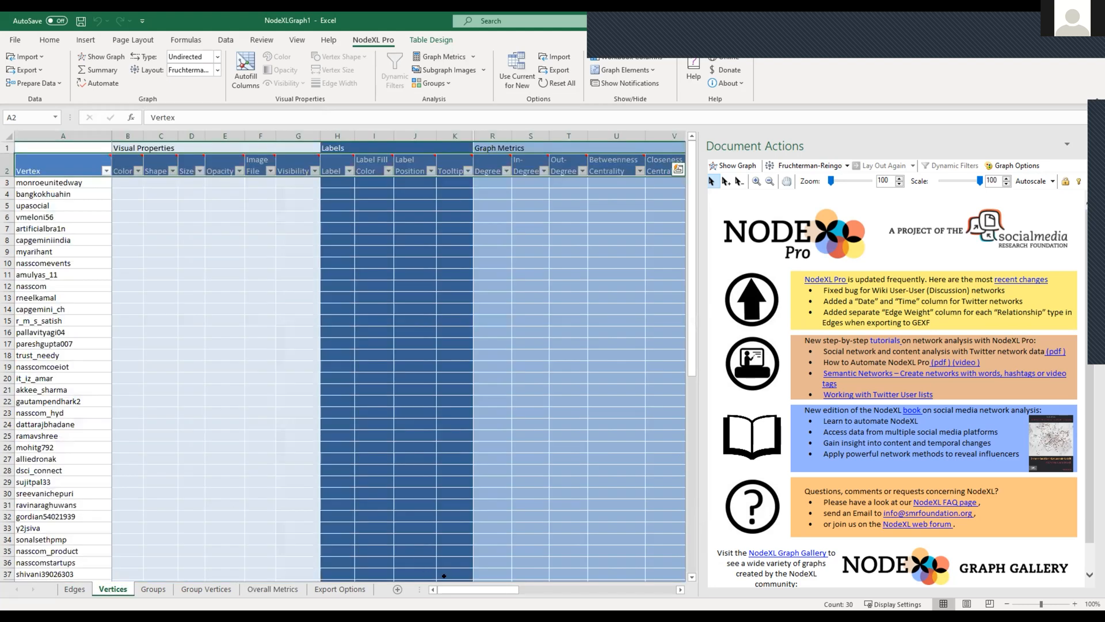
drag(465, 589, 495, 574)
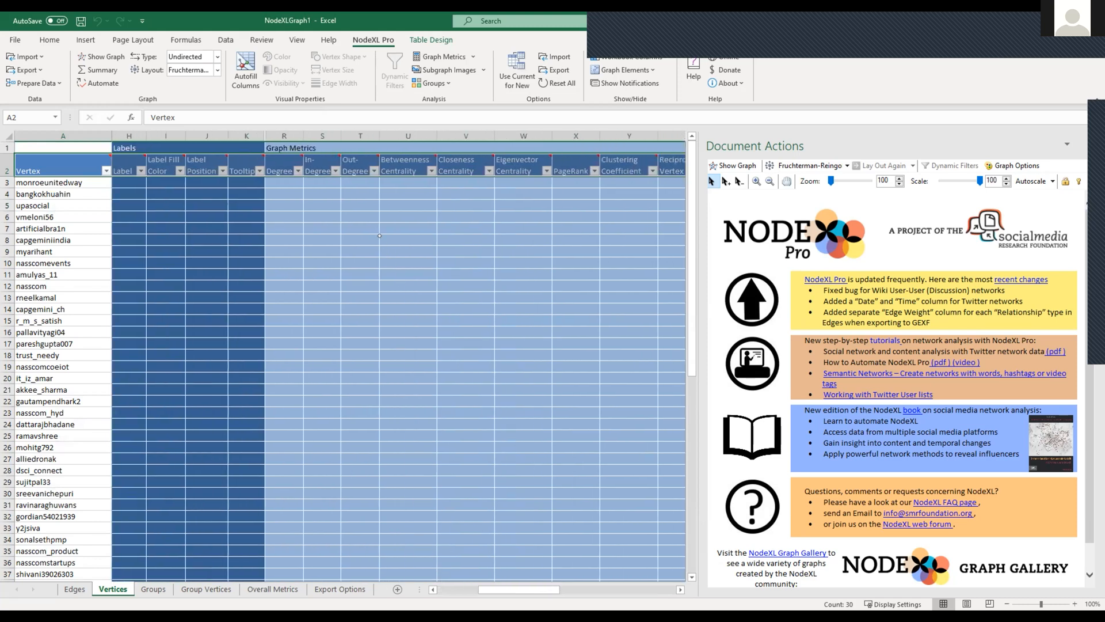
- Review the selected in-degree and out-degree metrics, and inspect the Edges sheet and the Graph Metrics columns on the Vertices sheet
click(74, 589)
click(112, 589)
click(443, 57)
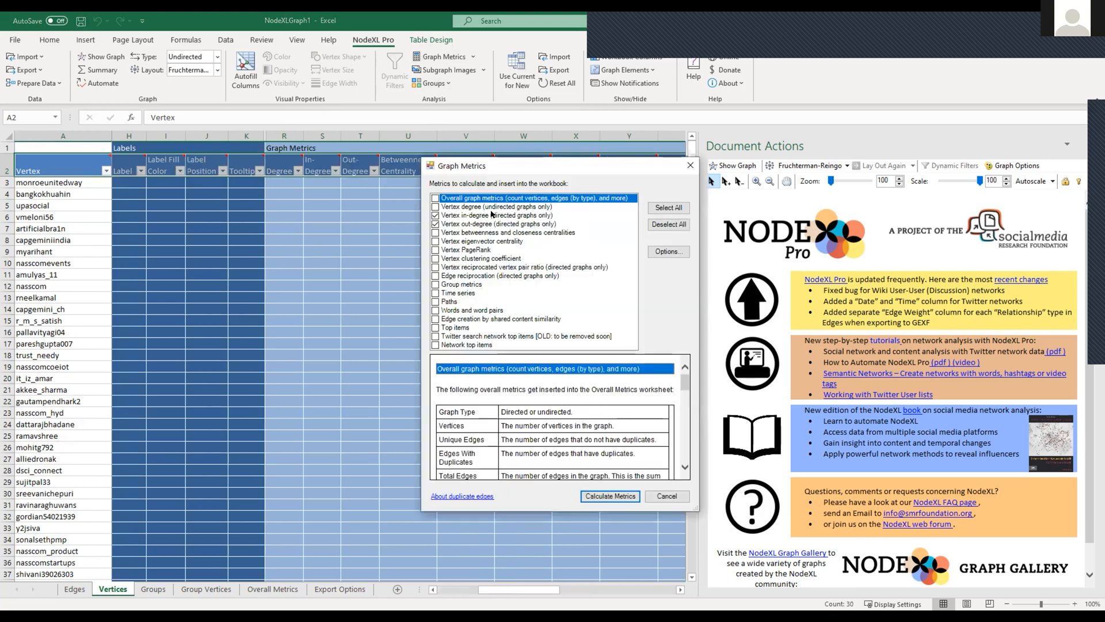
click(523, 214)
click(514, 224)
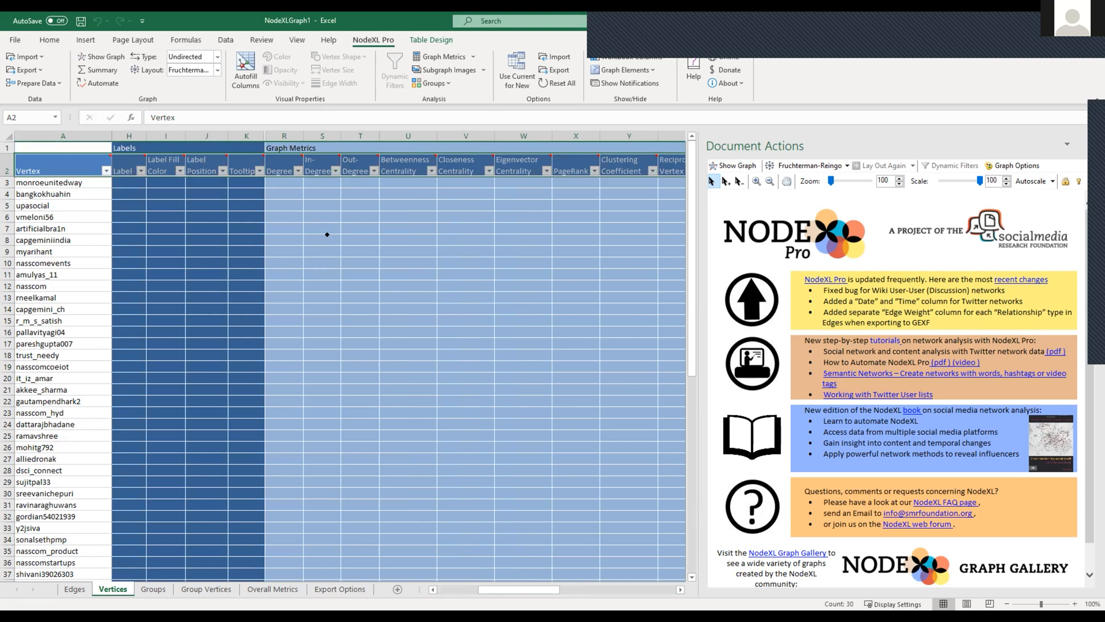
scroll(327, 235, down, 9)
scroll(344, 339, up, 9)
click(81, 589)
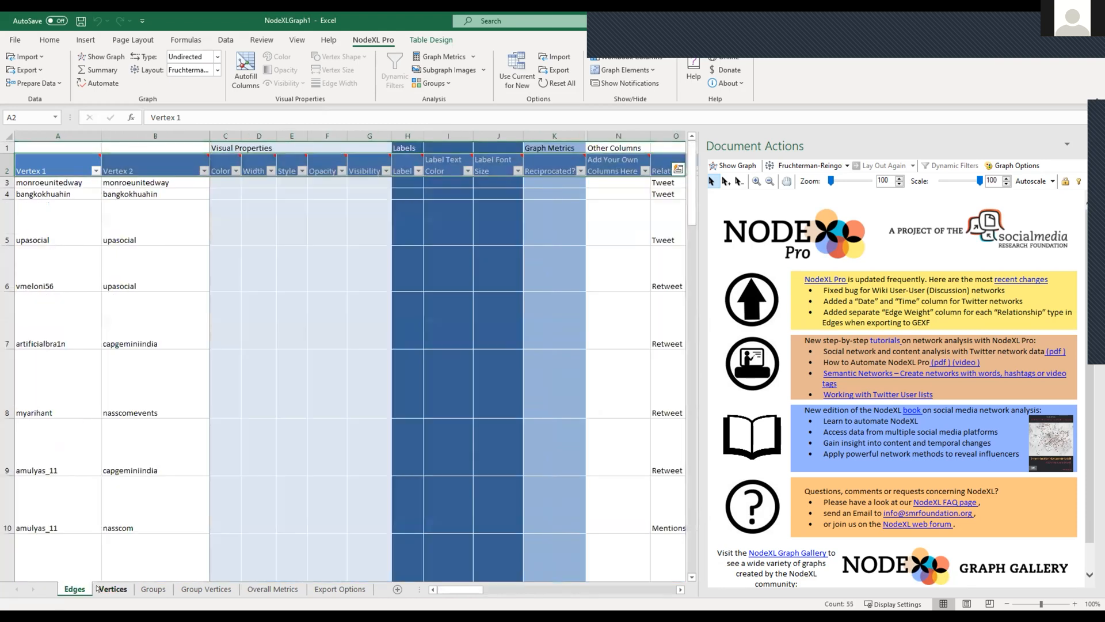
click(99, 588)
click(298, 190)
click(288, 183)
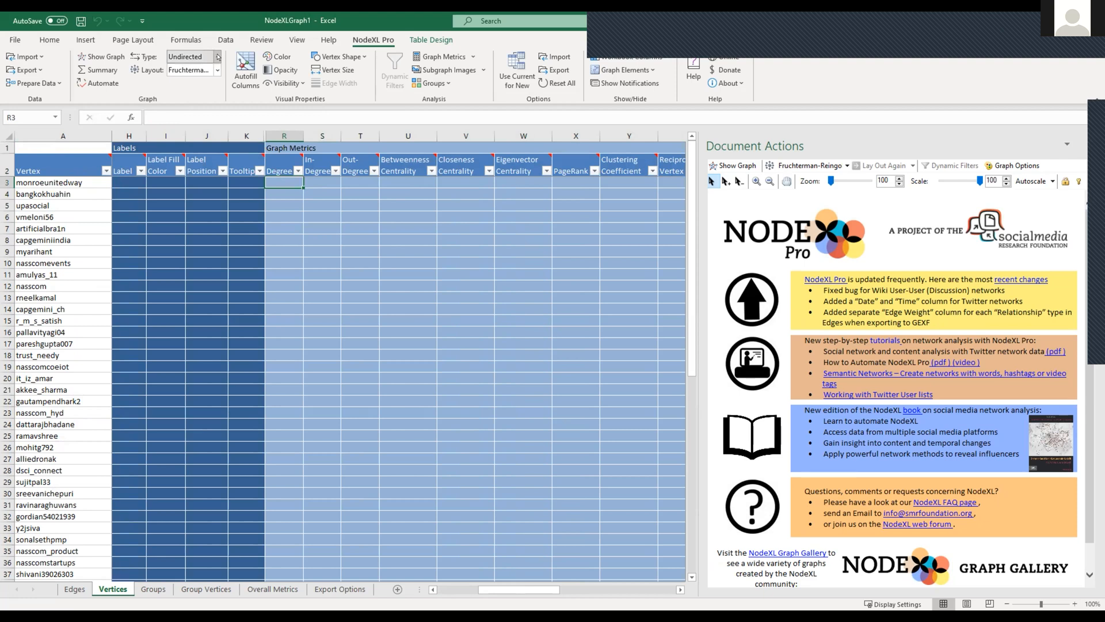
- Set the graph type to Directed and recalculate the vertex in-degree and out-degree metrics
click(218, 56)
click(209, 72)
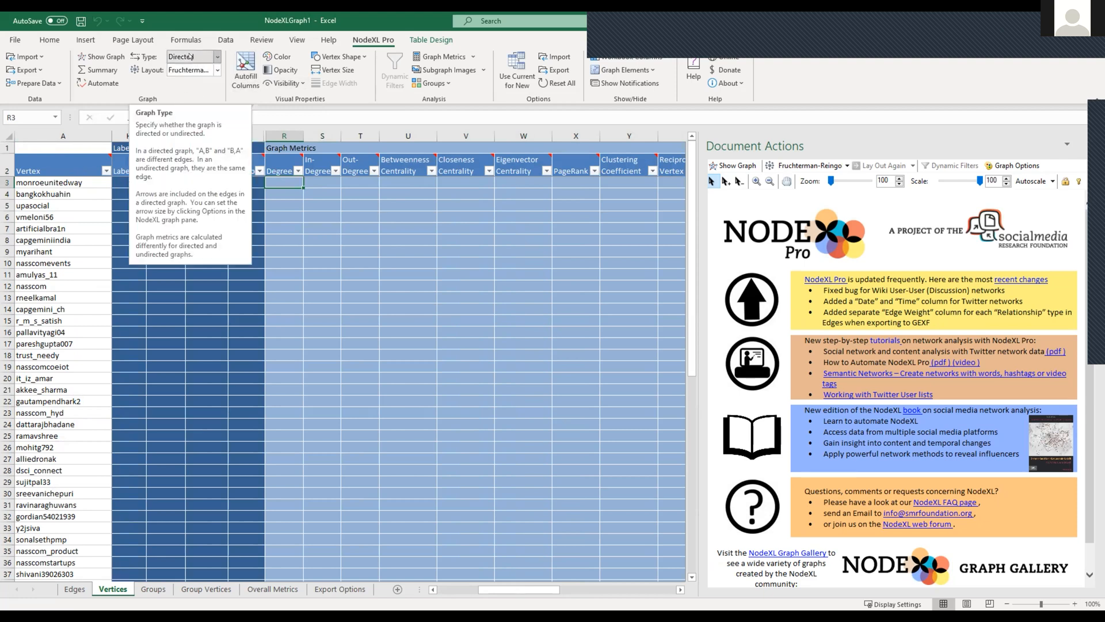
click(448, 56)
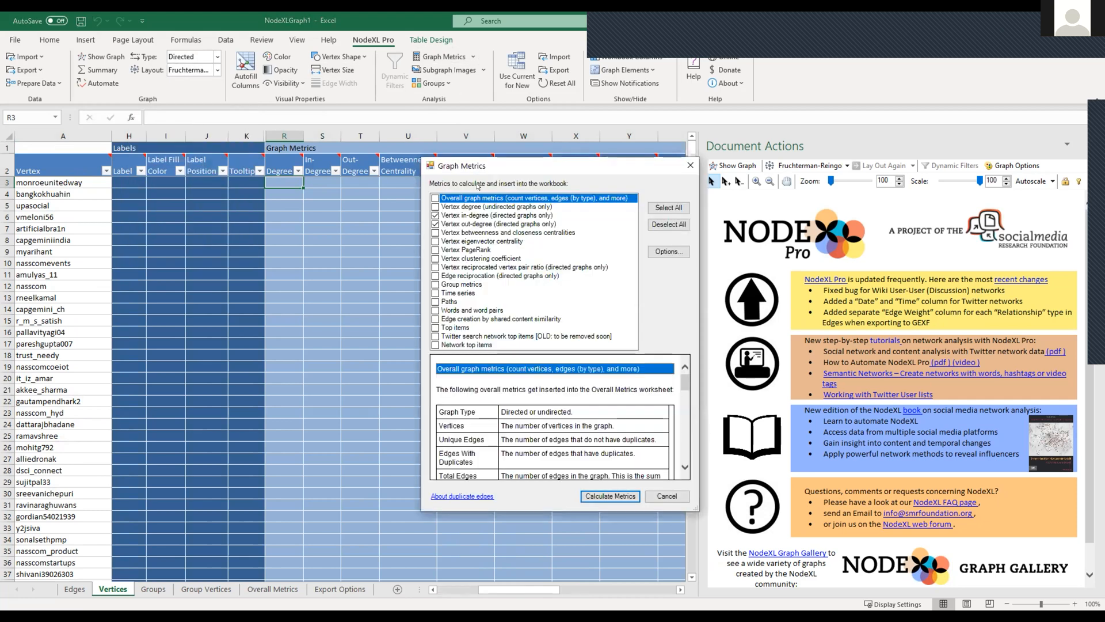
click(612, 496)
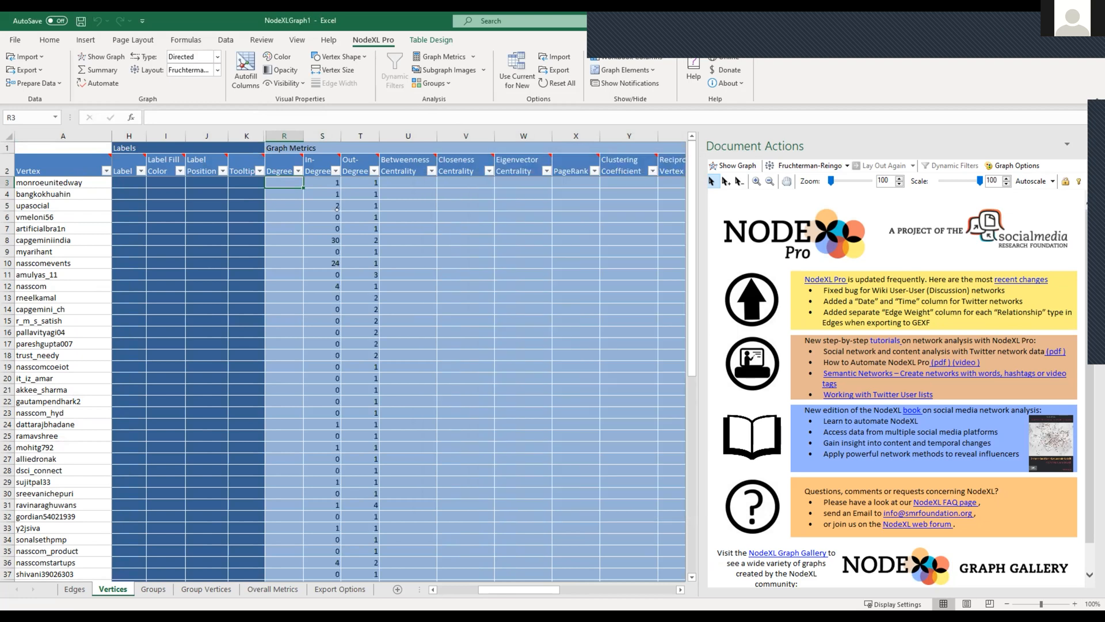
- Examine the In-Degree and Out-Degree values of the first vertices on the Vertices sheet
click(327, 194)
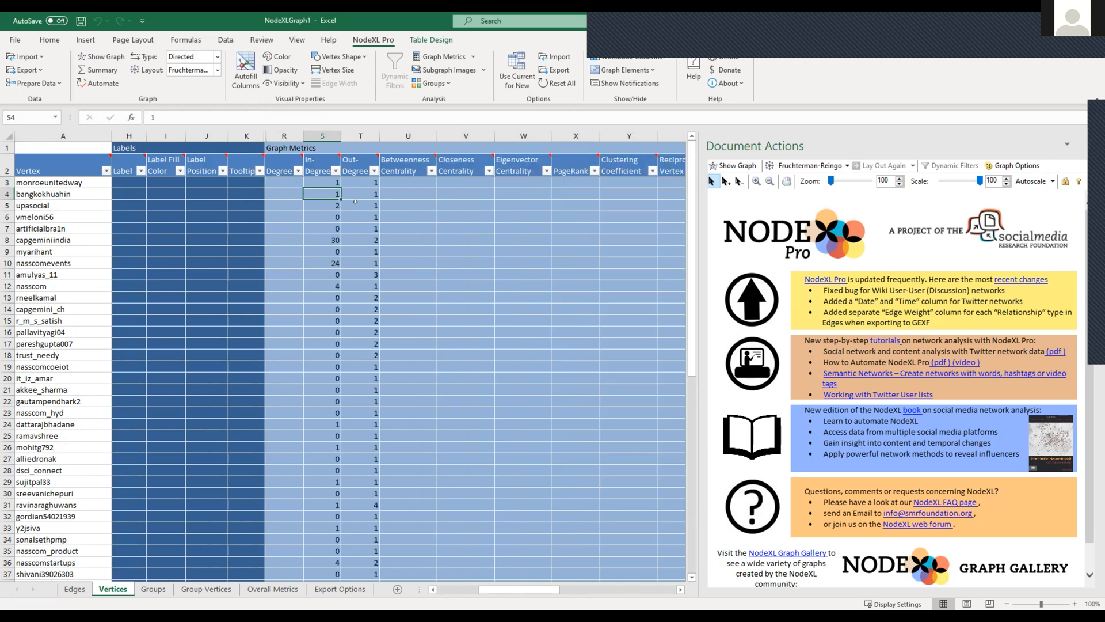
key(Right)
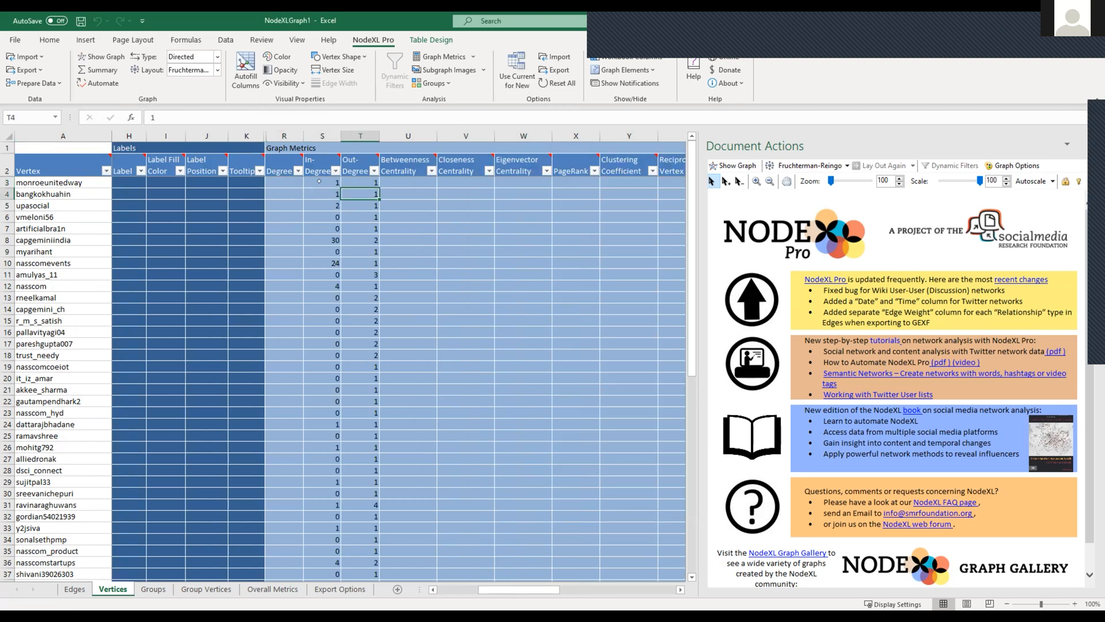
click(319, 181)
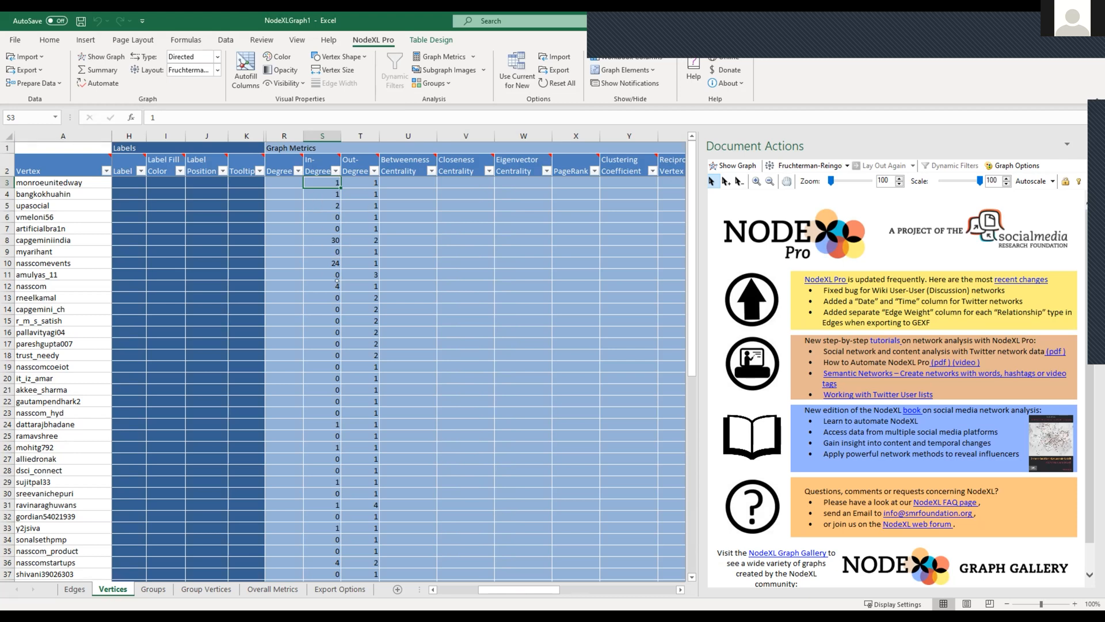
click(352, 191)
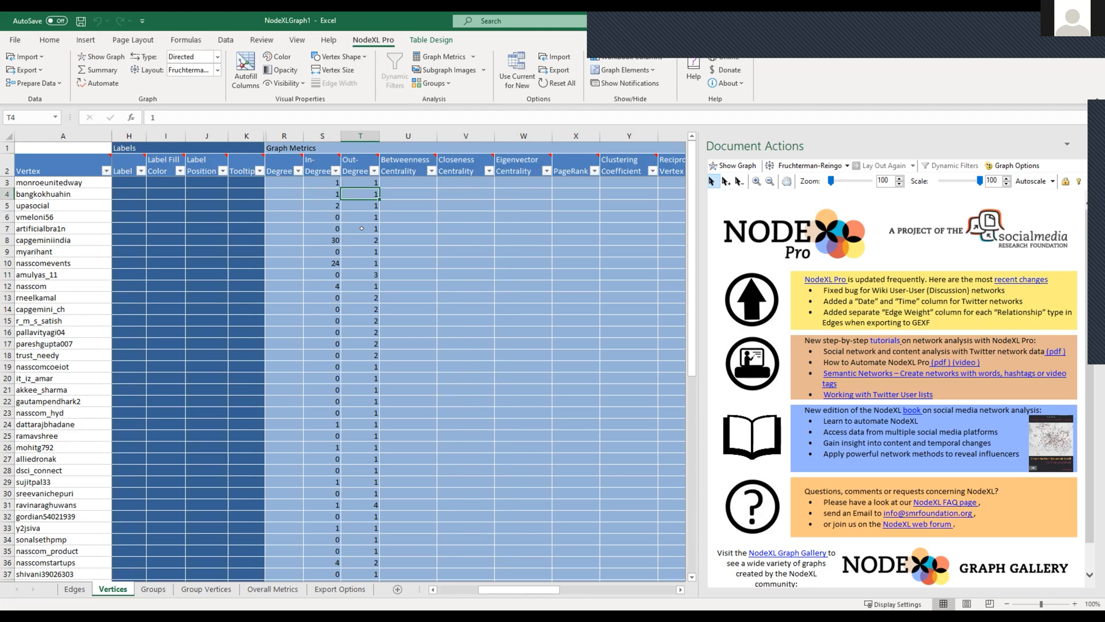
click(335, 205)
click(362, 217)
click(338, 276)
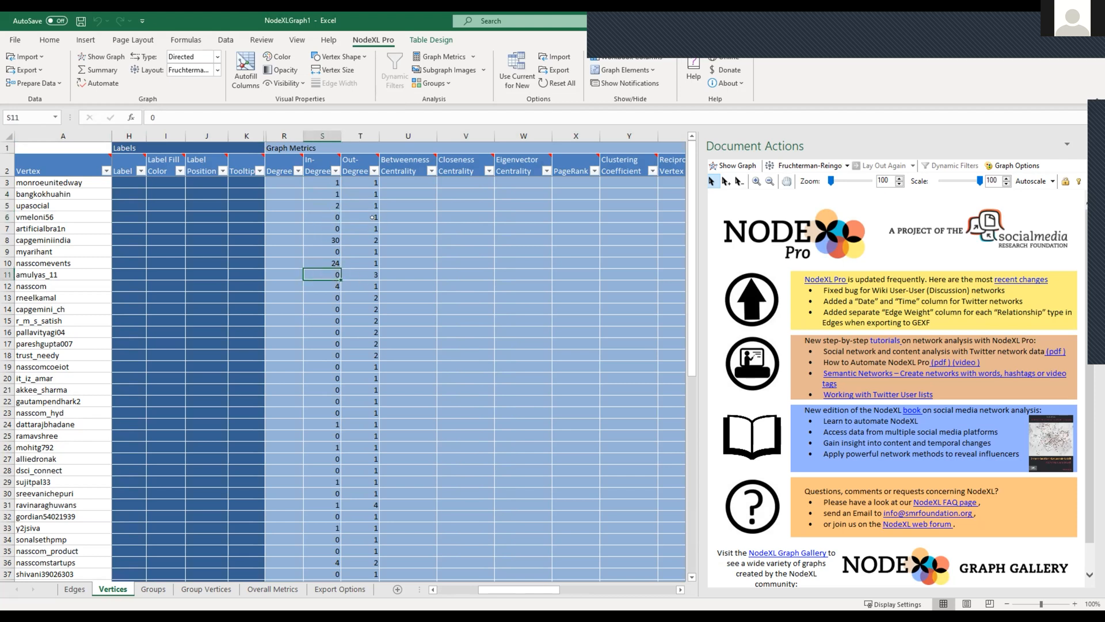
click(339, 206)
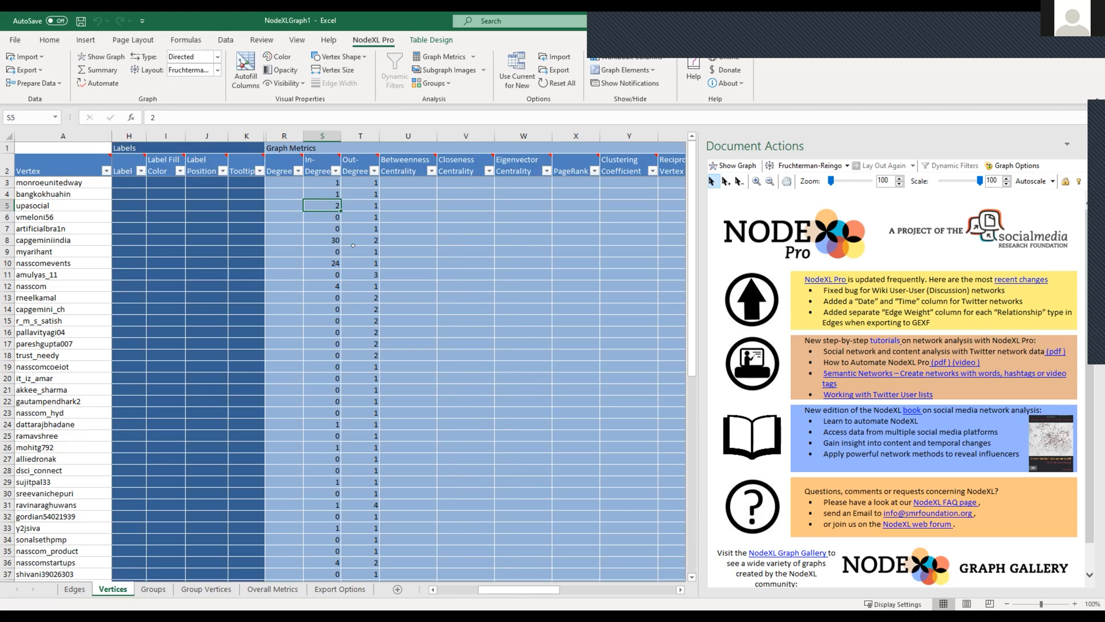
click(354, 219)
click(282, 183)
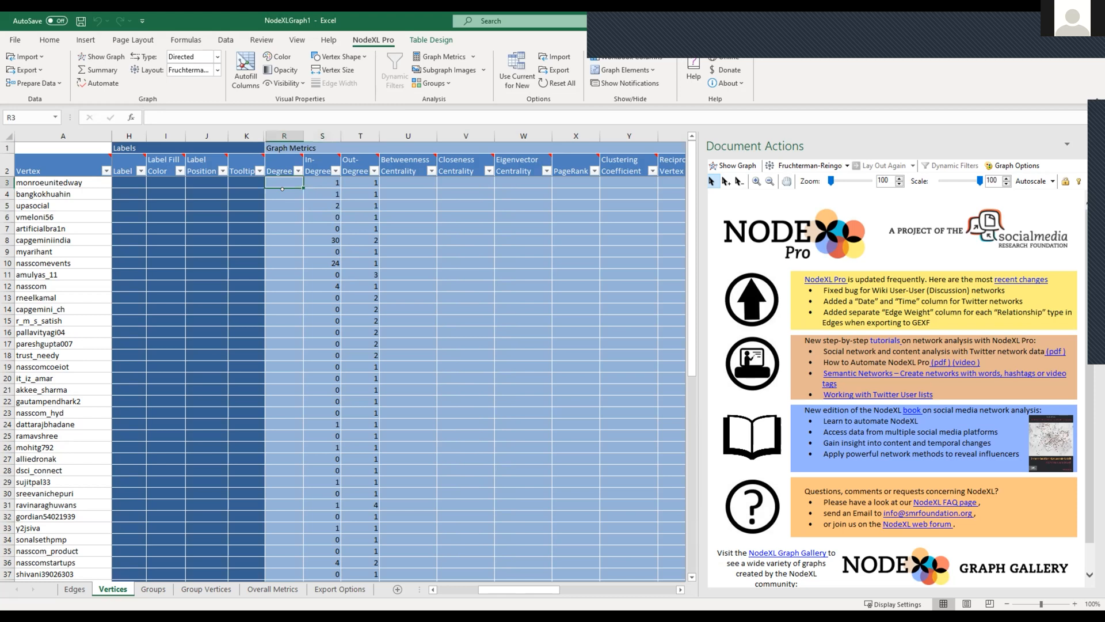
text(sum)
click(316, 181)
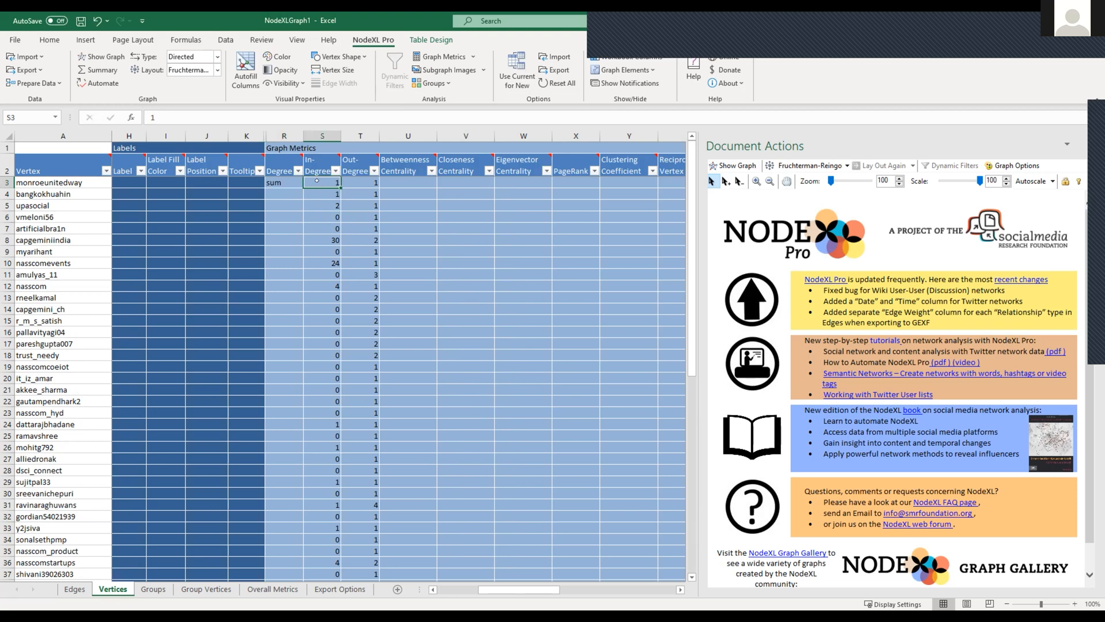
click(291, 182)
text(=s)
key(Tab)
click(337, 182)
click(358, 183)
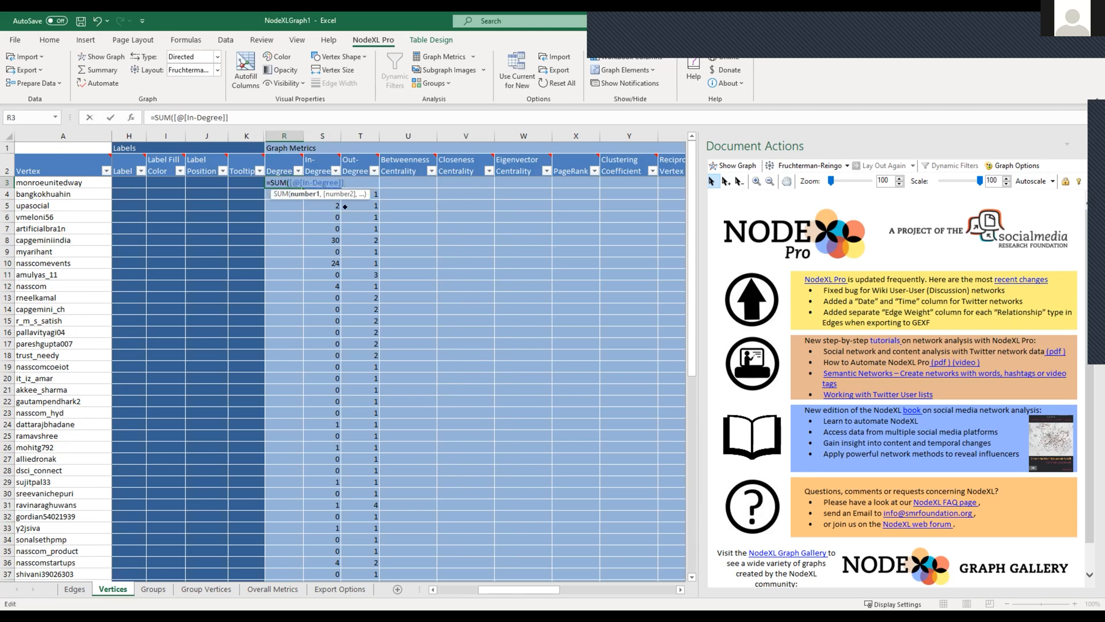
key(Escape)
- Fill the Degree column with the formula =SUM(Vertices[@[In-Degree]:[Out-Degree]]) and sort the vertices by Degree from largest to smallest
click(289, 205)
click(289, 183)
text(=suym)
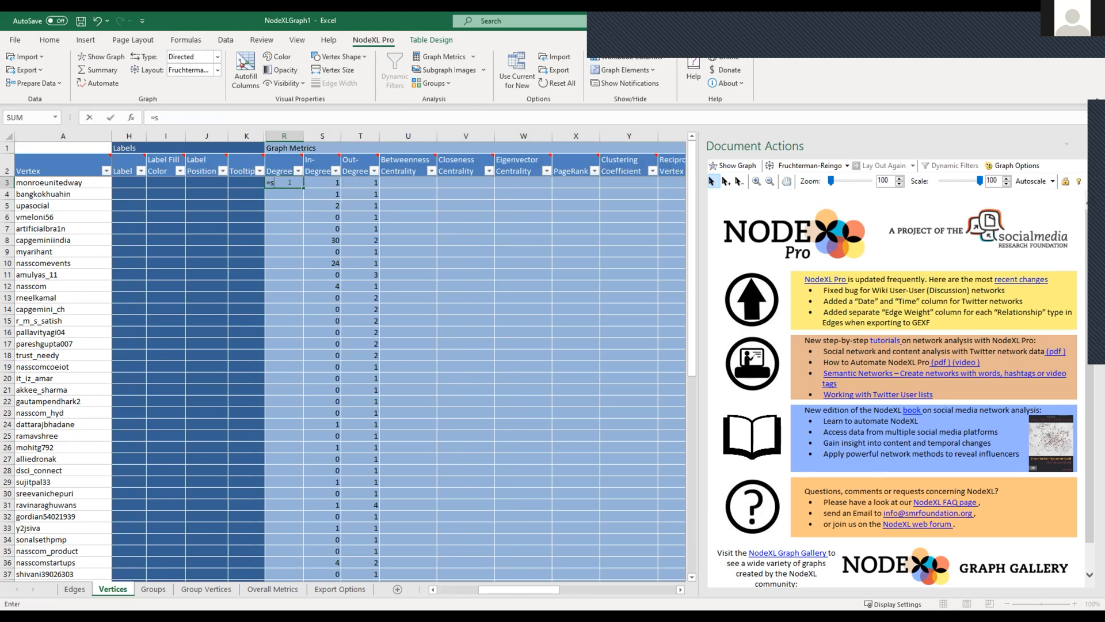
key(BackSpace)
key(BackSpace)
text(m()
drag(319, 182, 355, 182)
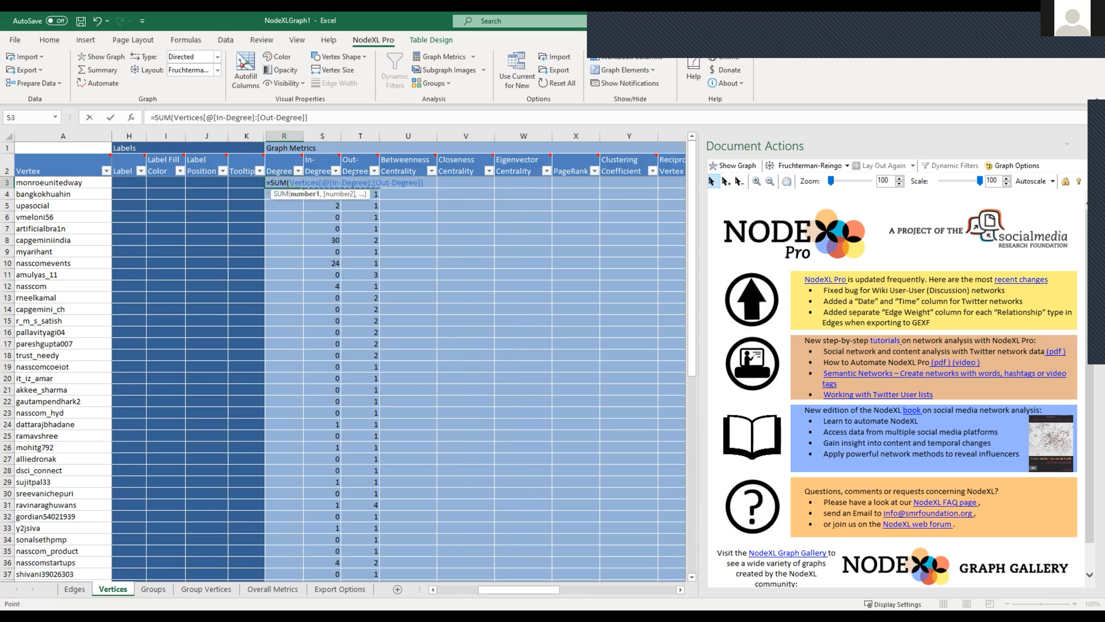
key(Return)
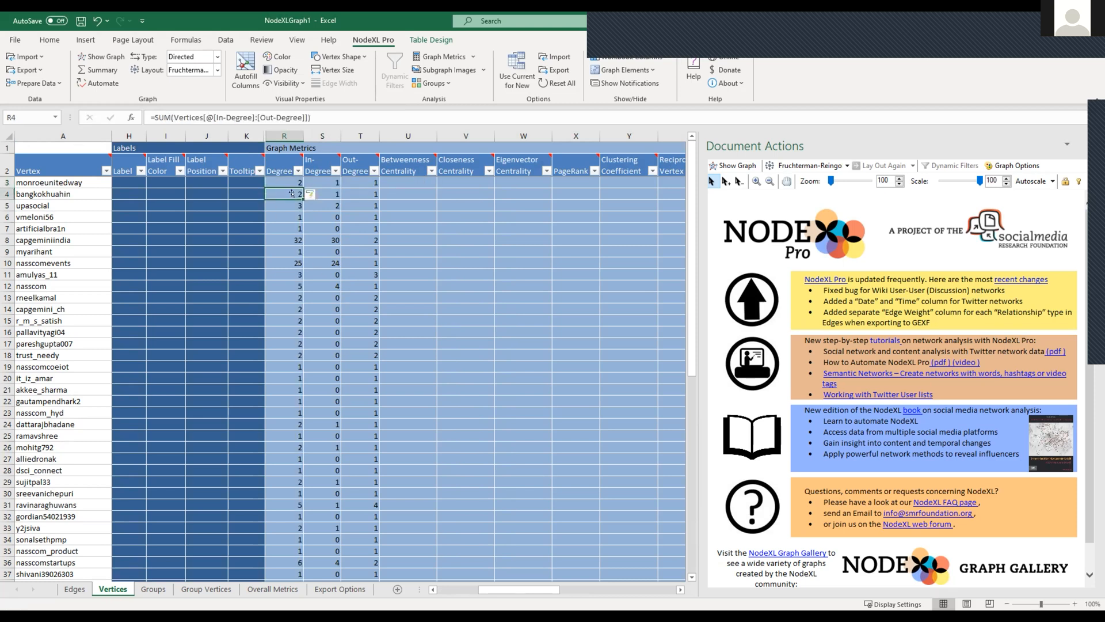
click(320, 201)
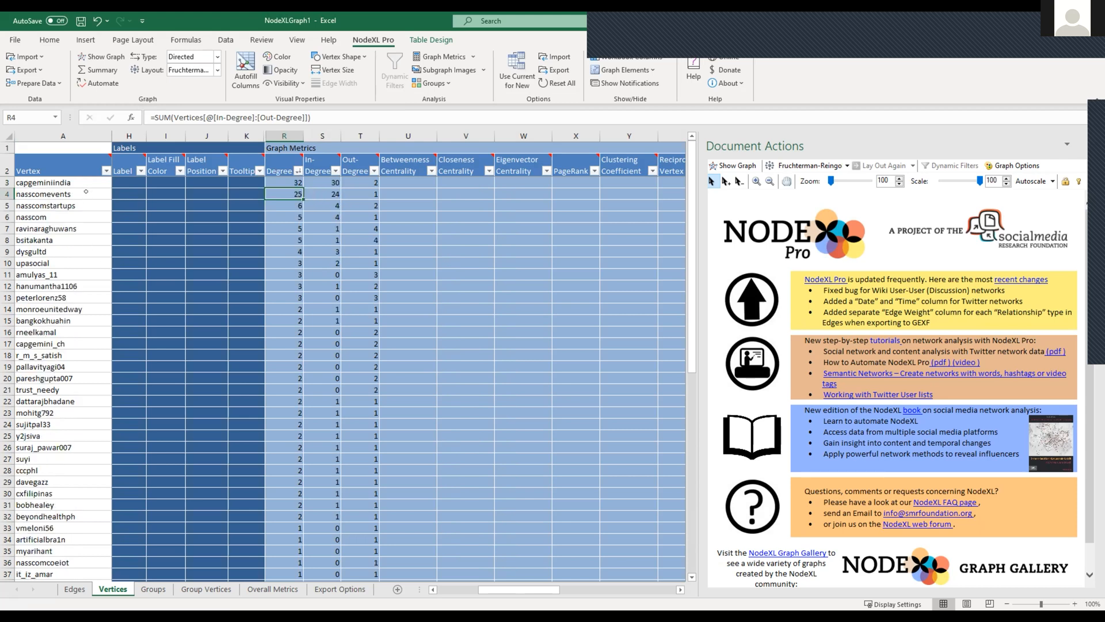
click(283, 182)
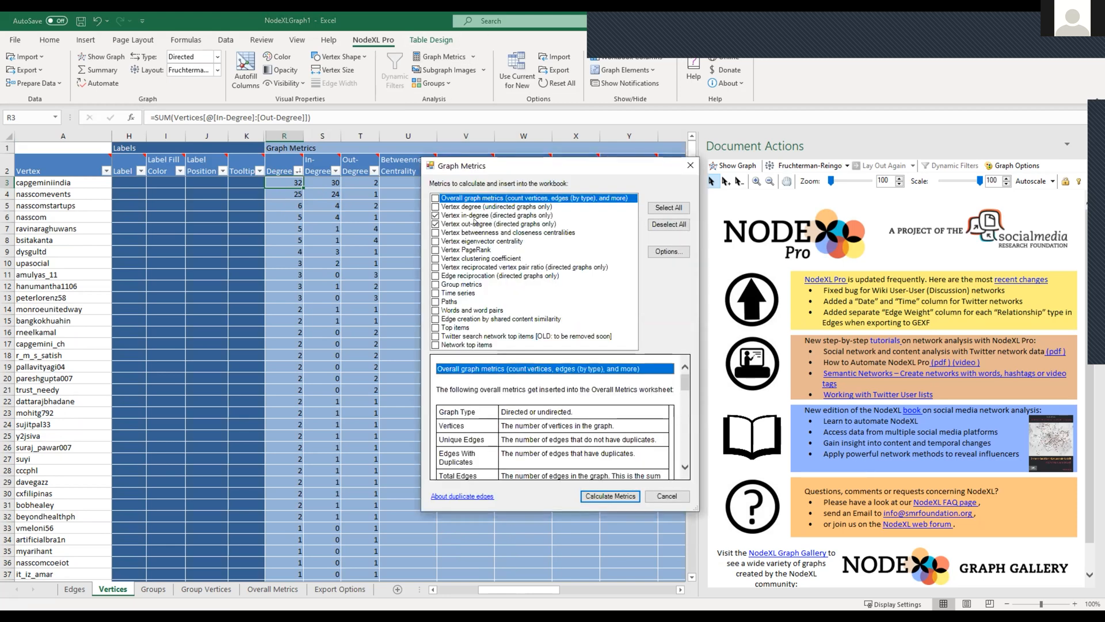
- Calculate only the vertex betweenness and closeness centralities, leaving out the in-degree and out-degree metrics
click(475, 223)
click(477, 208)
click(477, 215)
click(476, 207)
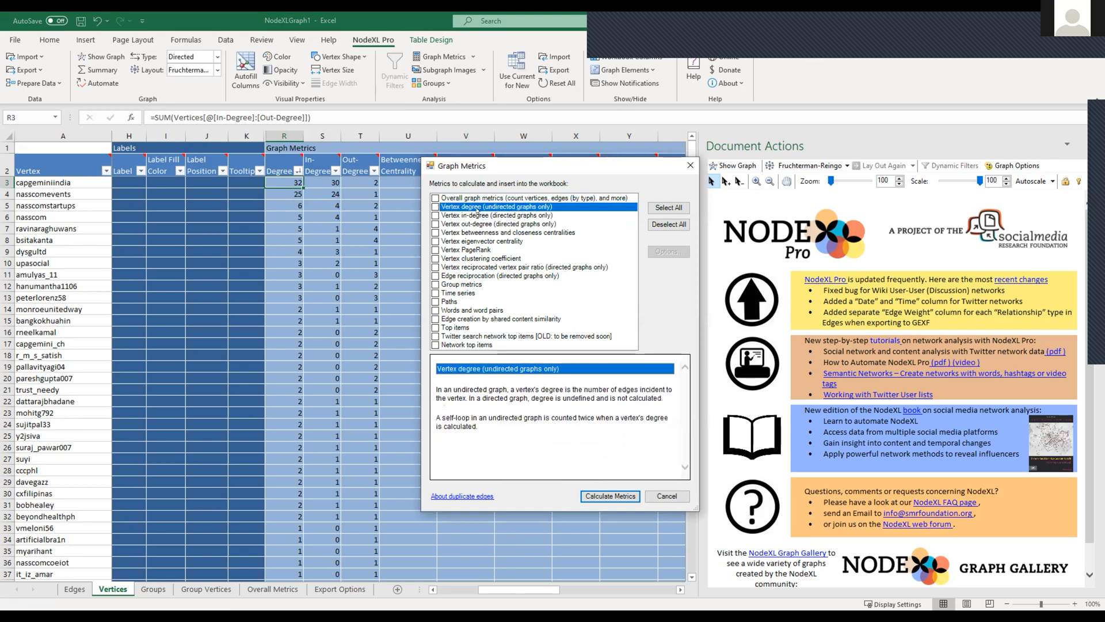
click(485, 232)
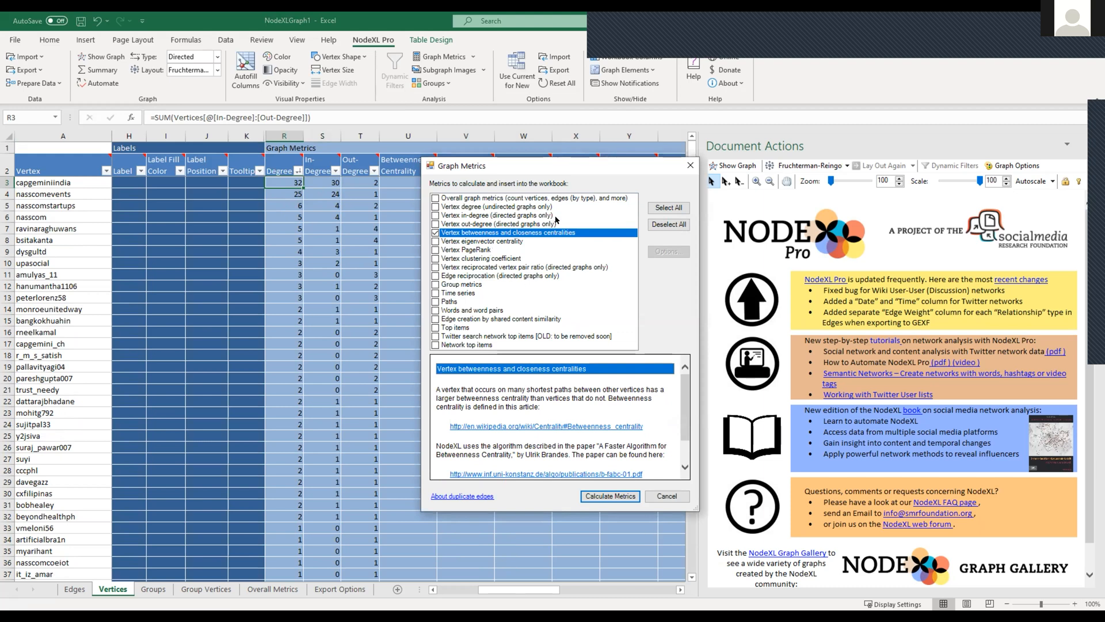
click(127, 617)
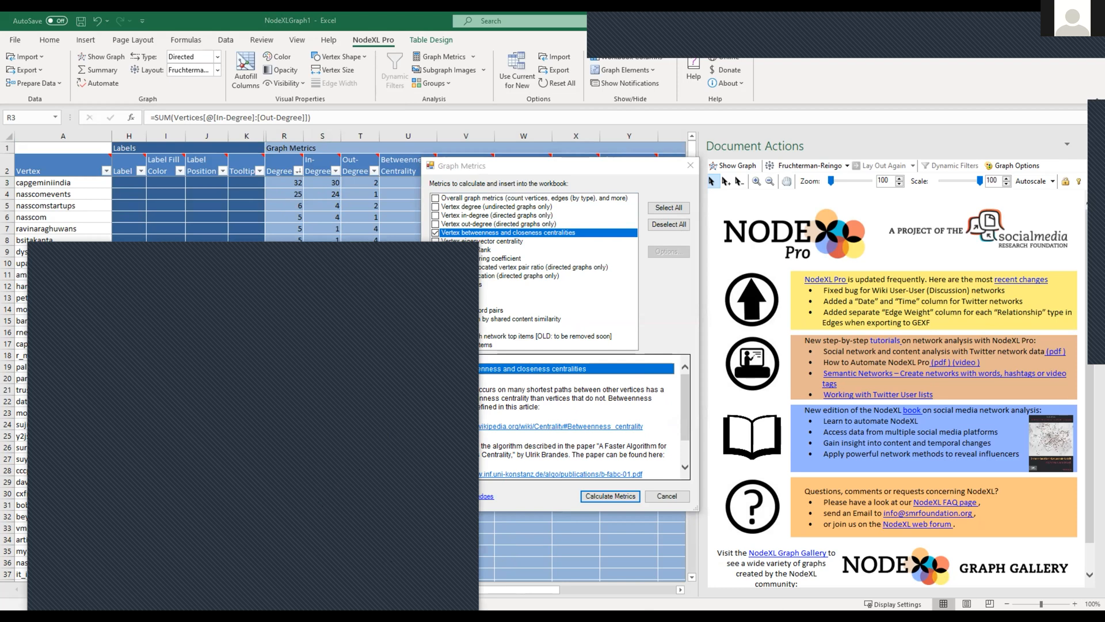
click(745, 616)
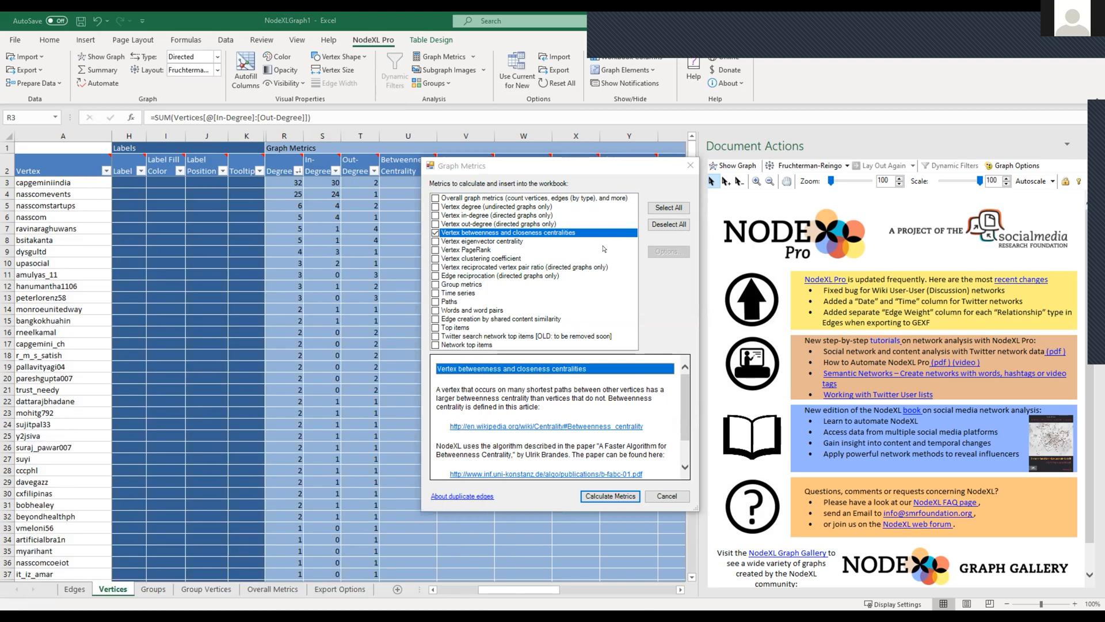
click(610, 496)
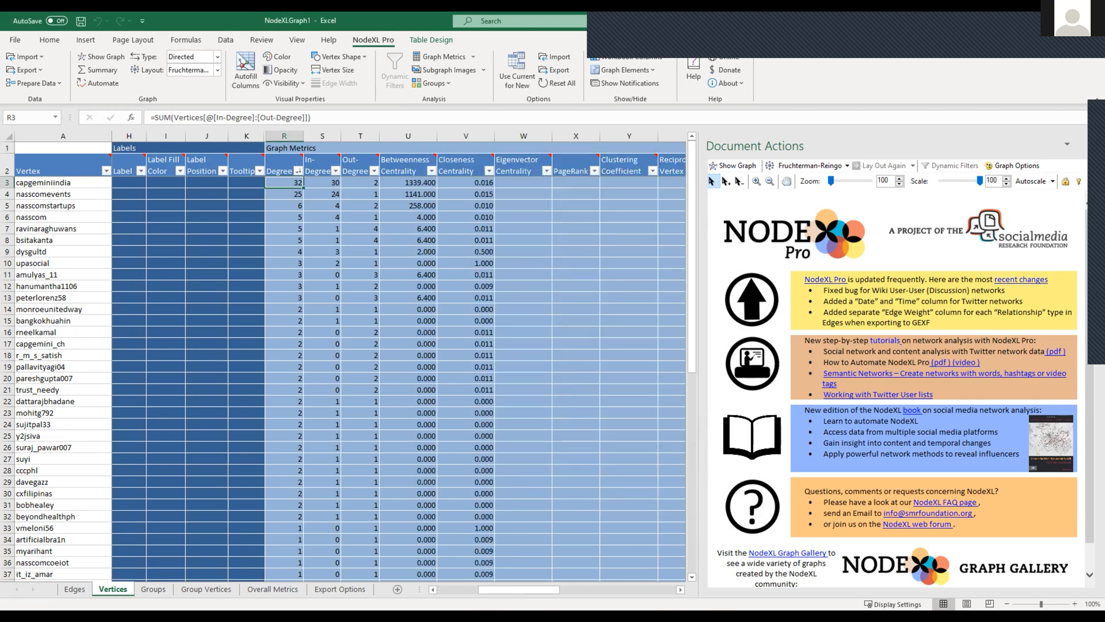
- Switch to the Greenpeace International narrative analysis PDF in the browser and find the betweenness centrality explanation on page 15
click(920, 617)
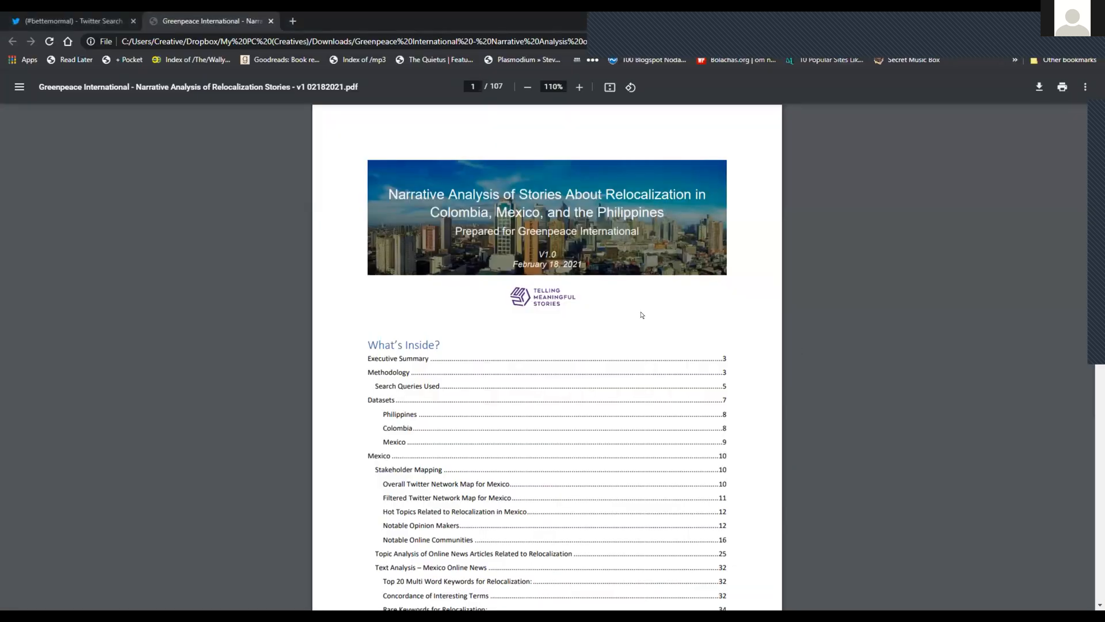
scroll(641, 315, up, 4)
scroll(640, 312, up, 1)
scroll(662, 334, down, 20)
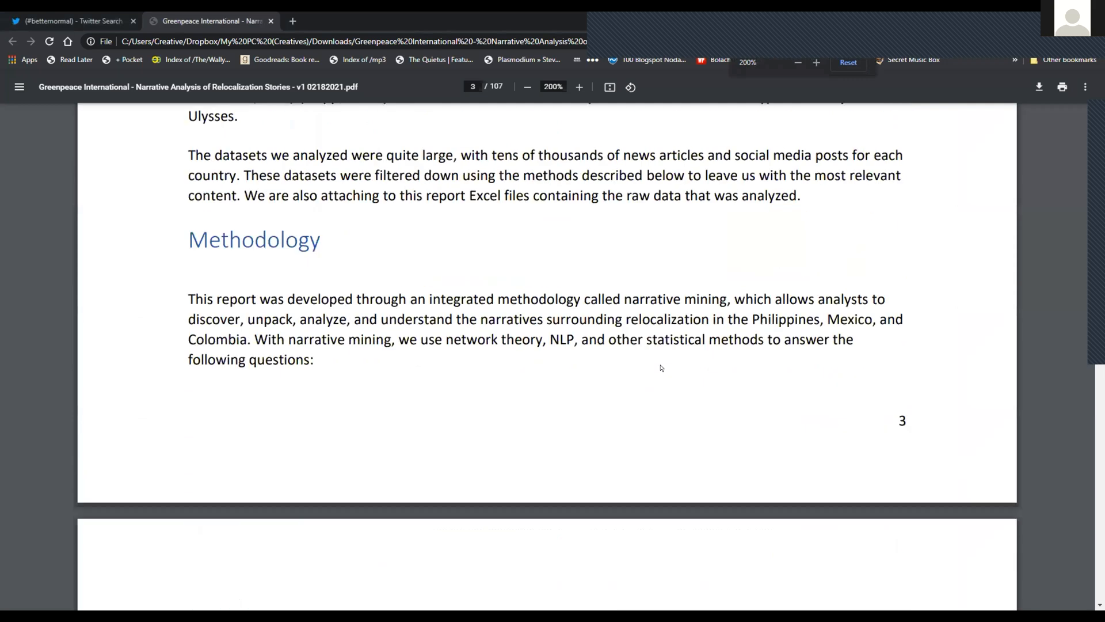
scroll(691, 386, down, 20)
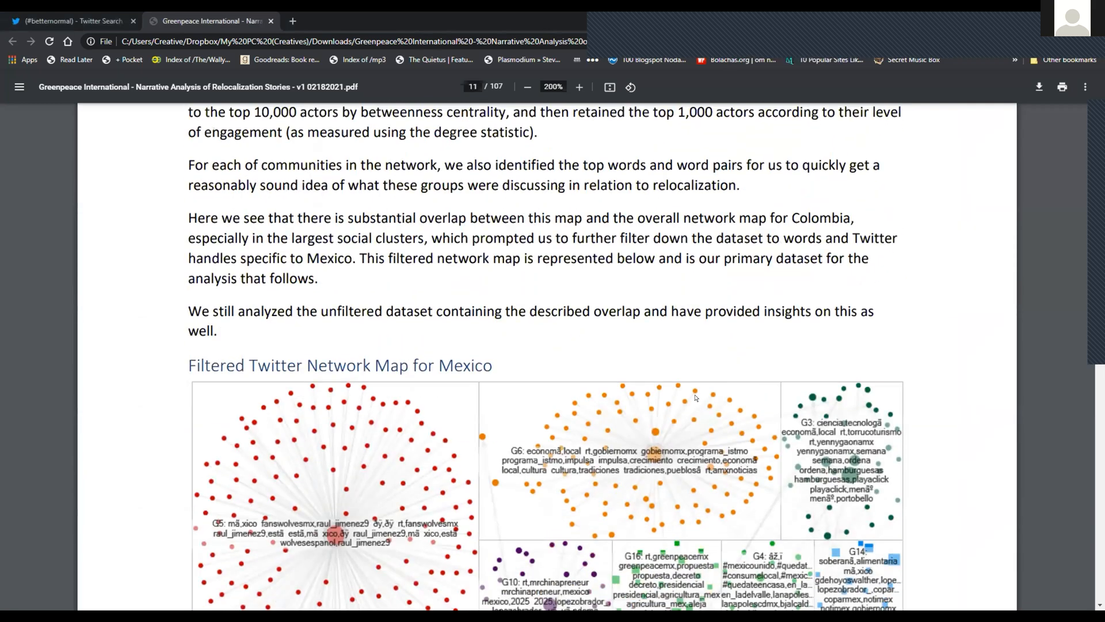
scroll(696, 395, down, 15)
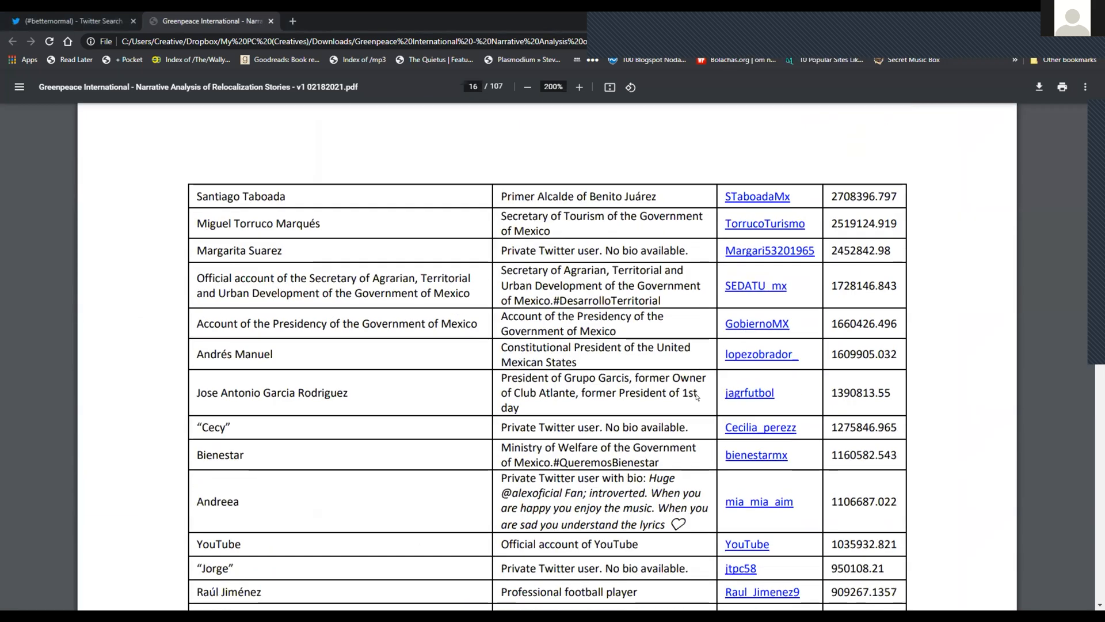
scroll(697, 397, up, 6)
scroll(697, 397, up, 6)
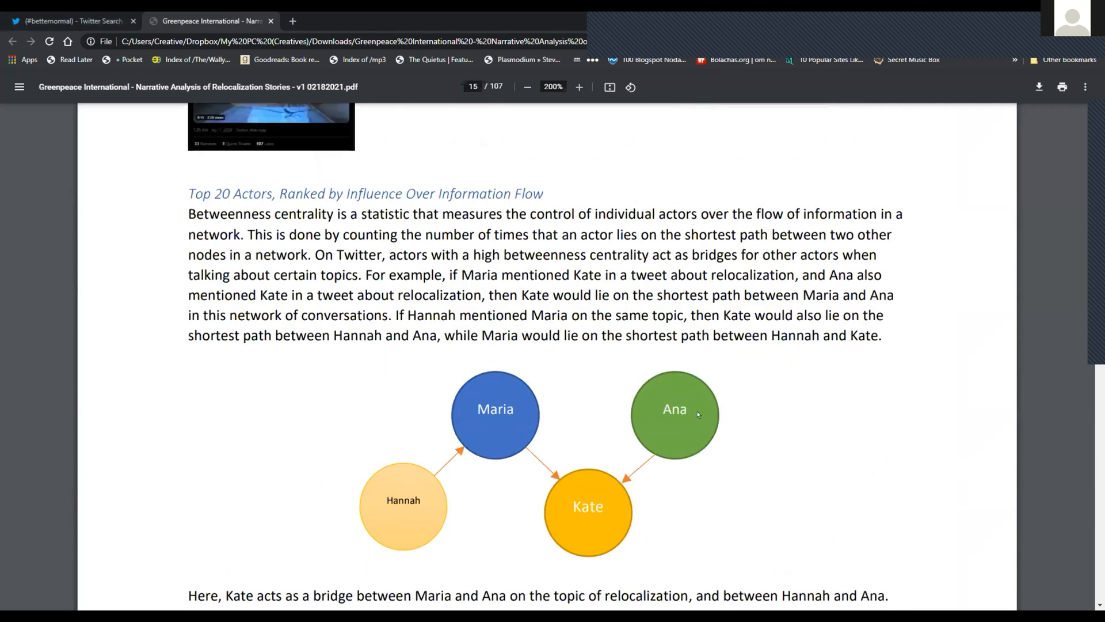
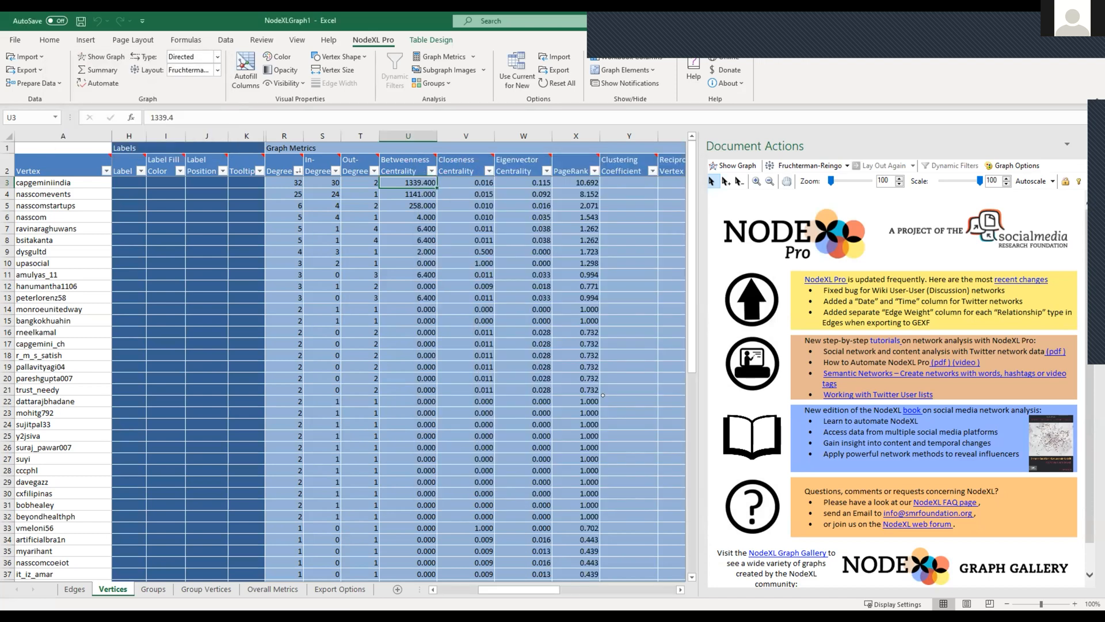
- Sort the vertices by PageRank from largest to smallest and check the PageRank and Eigenvector Centrality columns
click(623, 258)
click(614, 182)
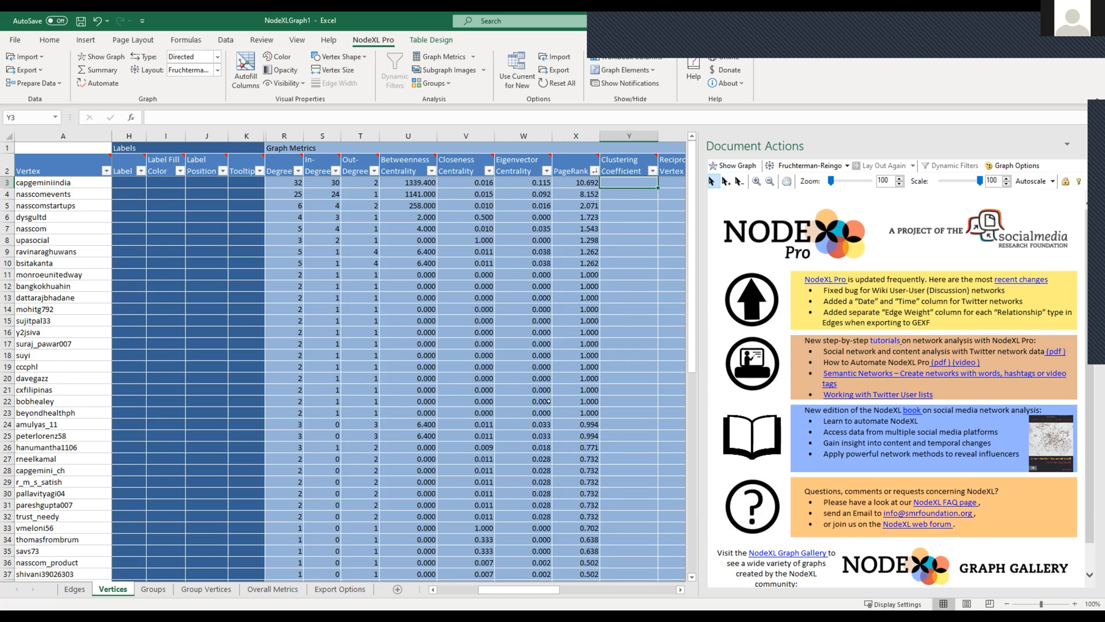
click(569, 251)
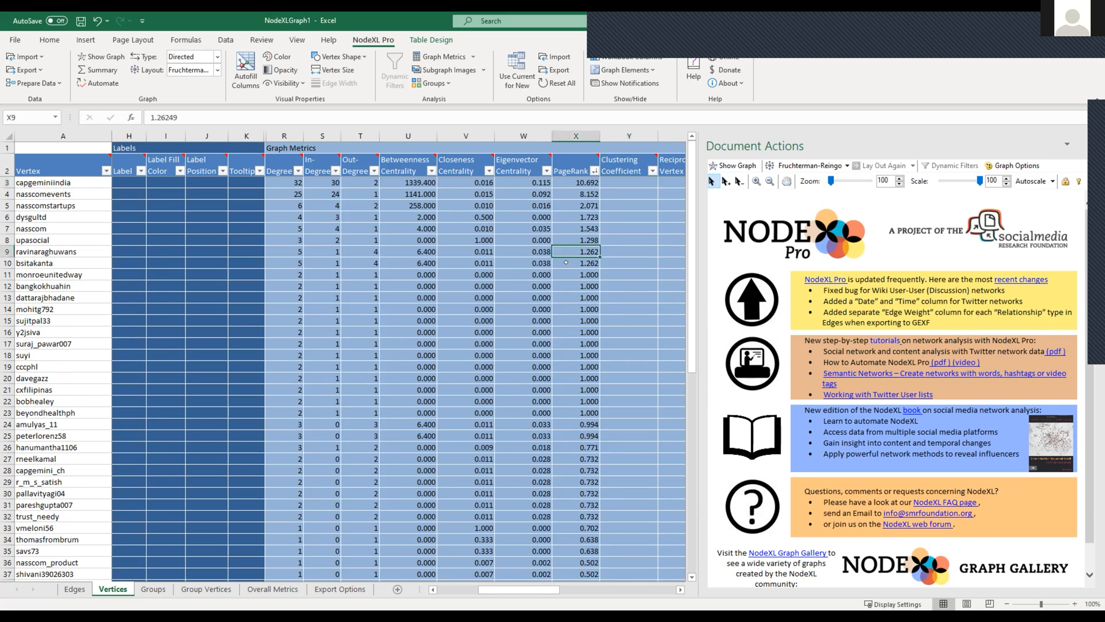
click(520, 181)
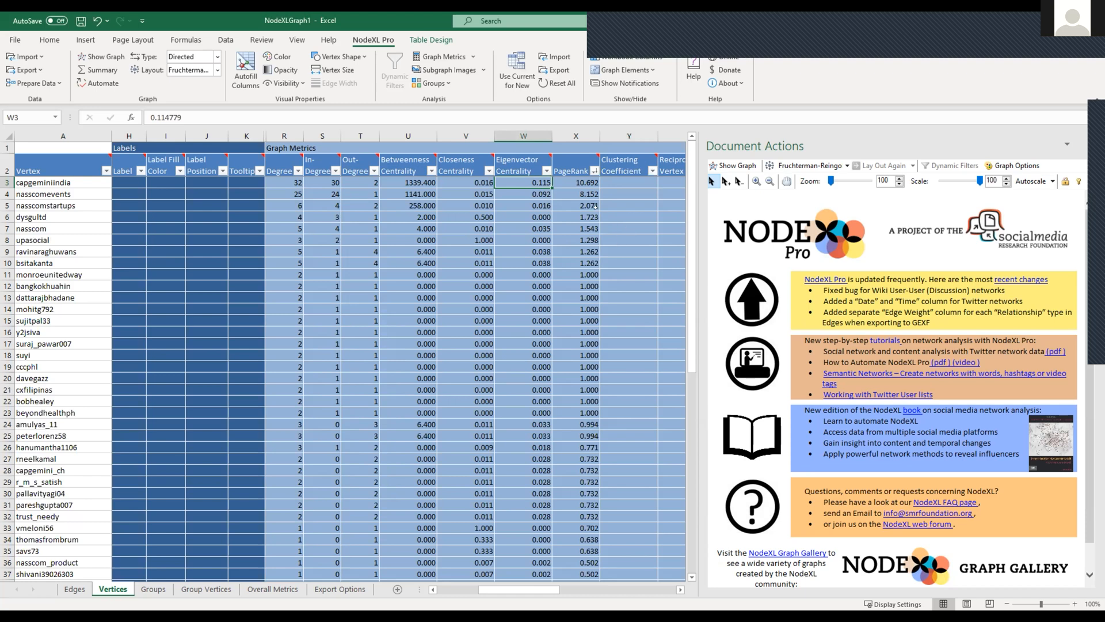
- Examine the PageRank values of several vertices in the sorted list
click(567, 183)
click(569, 206)
click(569, 286)
click(568, 344)
click(567, 252)
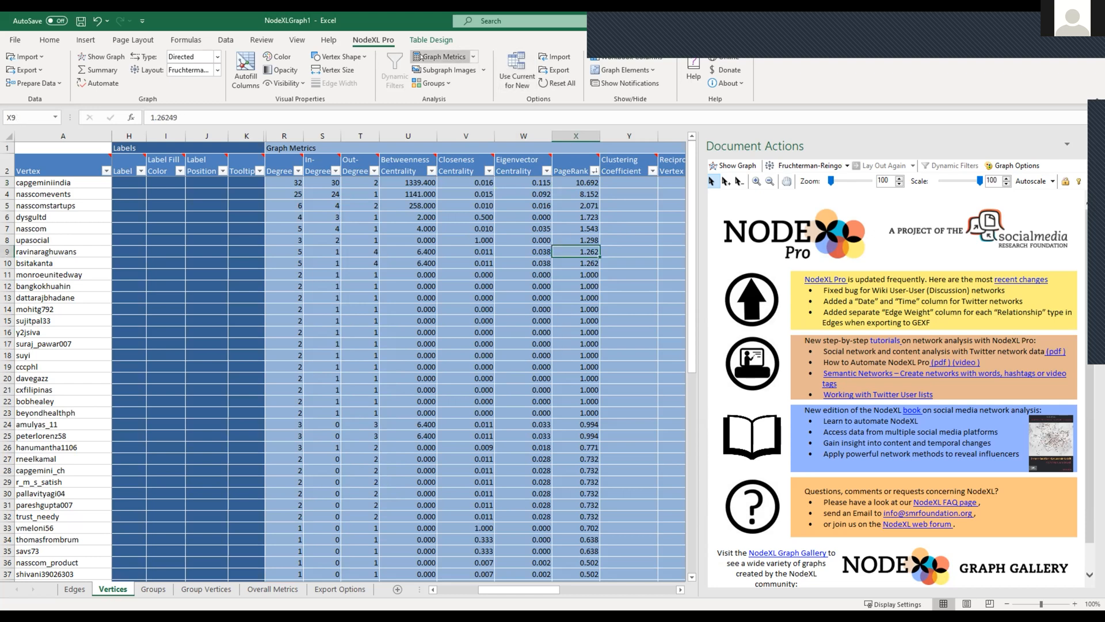
- Calculate only the group metrics, leaving out vertex eigenvector centrality and PageRank
click(440, 57)
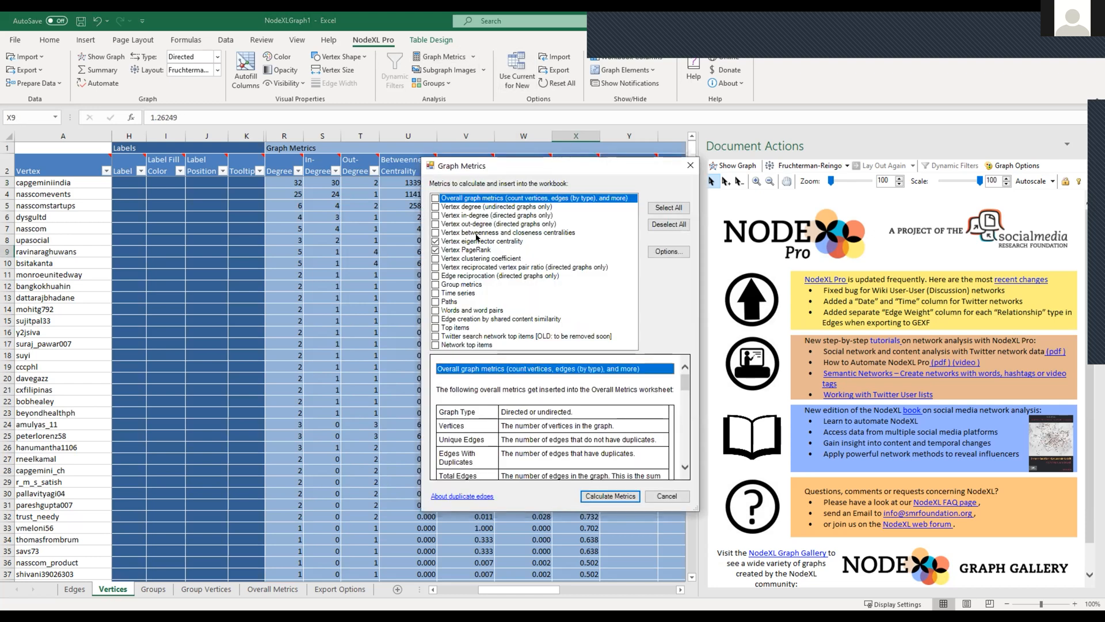
click(459, 242)
click(468, 249)
click(471, 241)
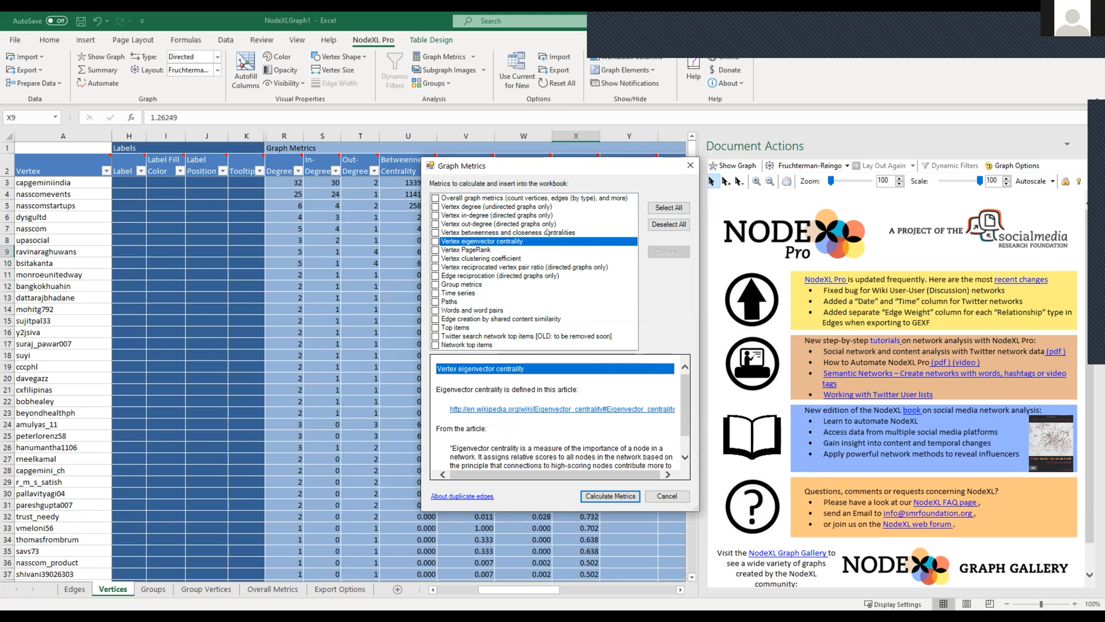
click(458, 293)
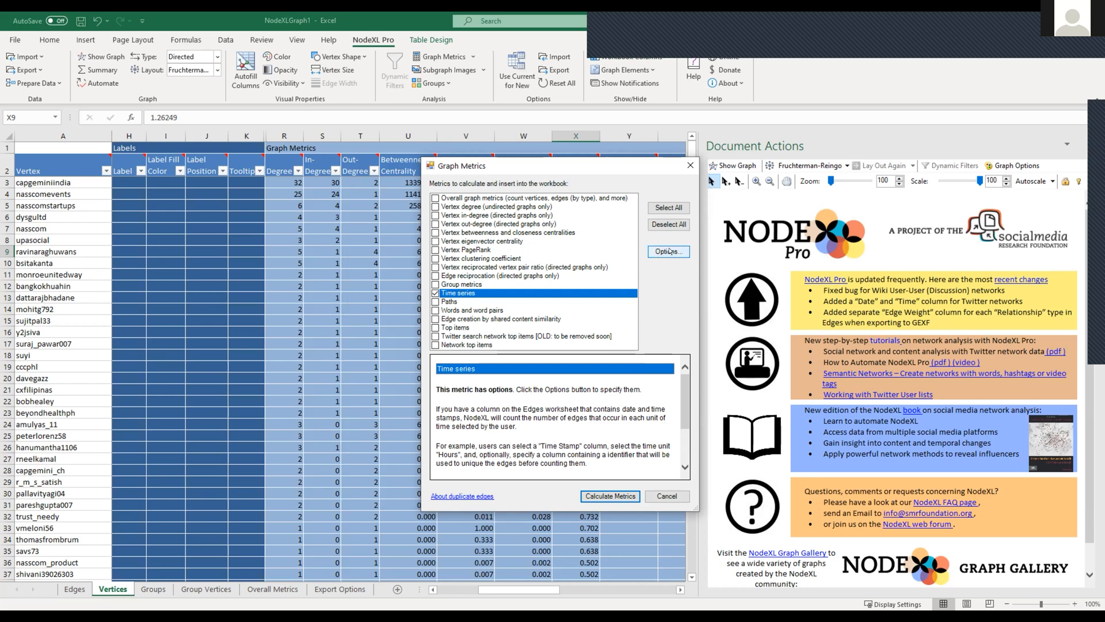
click(465, 284)
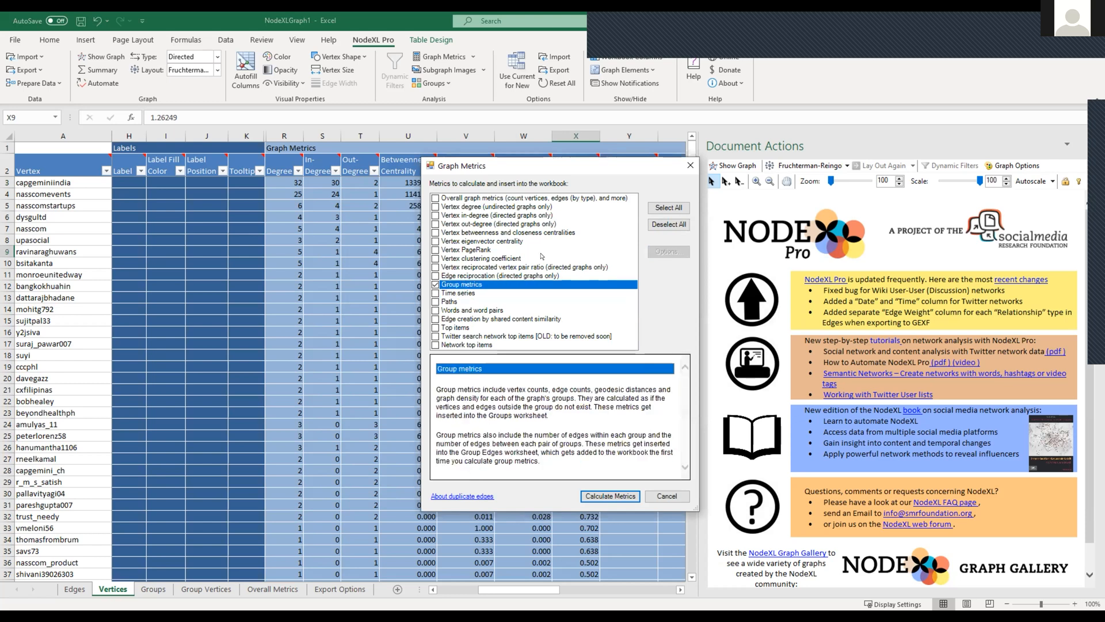
click(599, 495)
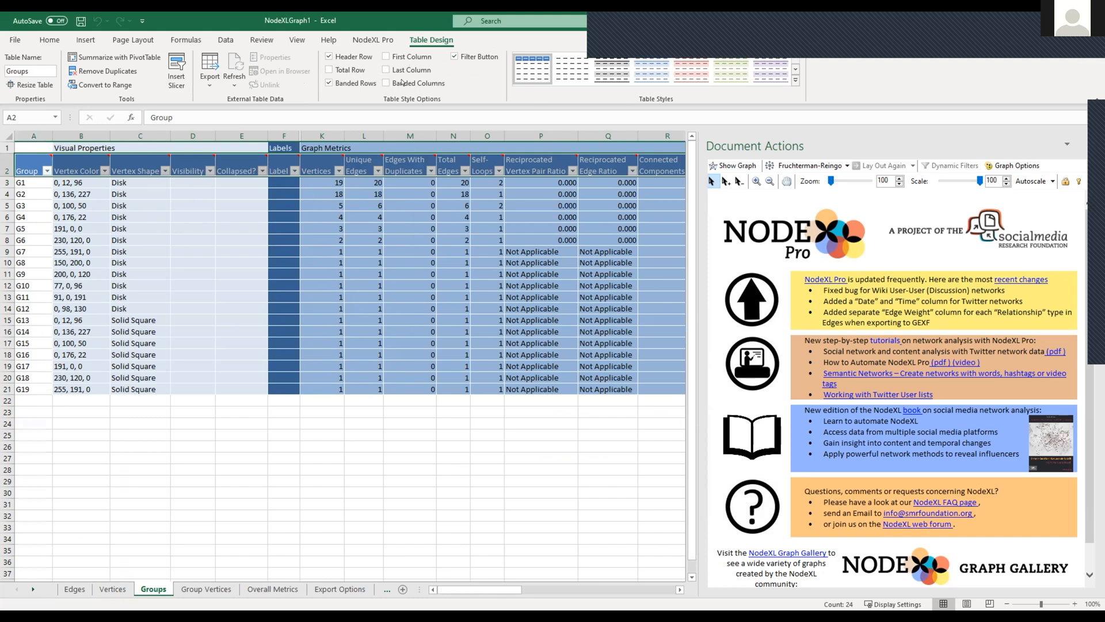
- Replace group metrics with the time series metric in the metrics selection and open the time series options
click(380, 40)
click(428, 59)
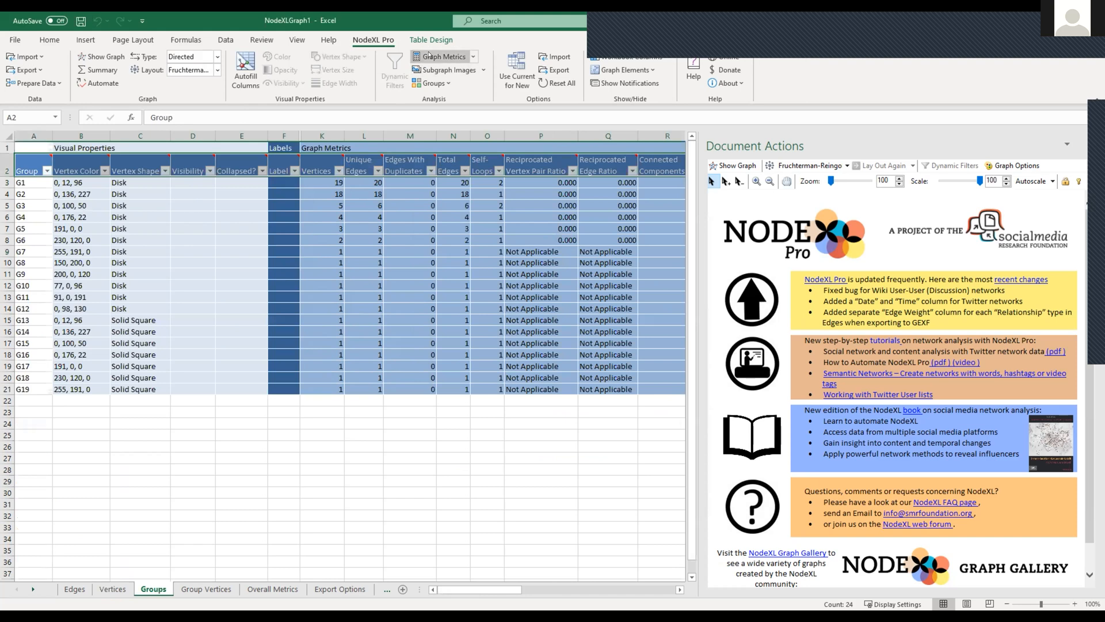
click(457, 293)
click(458, 276)
click(465, 284)
click(473, 275)
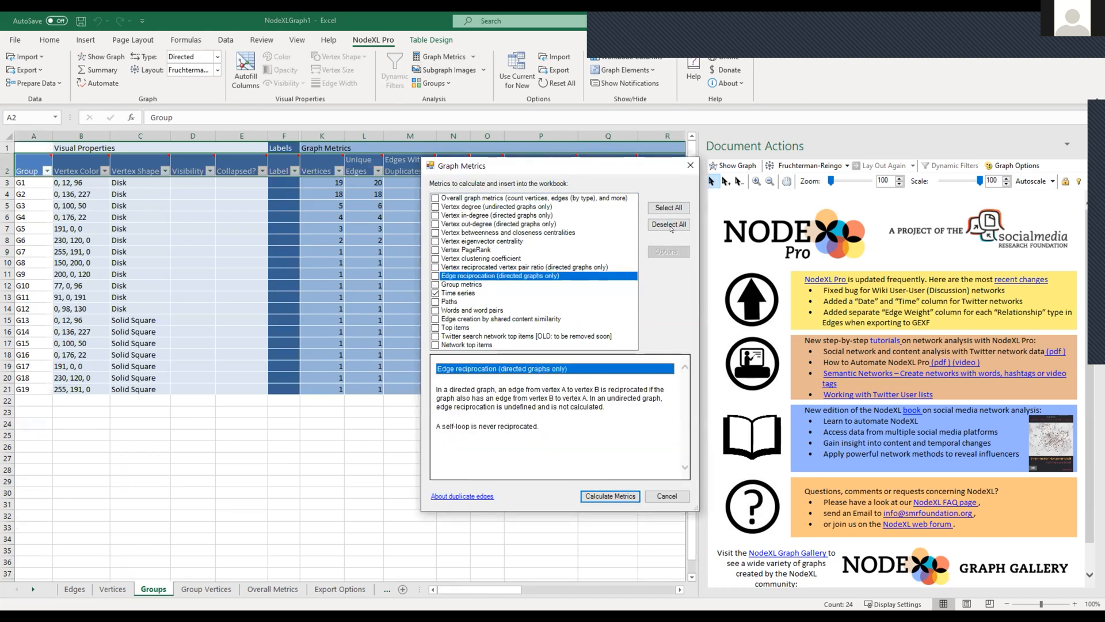
click(466, 294)
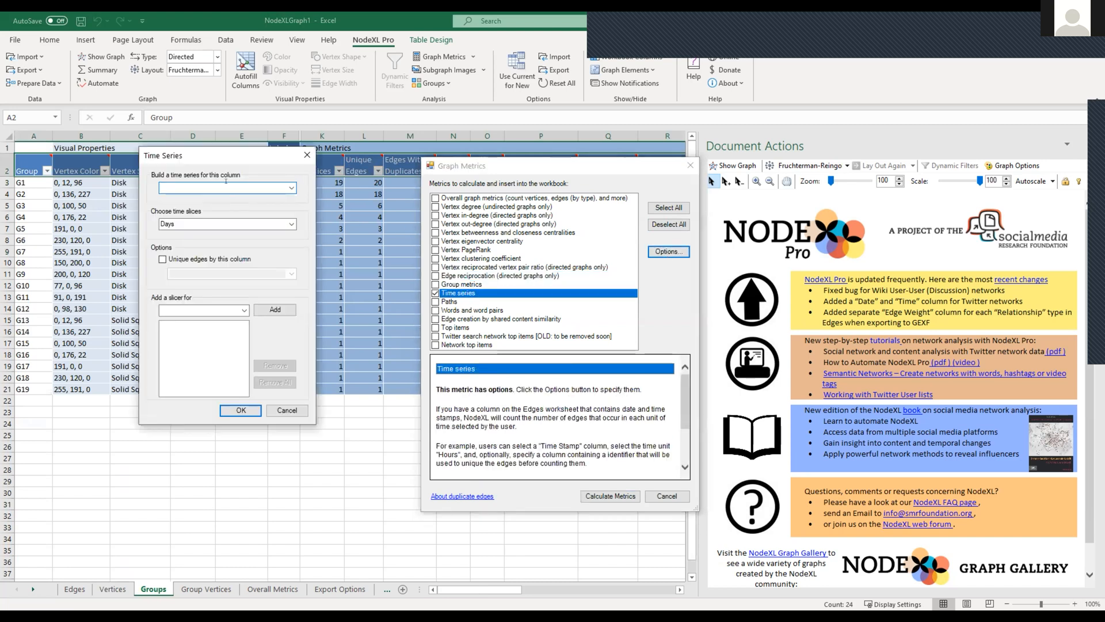
- Calculate a time series of Relationship Date (UTC) in day slices, with edges made unique by Imported ID
click(291, 188)
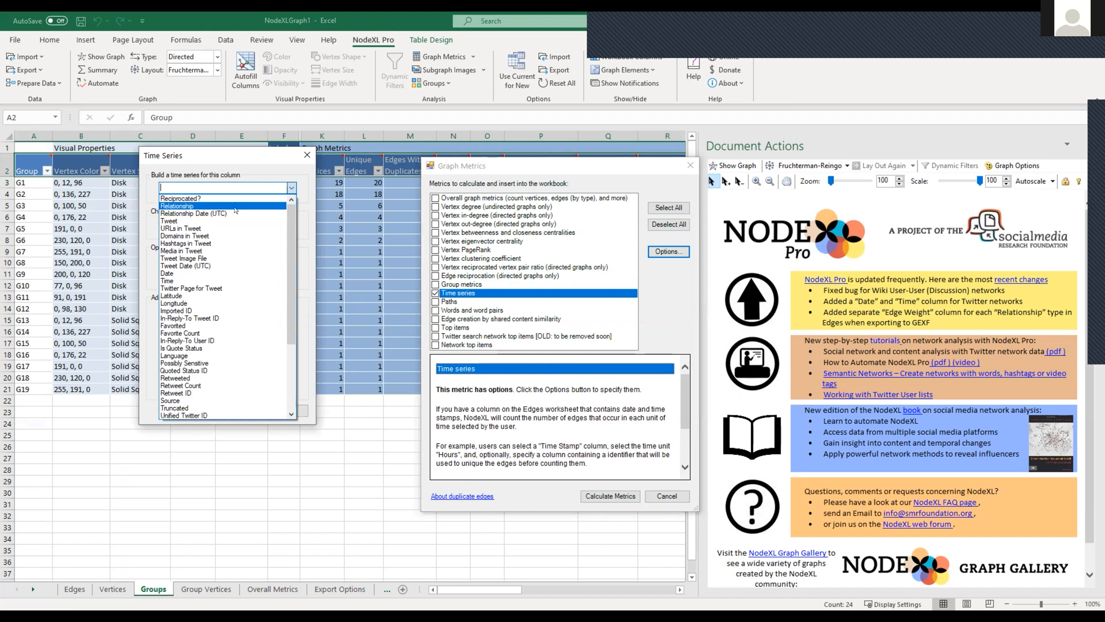
click(235, 213)
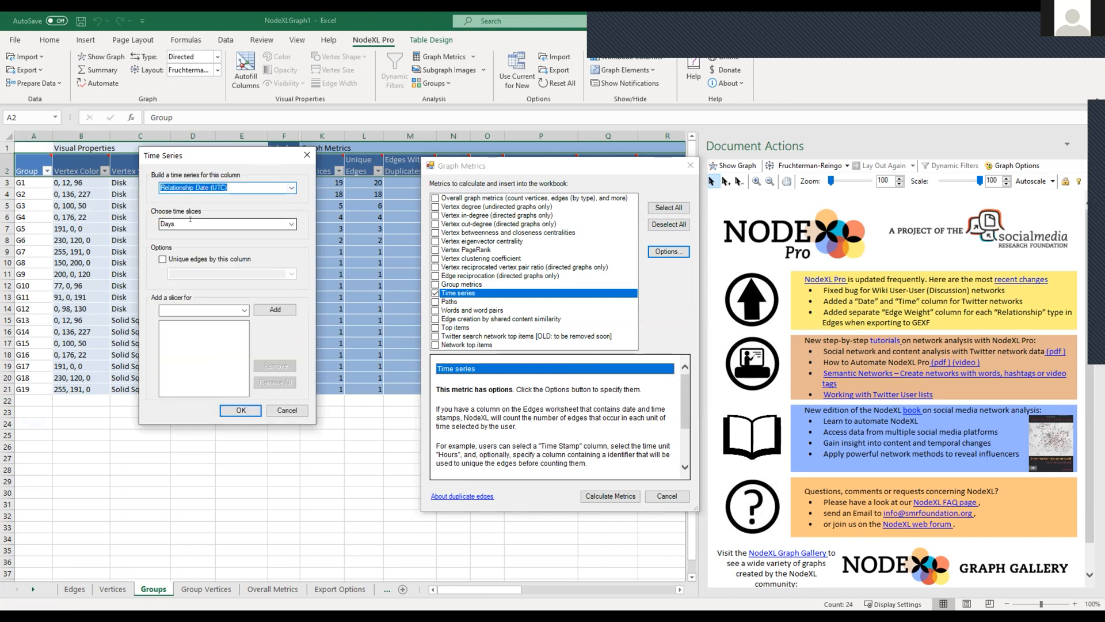
click(182, 257)
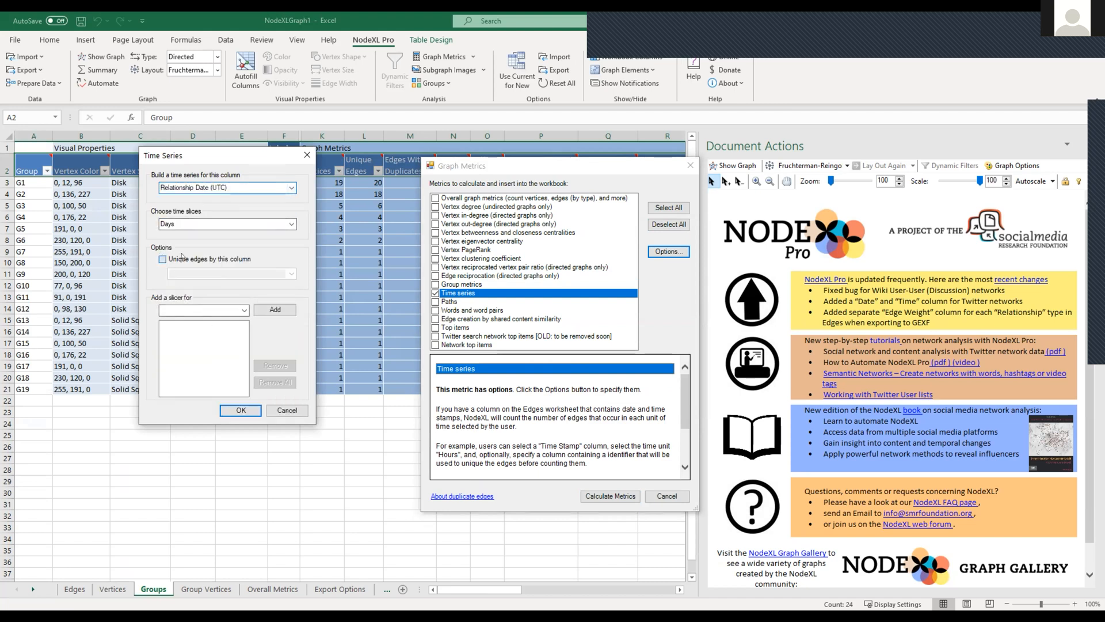
click(291, 274)
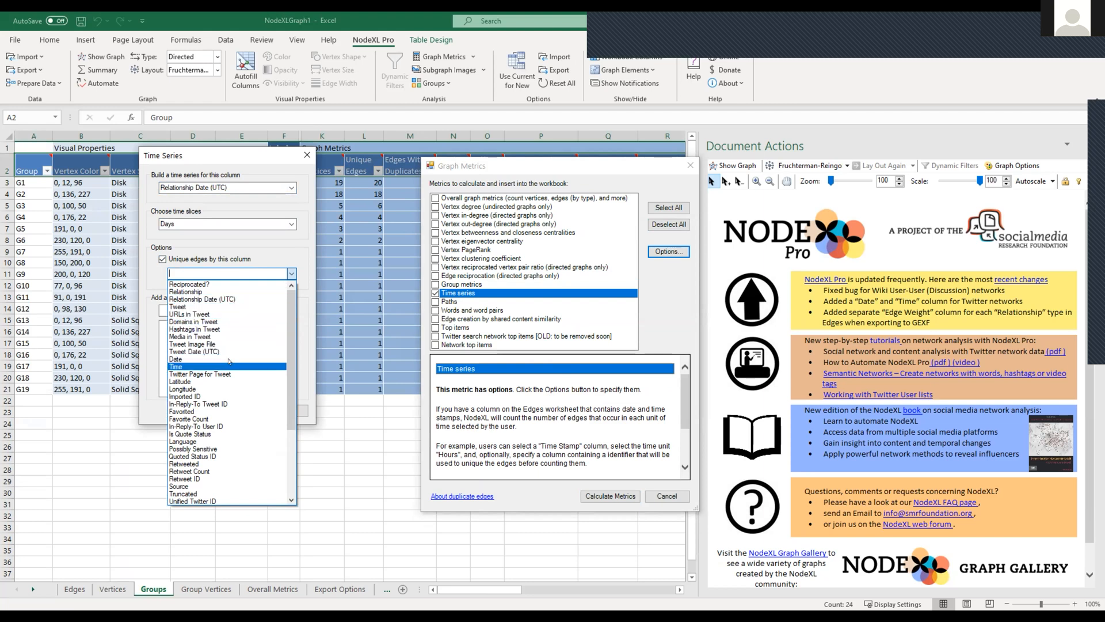
click(236, 396)
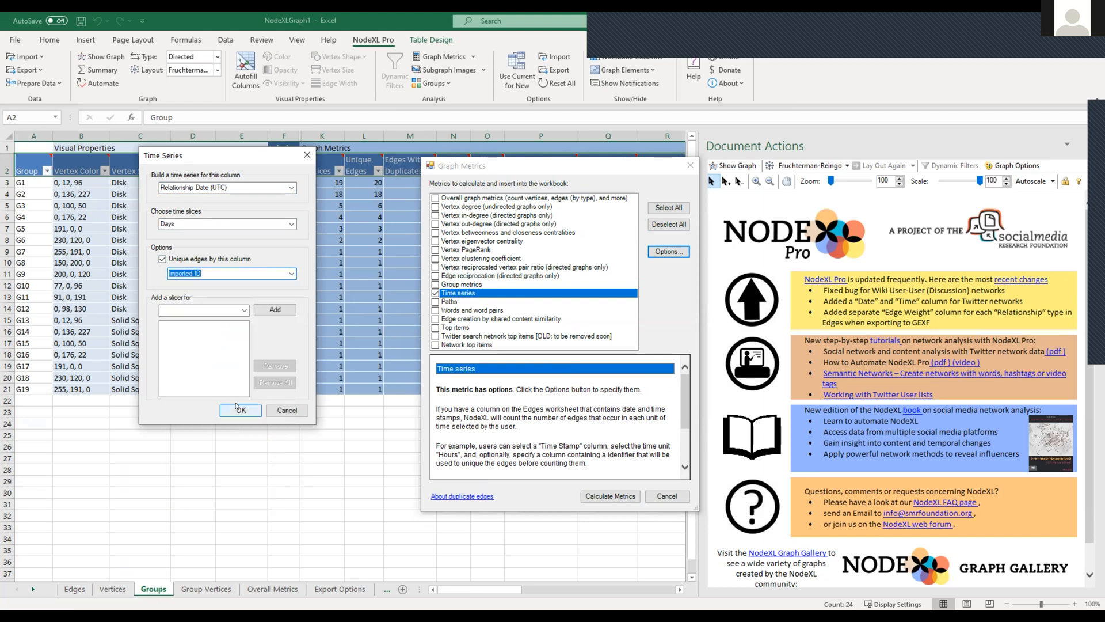
click(238, 408)
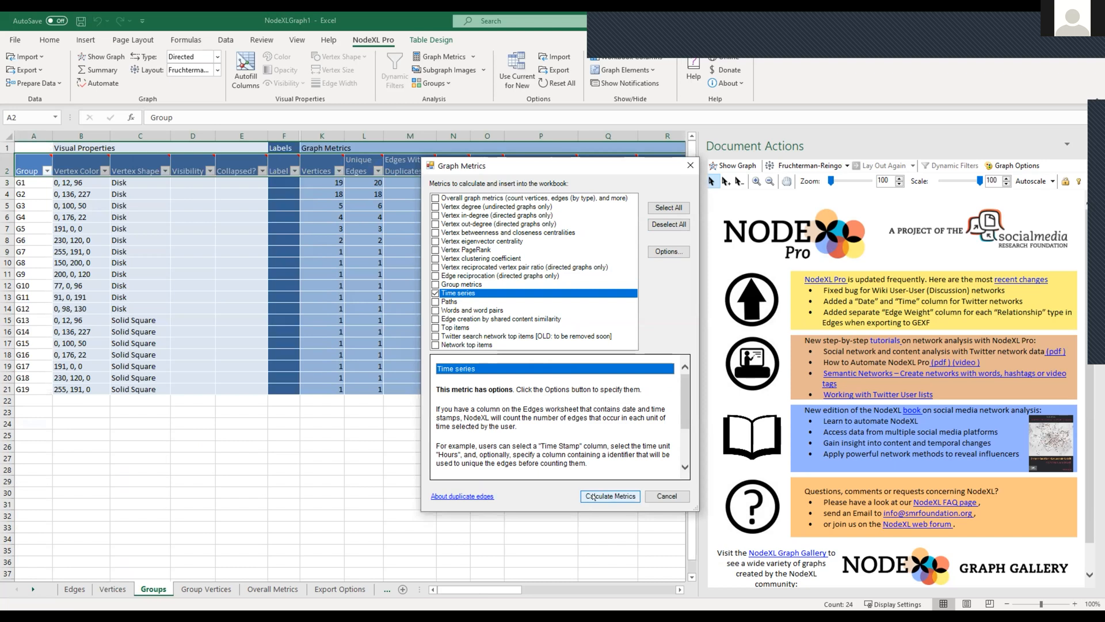
click(583, 496)
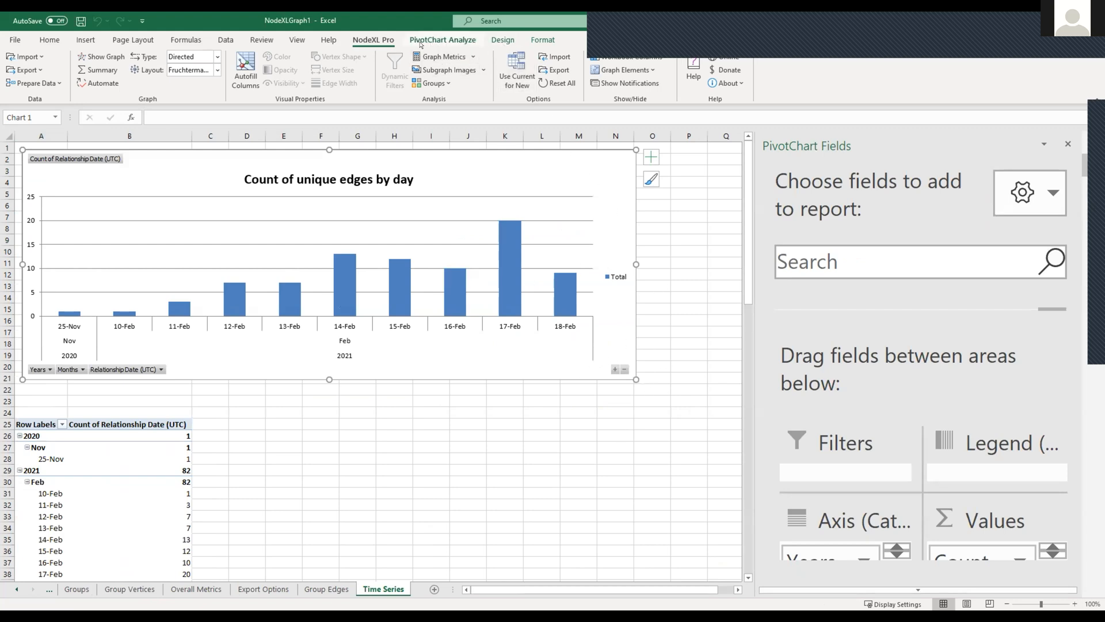
- Select words and word pairs instead of time series and count them in the Tweet column of the Edges worksheet
click(456, 56)
click(461, 292)
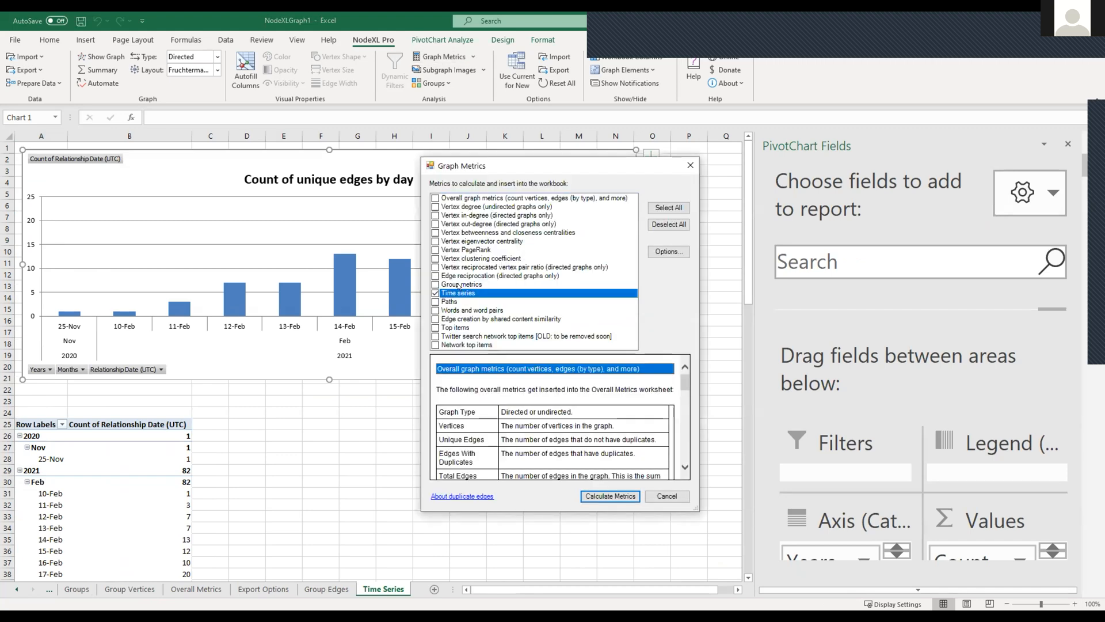
click(477, 307)
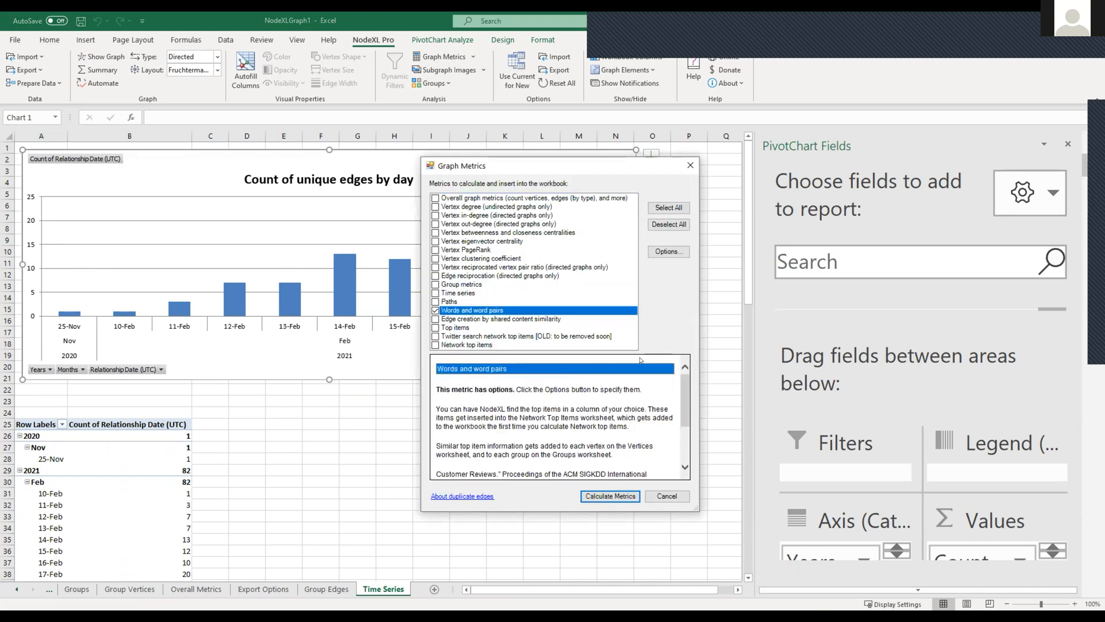
click(660, 251)
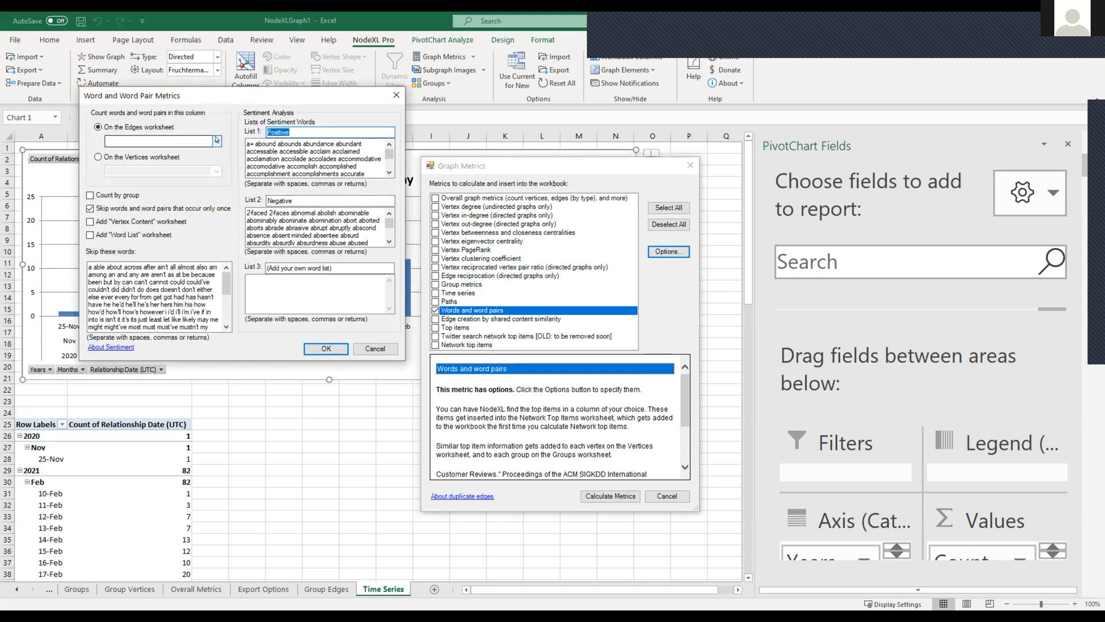
click(216, 140)
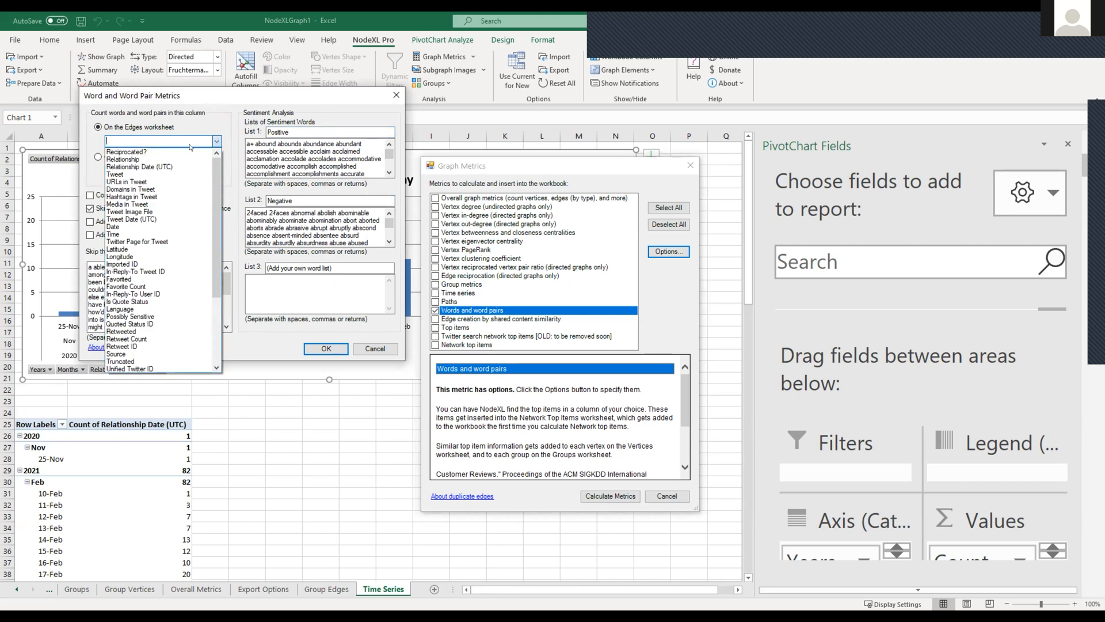
click(172, 175)
- Enable count by group and the "Word List" and "Vertex Content" worksheets, review the skipped words, and calculate the word metrics
click(90, 195)
click(138, 235)
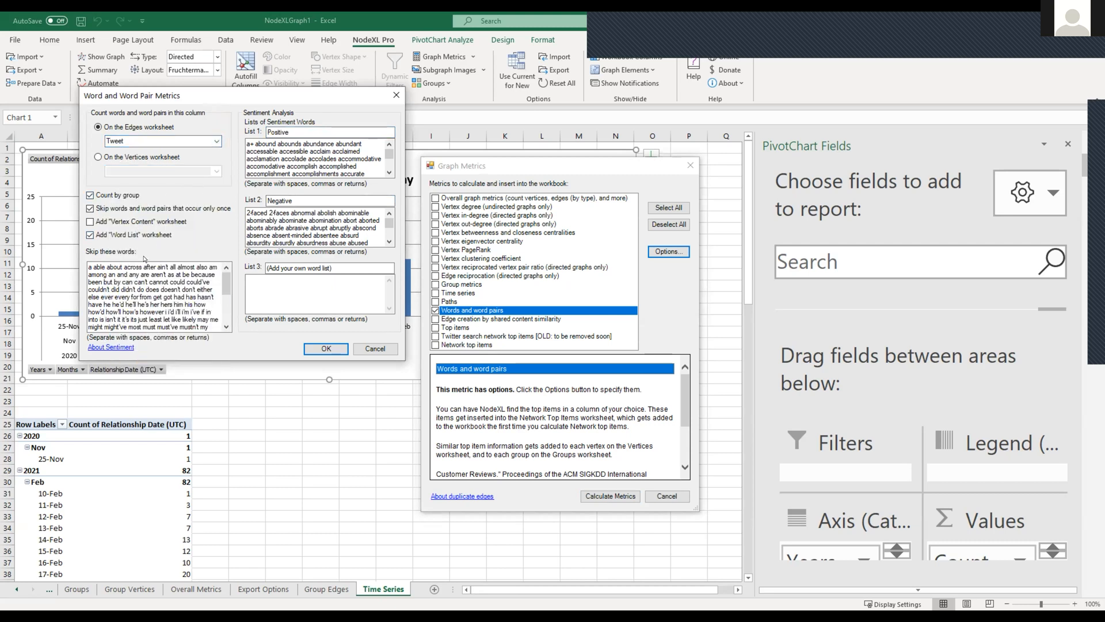
click(148, 222)
drag(225, 284, 225, 316)
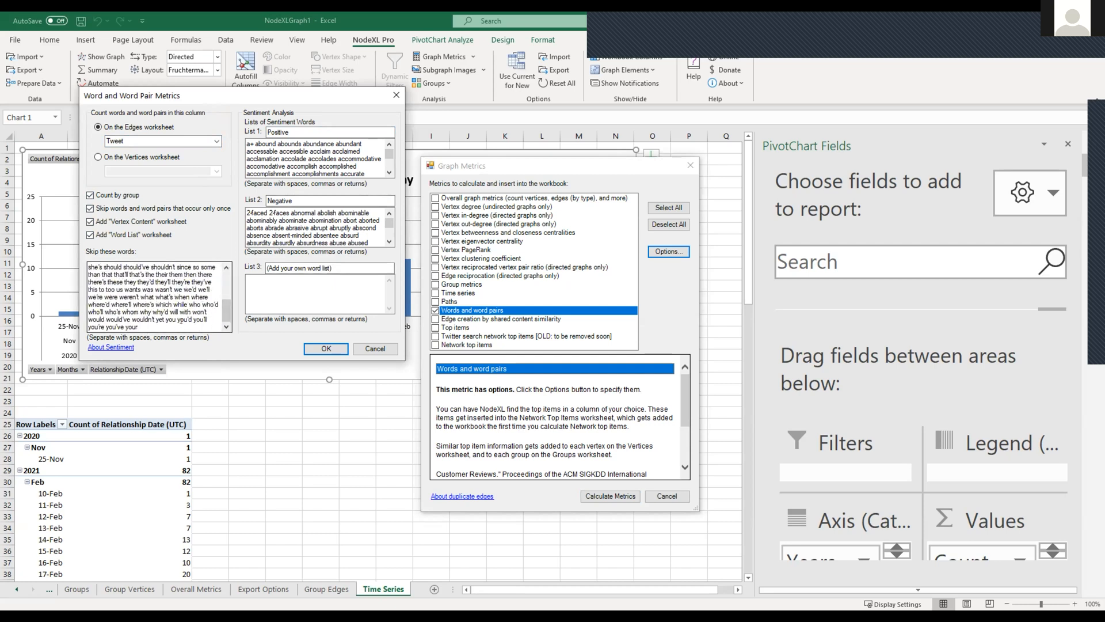
mouse_move(225, 314)
mouse_down()
mouse_move(223, 256)
mouse_move(225, 317)
mouse_up()
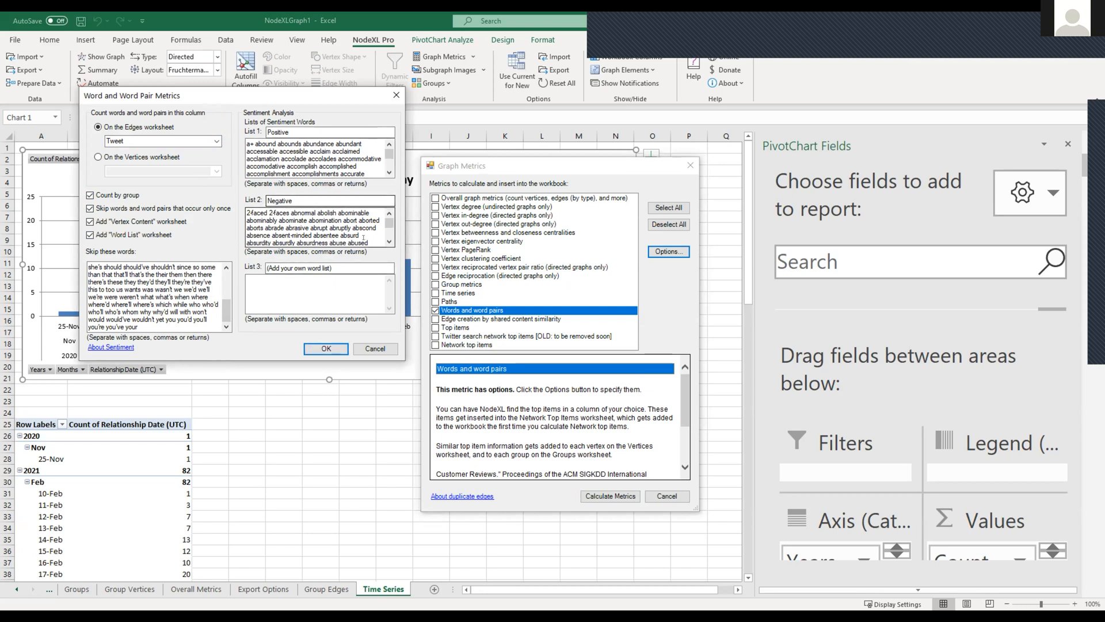
click(327, 349)
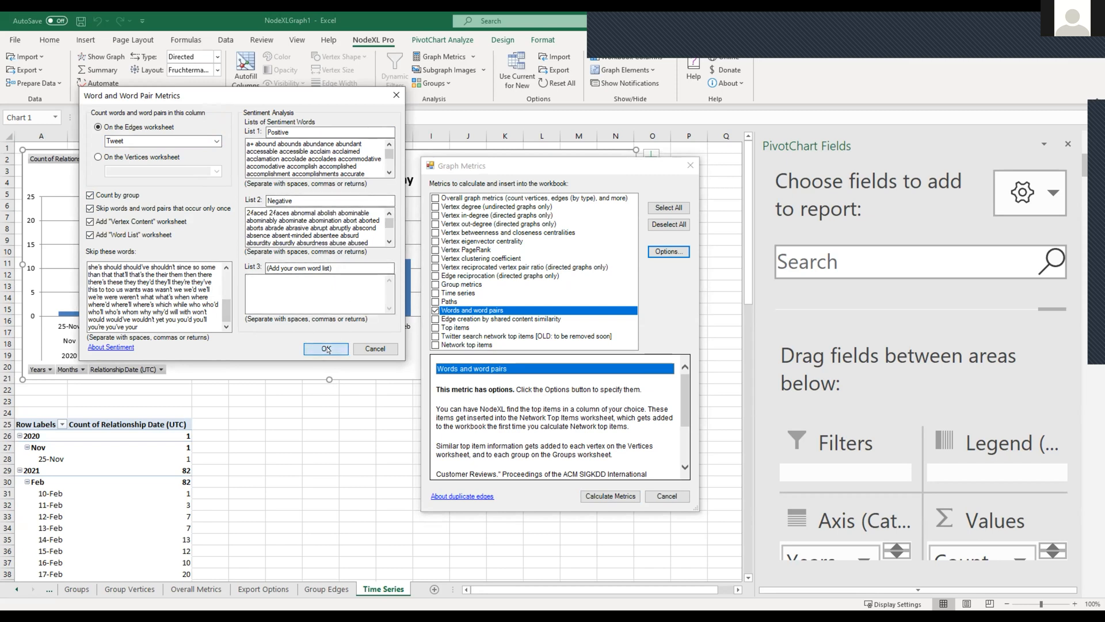
click(607, 497)
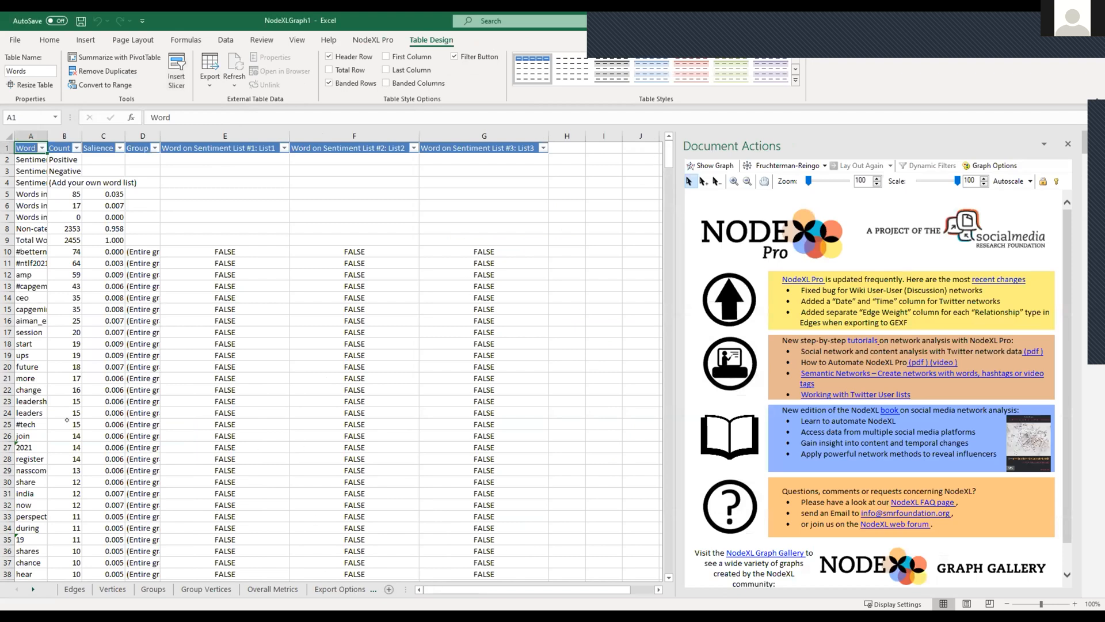
- Review the word counts and word pair counts on the Words and Word Pairs worksheets
click(33, 589)
click(33, 589)
click(33, 589)
click(33, 589)
click(32, 589)
click(33, 589)
click(33, 589)
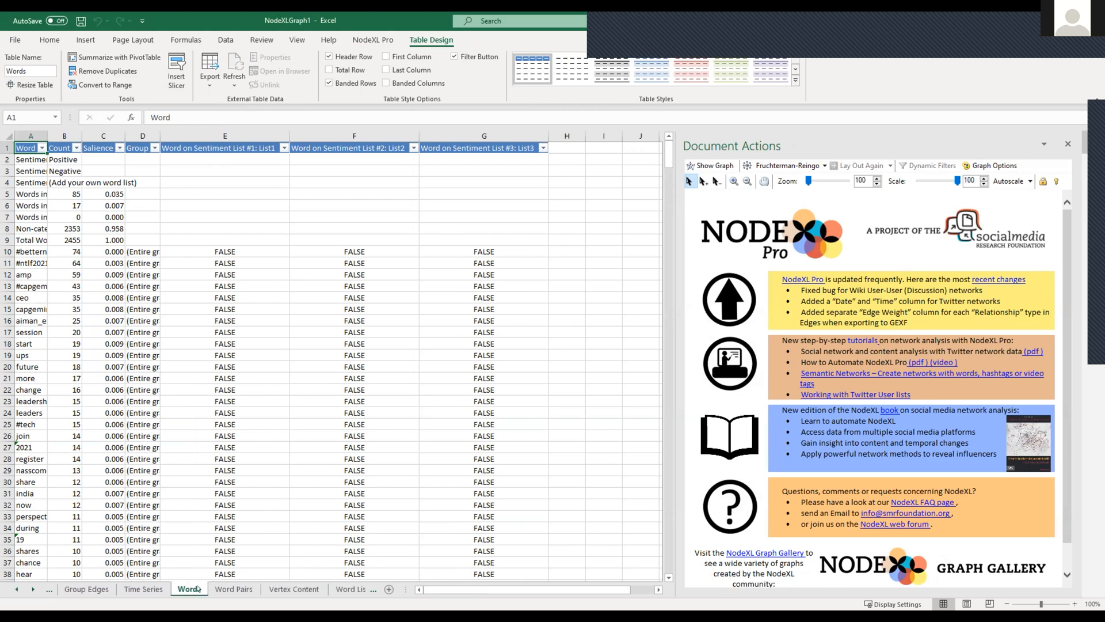
click(228, 588)
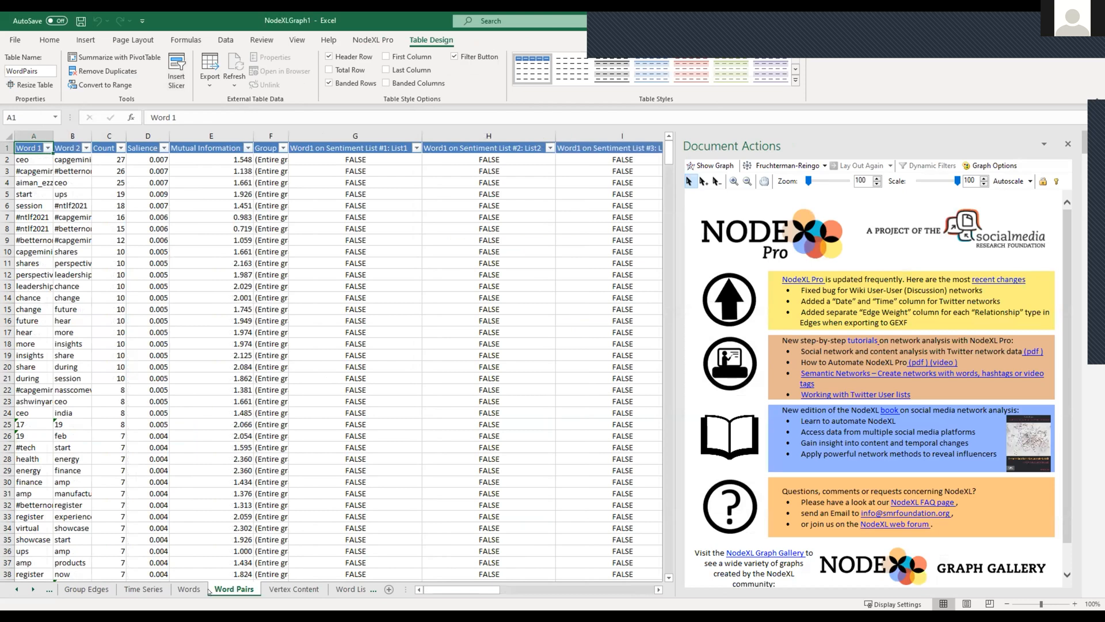
click(189, 589)
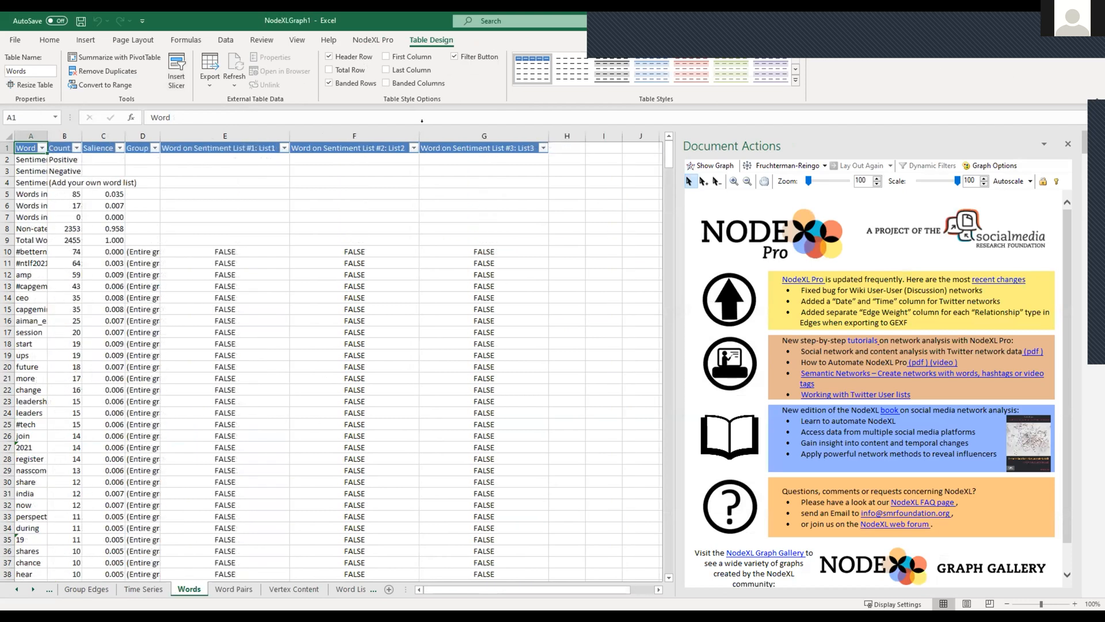
- Replace words and word pairs with the top items metric in the metrics selection and open its options
click(371, 40)
click(444, 57)
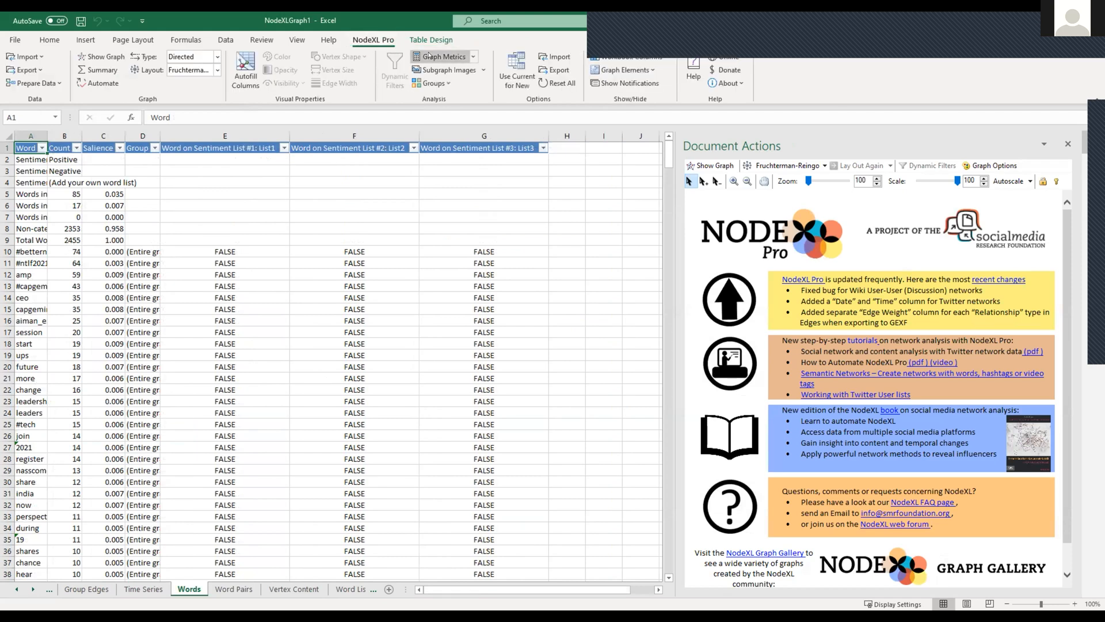
click(466, 302)
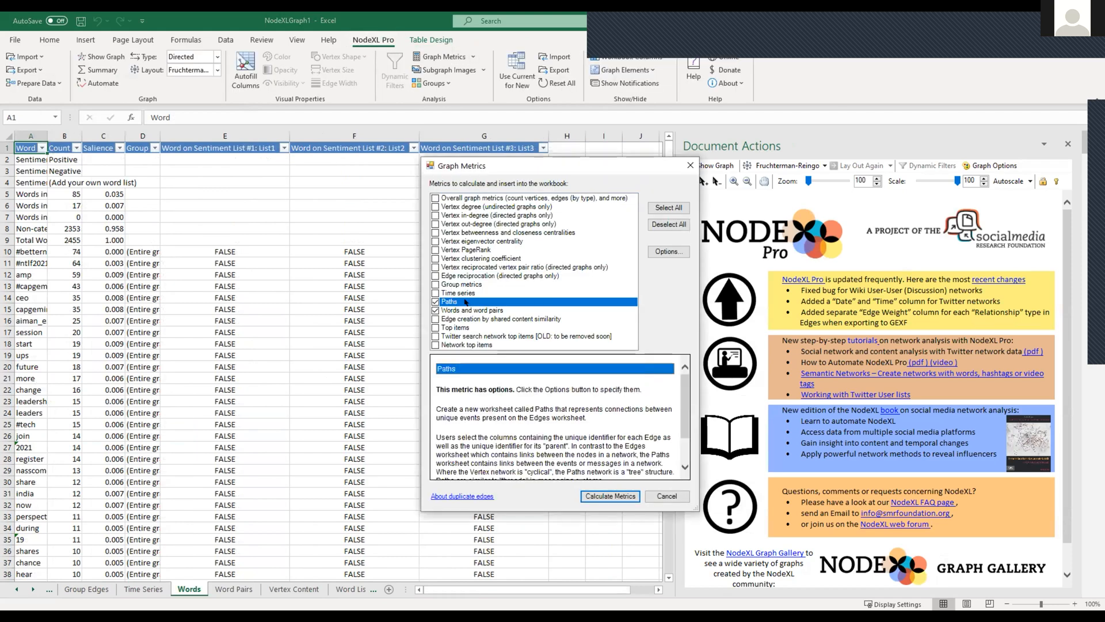
click(466, 310)
click(456, 326)
click(668, 250)
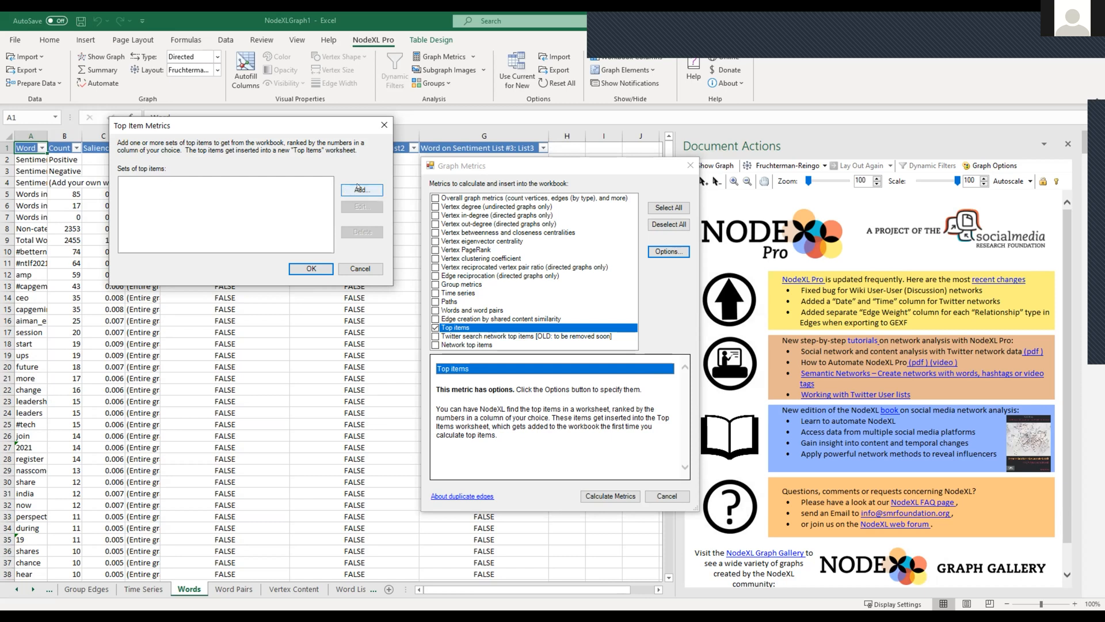
- Add two sets of top 10 vertices, one ranked by Degree and one by Betweenness Centrality
click(359, 188)
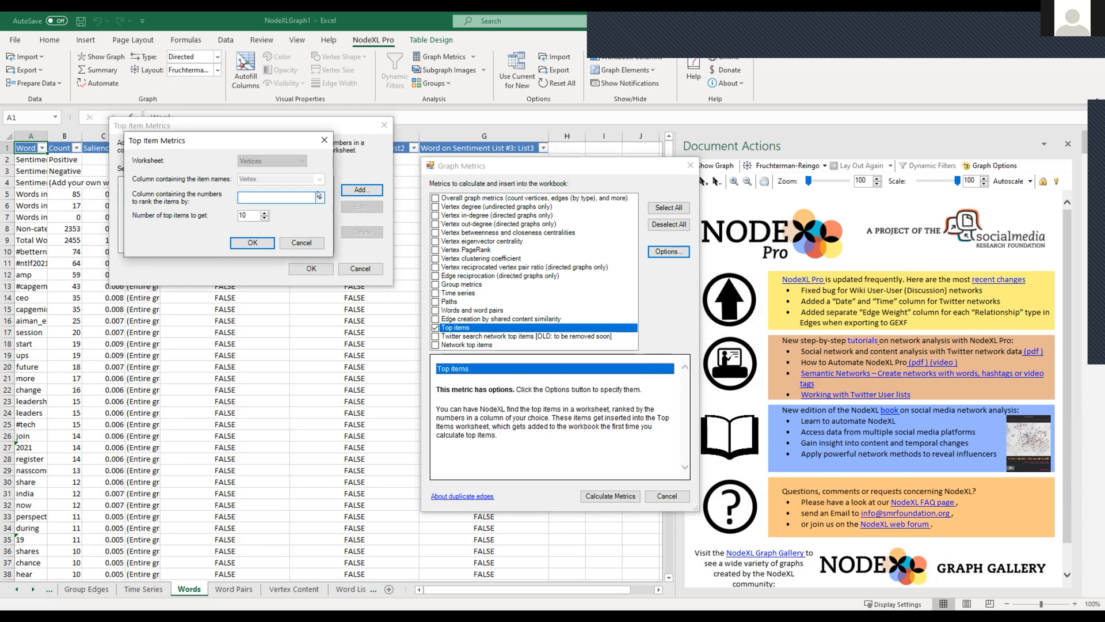
click(319, 197)
click(276, 208)
click(252, 243)
click(361, 190)
click(319, 198)
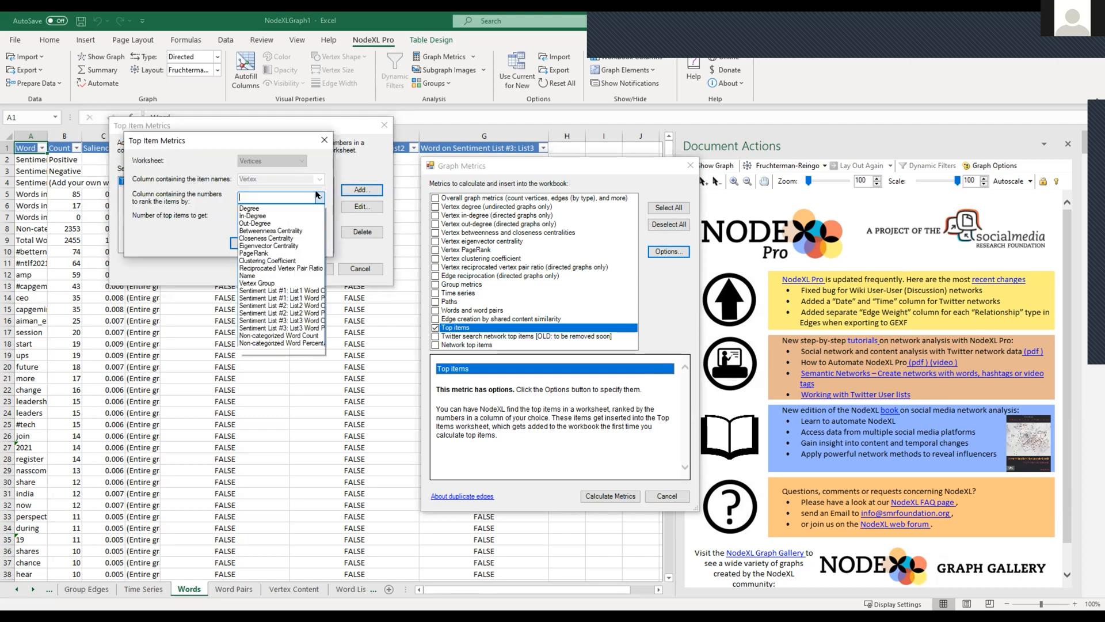
click(270, 230)
click(253, 242)
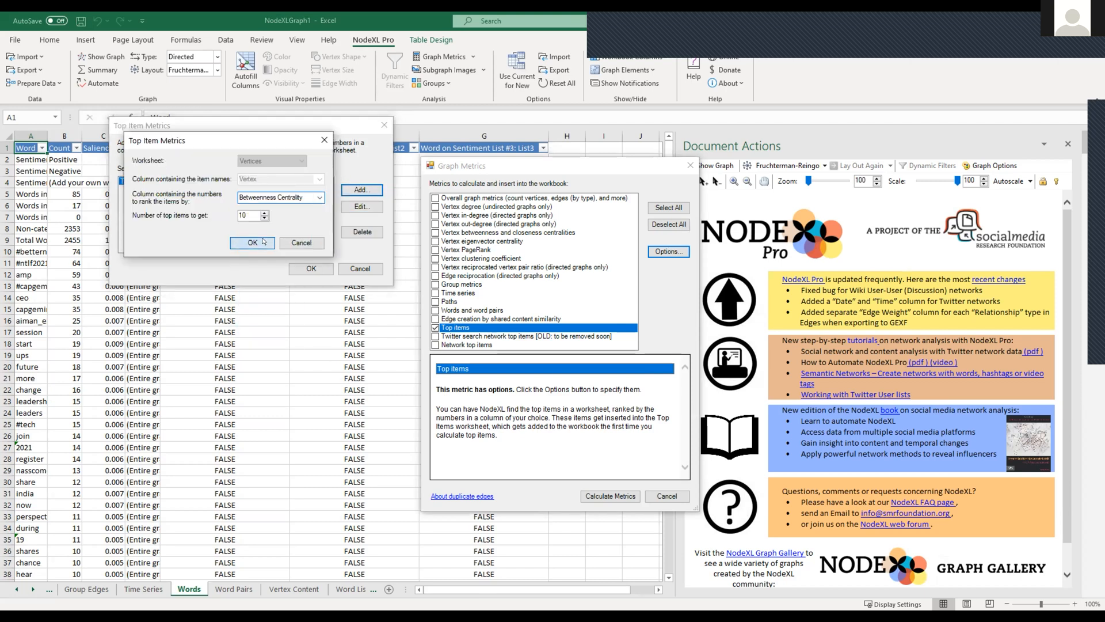
- Add a set of top 10 vertices ranked by PageRank to the top item metrics
click(361, 189)
click(319, 197)
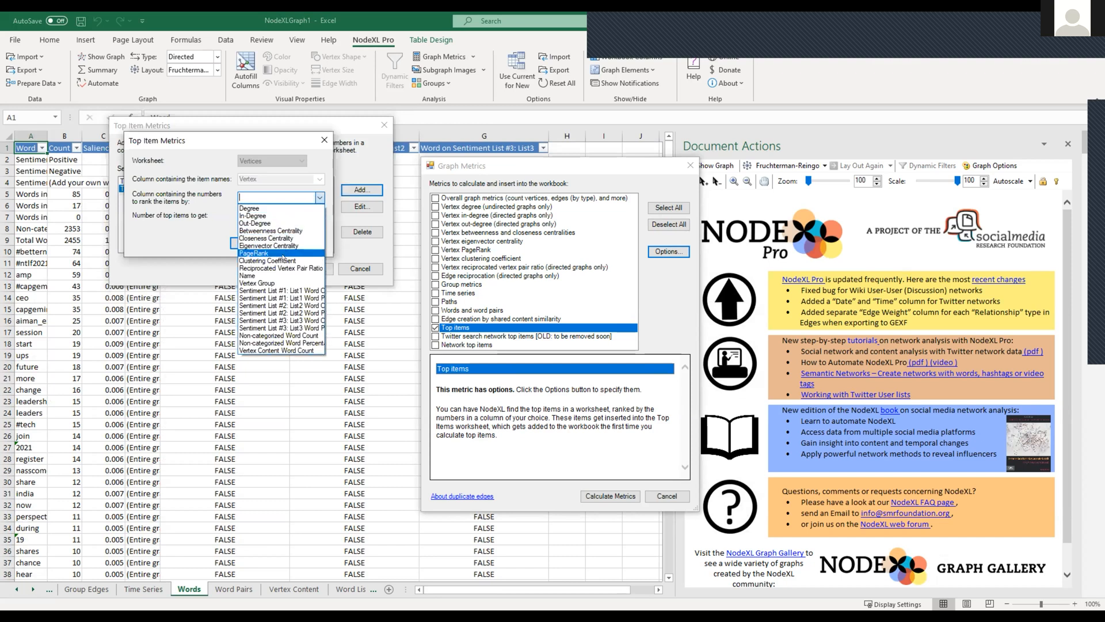
click(270, 253)
click(252, 242)
- Add another set of top 10 vertices ranked by PageRank and calculate the top items metric
click(361, 190)
click(319, 198)
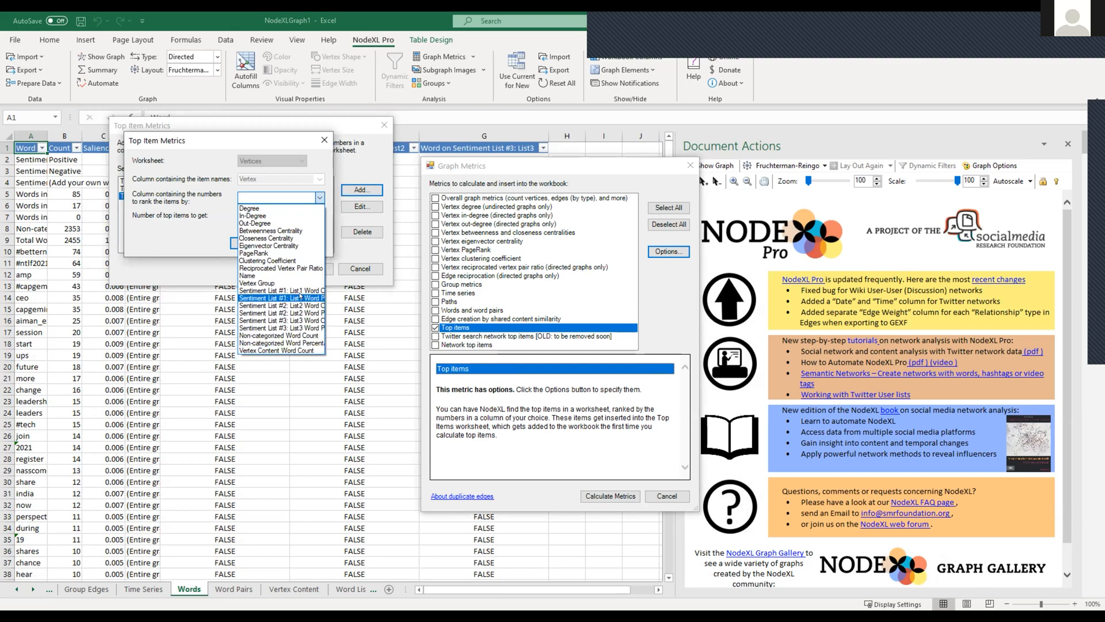
click(181, 233)
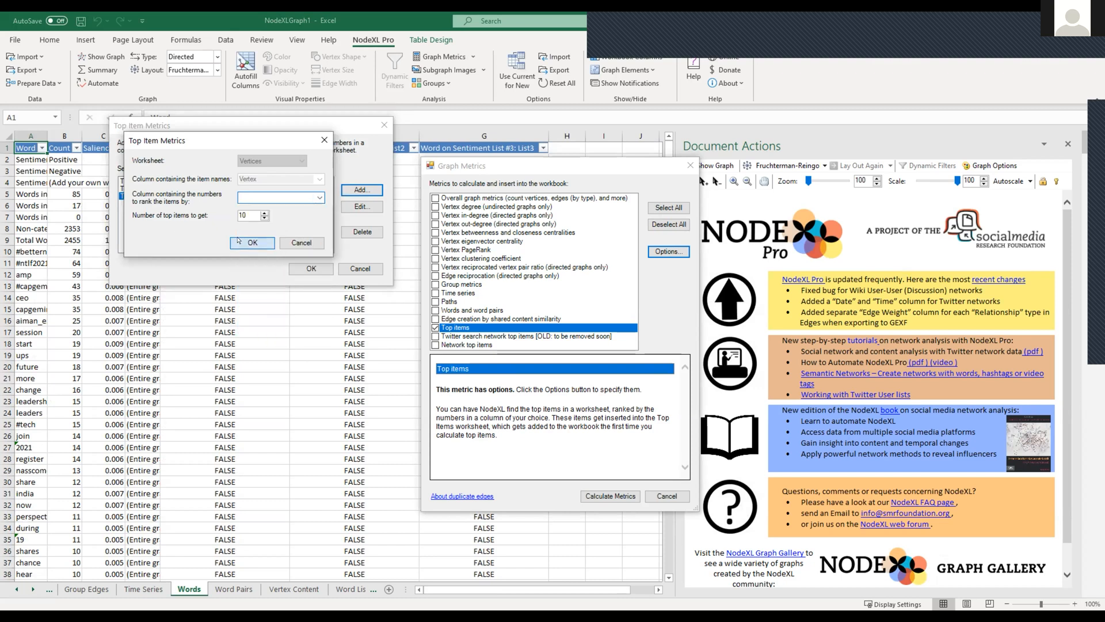
click(239, 241)
click(636, 355)
click(319, 198)
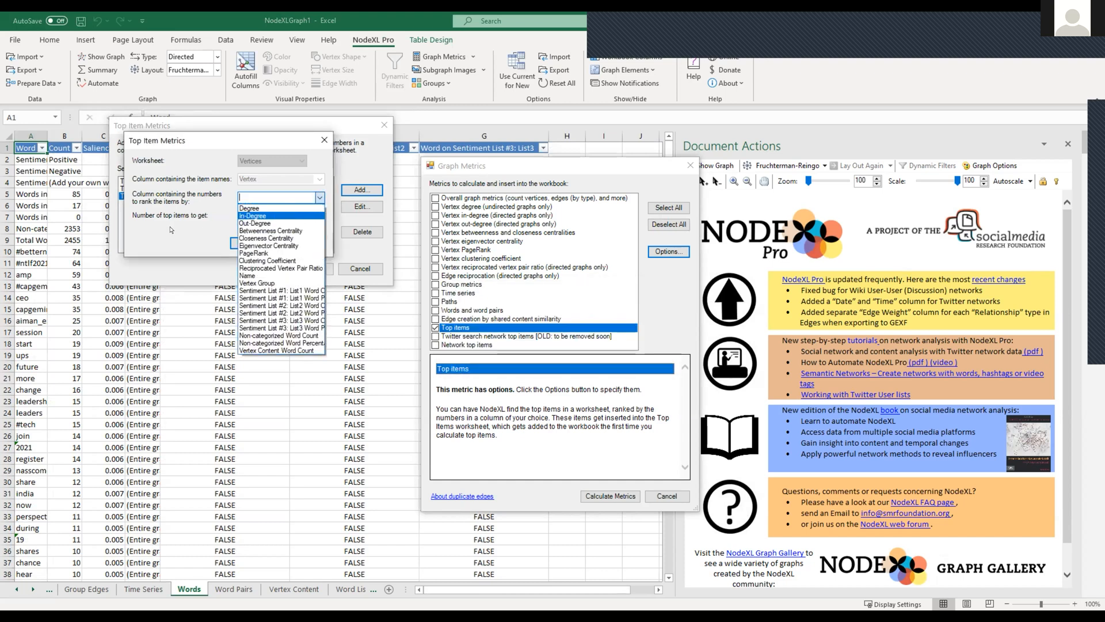
click(262, 252)
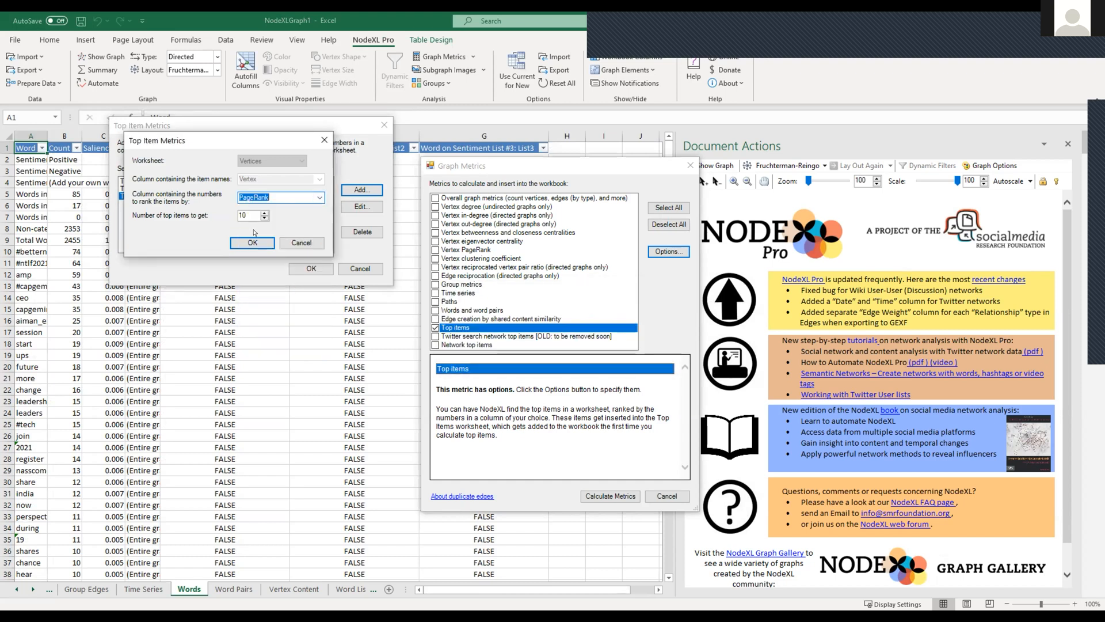
click(262, 243)
click(311, 268)
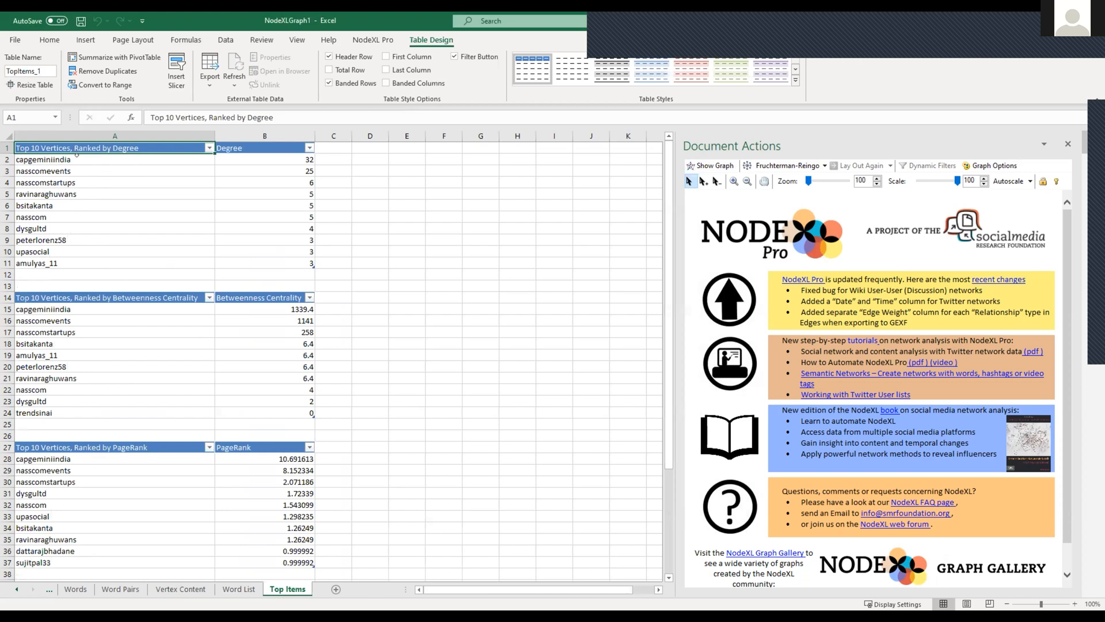
- Examine the vertex rankings by Degree, Betweenness Centrality and PageRank on the Top Items worksheet
drag(85, 159, 107, 206)
click(142, 263)
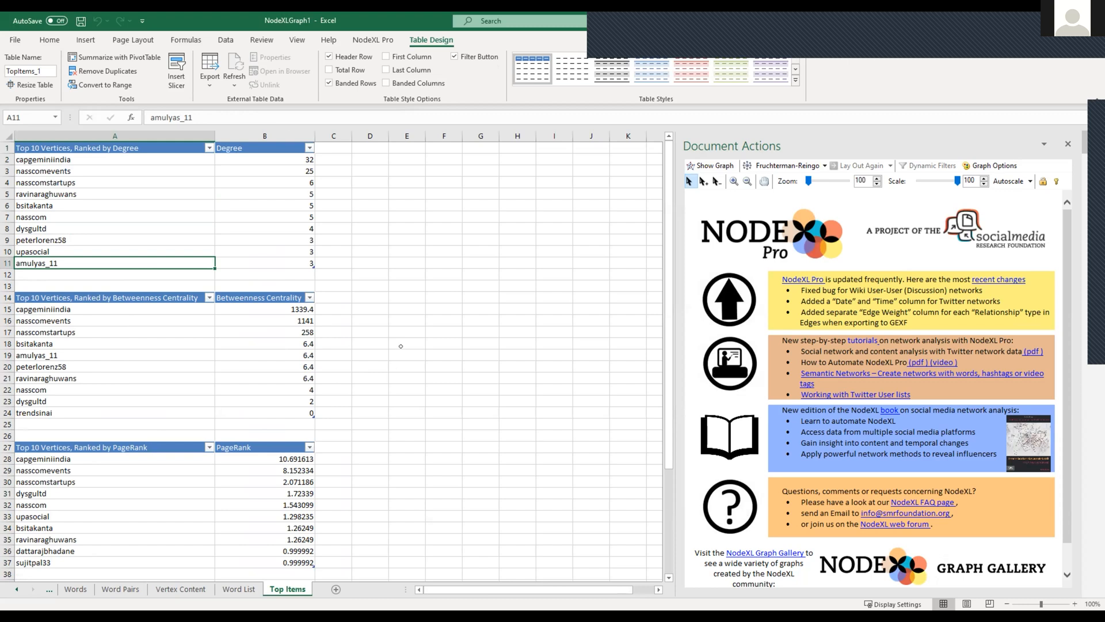
scroll(179, 477, down, 6)
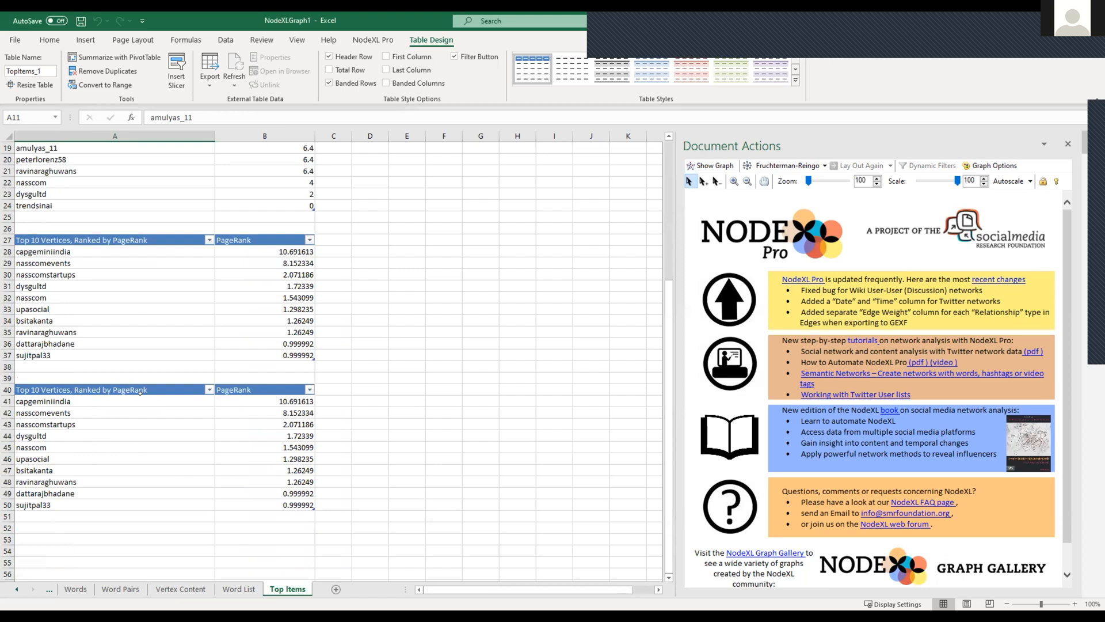
scroll(161, 465, up, 6)
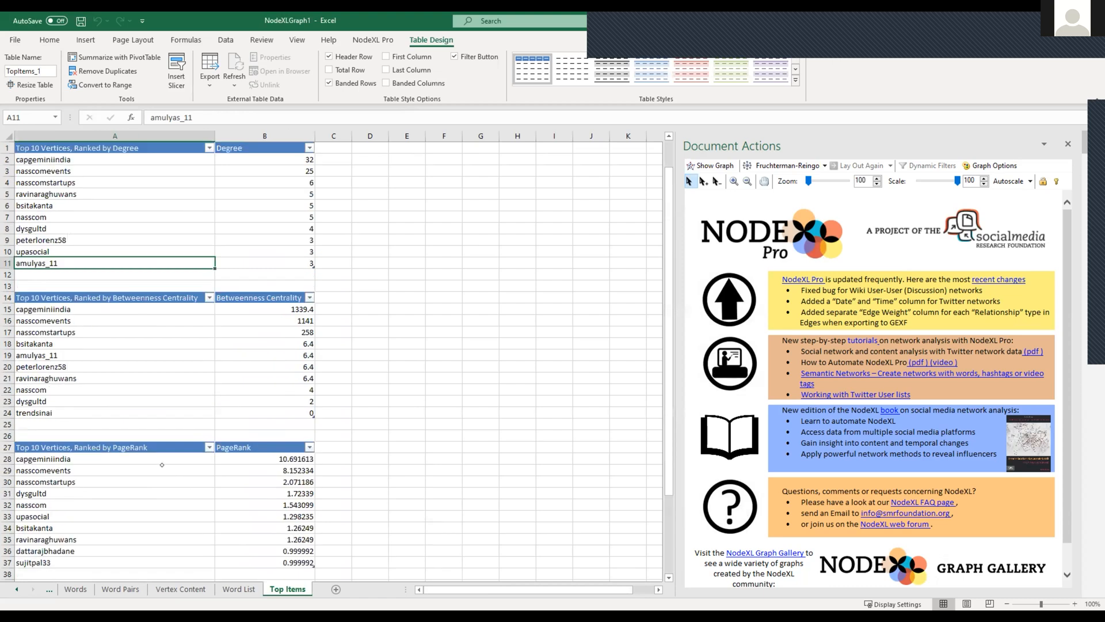
- Select the network top items graph metric and use the Tweet column of the Edges worksheet for top words and word pairs
click(364, 39)
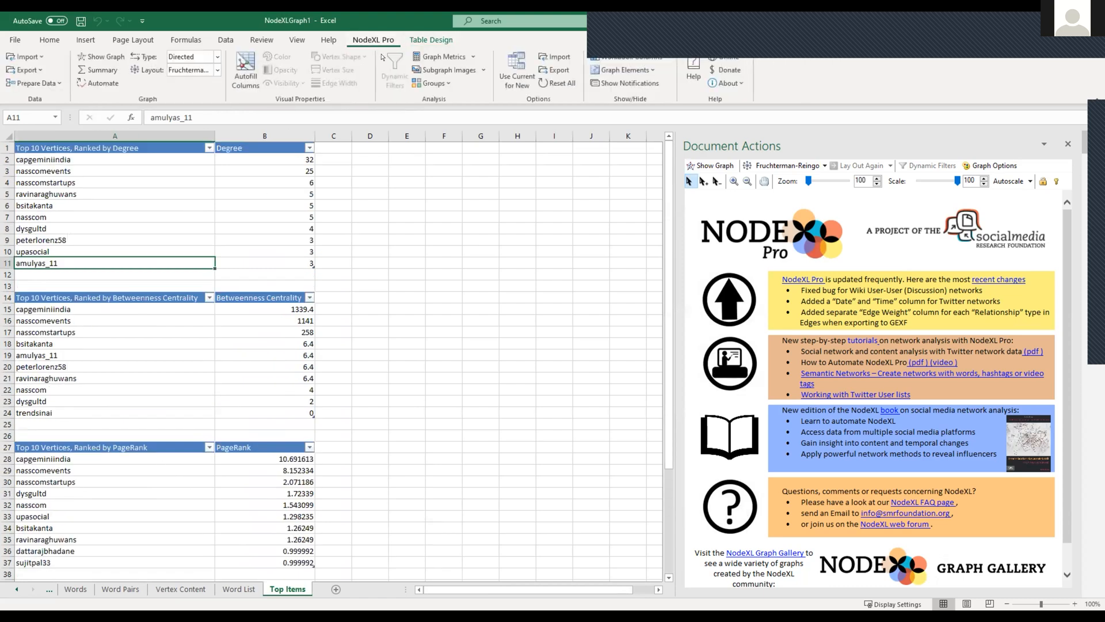
click(431, 56)
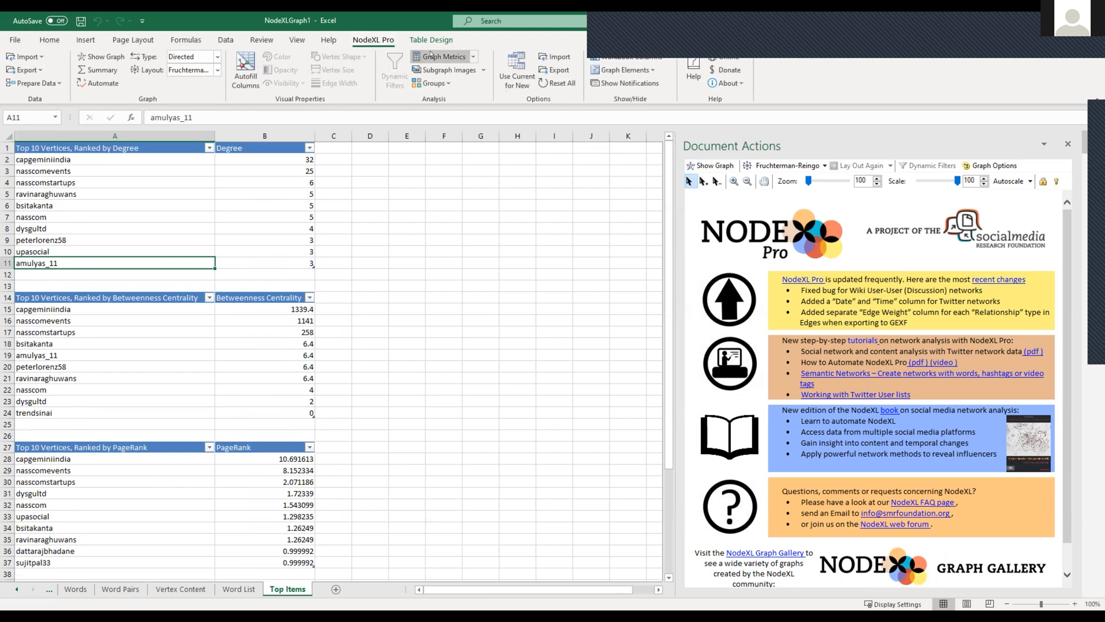
click(450, 327)
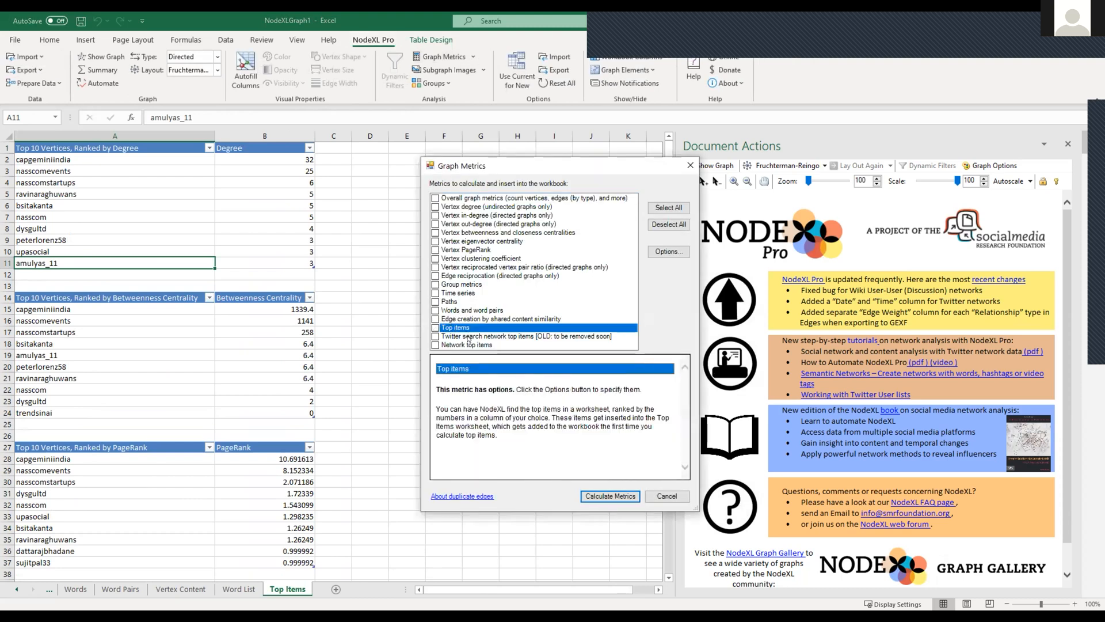
click(473, 344)
click(667, 251)
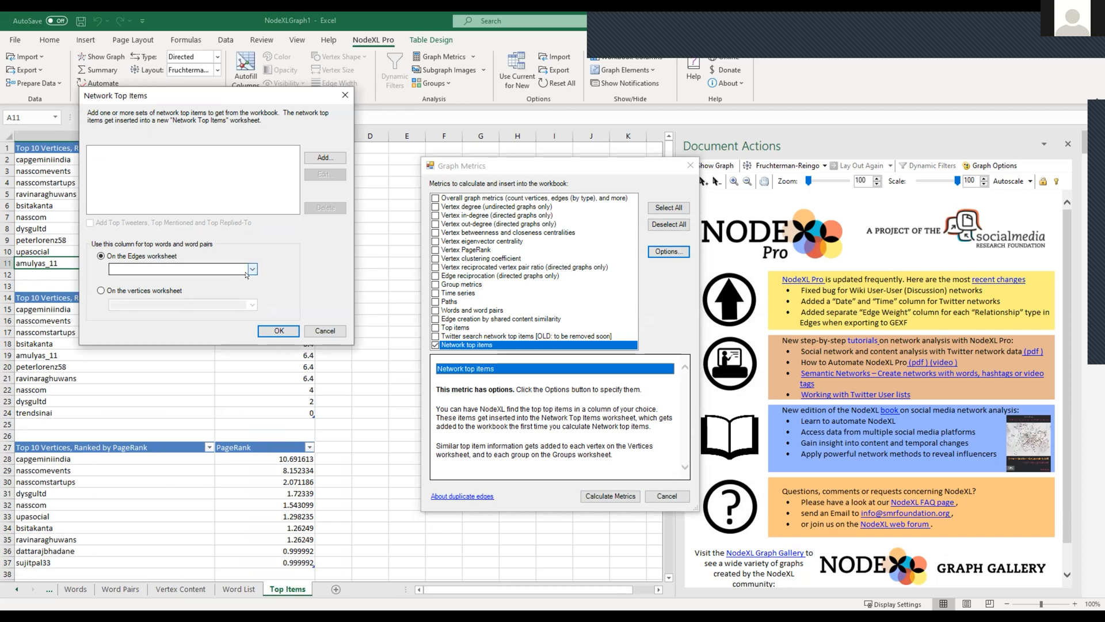
click(248, 270)
click(199, 300)
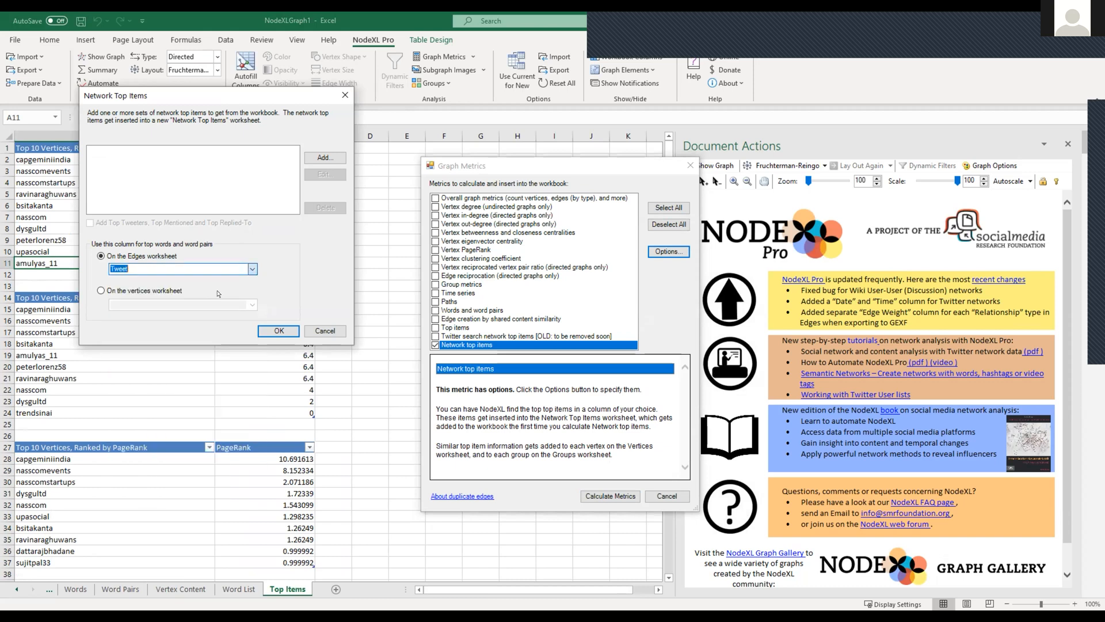
- Add two sets of 10 network top items from the Edges worksheet, one for Domains in Tweet and one for URLs in Tweet
click(318, 156)
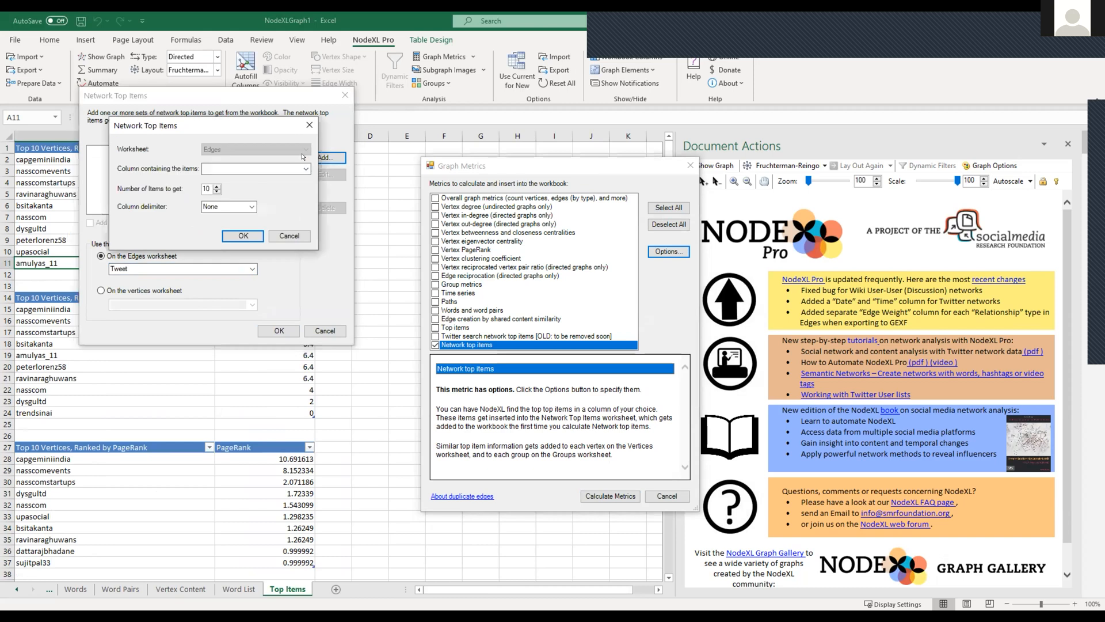
click(300, 168)
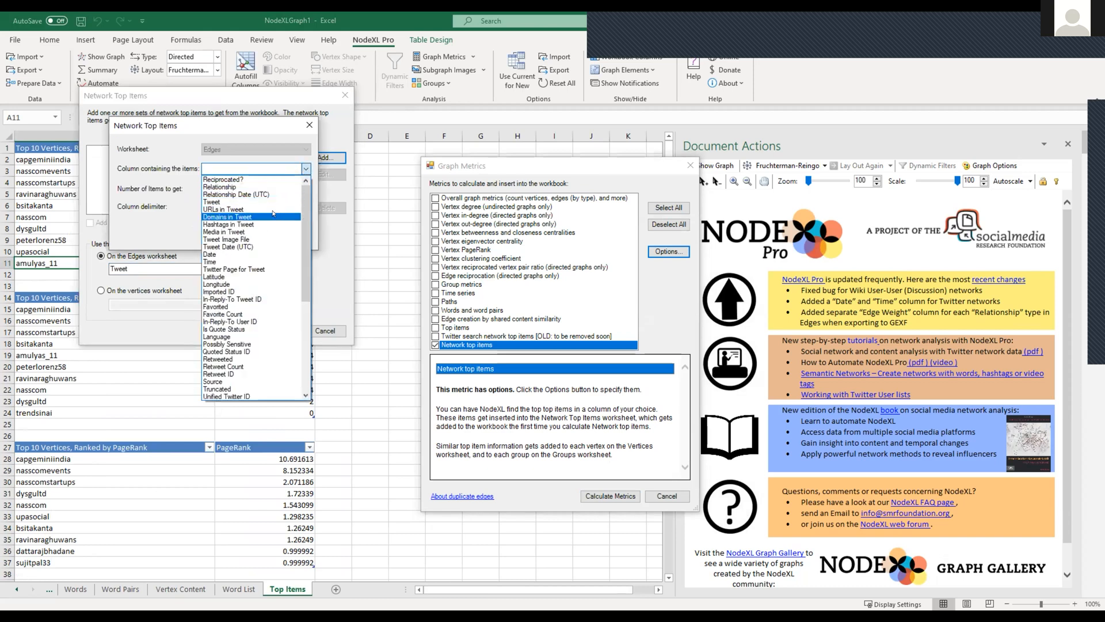
click(266, 217)
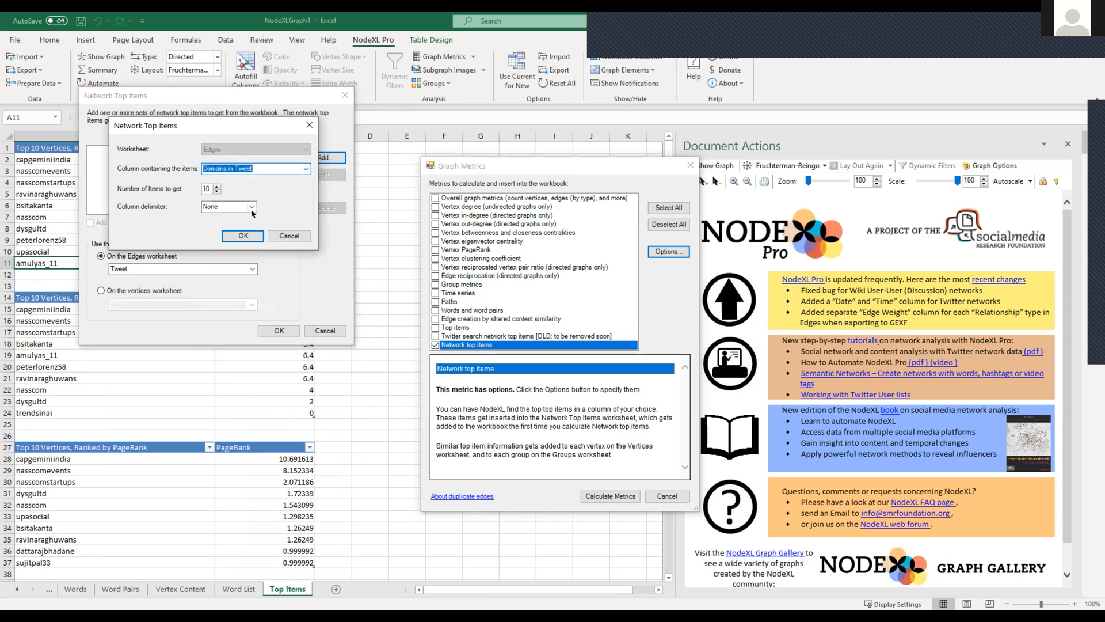
click(246, 230)
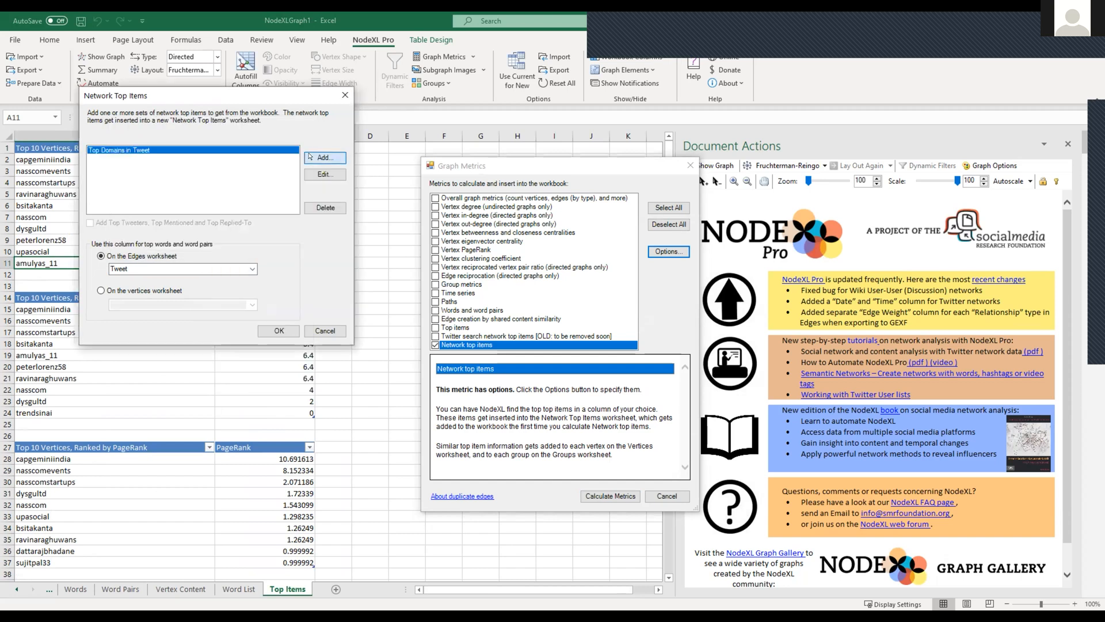
click(313, 158)
click(283, 169)
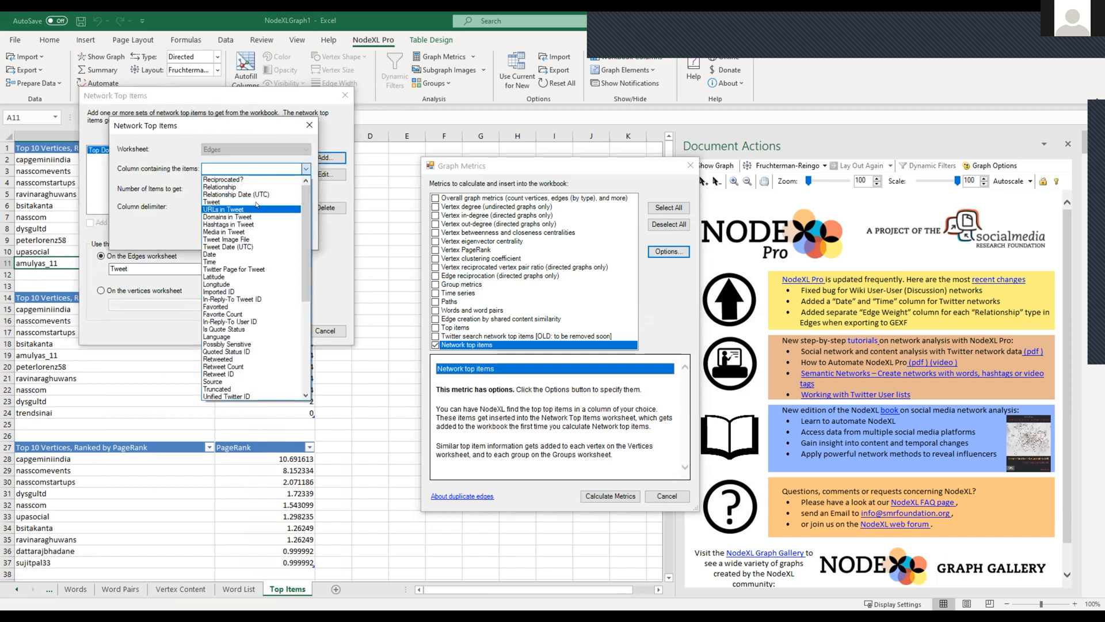
click(224, 209)
key(Return)
- Add a set of 10 network top items for Hashtags in Tweet and calculate the network top items metric
click(326, 157)
click(306, 169)
click(256, 224)
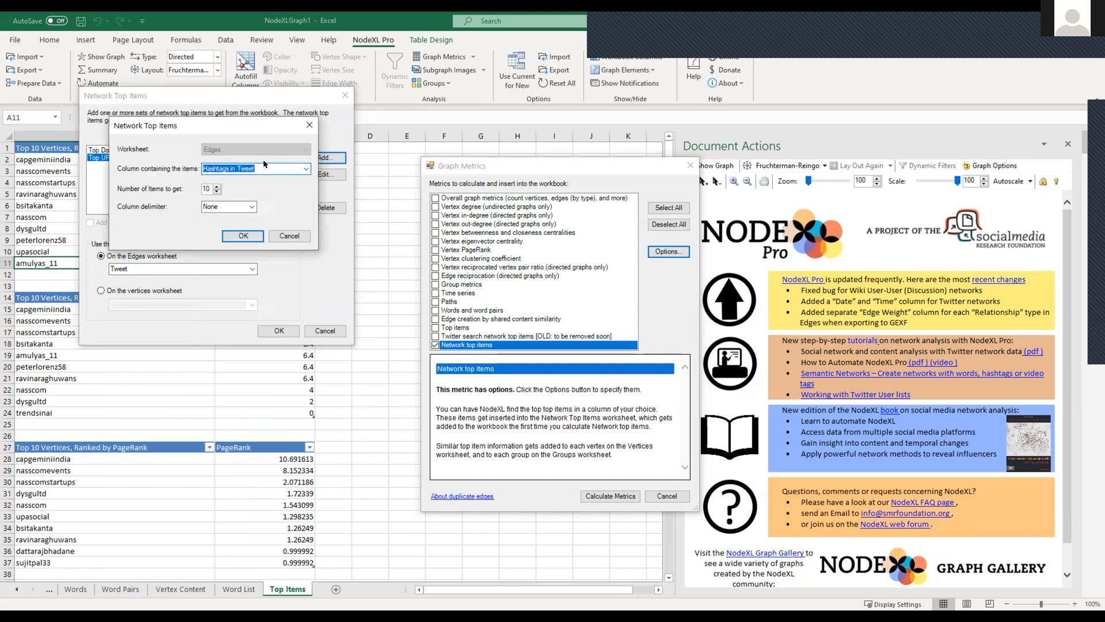
click(245, 236)
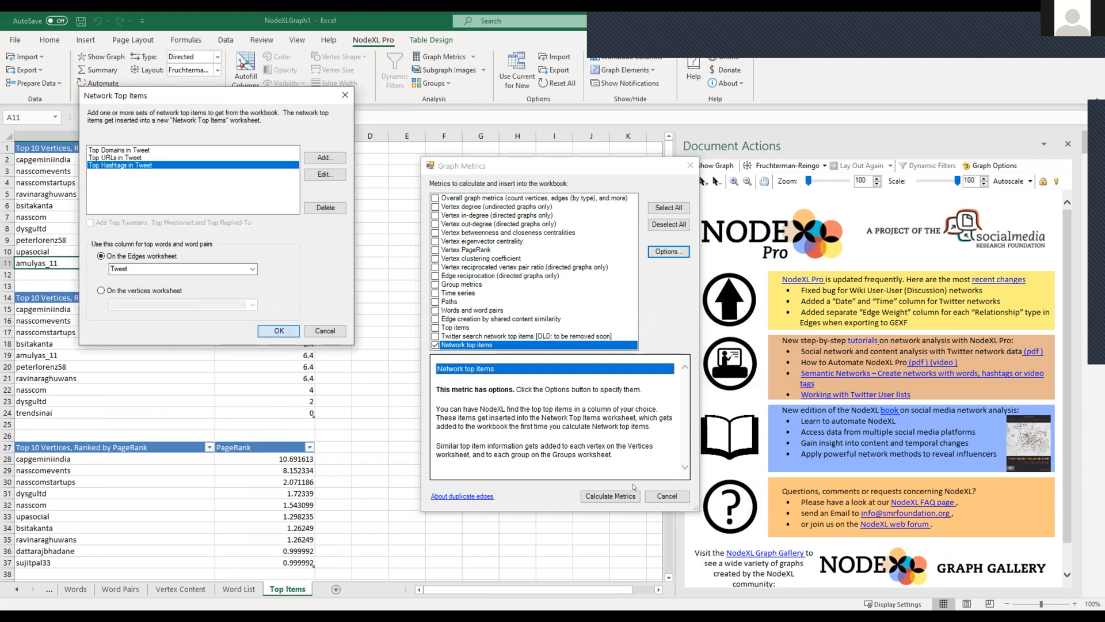
key(Return)
key(Return)
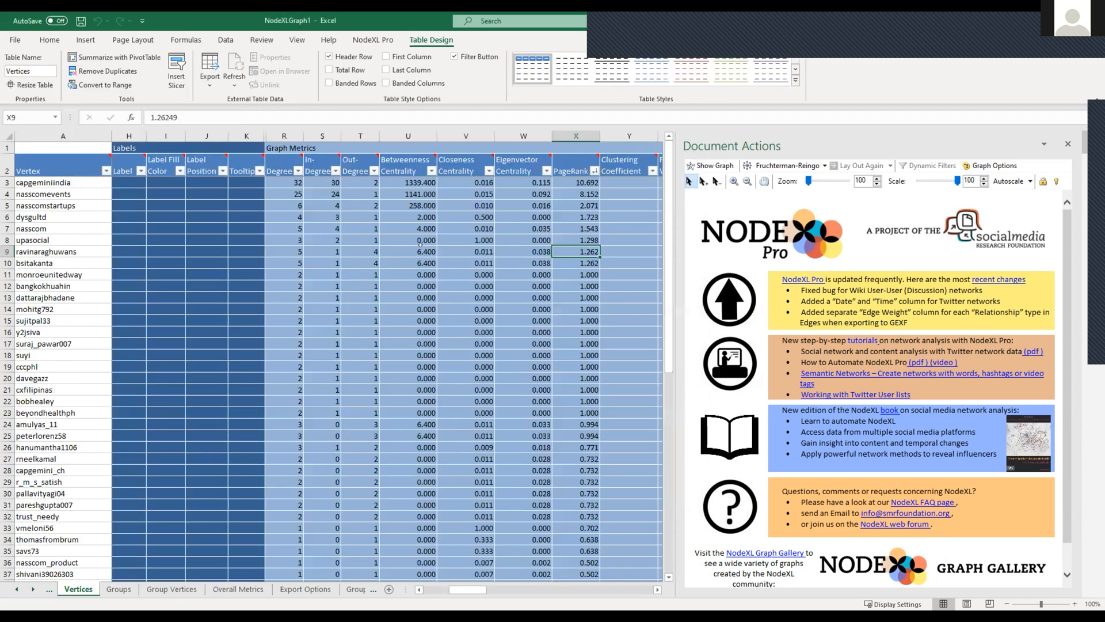
- Review the top domains, URLs, hashtags, words and word pairs on the Network Top Items worksheet
click(158, 263)
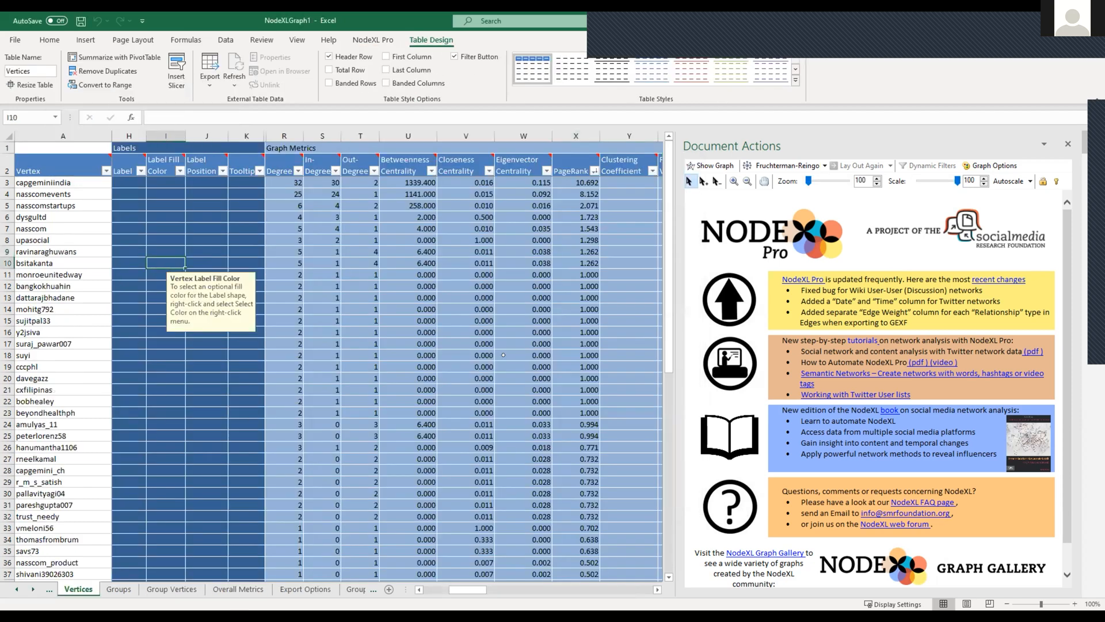
click(32, 589)
click(32, 589)
click(31, 589)
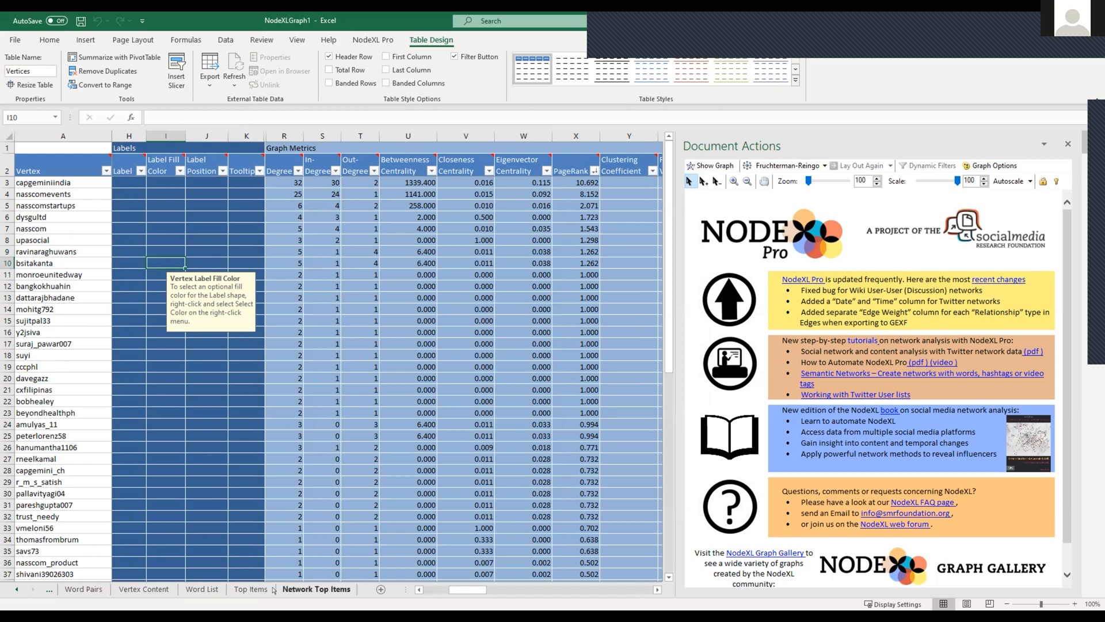
click(316, 589)
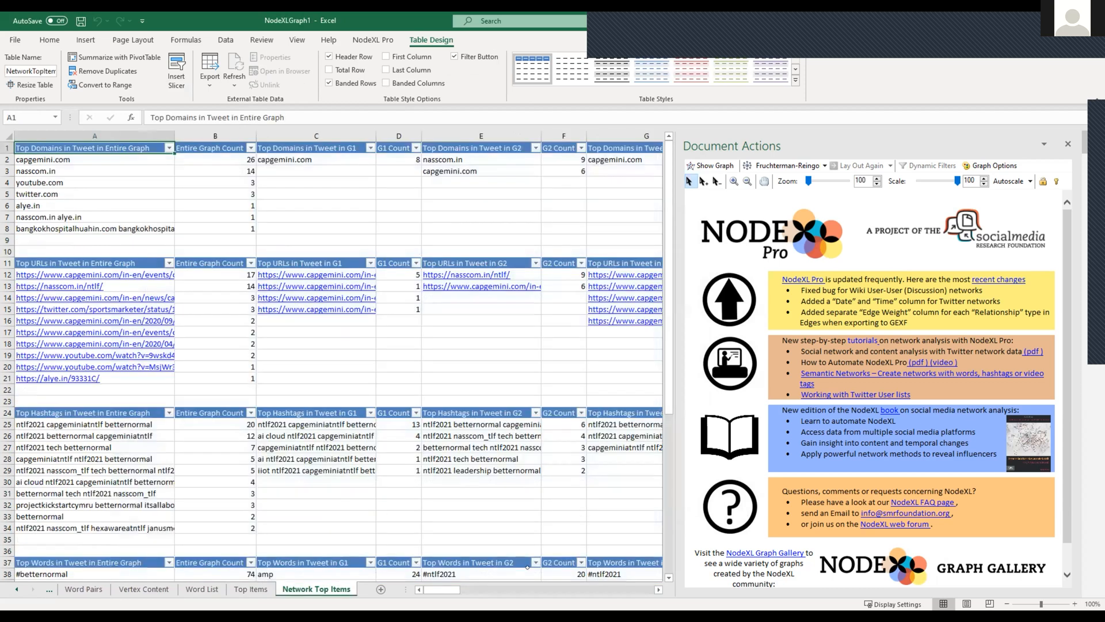
scroll(518, 514, down, 6)
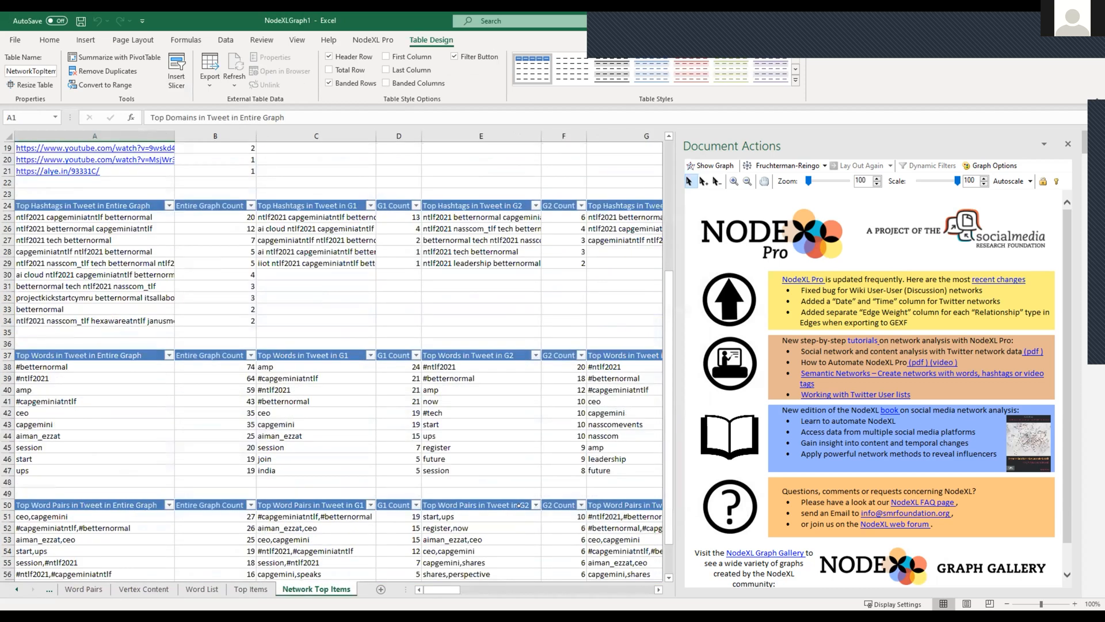
scroll(518, 506, up, 6)
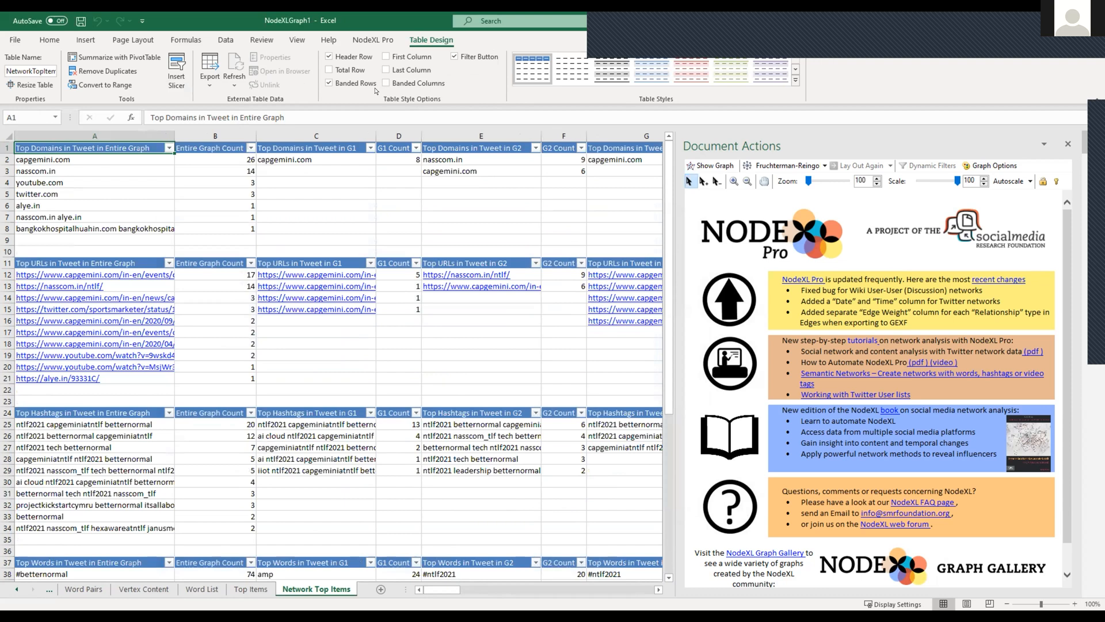
- Widen the Document Actions graph pane and open the Autofill Columns settings for edges
click(373, 40)
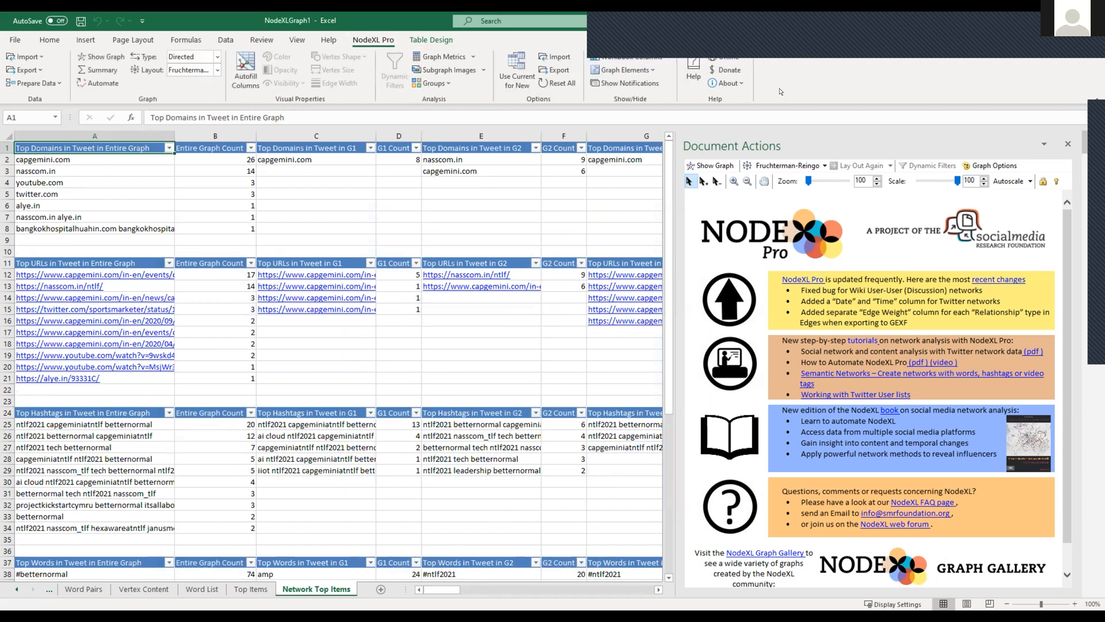
drag(673, 248, 571, 248)
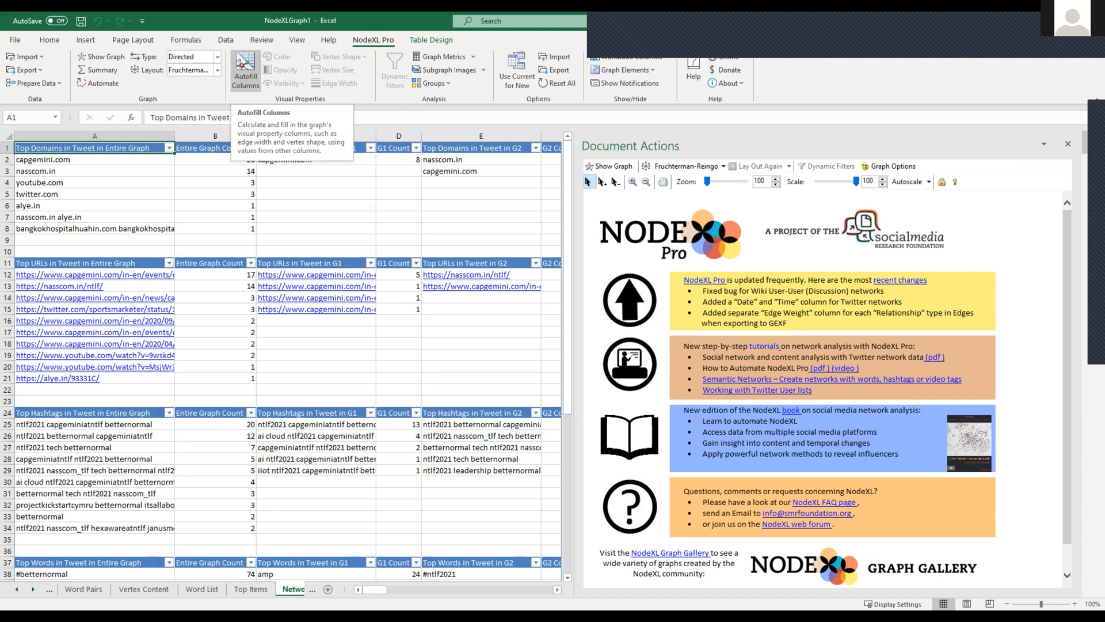
click(246, 74)
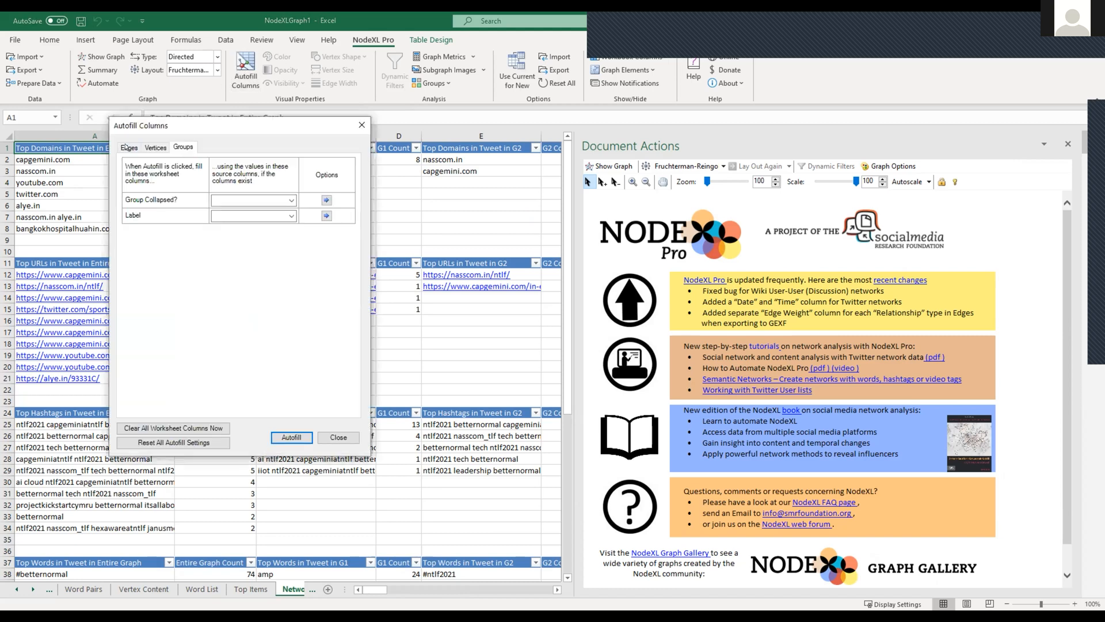
click(124, 146)
drag(263, 127, 501, 153)
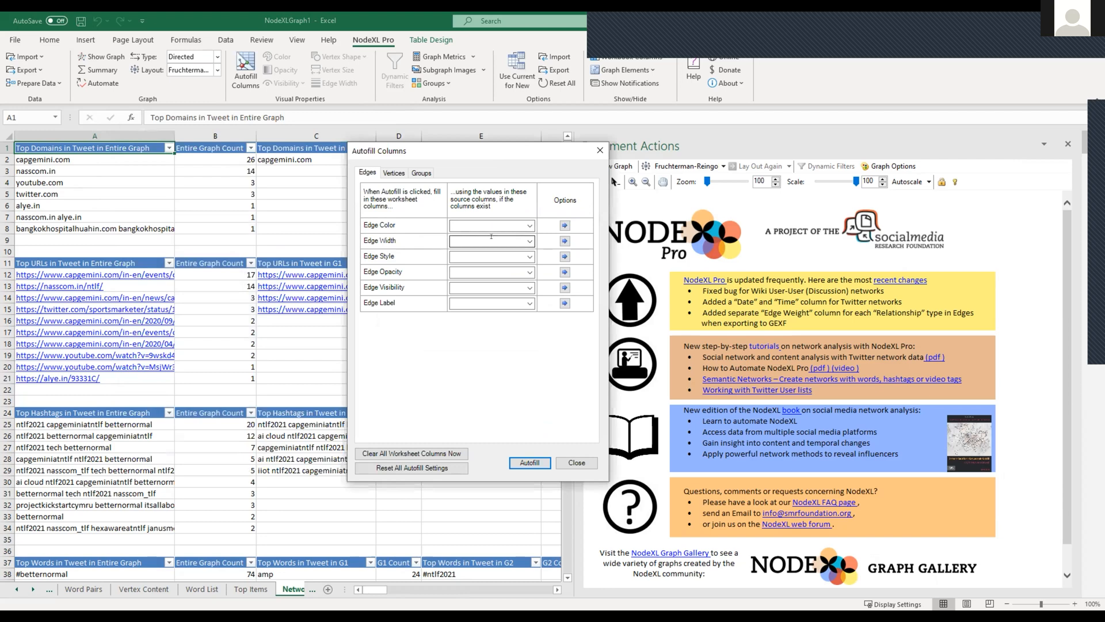
- Base the edge color autofill on Edge Weight and map the largest number to red
click(530, 224)
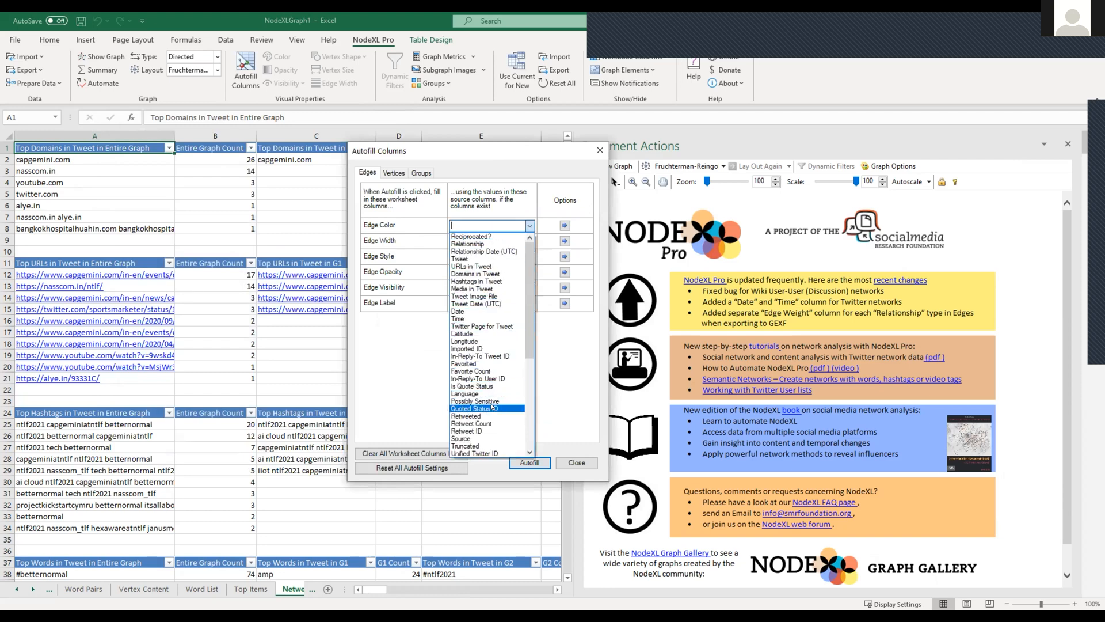
scroll(495, 380, down, 6)
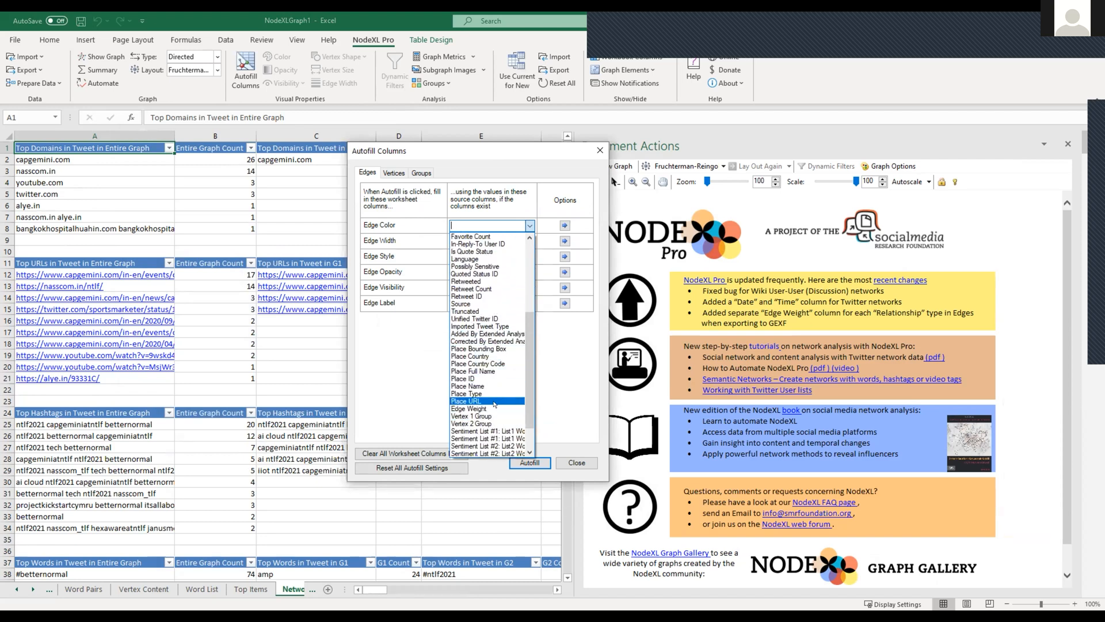
click(487, 406)
click(564, 225)
click(609, 227)
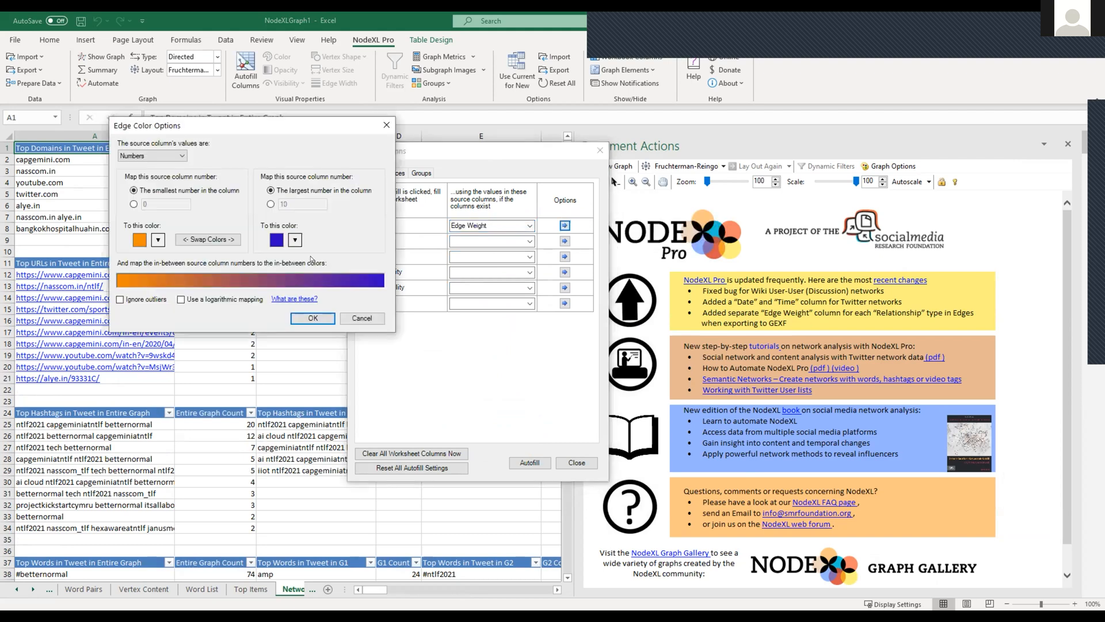
click(293, 240)
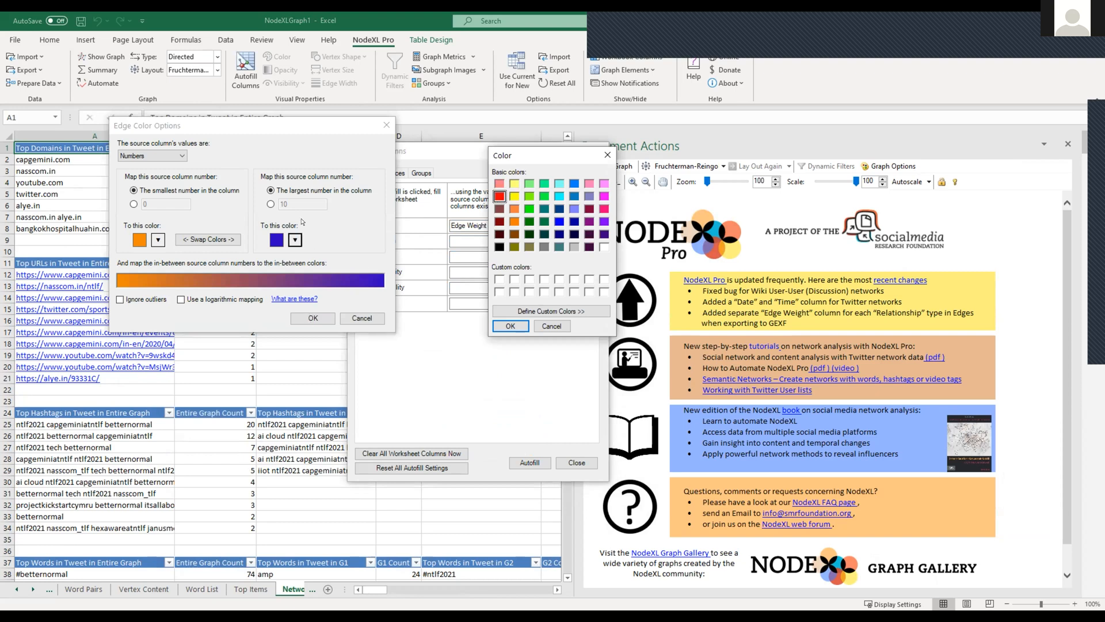
click(300, 315)
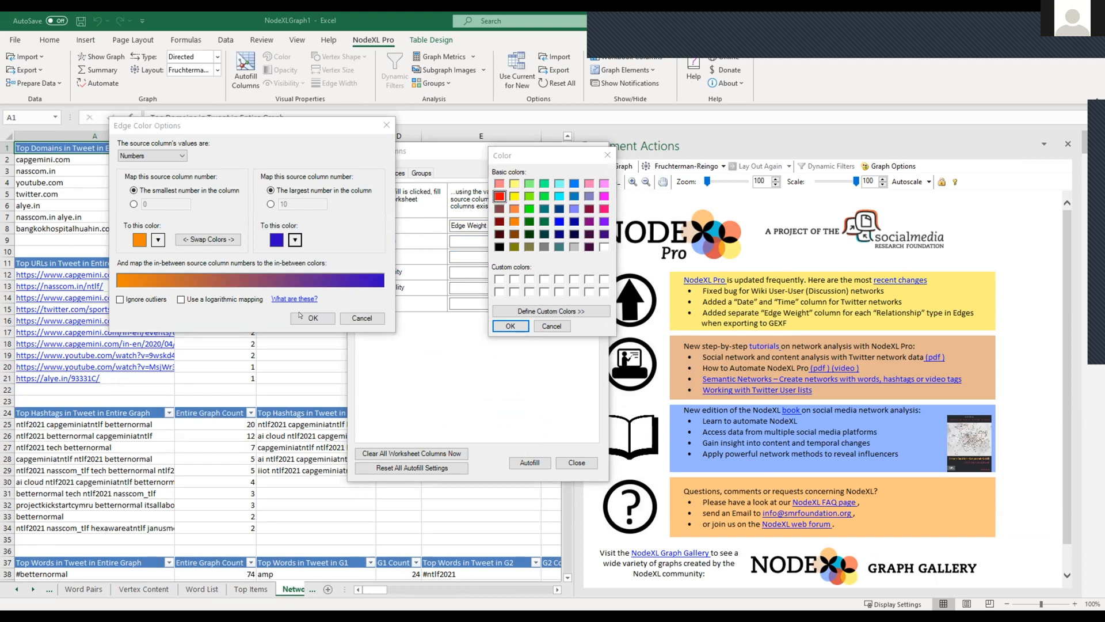
click(506, 323)
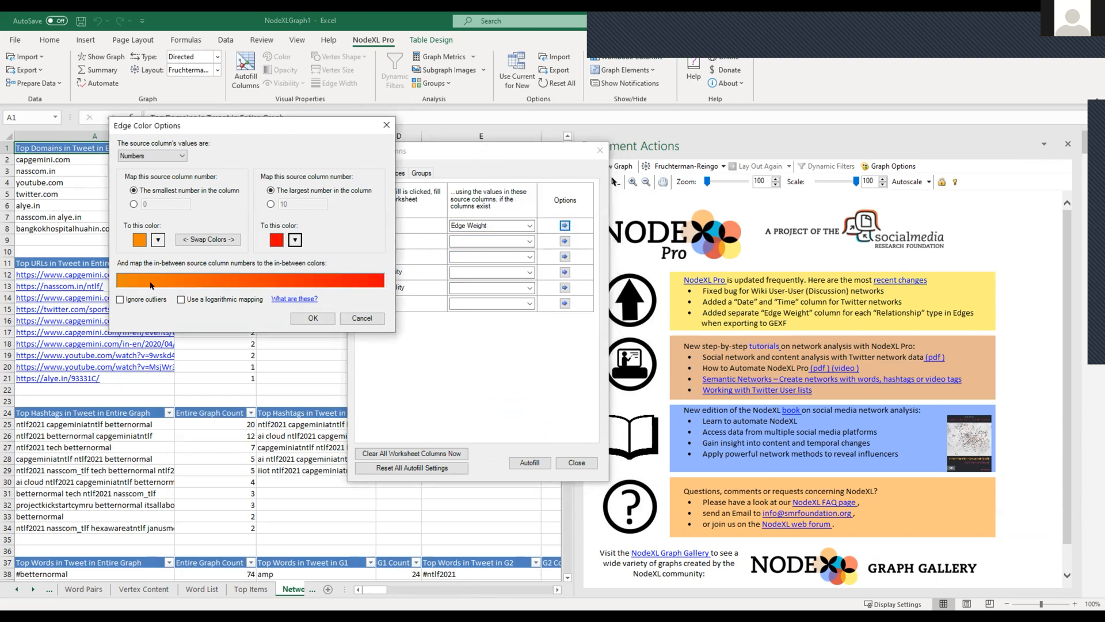
- Map the smallest edge weight to light gray and accept the edge color options
click(156, 240)
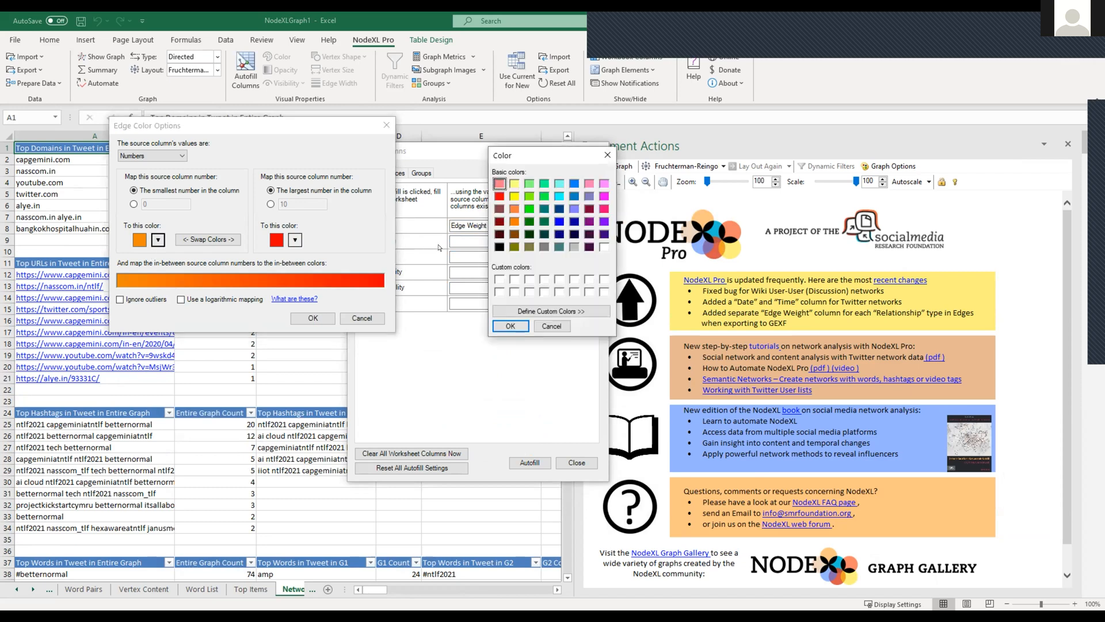
click(571, 247)
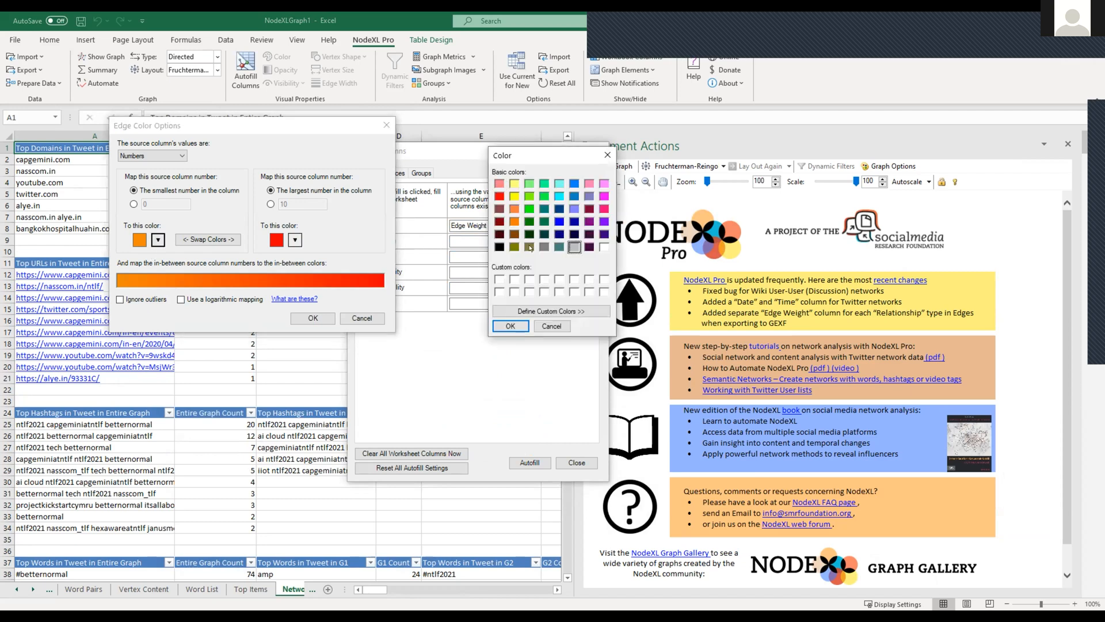
click(510, 325)
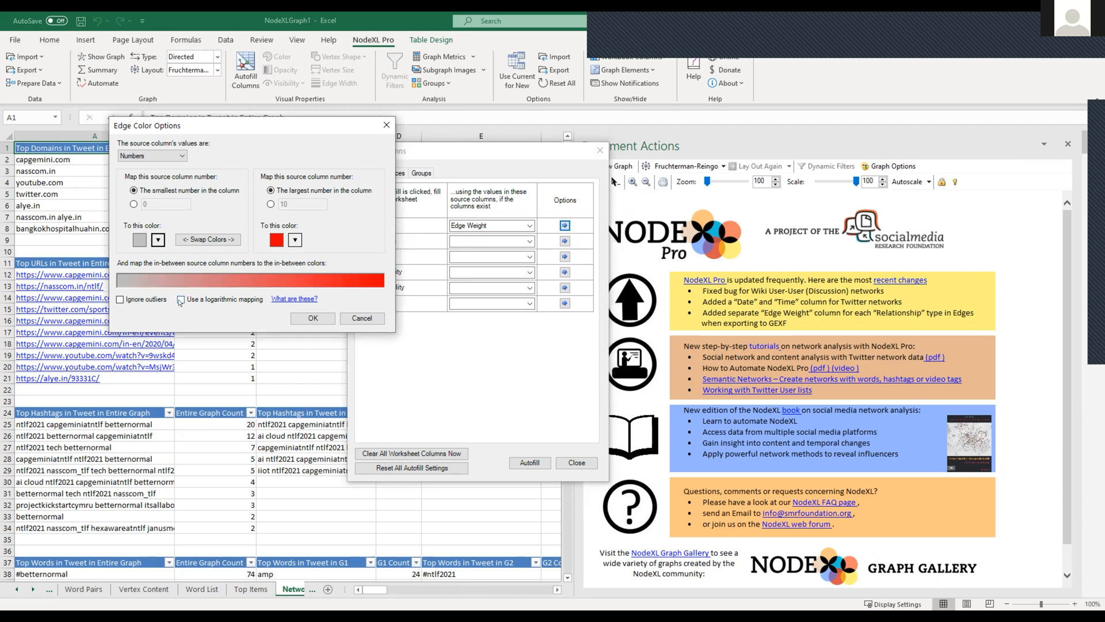
click(227, 297)
key(Return)
- Base the edge width autofill on Edge Weight and map the largest number to a width of 10
click(529, 240)
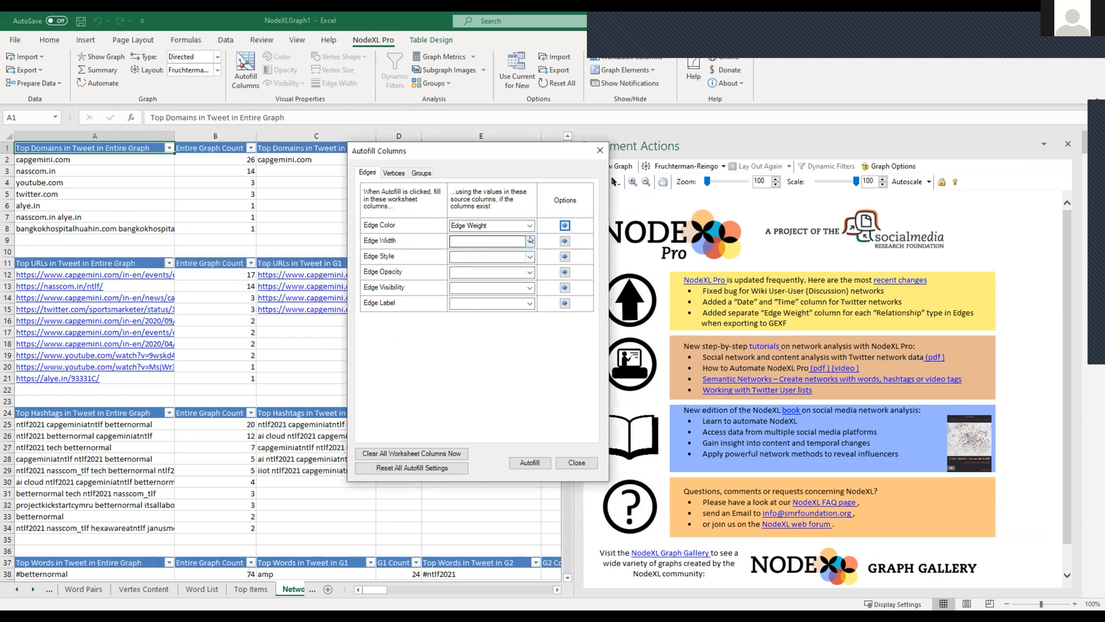
scroll(504, 429, down, 3)
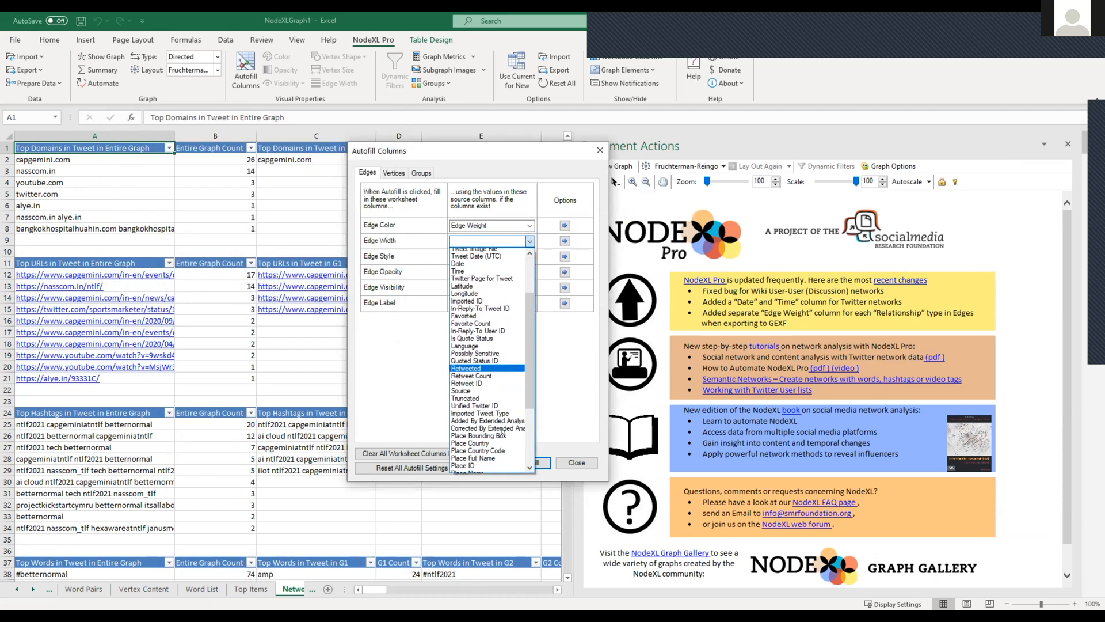
scroll(498, 392, down, 5)
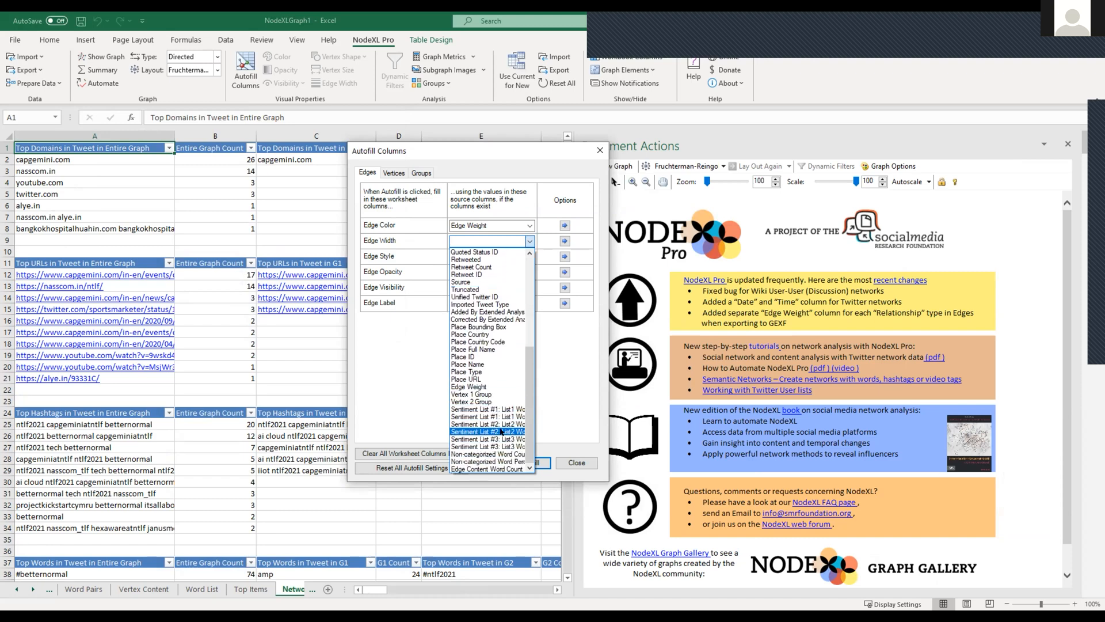
click(494, 387)
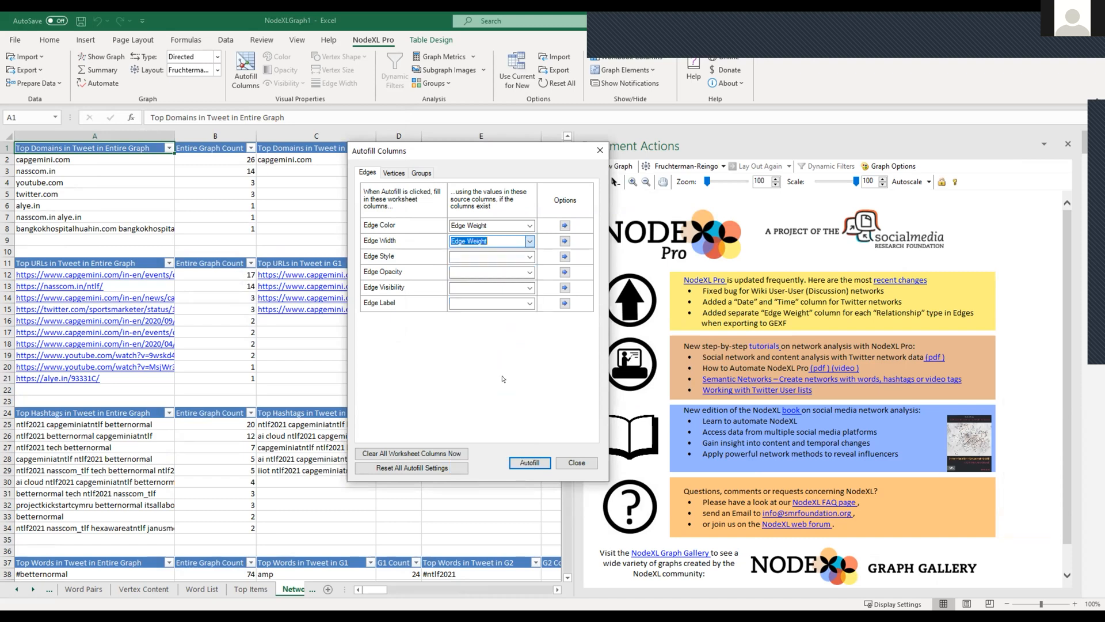
click(565, 241)
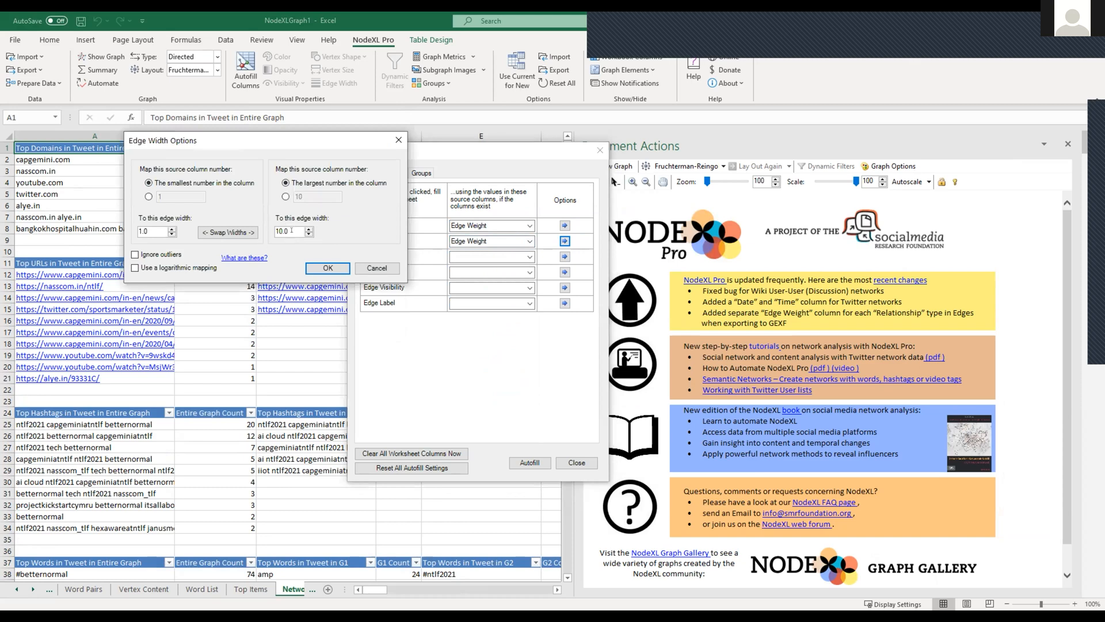
double_click(292, 230)
text(100)
key(BackSpace)
click(328, 269)
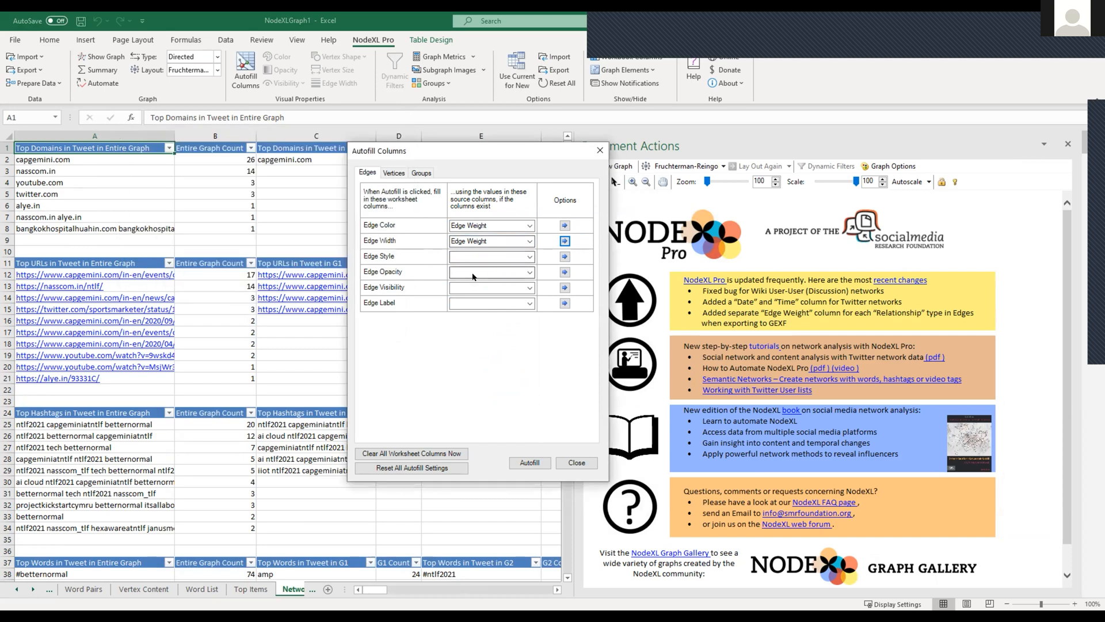
- Check the edge opacity mapping options and accept them as they are
click(562, 270)
click(603, 276)
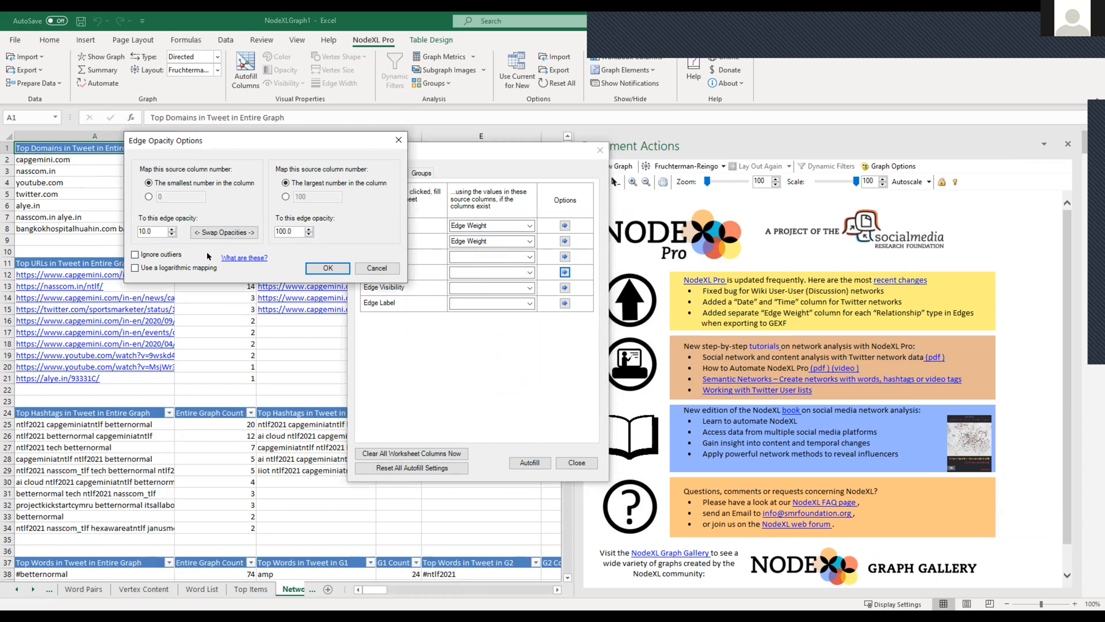
click(328, 268)
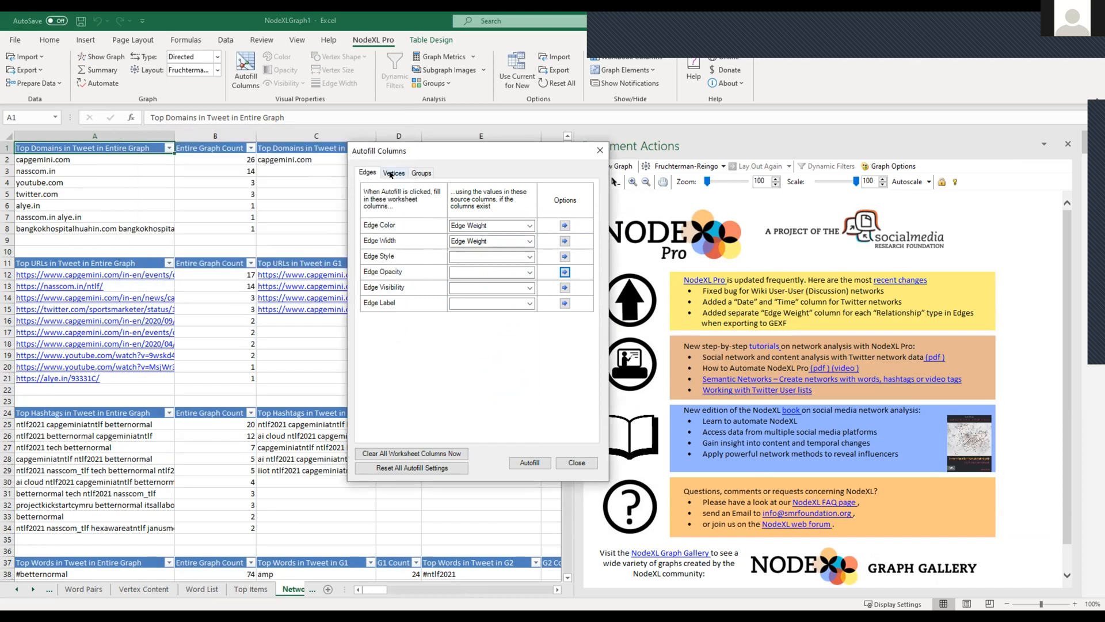
- Base the vertex size autofill on PageRank in the settings for vertices
click(394, 173)
drag(459, 154, 340, 201)
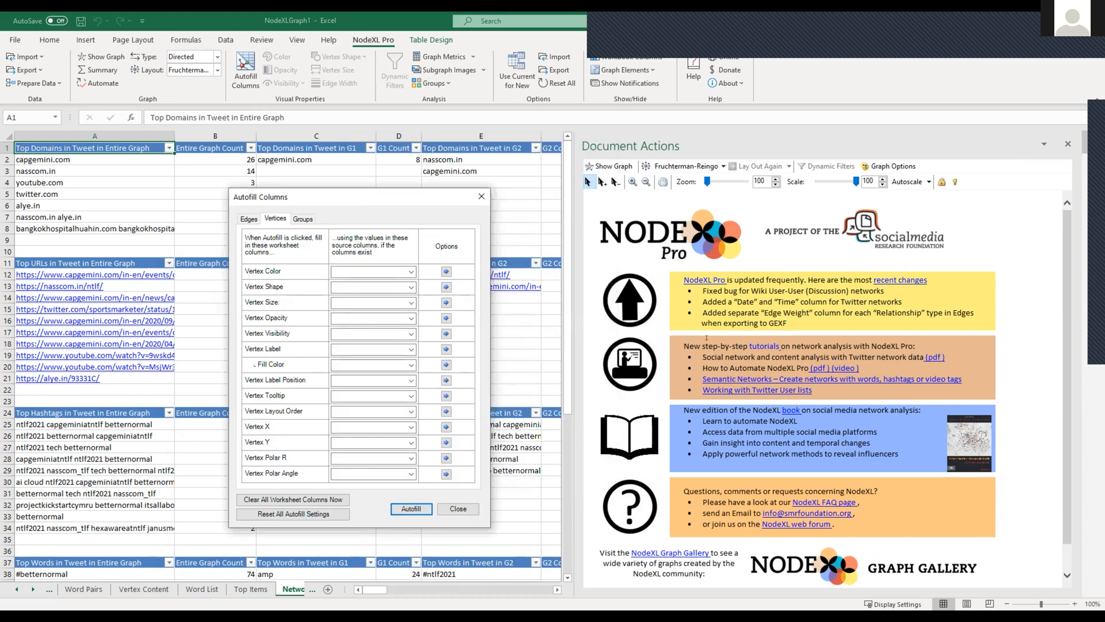
click(411, 303)
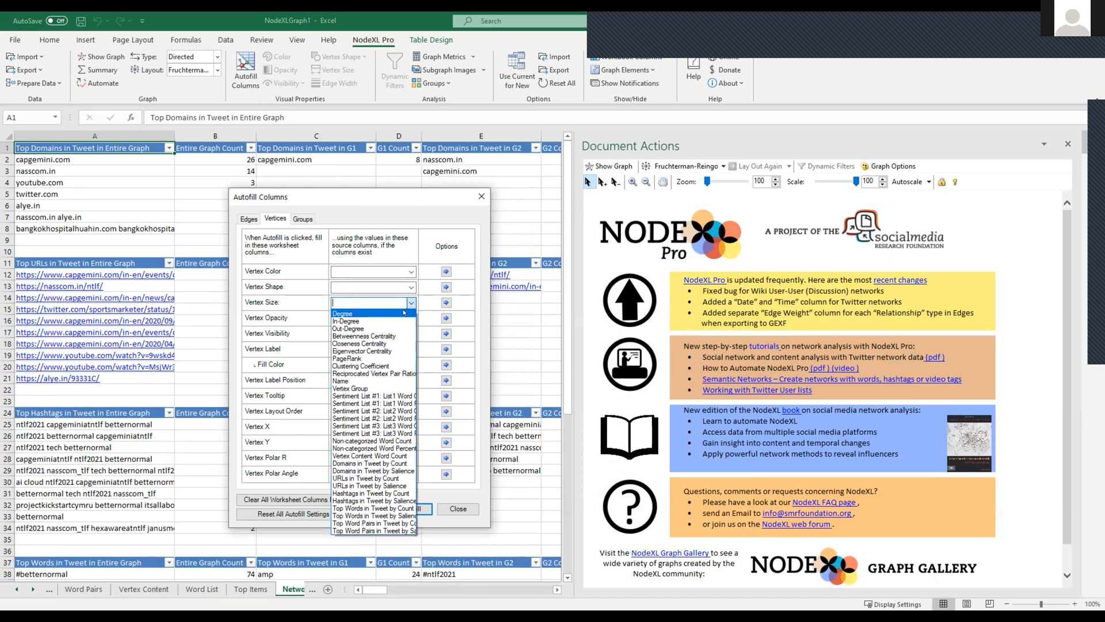
key(Down)
key(Down)
key(Down)
key(Down)
key(Down)
key(Down)
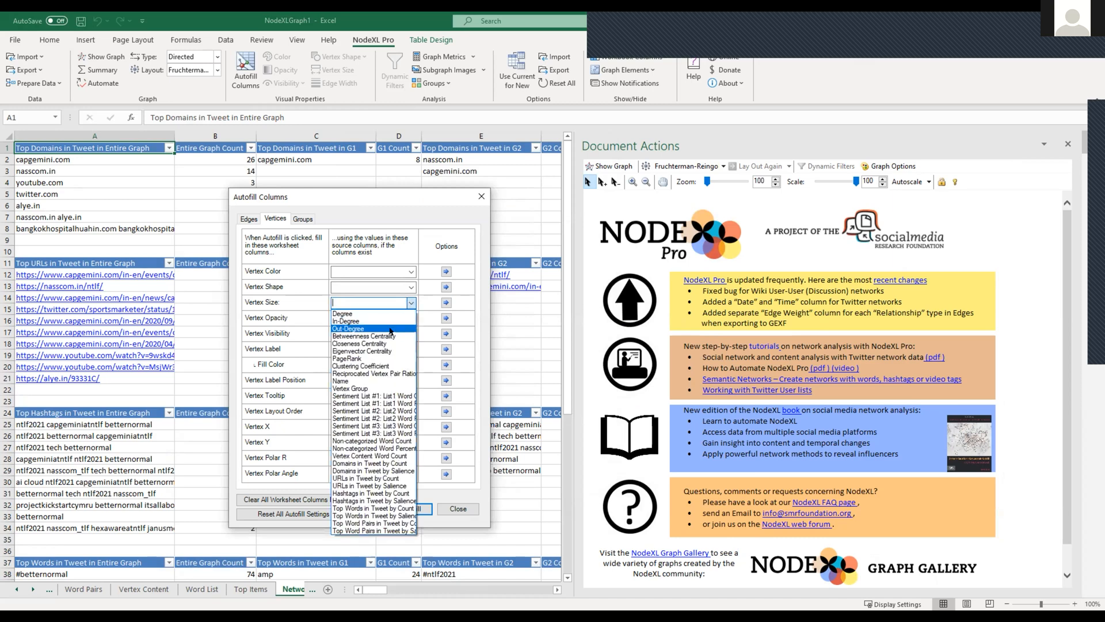
key(Return)
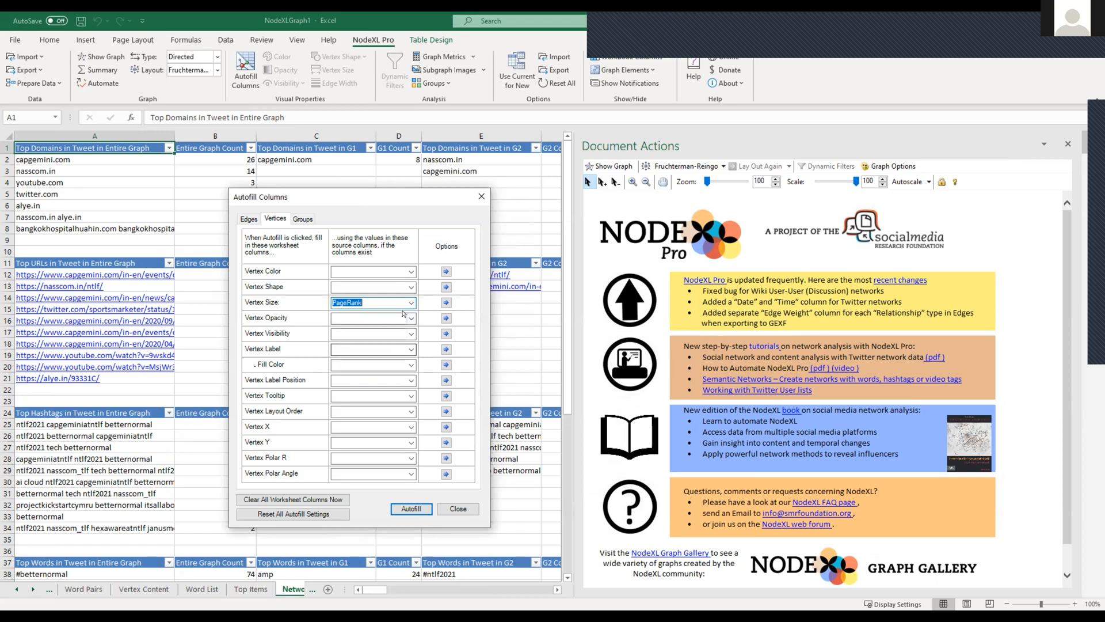
- Map the largest PageRank number to a vertex size of 200
click(446, 302)
click(473, 302)
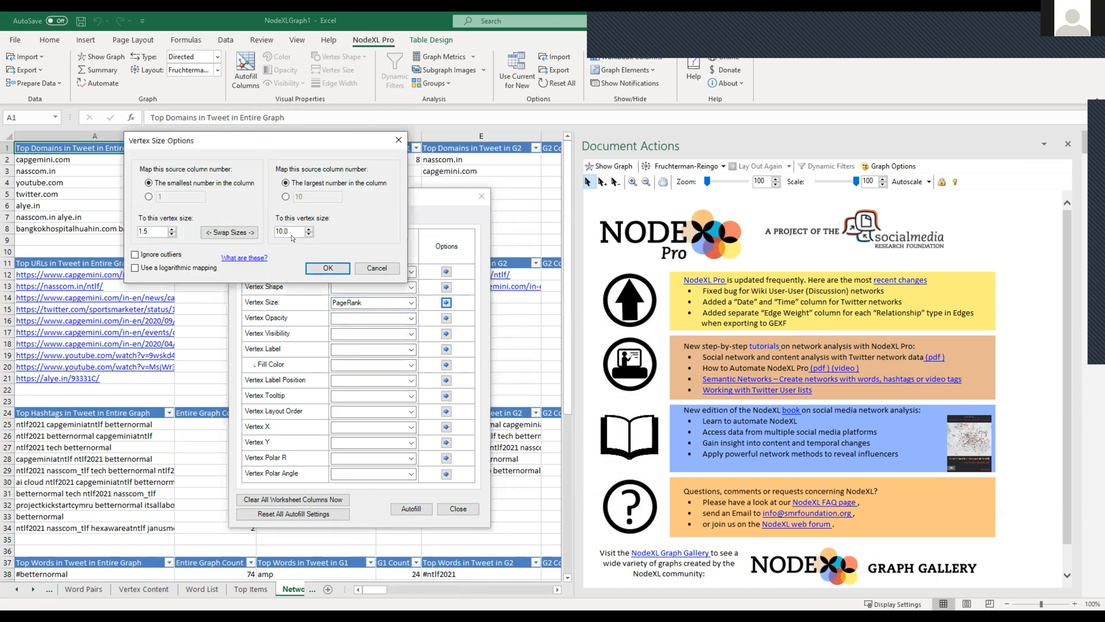
double_click(290, 230)
text(200)
click(329, 267)
- Base the vertex color on Vertex Group and the vertex tooltip on Vertex
click(411, 272)
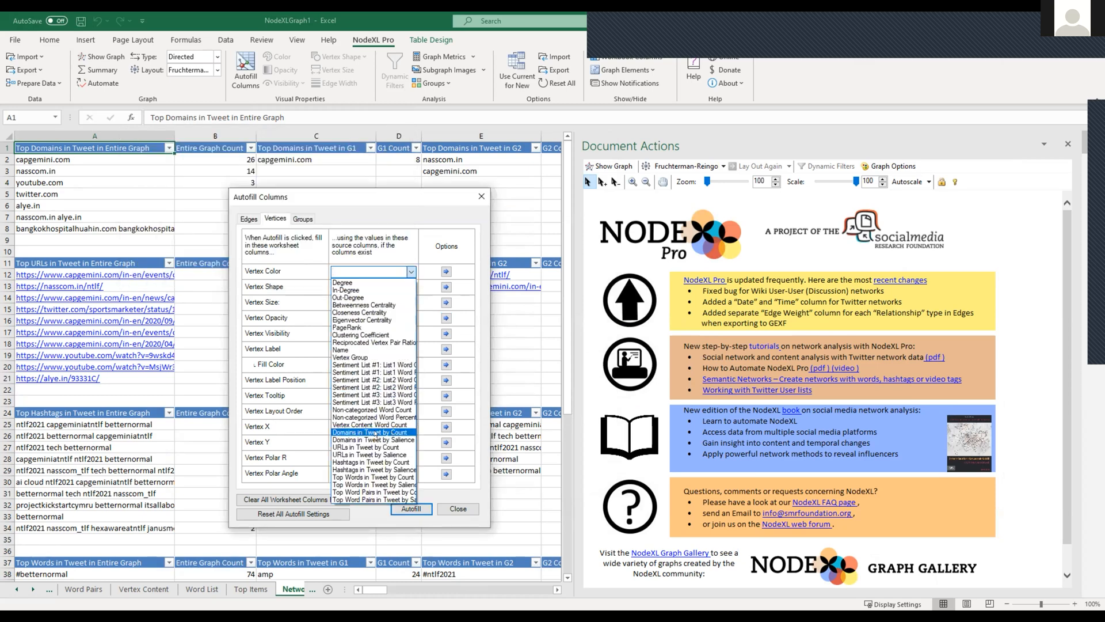
click(383, 358)
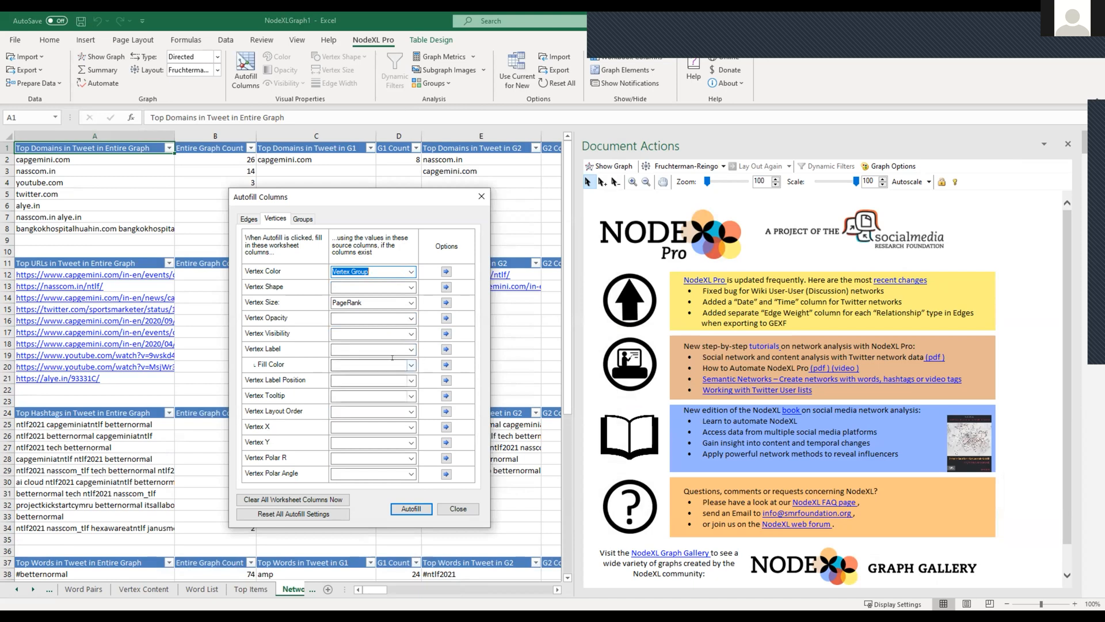
click(411, 396)
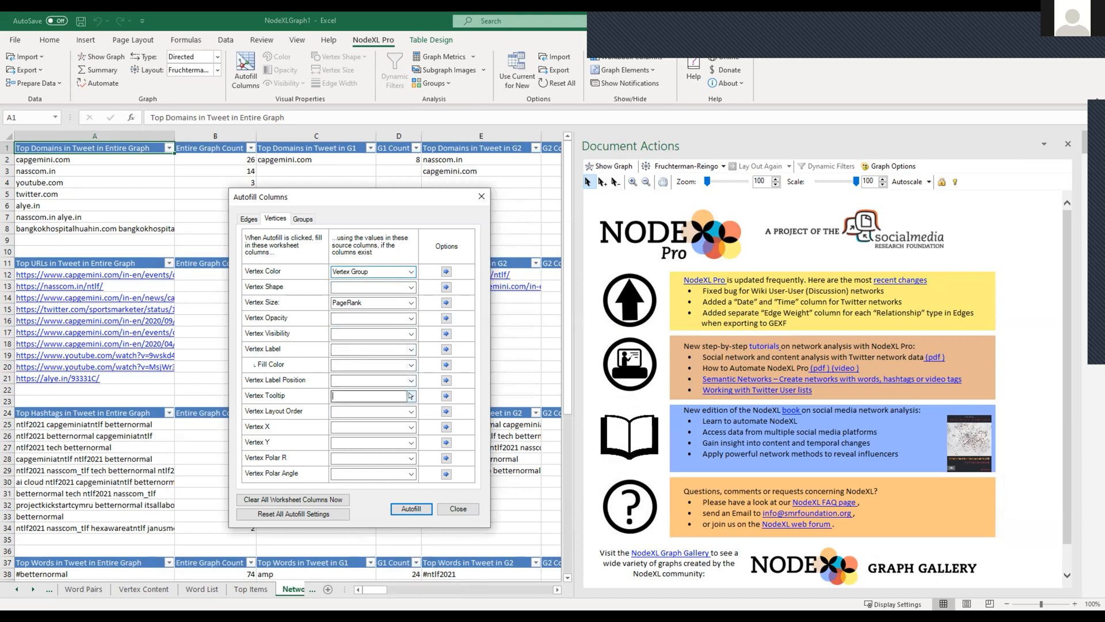
click(384, 406)
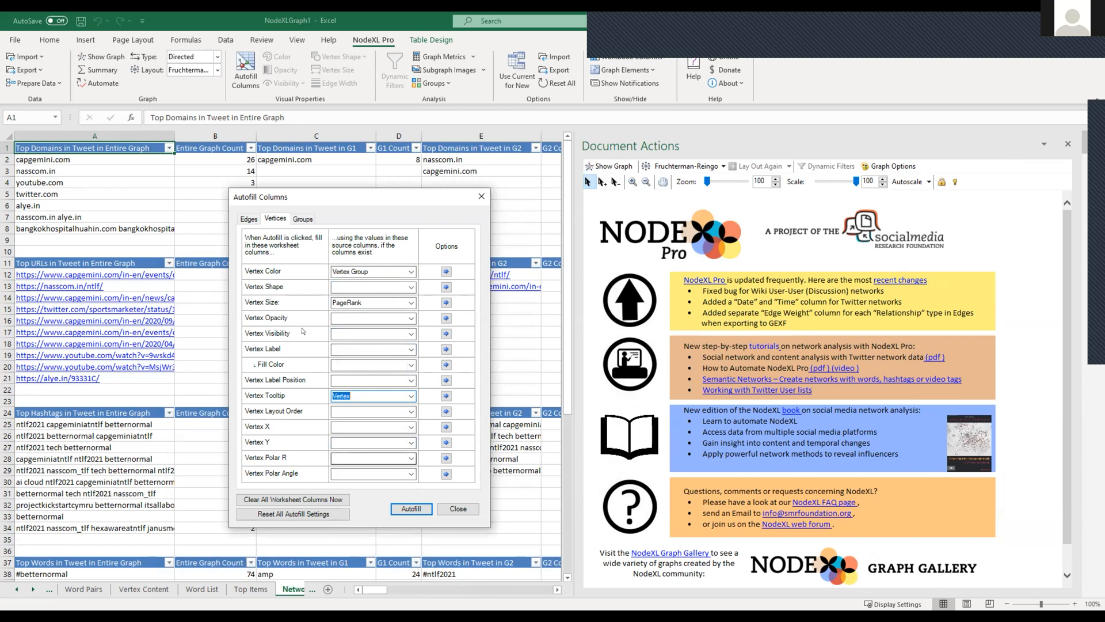
- Base the group label on Top Word Pairs in Tweet, without prepending the group name
click(303, 218)
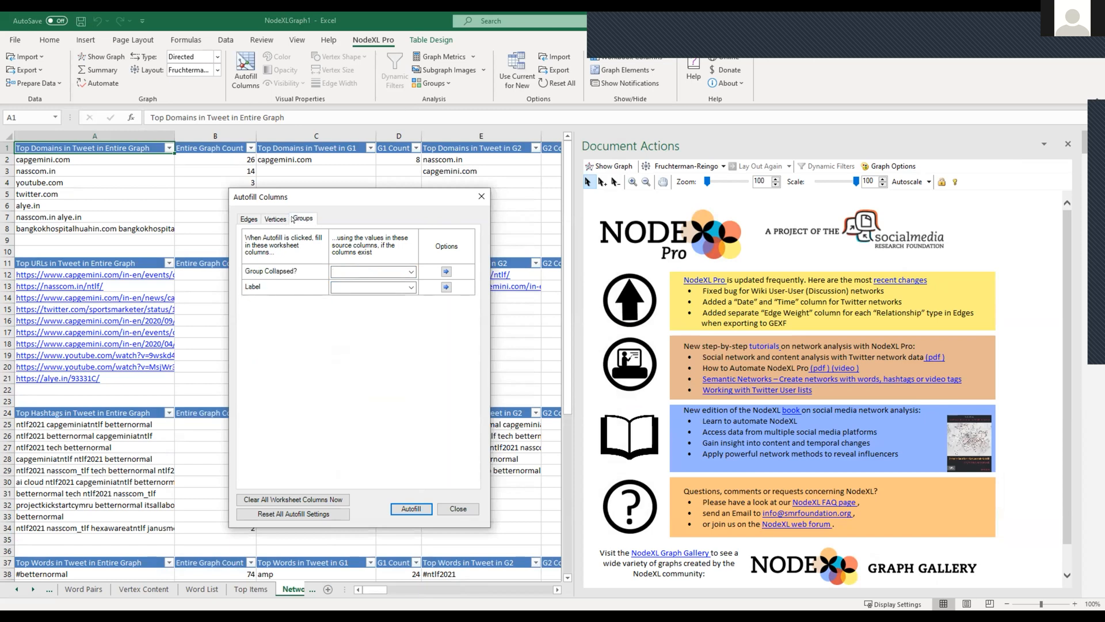
click(410, 286)
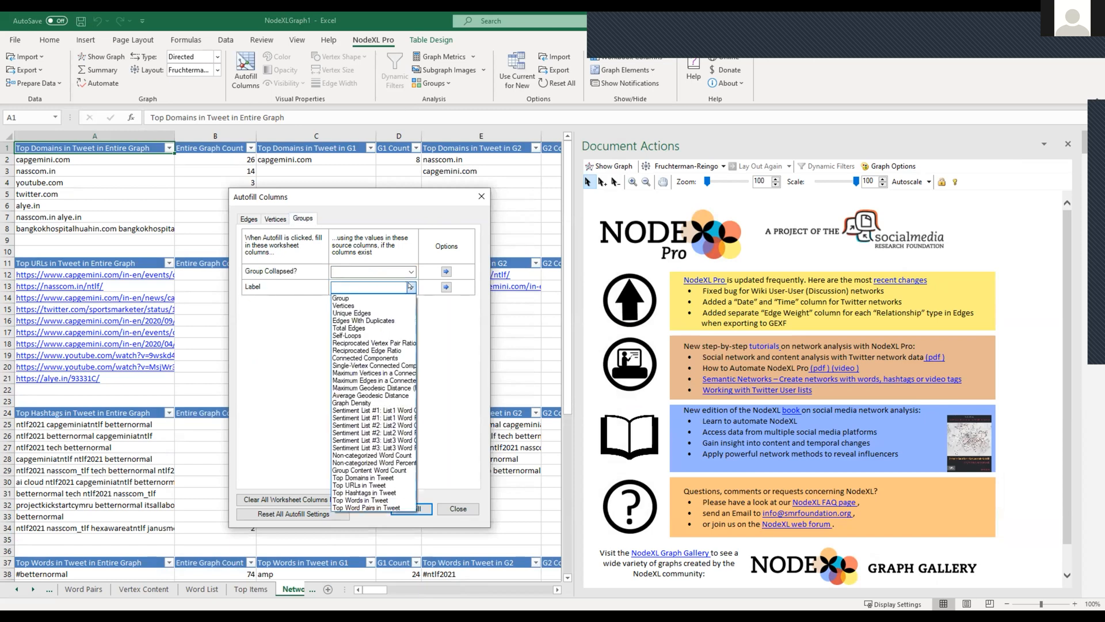
click(380, 507)
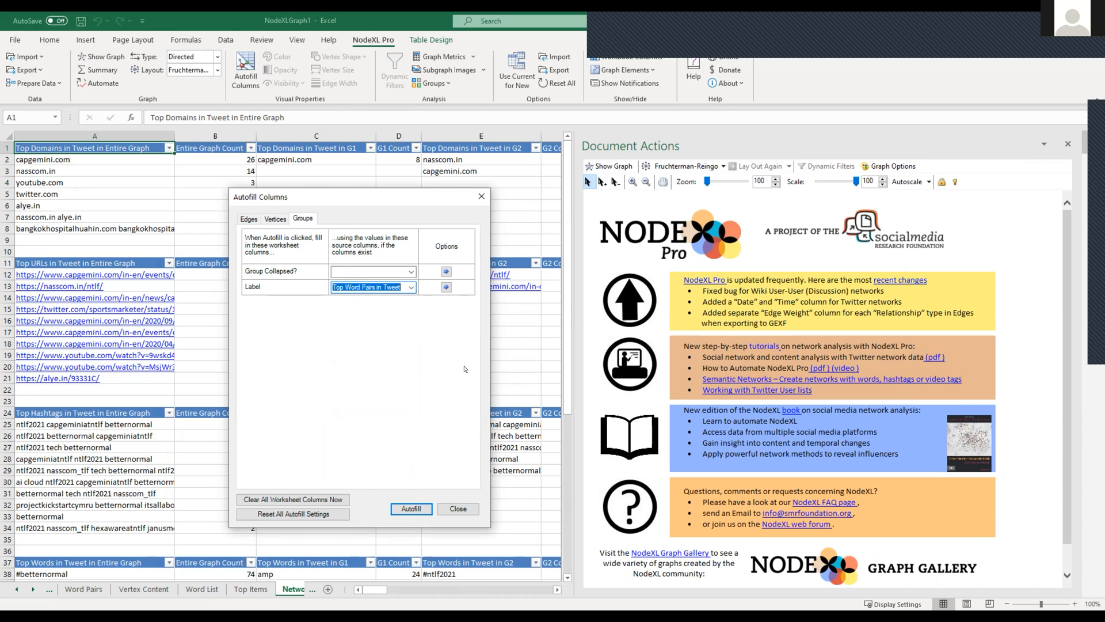
click(447, 287)
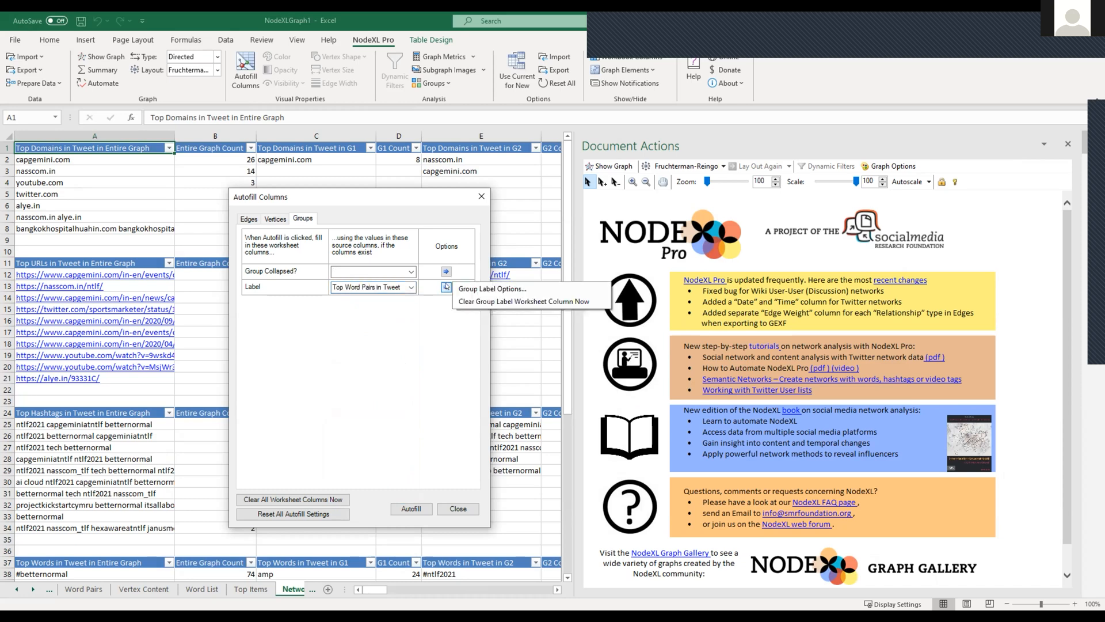
click(483, 288)
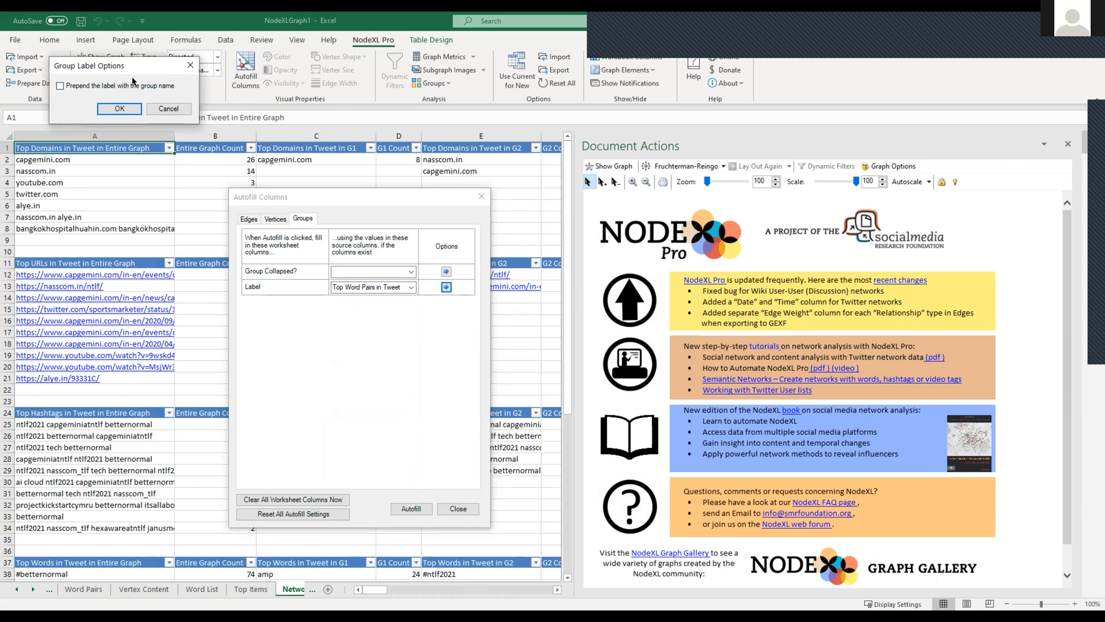
click(120, 108)
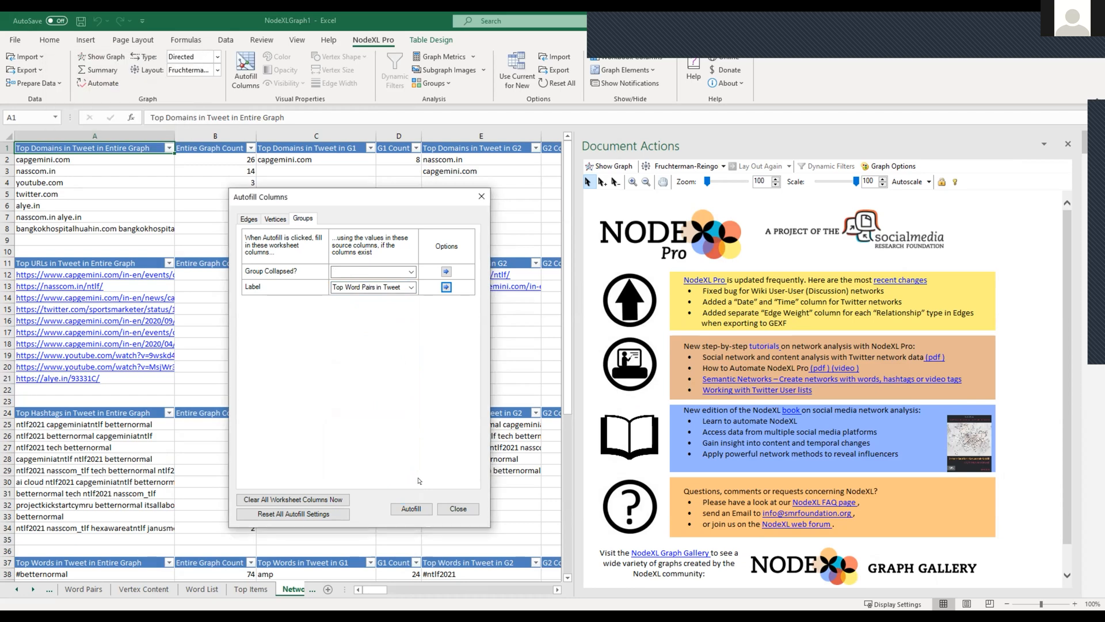
- Autofill the worksheet columns, close the autofill settings and check vertex tooltips in the graph
click(411, 508)
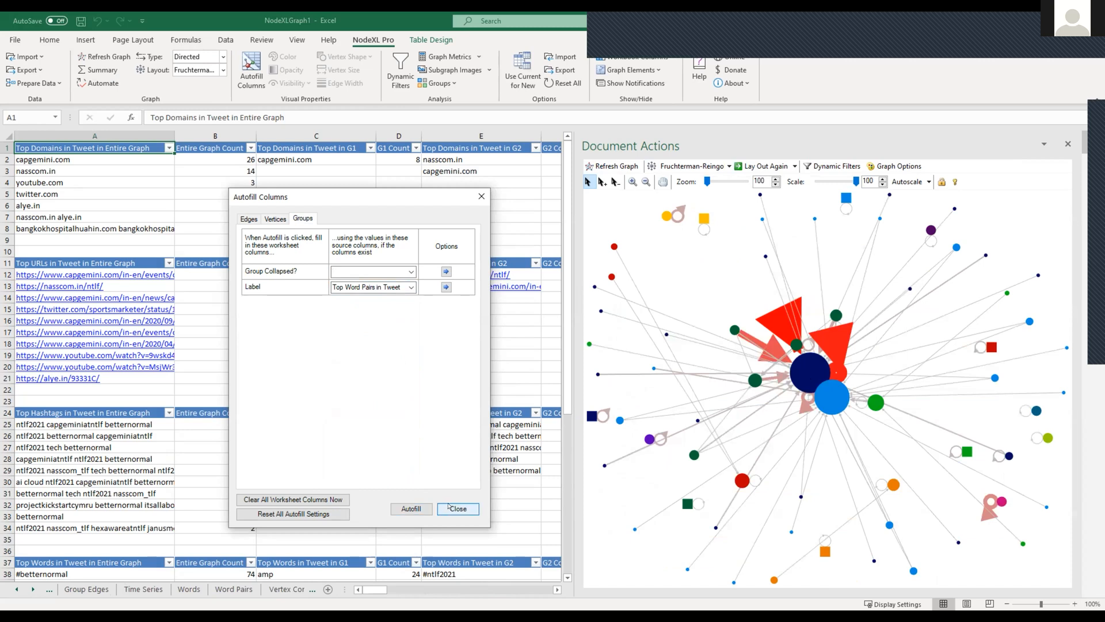
click(450, 514)
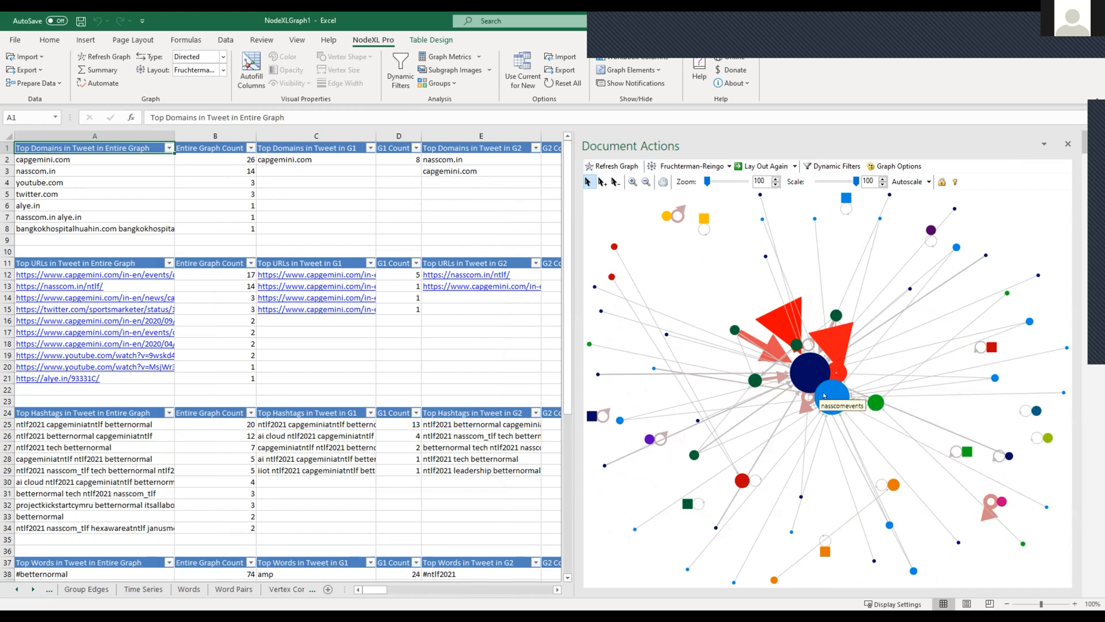
mouse_move(874, 403)
- Go back to the Edges worksheet to view its autofilled color and width columns
click(8, 587)
click(14, 589)
click(14, 589)
click(14, 589)
click(14, 589)
click(63, 590)
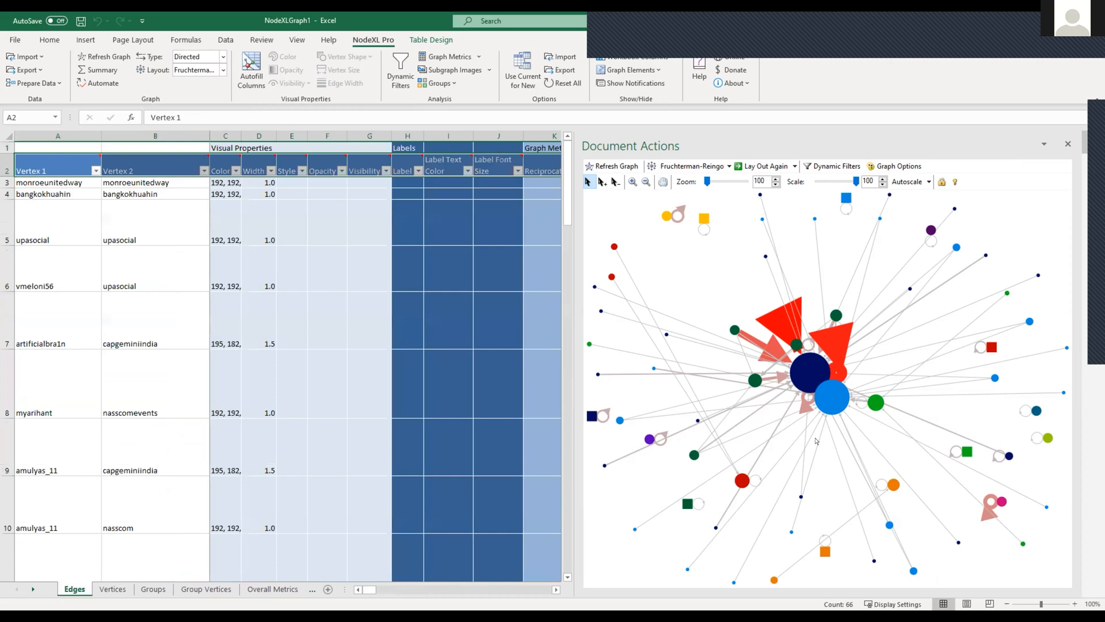
- Select the nasscomevents vertex and one of its outlying connected vertices in the graph to examine their linked edges and worksheet rows
click(817, 396)
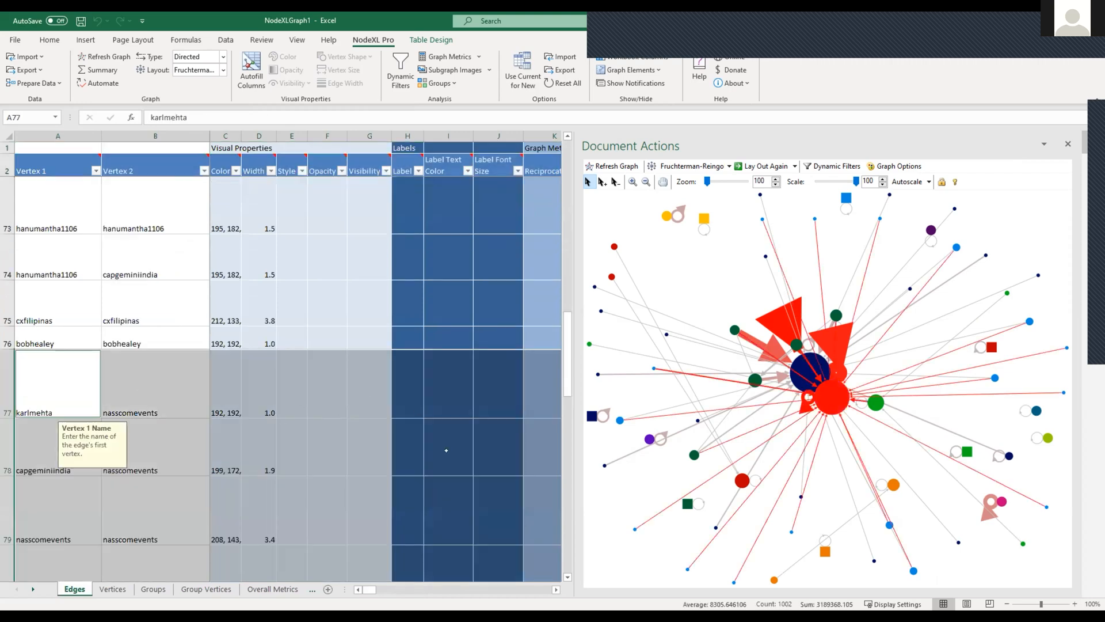
scroll(566, 389, down, 1)
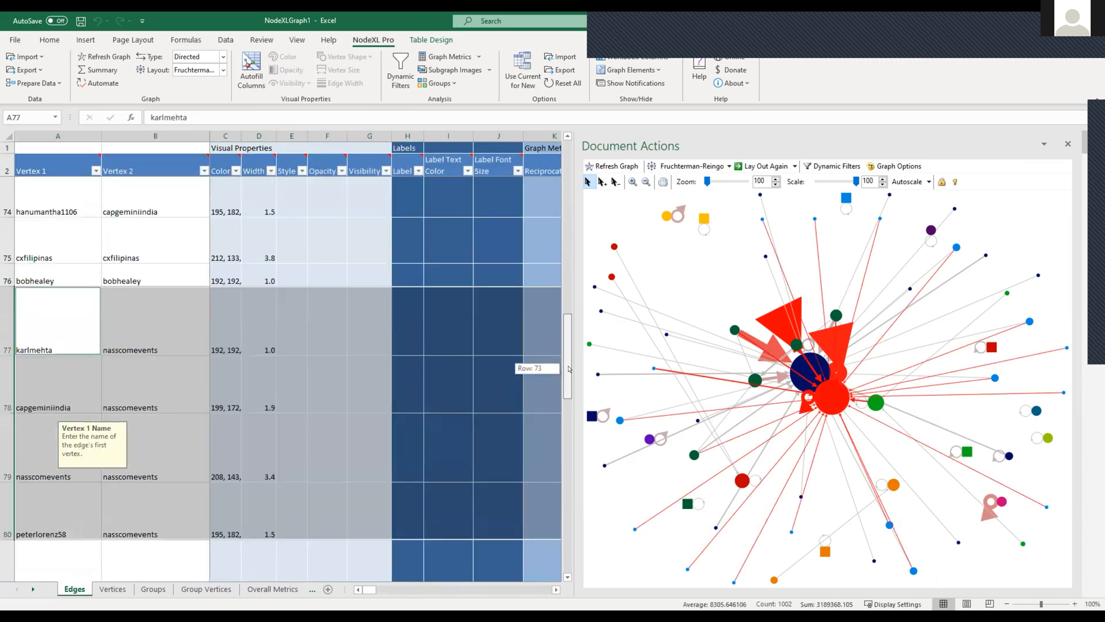
mouse_move(365, 590)
mouse_down()
mouse_move(419, 591)
mouse_move(369, 589)
mouse_up()
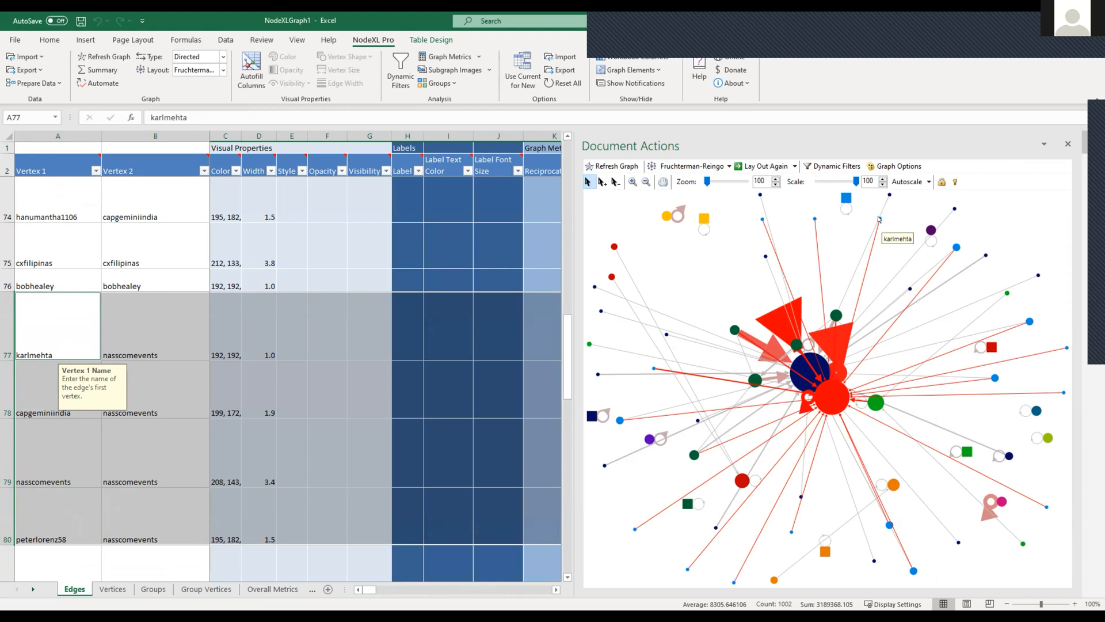
click(880, 218)
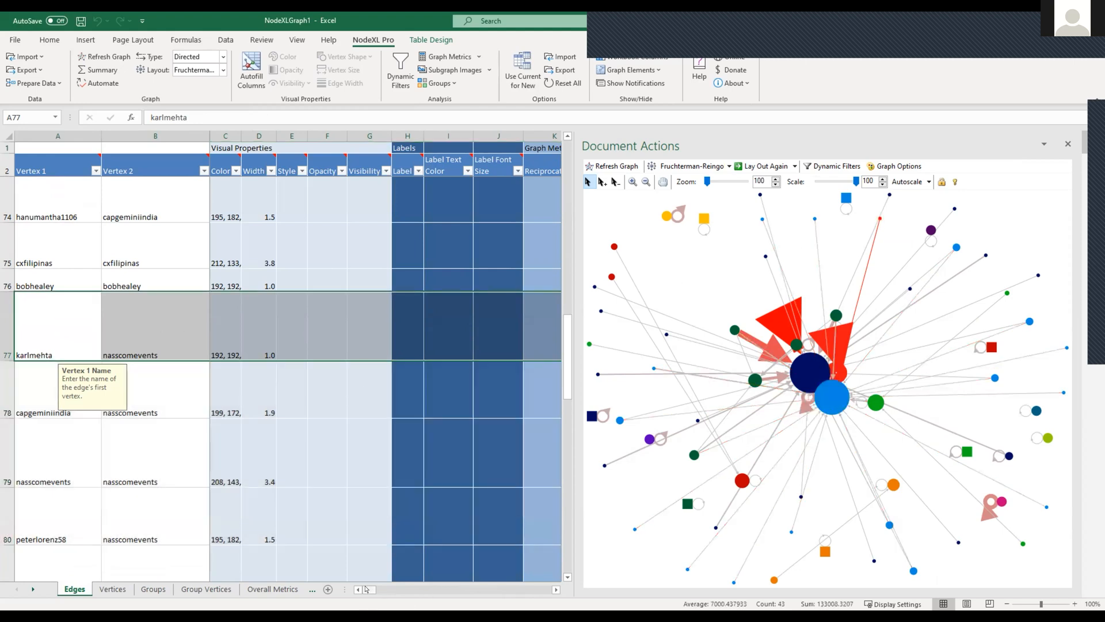
mouse_move(366, 588)
mouse_down()
mouse_move(422, 581)
mouse_move(369, 583)
mouse_up()
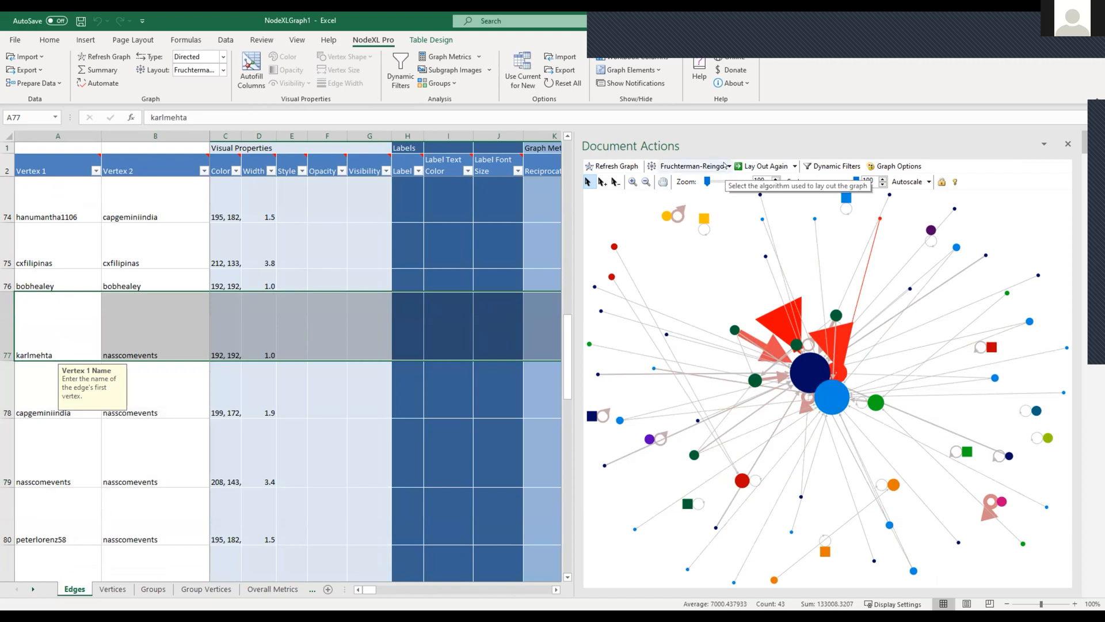
- Lay out each of the graph's groups in its own box, using the Grid layout for groups without many edges, and lay out the graph again
click(727, 165)
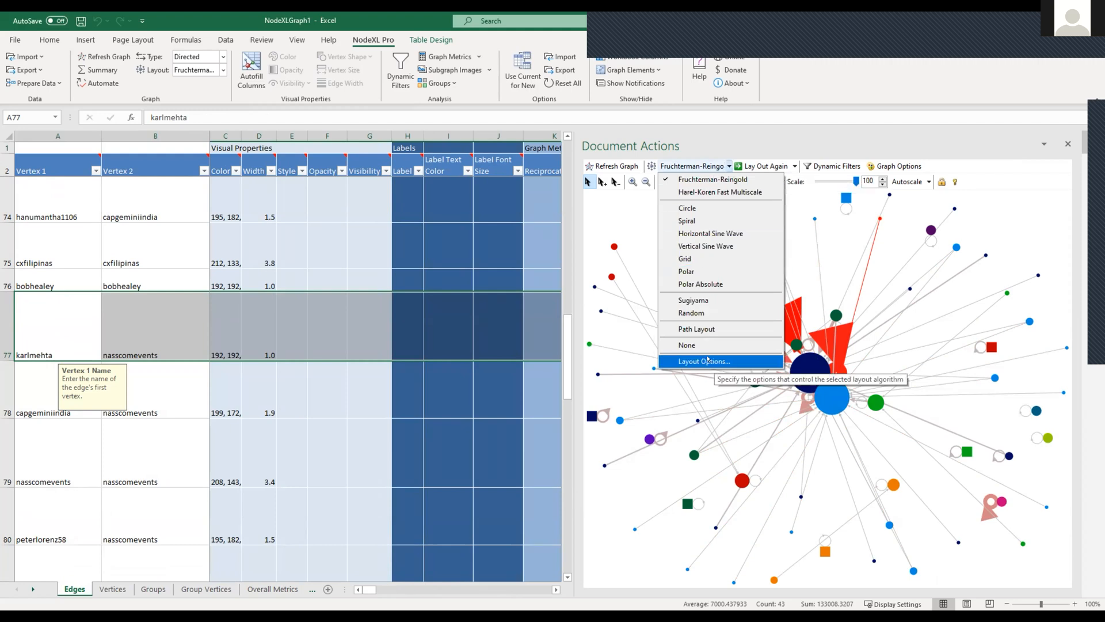
click(707, 361)
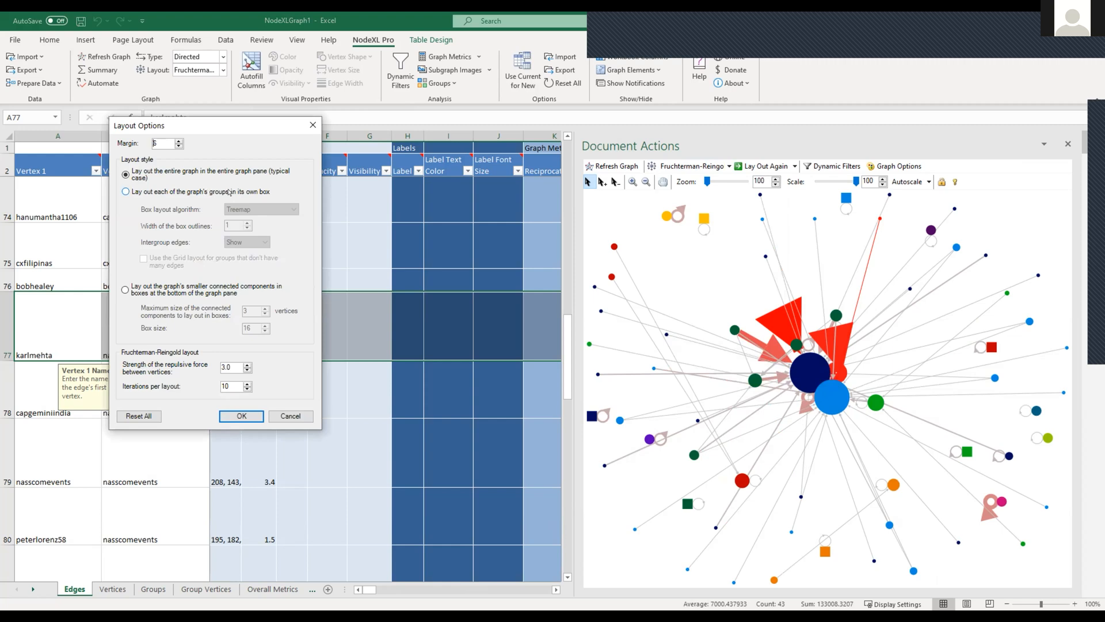
click(244, 192)
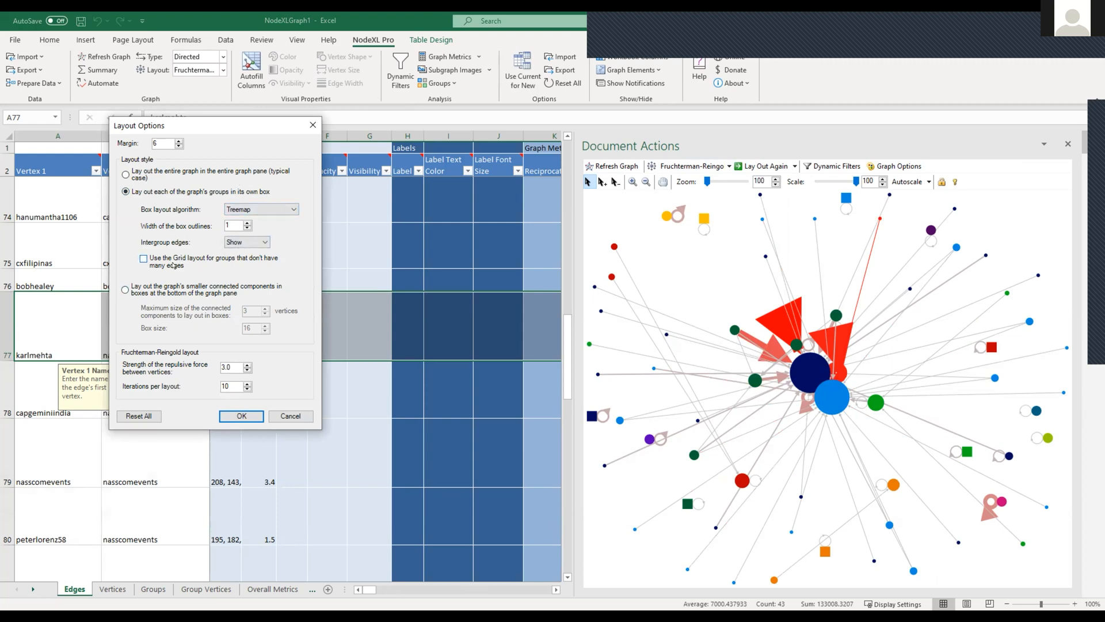
click(165, 261)
click(236, 415)
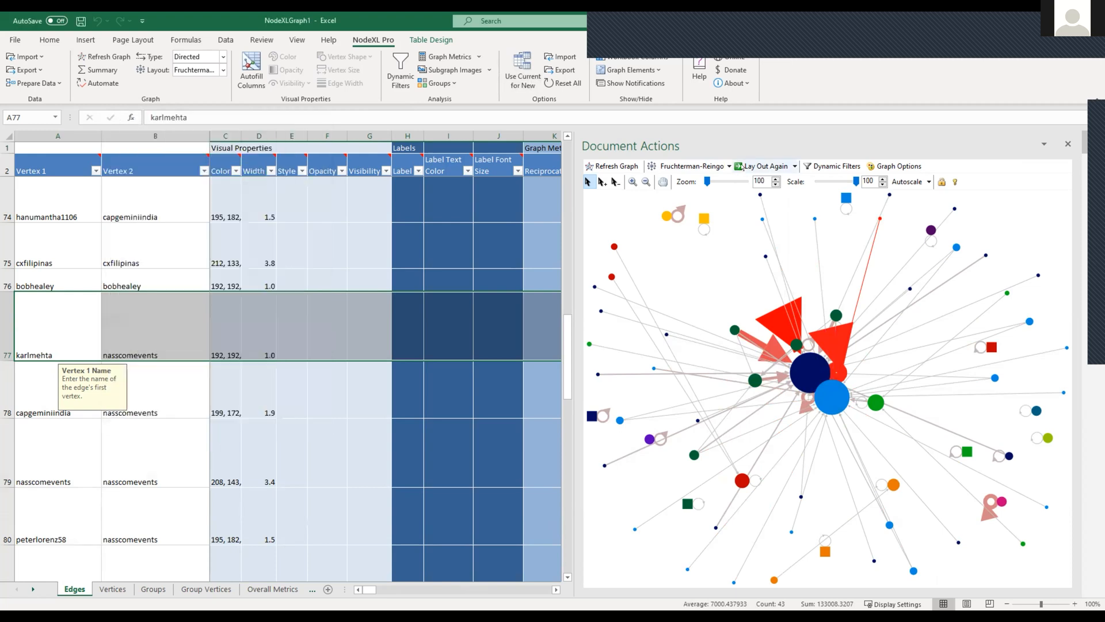
click(760, 164)
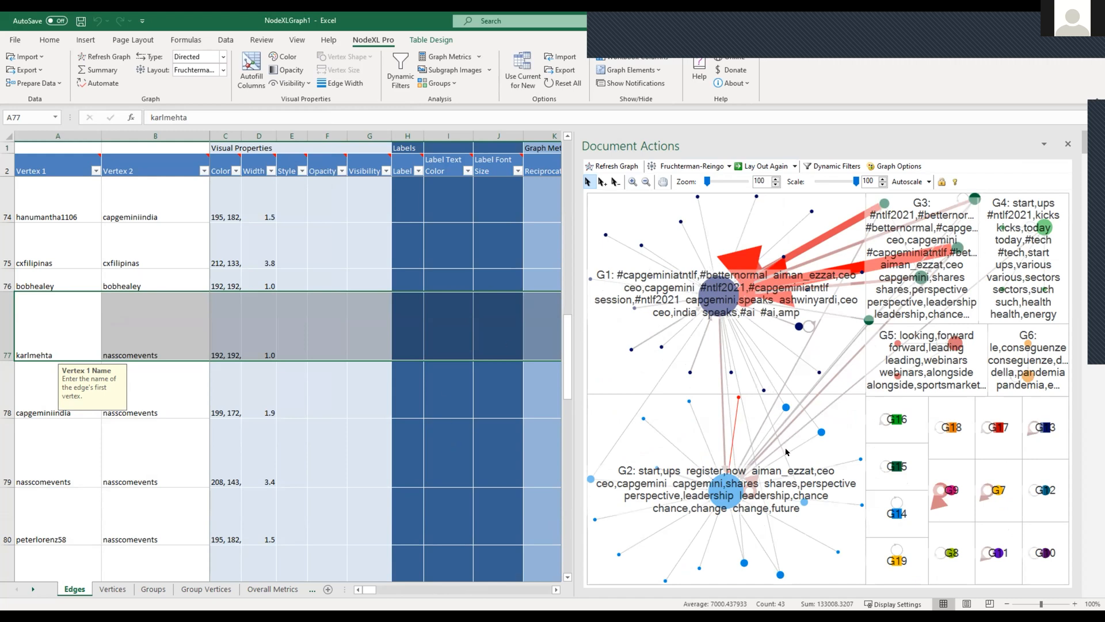
- Set the group box label font size to 9 in the graph options
click(900, 165)
click(180, 147)
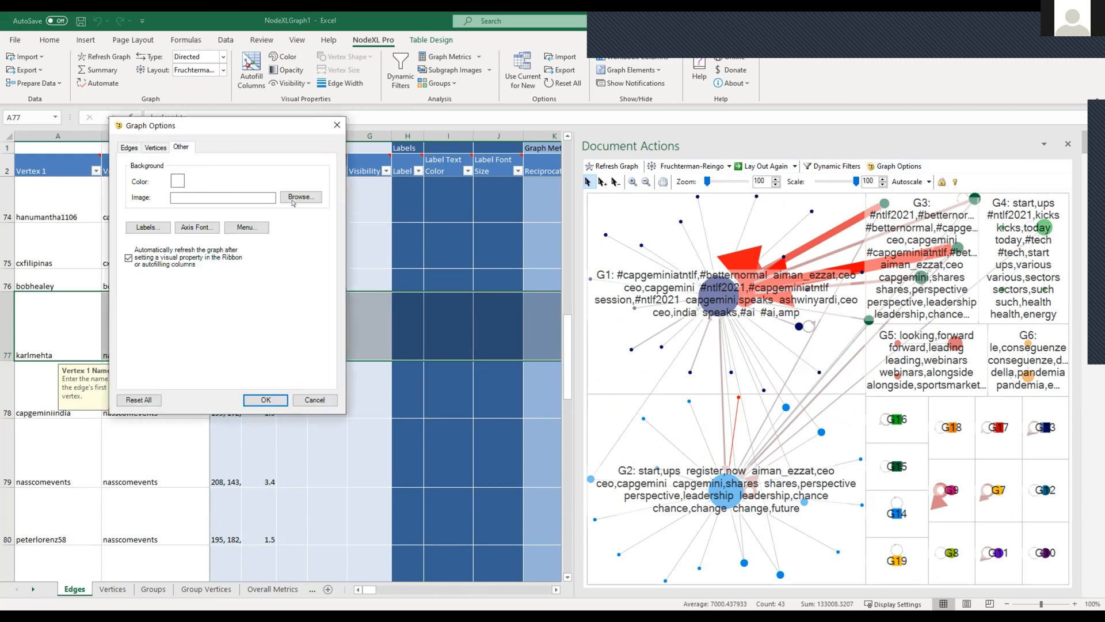
click(153, 221)
click(430, 171)
click(615, 192)
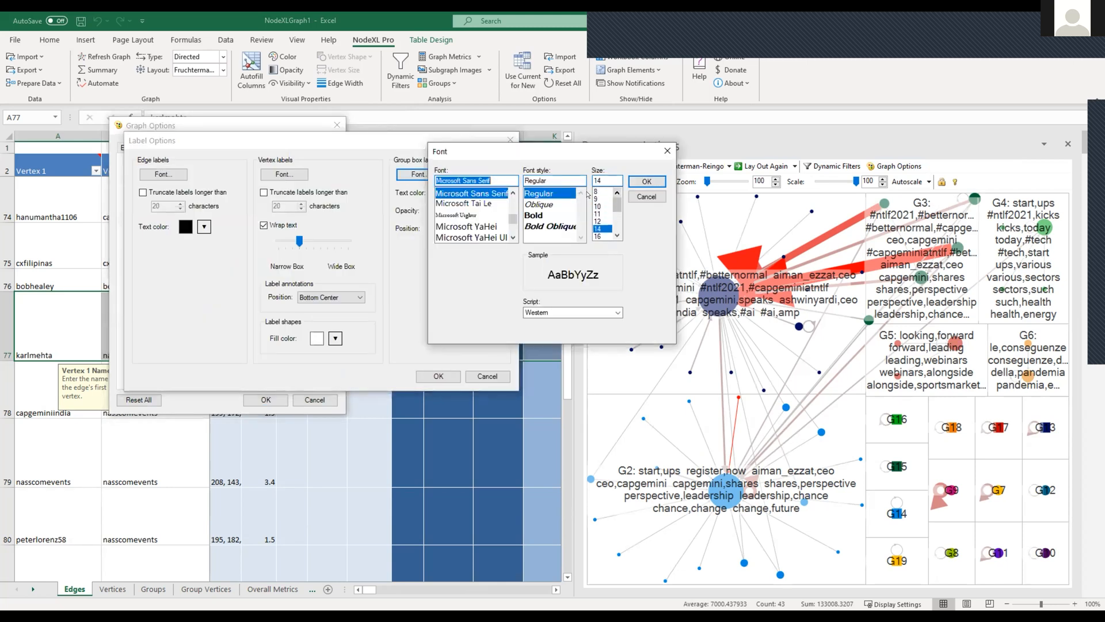
click(599, 199)
click(643, 182)
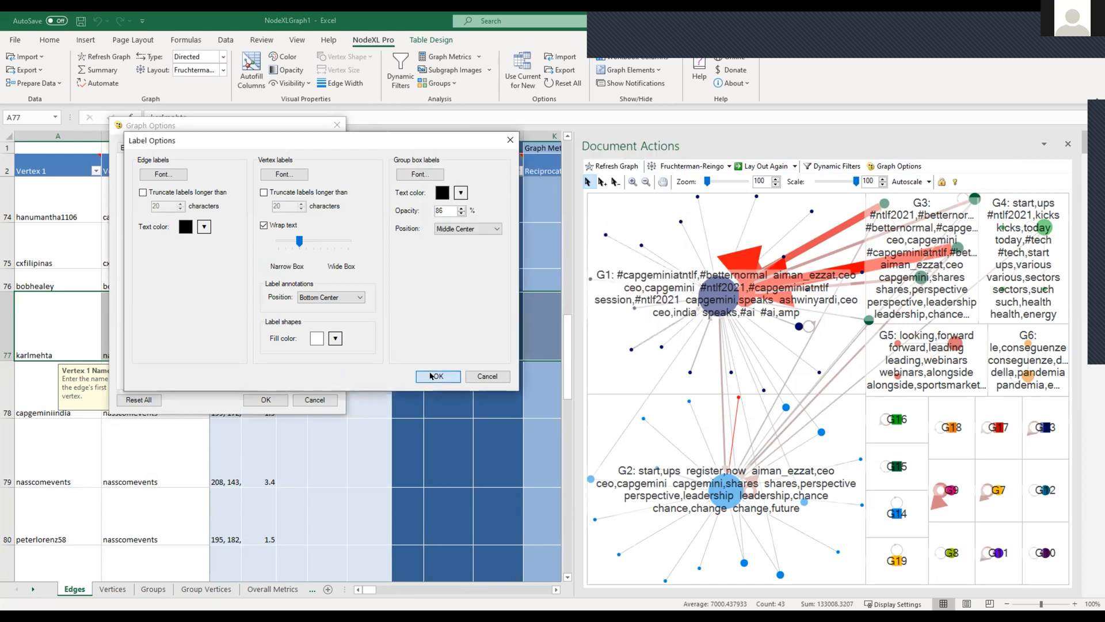
click(438, 376)
click(257, 397)
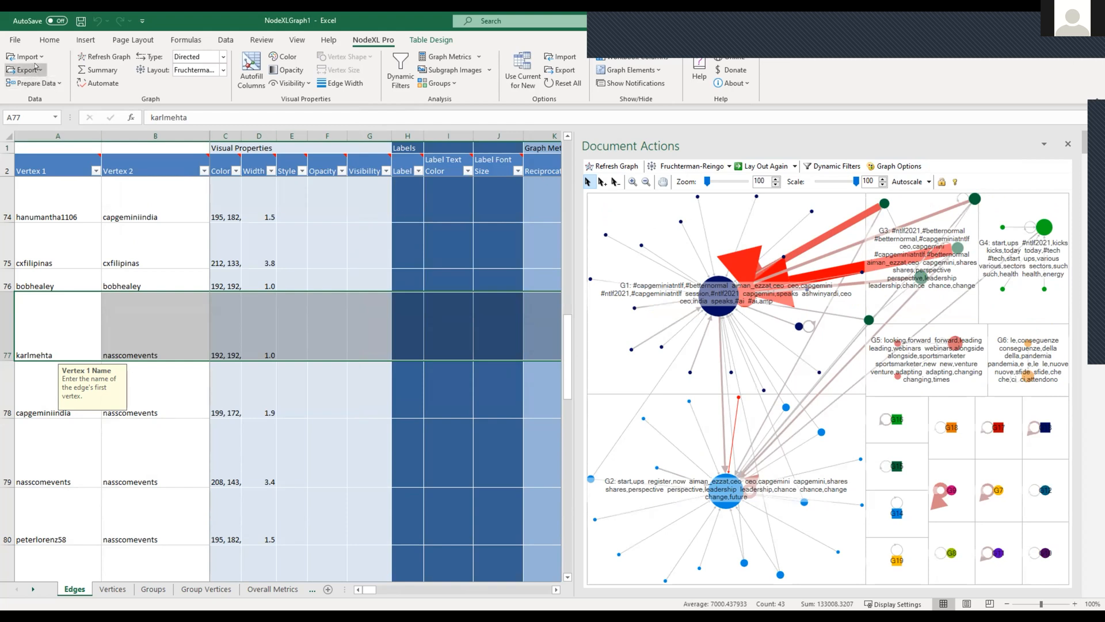
- Review the available export formats and look over the Groups worksheet before returning to the Edges worksheet
click(35, 68)
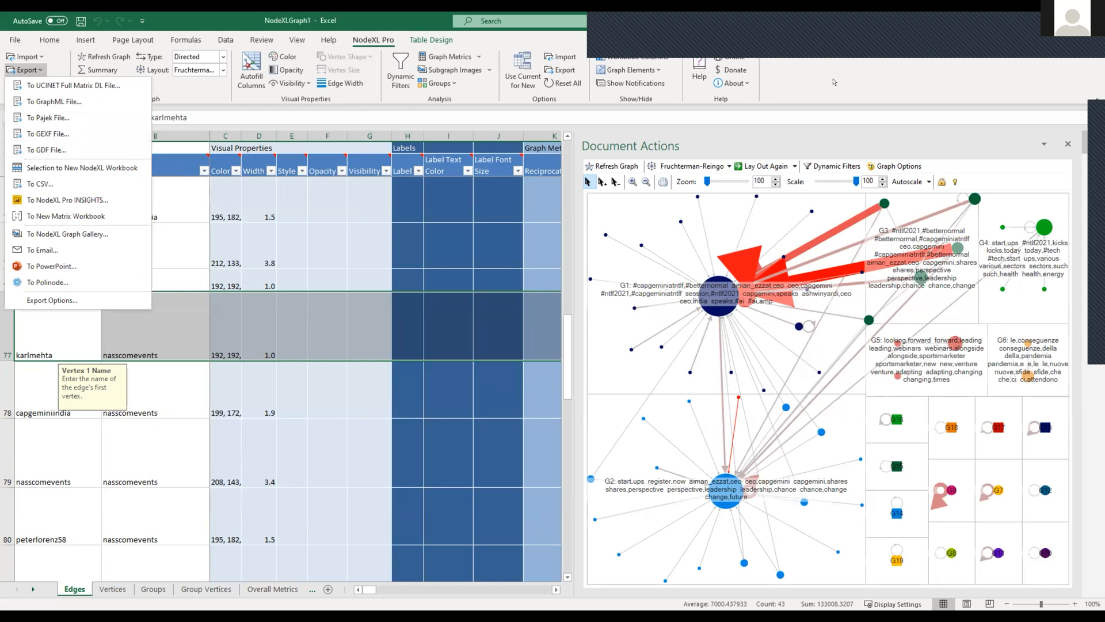
click(835, 81)
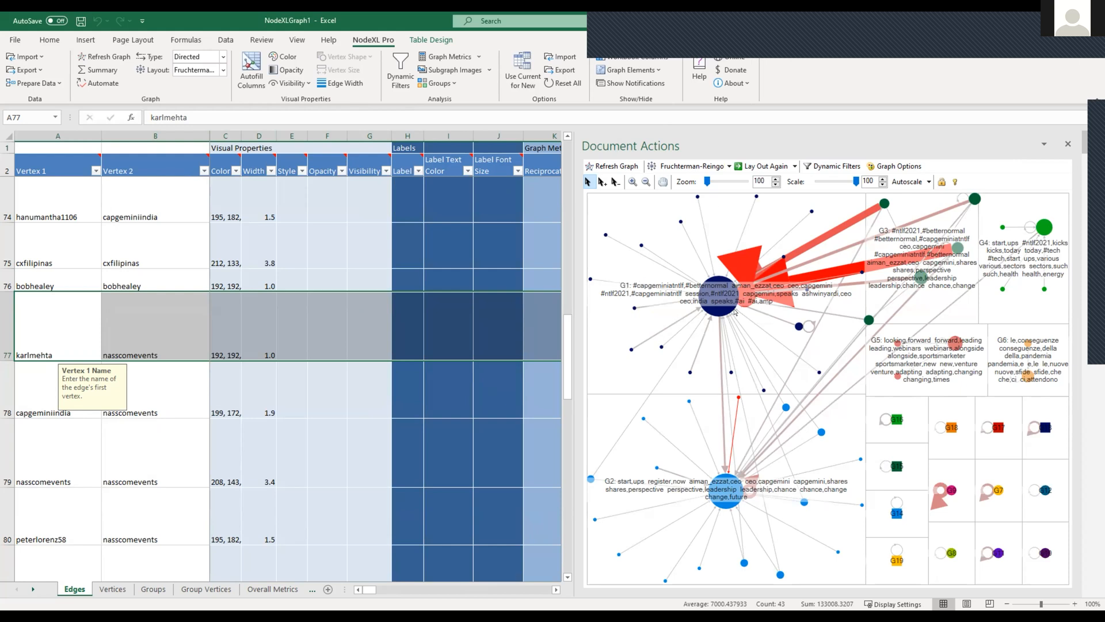
click(154, 588)
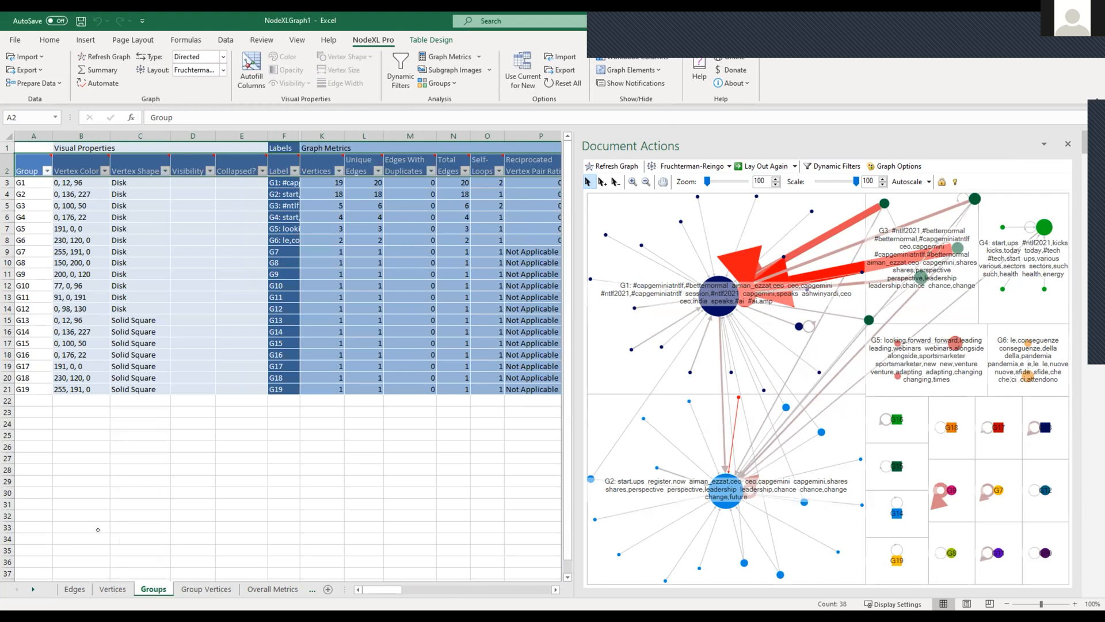
click(74, 589)
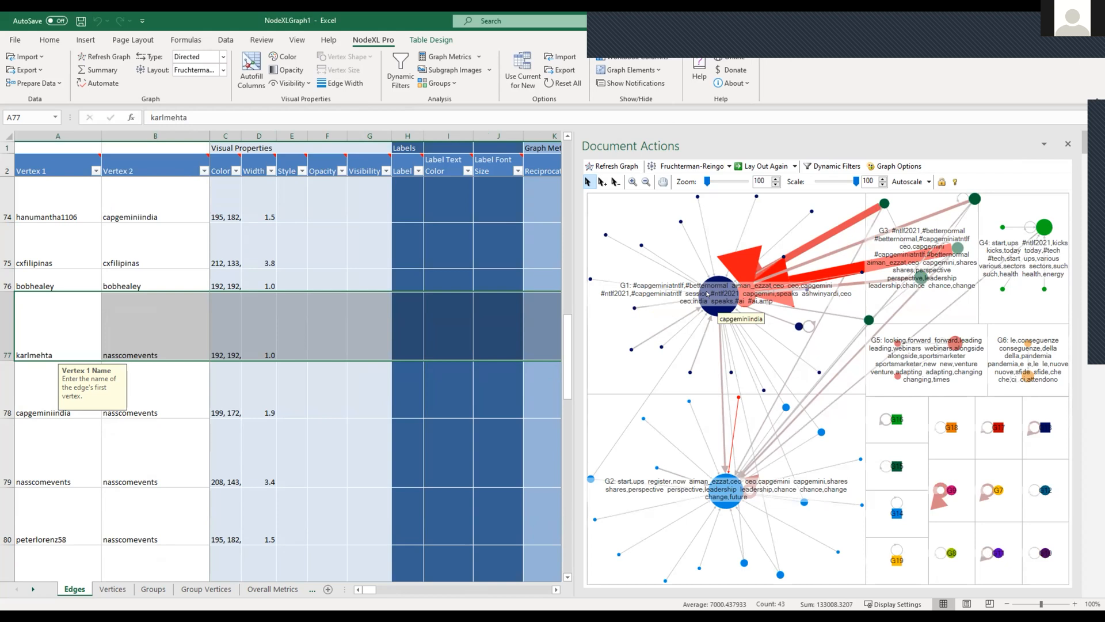
- Select the capgeminiindia vertex in the graph to examine its edges and its metrics in the Vertices worksheet, and clear the selection
click(708, 294)
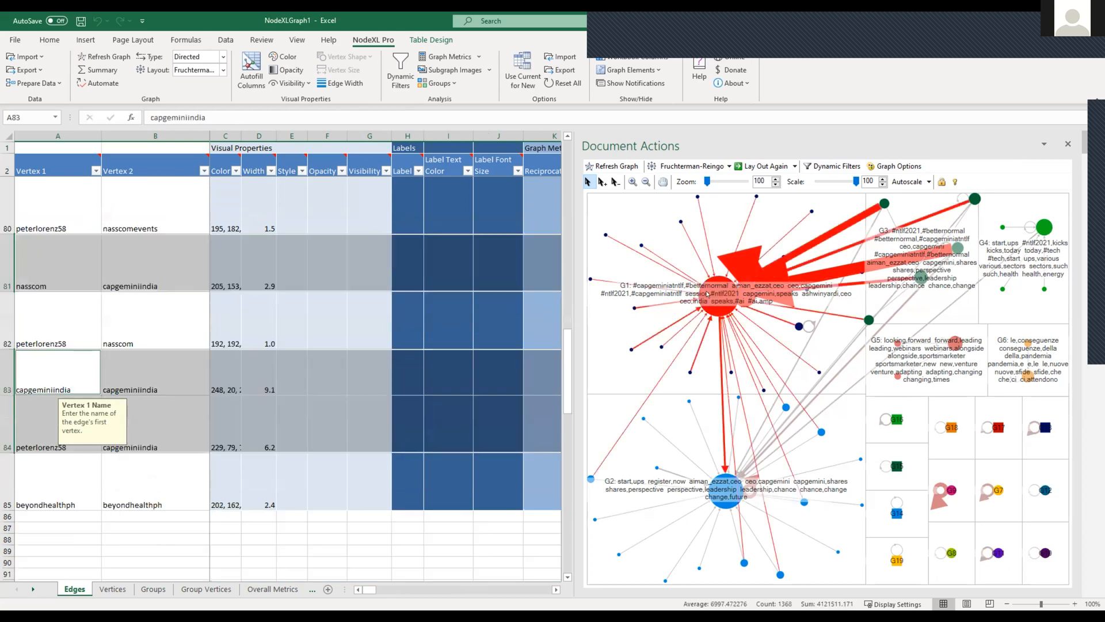
mouse_move(365, 589)
mouse_down()
mouse_move(420, 589)
mouse_move(368, 589)
mouse_up()
click(112, 589)
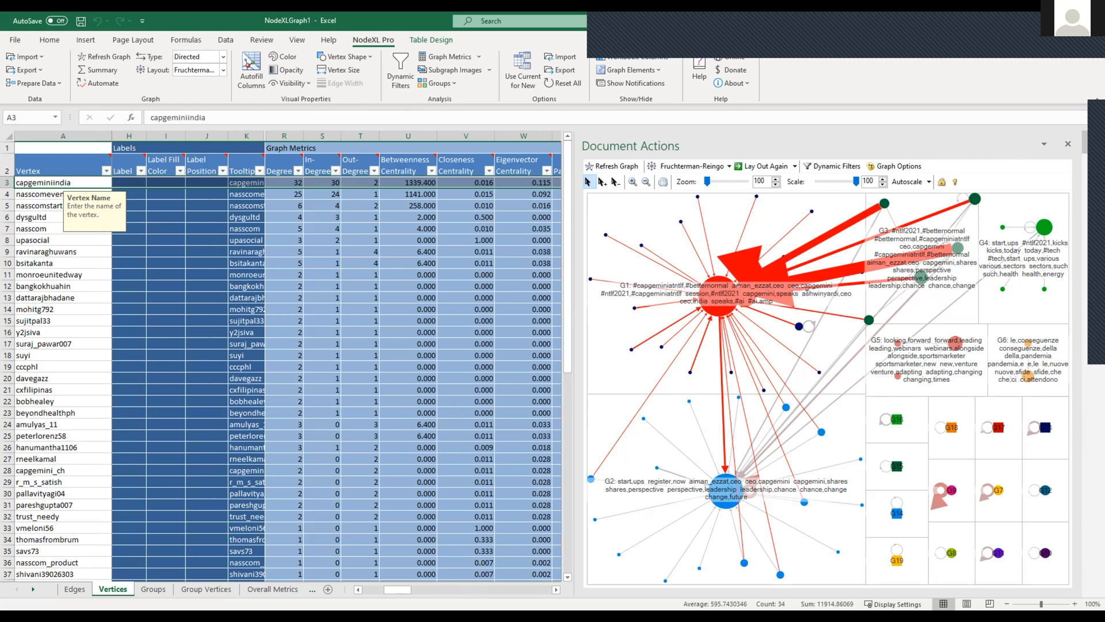
click(621, 377)
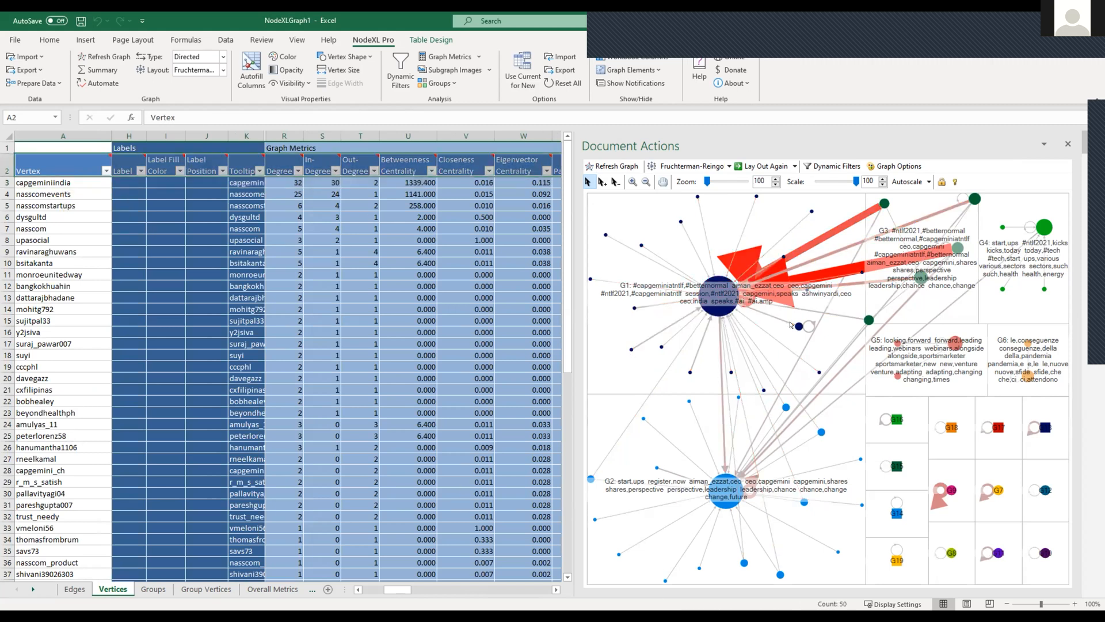
- Inspect the vertices that link groups G1, G2 and G3, and view the graph's copy and save image options
mouse_move(791, 325)
mouse_move(863, 320)
mouse_move(724, 482)
right_click(688, 385)
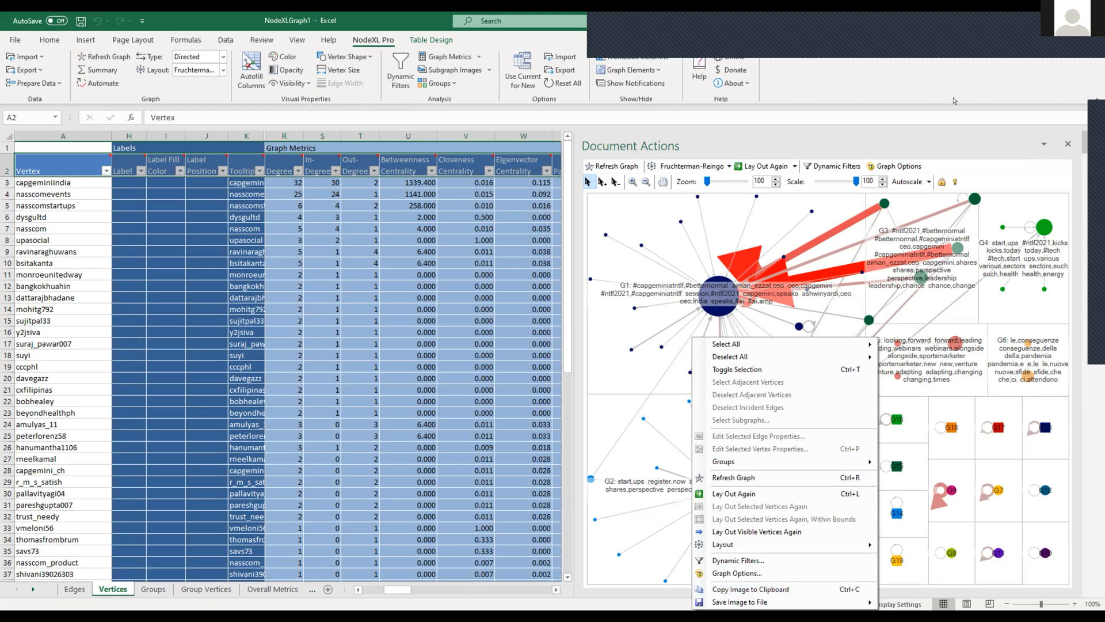
click(945, 84)
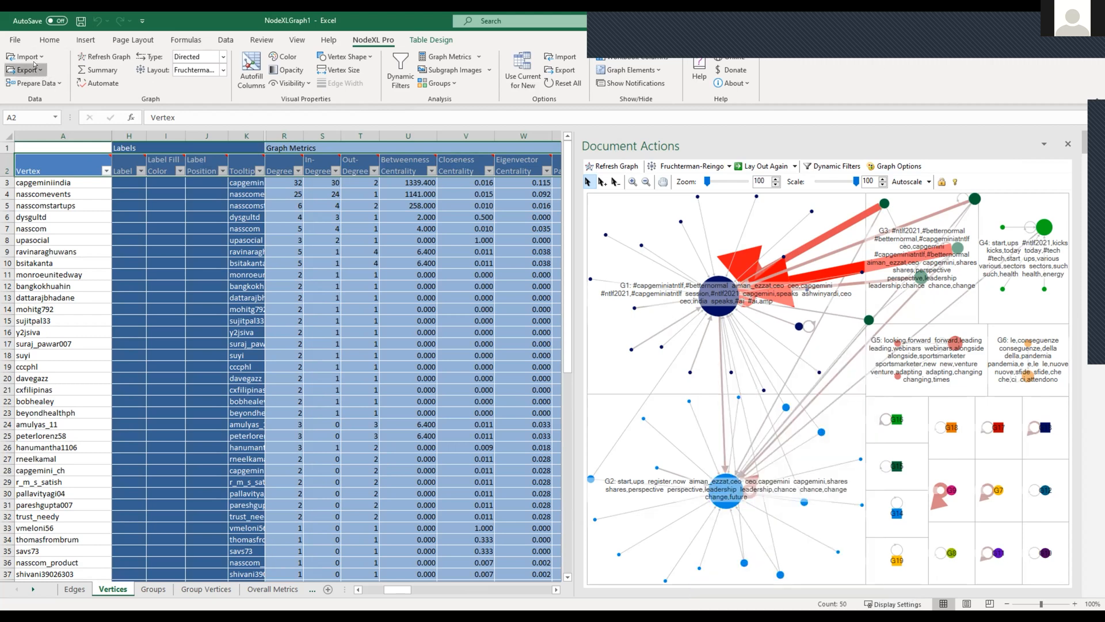
- Export the network to a GraphML file named "NOdeXL Demo" in the Documents folder, accepting the merging of duplicate edges
click(25, 70)
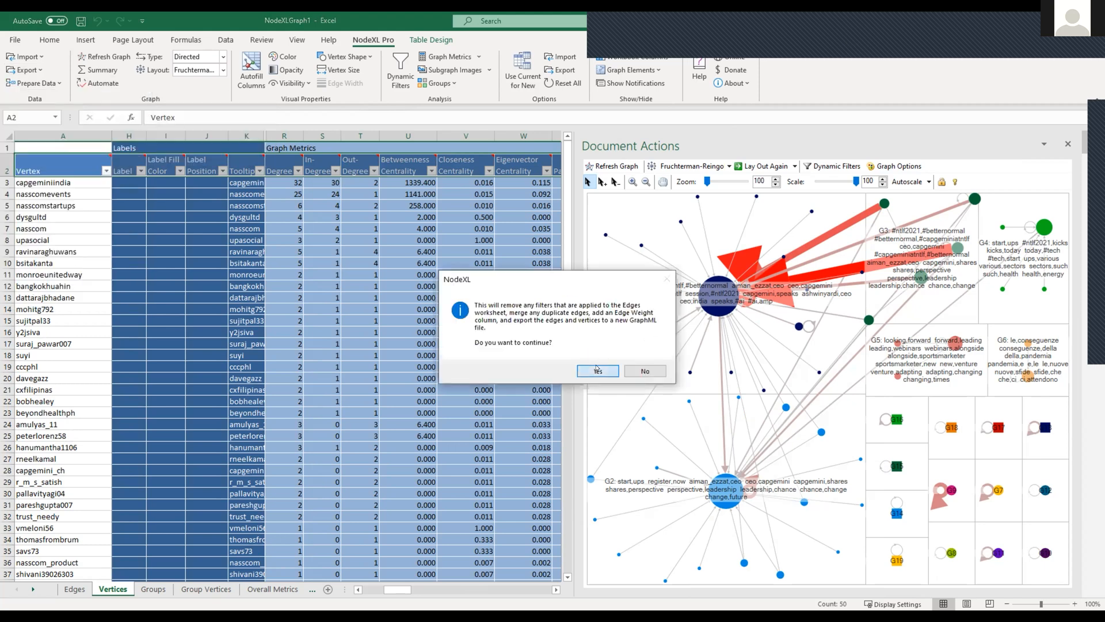
click(599, 370)
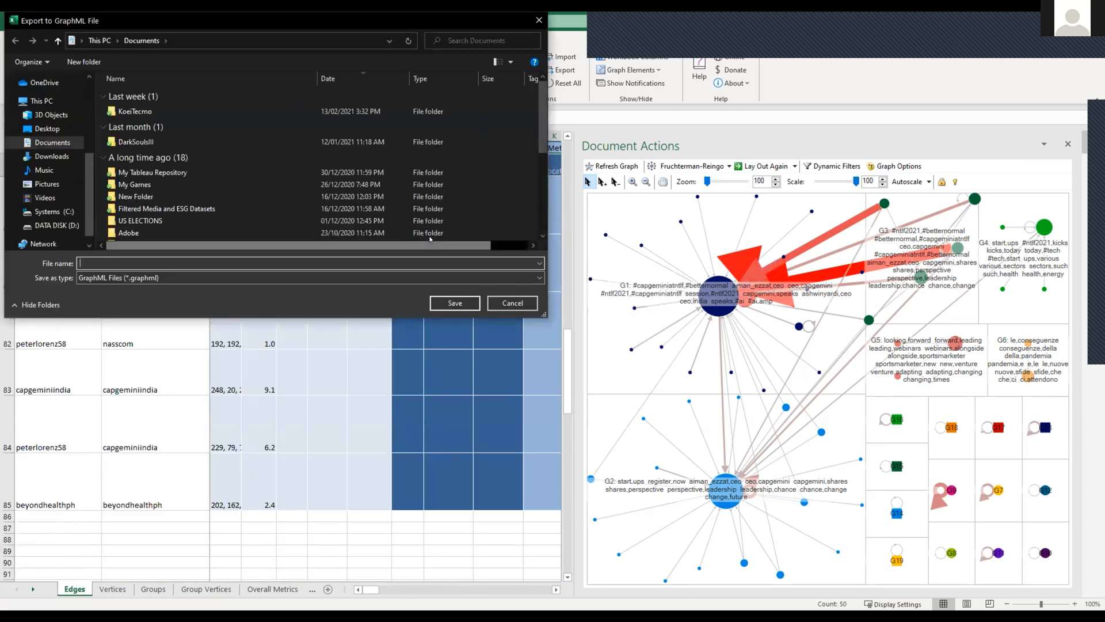
text(NOdeXL Demo)
key(Return)
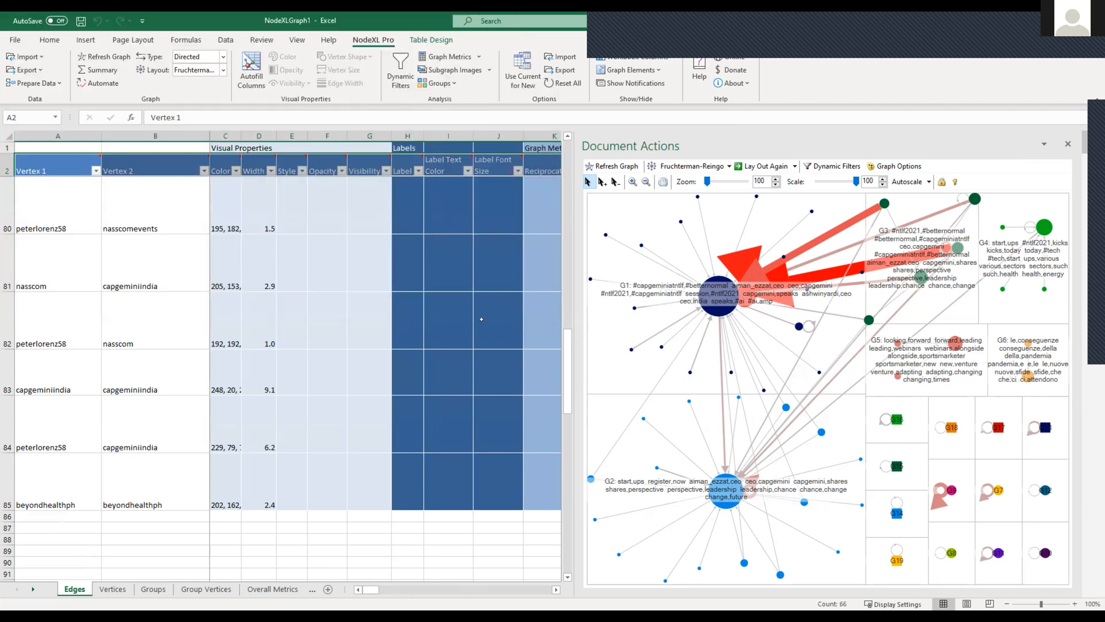
click(714, 301)
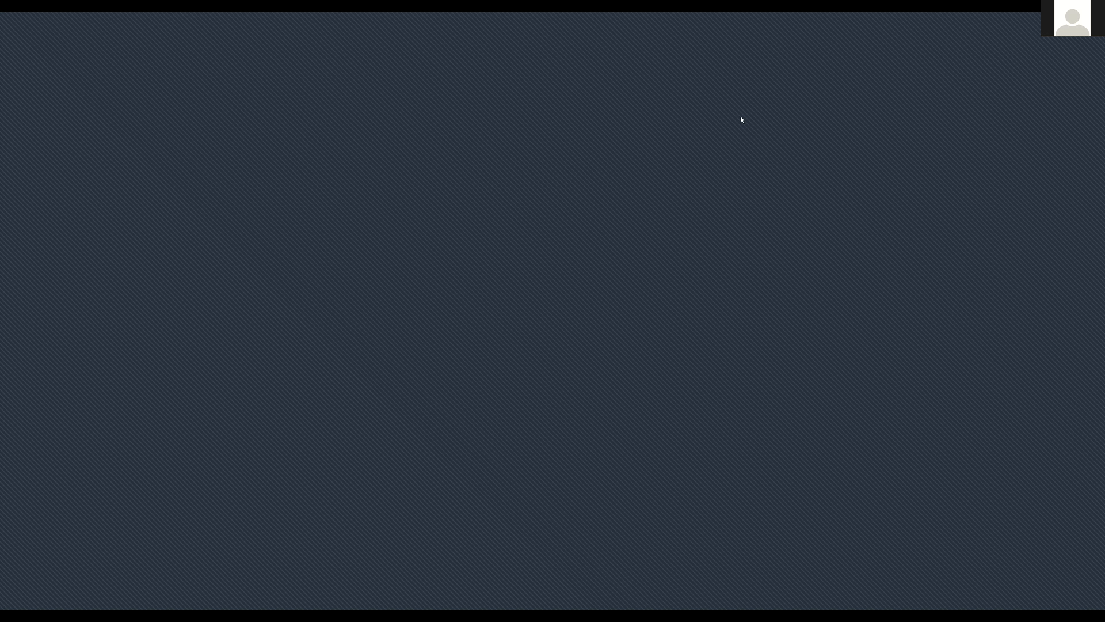
- Switch to the browser, go to drive.google.com in a new tab and open the "Relocalization - January 2021 - Greenpeace" folder
key(ctrl+t)
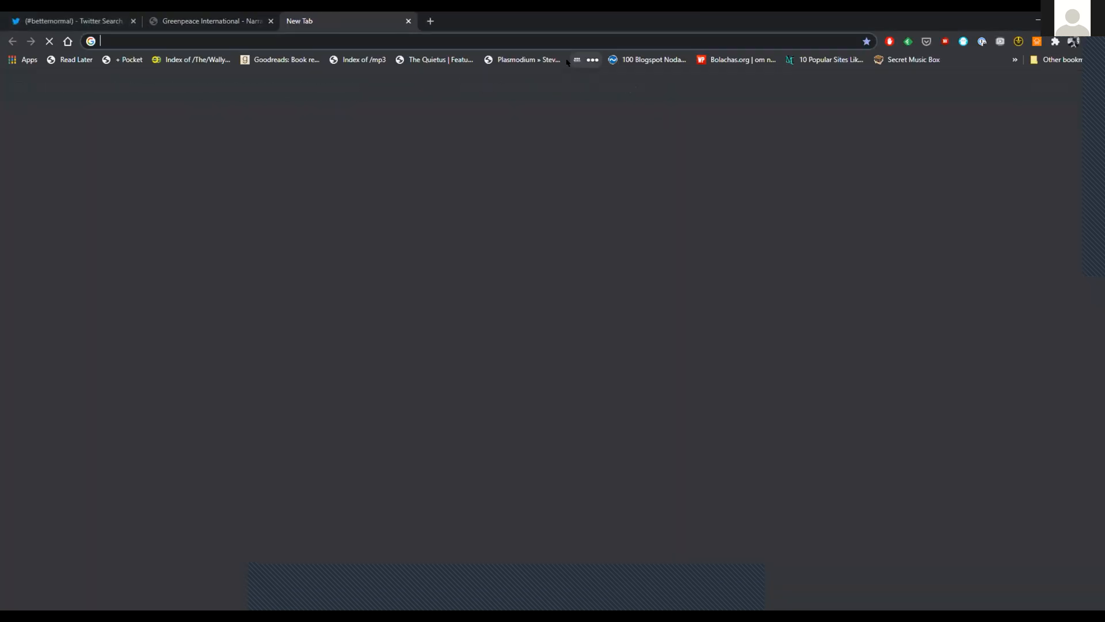
text(drive.google.com)
click(567, 62)
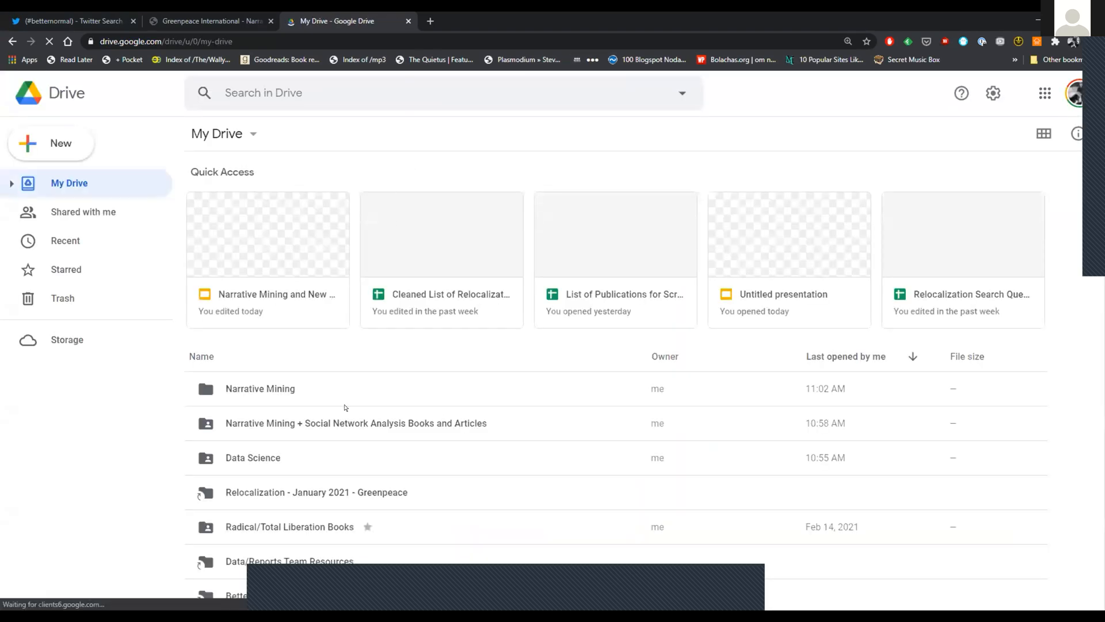
scroll(357, 406, down, 3)
double_click(372, 320)
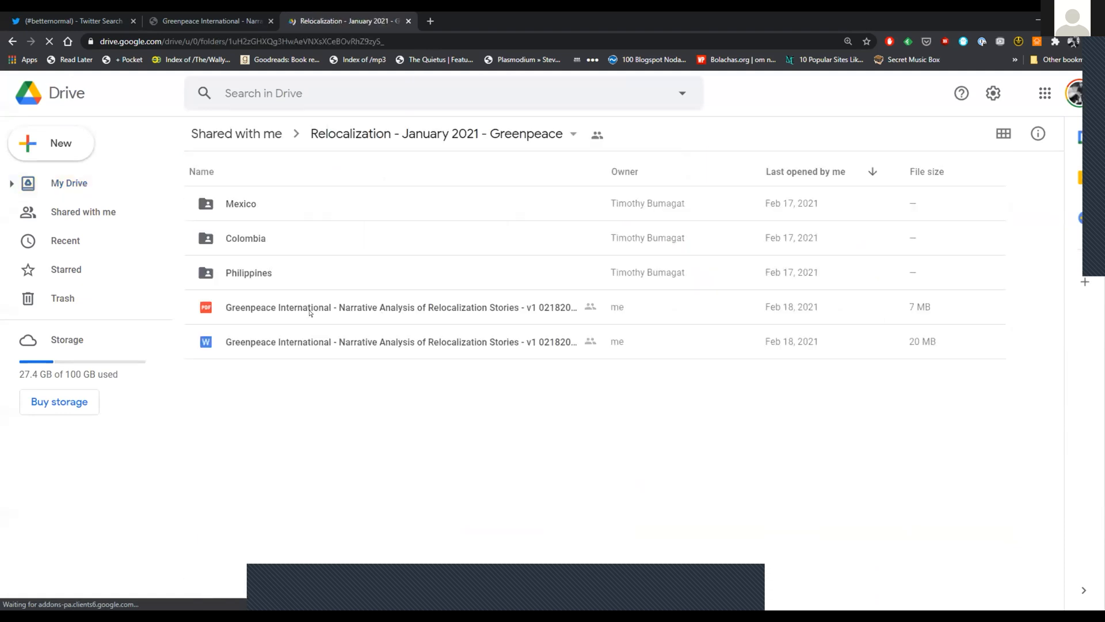
- Check the Colombia folder, open Relocalization PH Network Map.xlsx from the Philippines folder, and return to the Philippines folder listing
double_click(248, 237)
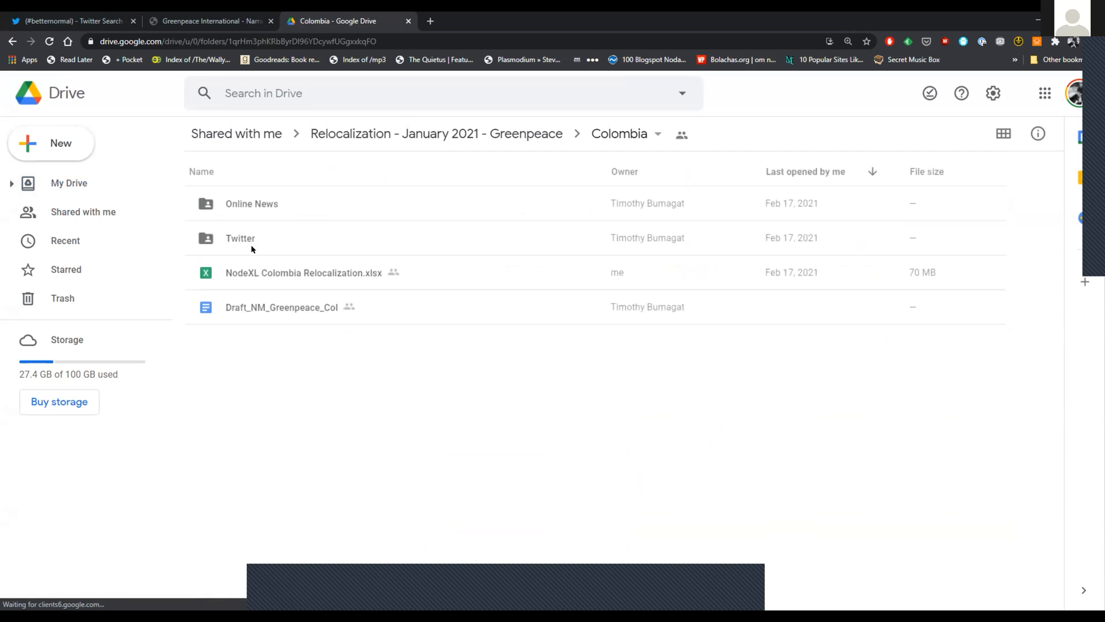
key(alt+Left)
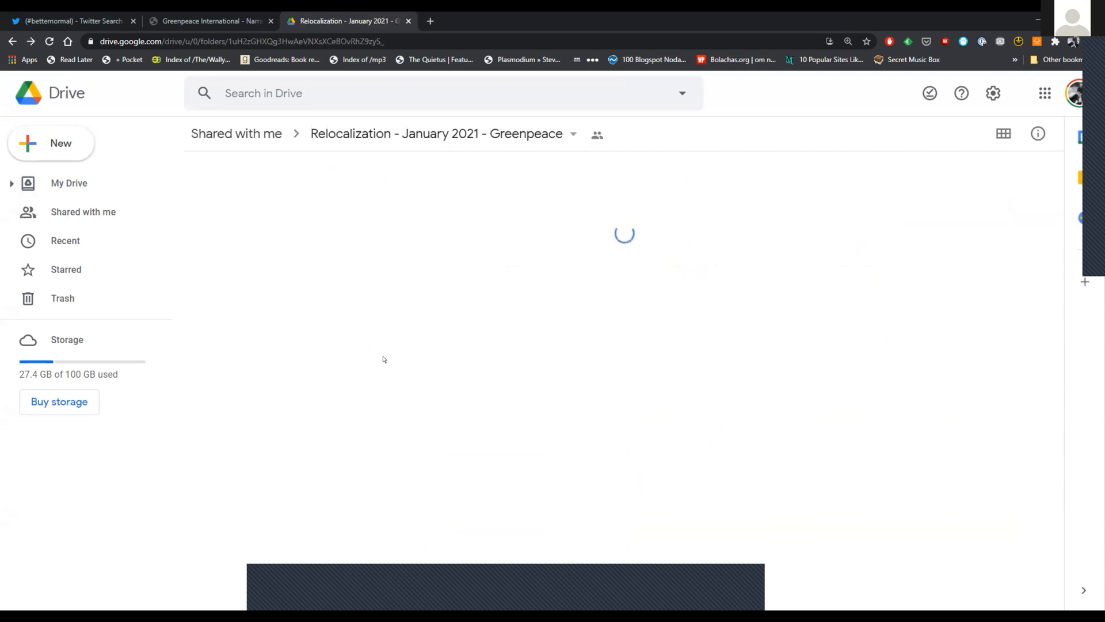
double_click(273, 269)
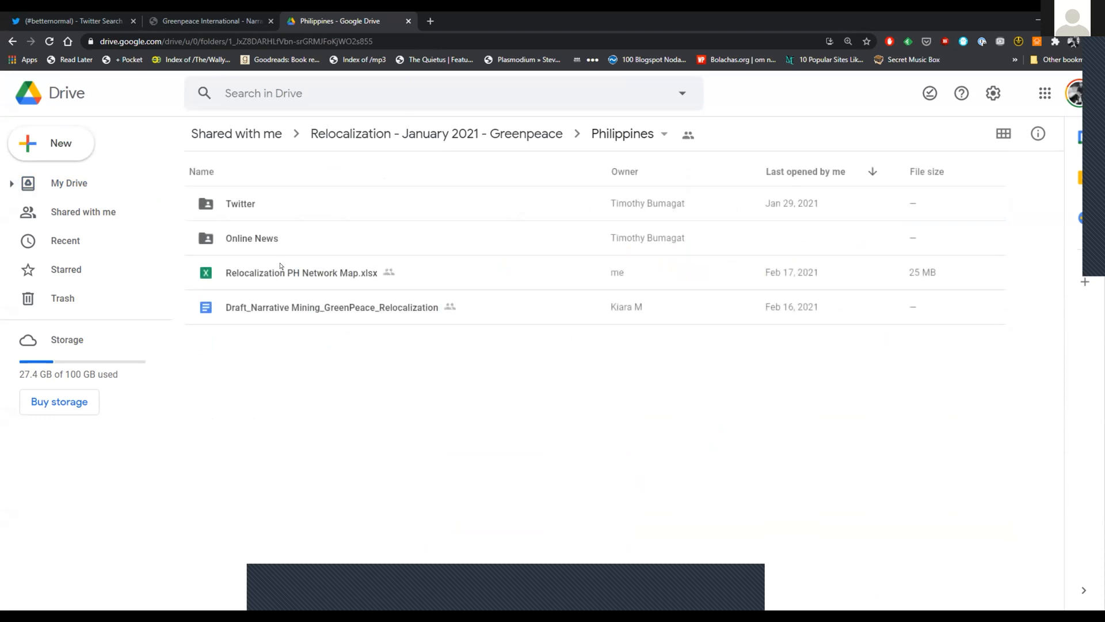
double_click(355, 269)
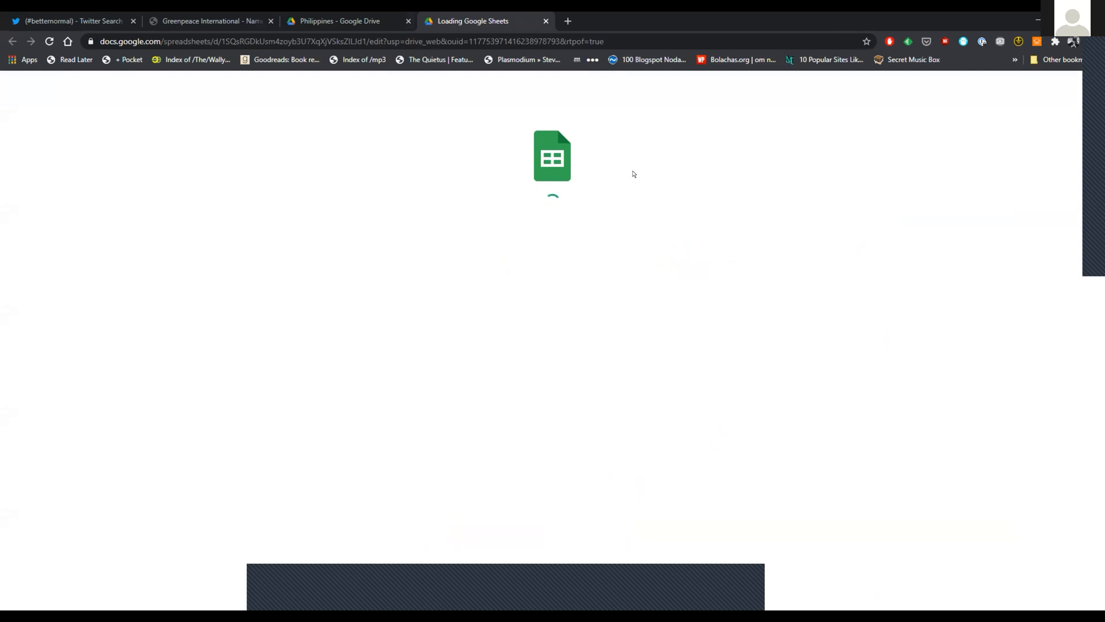
click(338, 21)
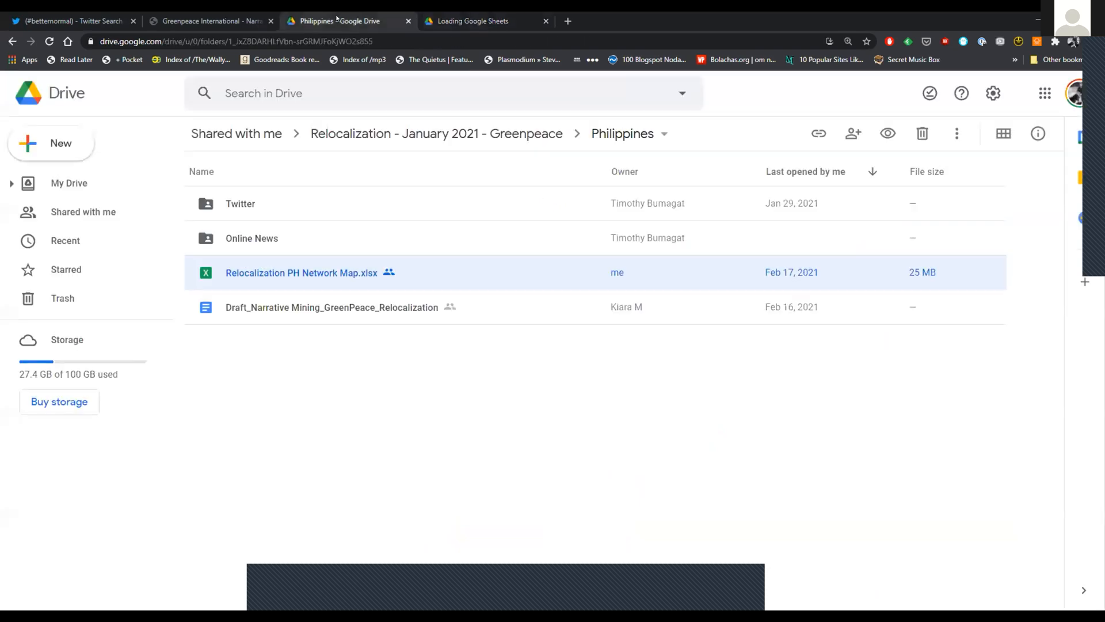
- Download Relocalization PH Network Map.xlsx from the Philippines folder
right_click(437, 276)
right_click(382, 274)
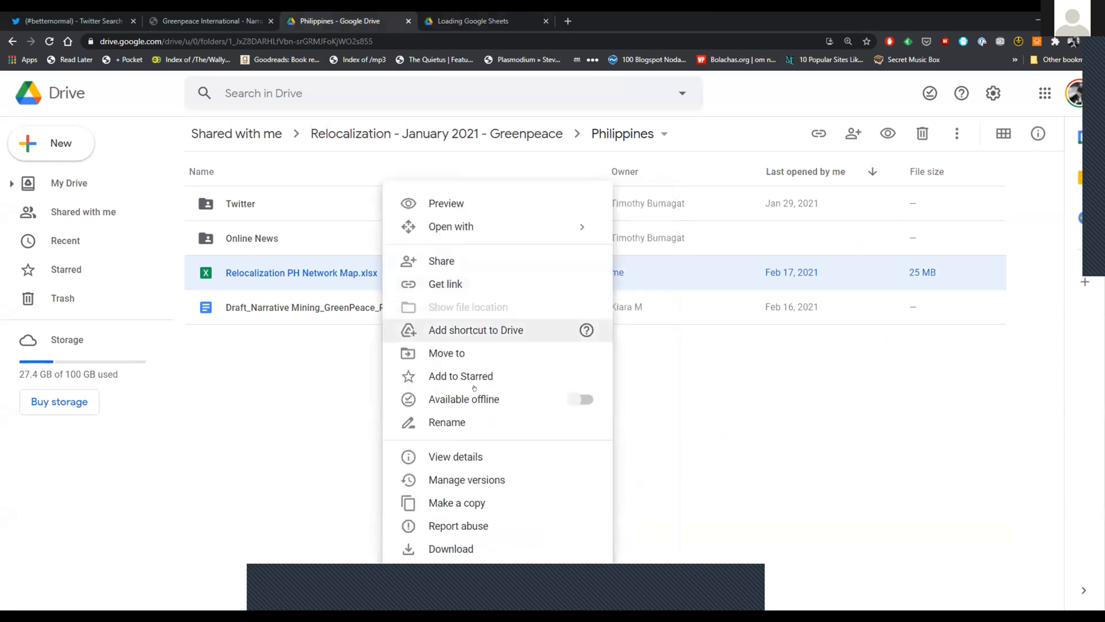
click(474, 548)
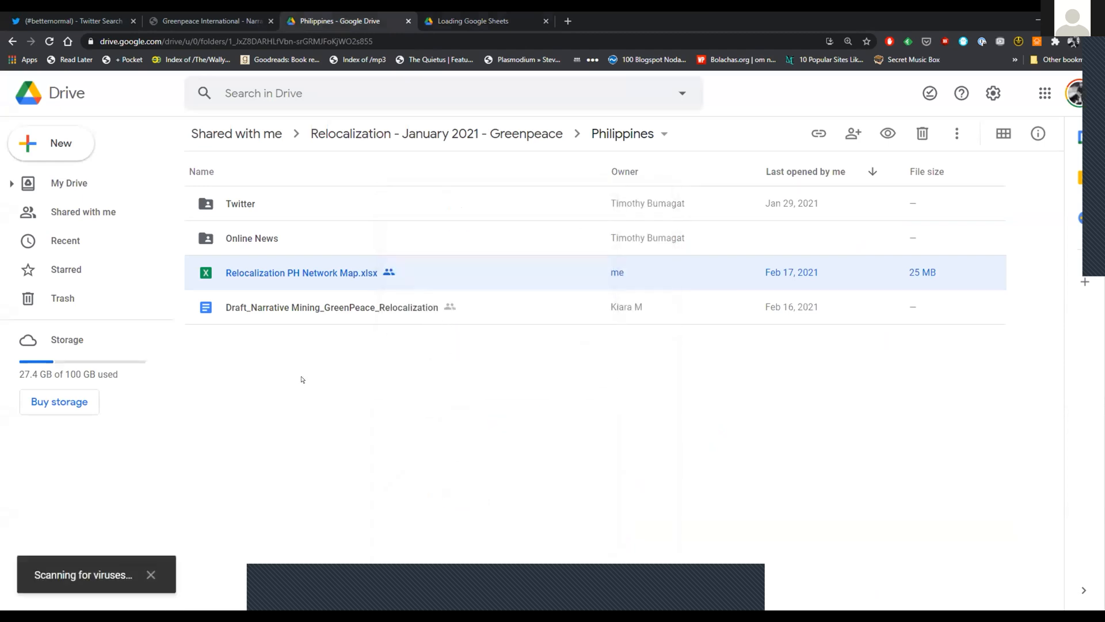
click(472, 21)
click(340, 20)
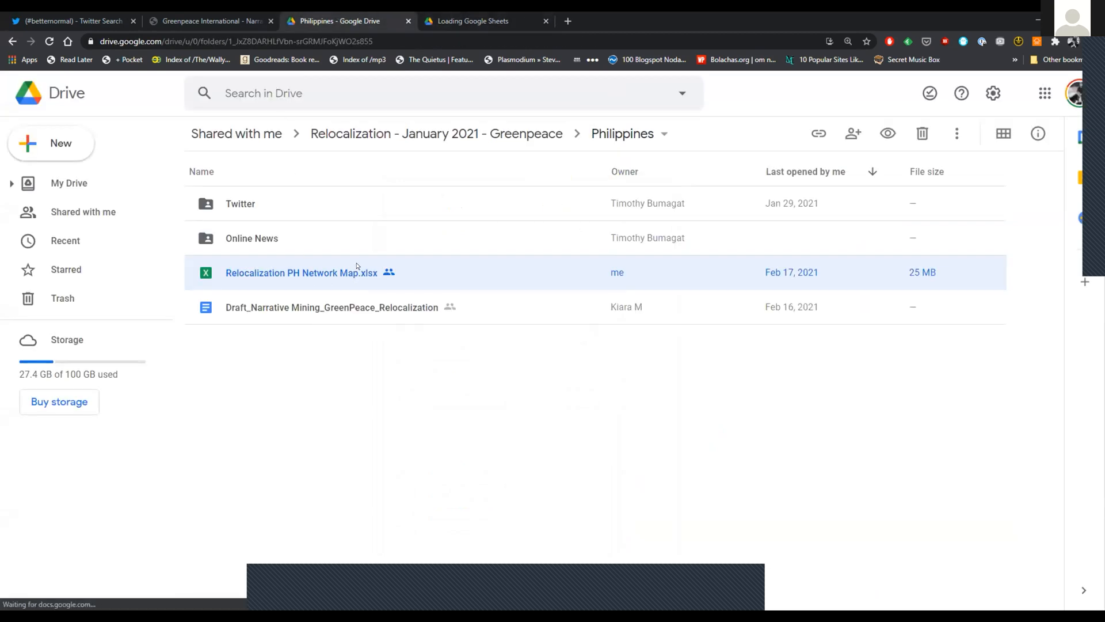
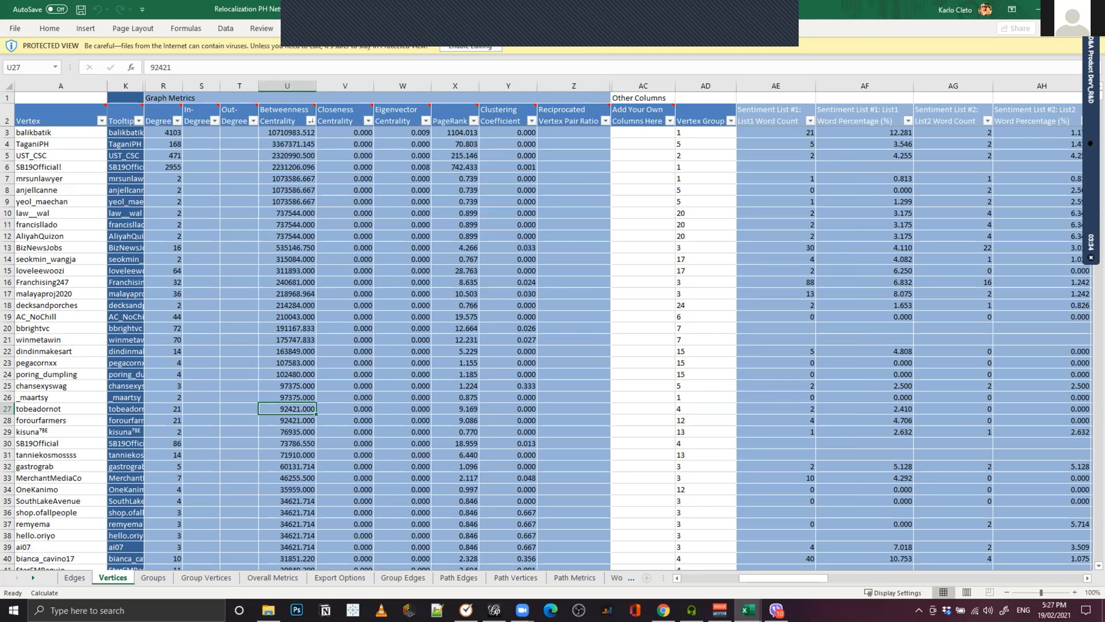
- Try to delete rows 101 to 7534 from the Vertices sheet of the Relocalization PH Network Map workbook
drag(1090, 143, 816, 7)
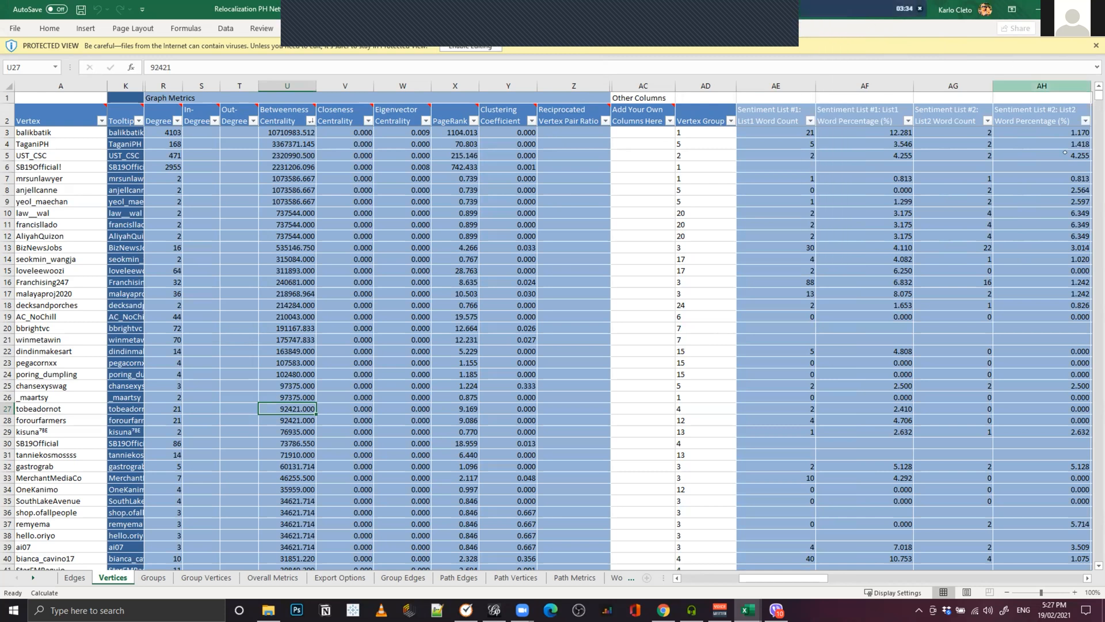
scroll(1065, 152, down, 3)
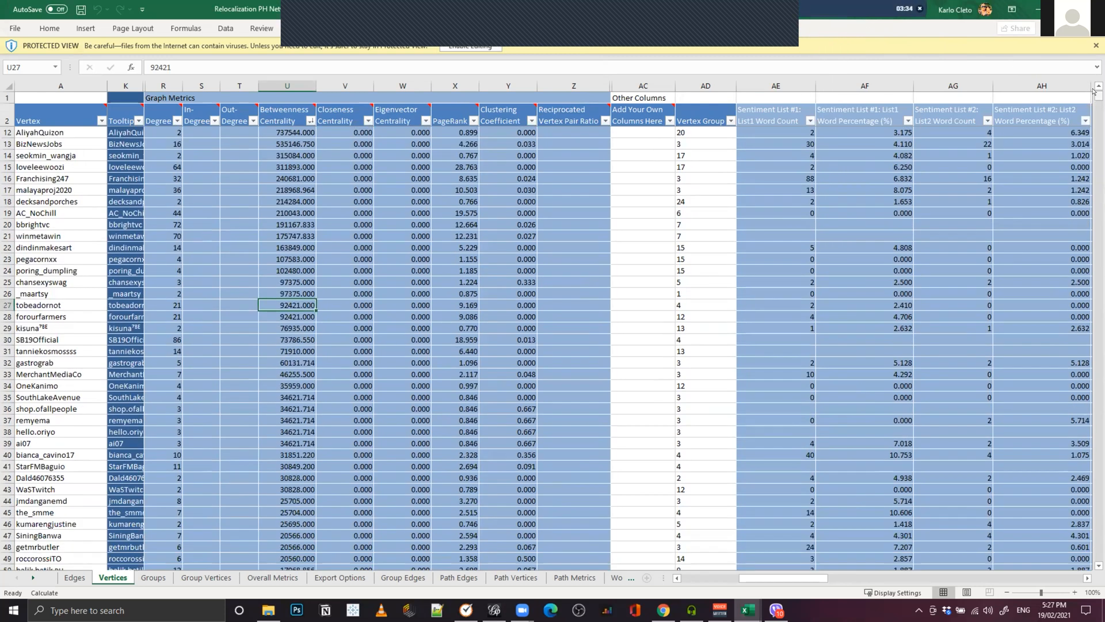
scroll(51, 511, down, 20)
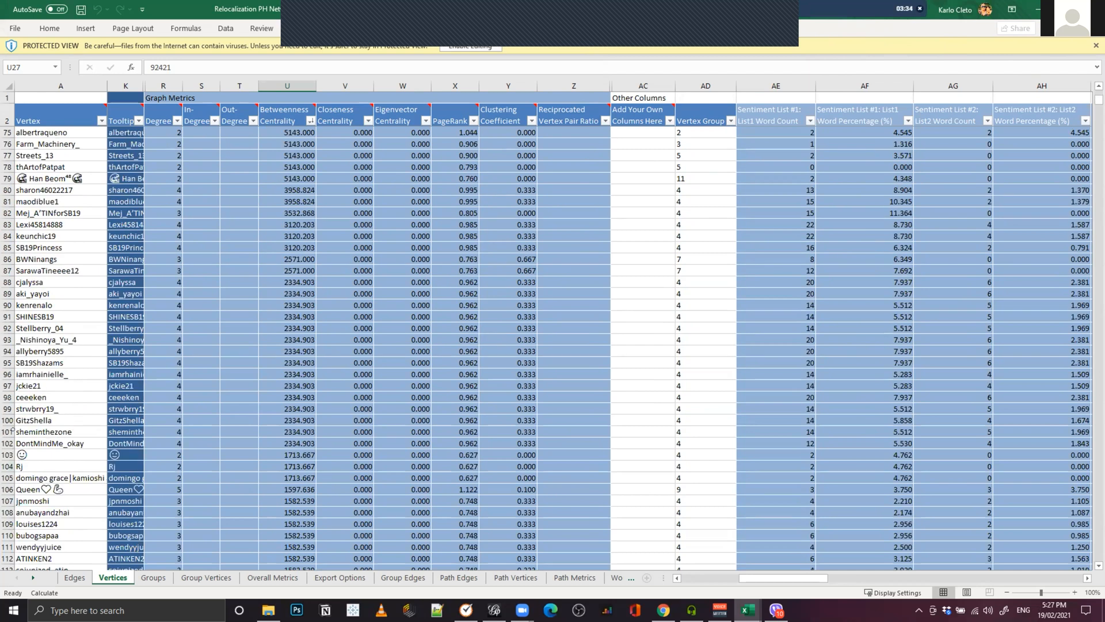
click(5, 429)
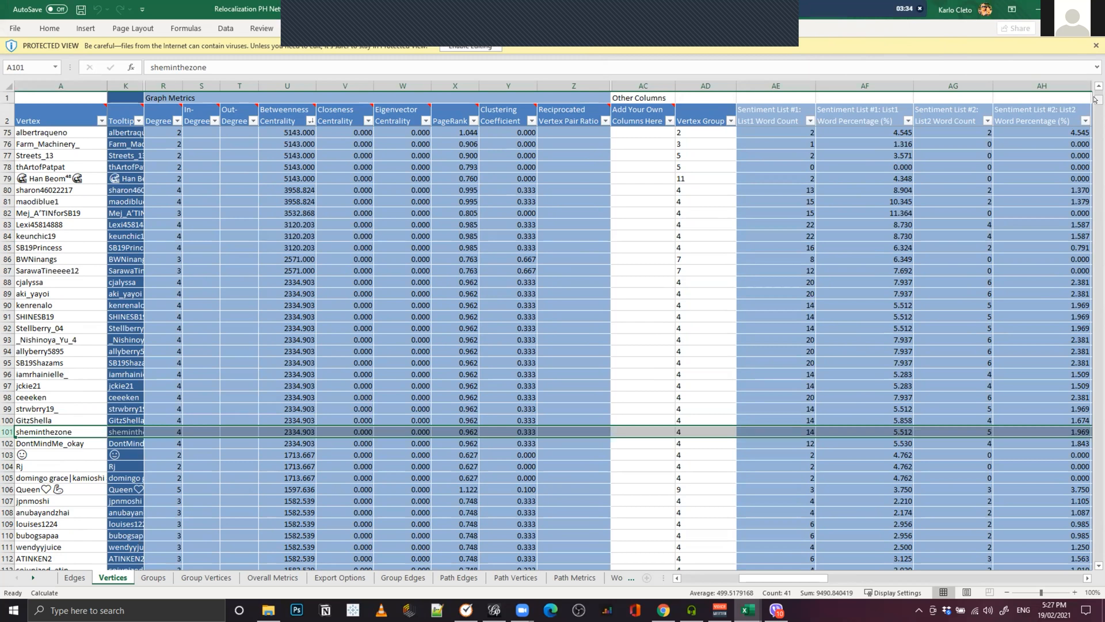
drag(1097, 99, 1062, 558)
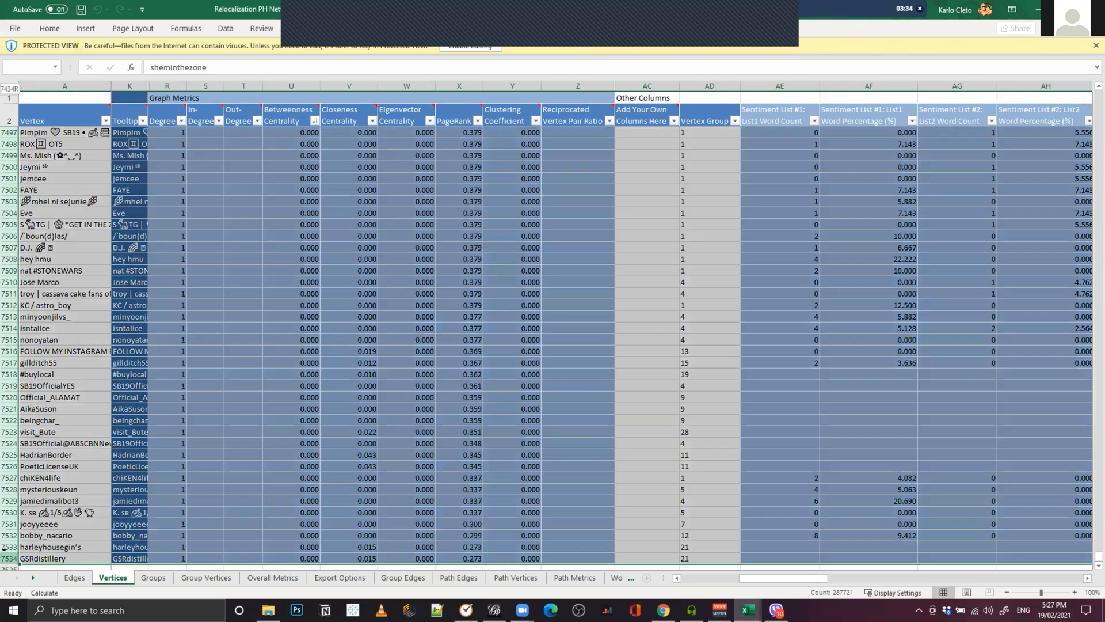
shift+click(3, 559)
right_click(8, 556)
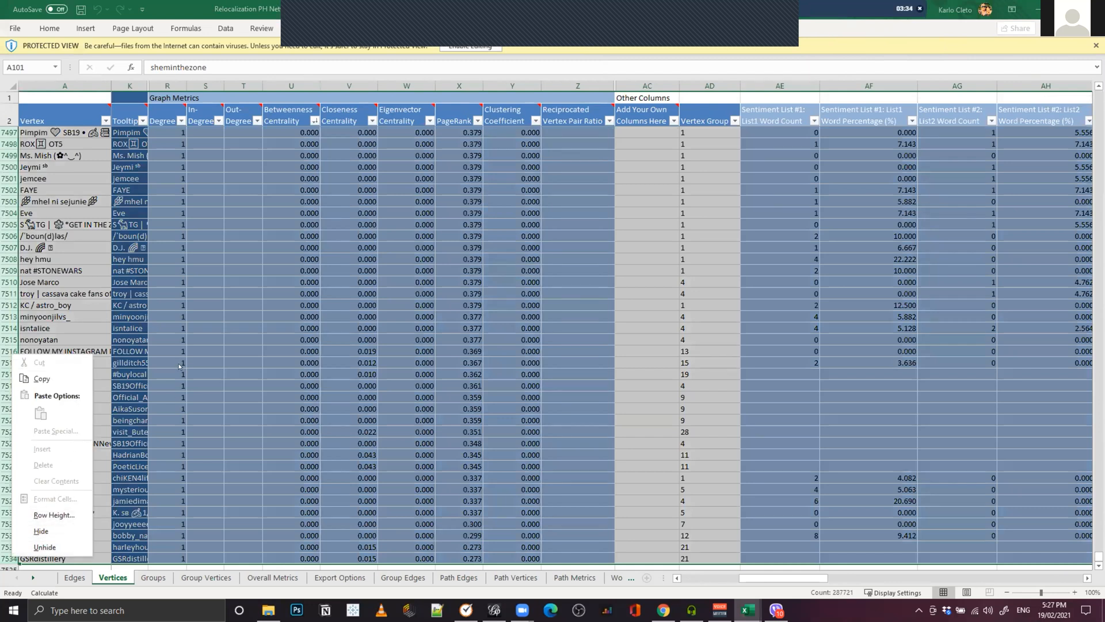
key(Escape)
- Enable editing of the workbook, dismissing the document customization message, and select rows 101 to 7534 on the Vertices sheet
click(484, 44)
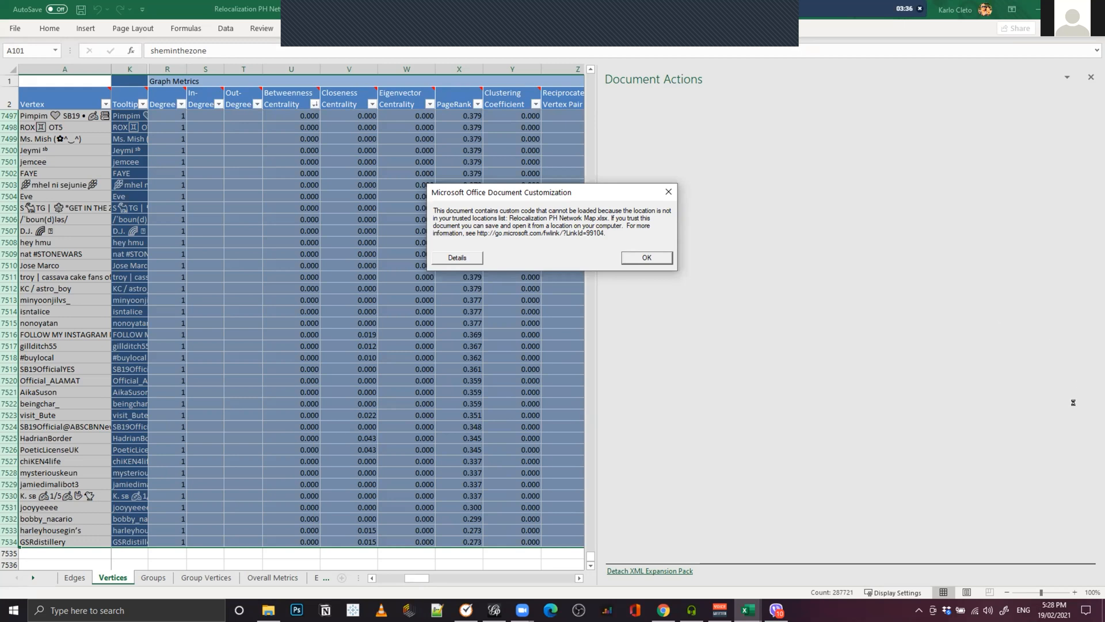
click(632, 257)
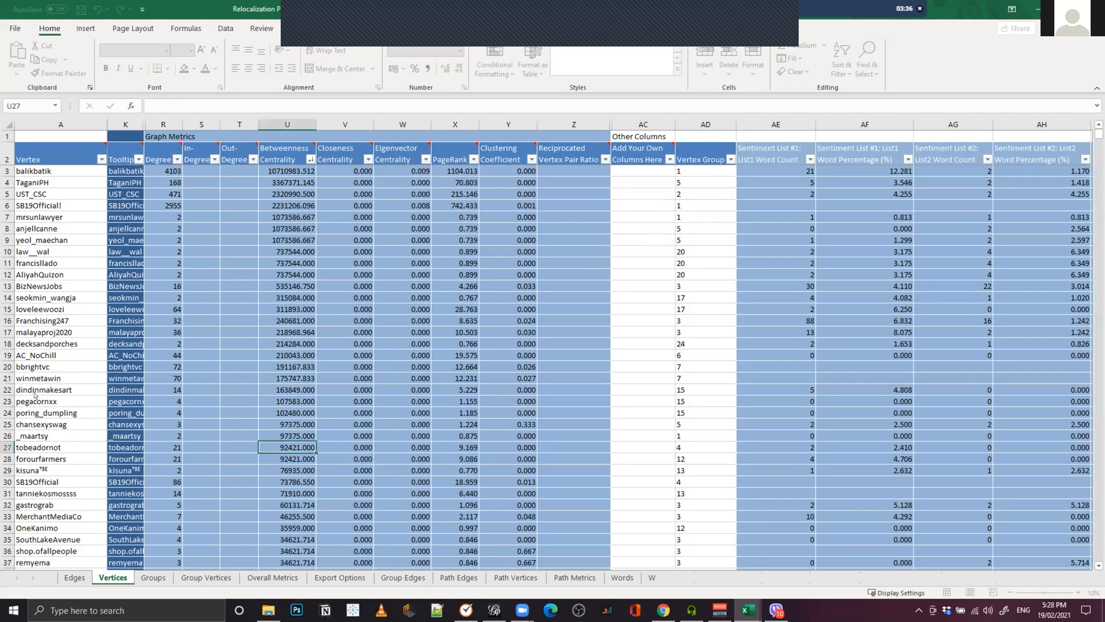
click(17, 403)
scroll(14, 438, down, 20)
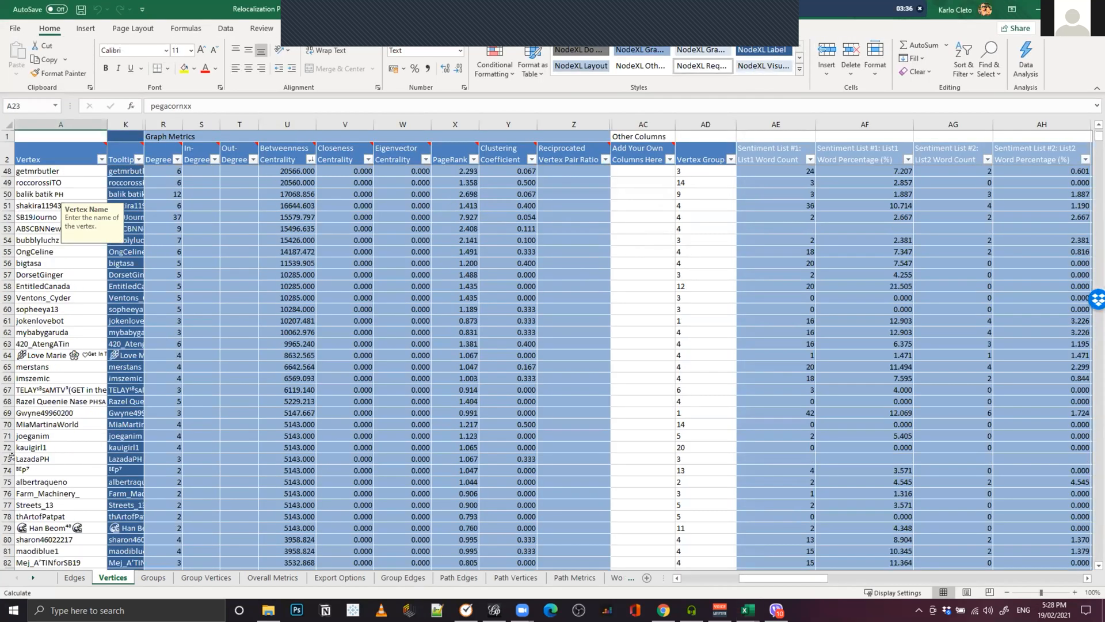
scroll(12, 457, down, 6)
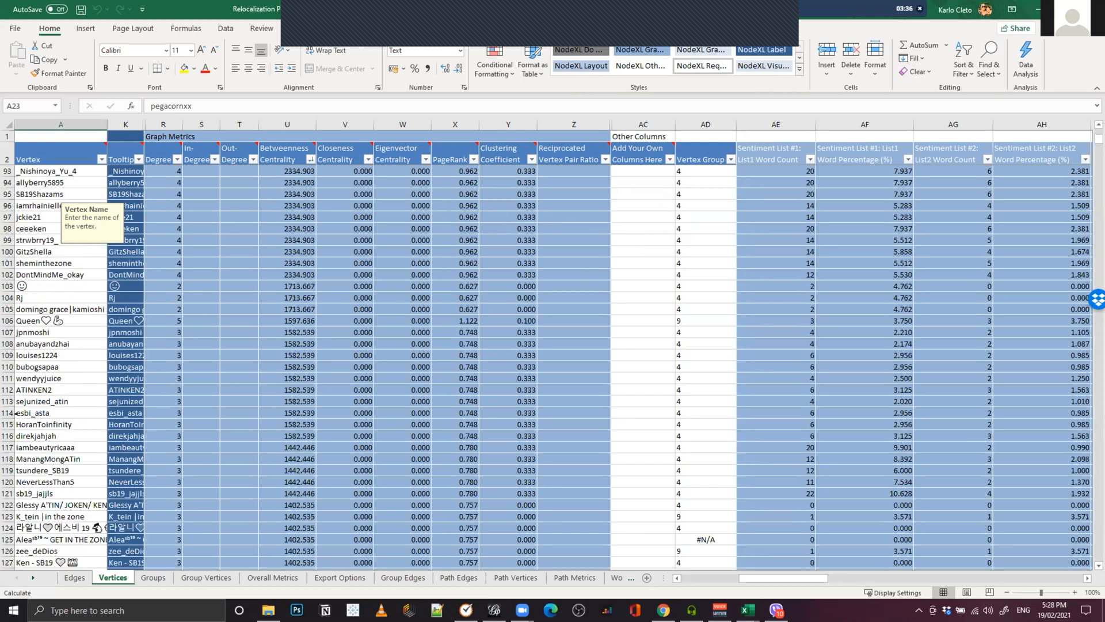
click(7, 263)
drag(1093, 137, 1097, 556)
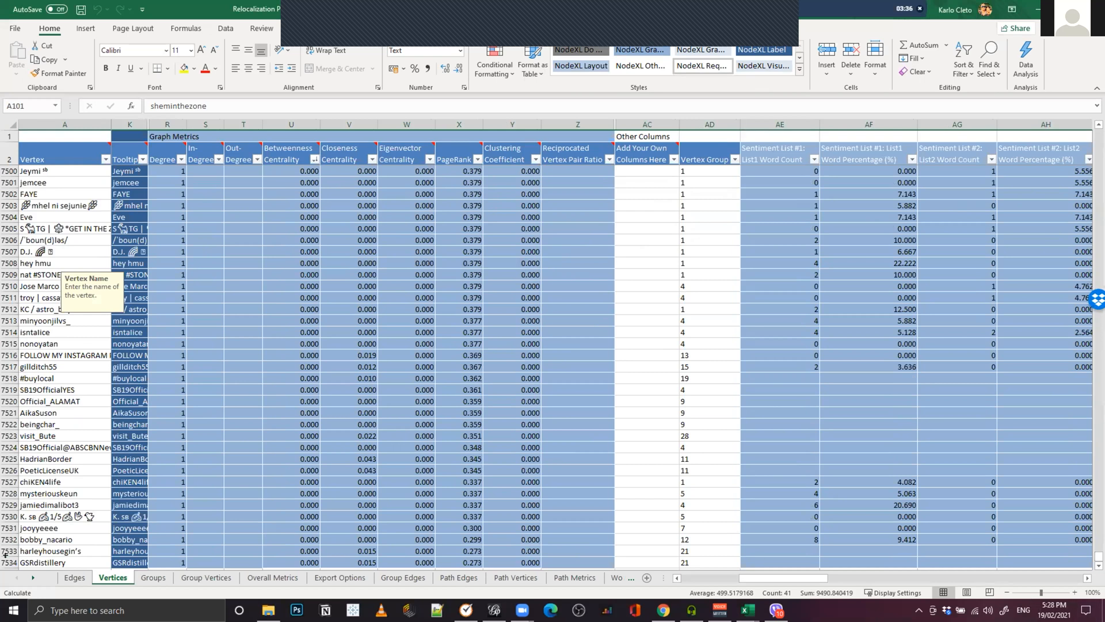
shift+click(7, 563)
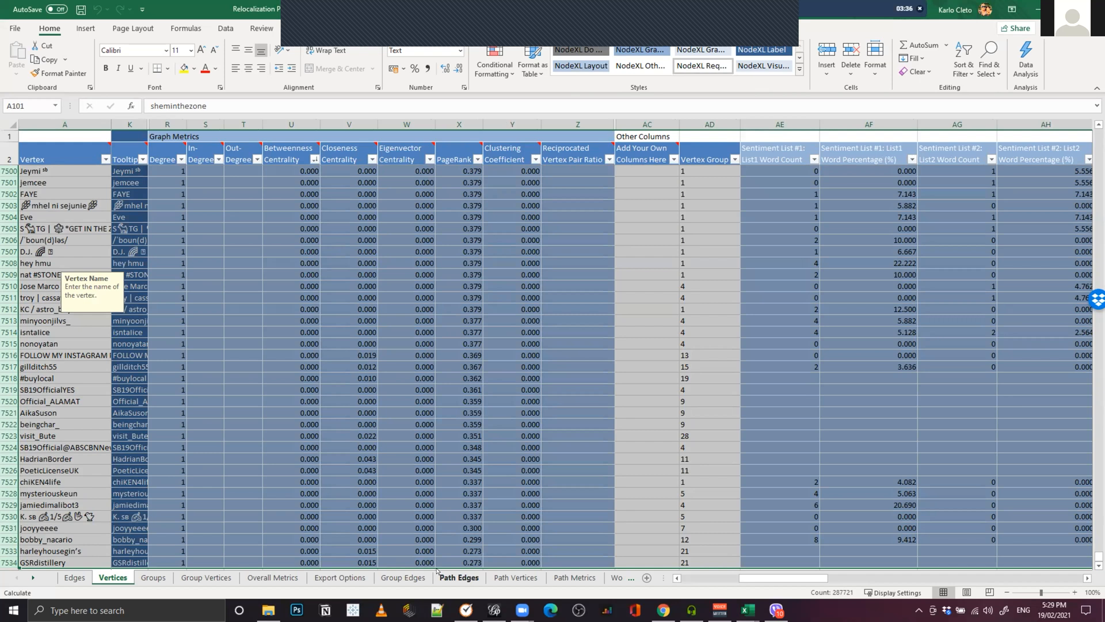
- Switch back to Google Drive in the browser and download PH_Network Map.xlsx from the Twitter subfolder of the Philippines folder
click(663, 610)
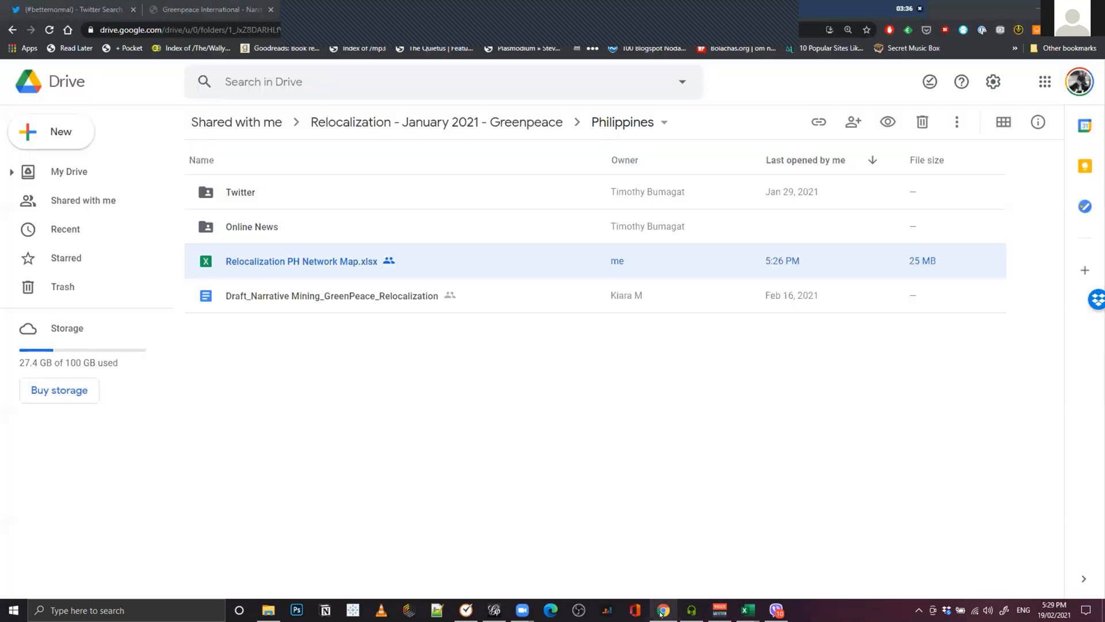
double_click(272, 191)
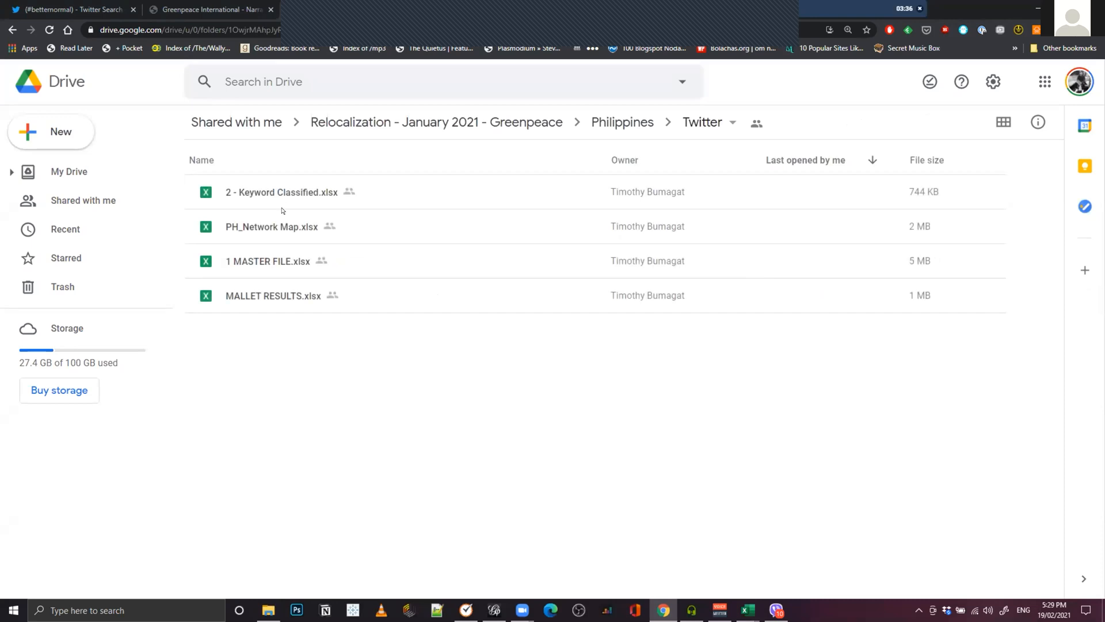
click(301, 221)
right_click(301, 221)
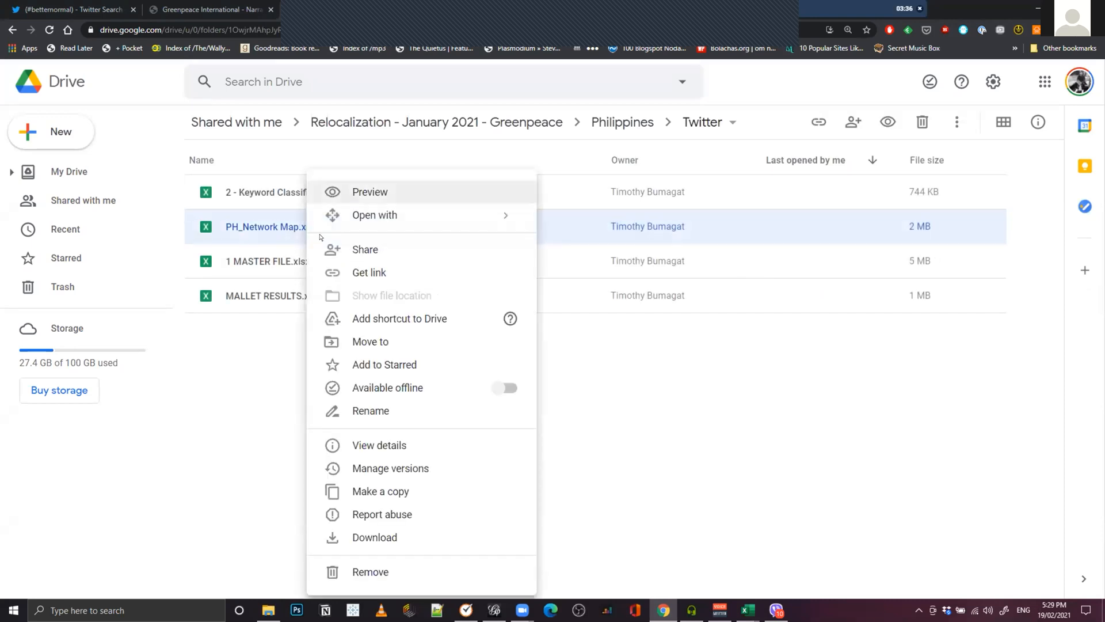
click(412, 537)
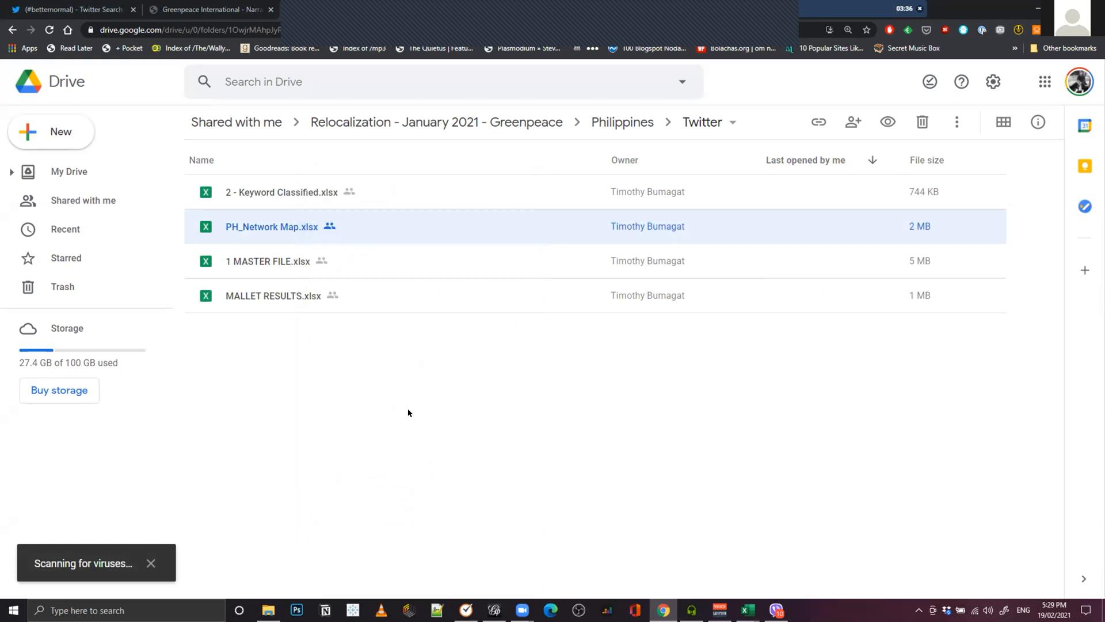
- Close the Relocalization PH Network Map workbook and open the downloaded PH_Network Map.xlsx in Excel
mouse_move(748, 609)
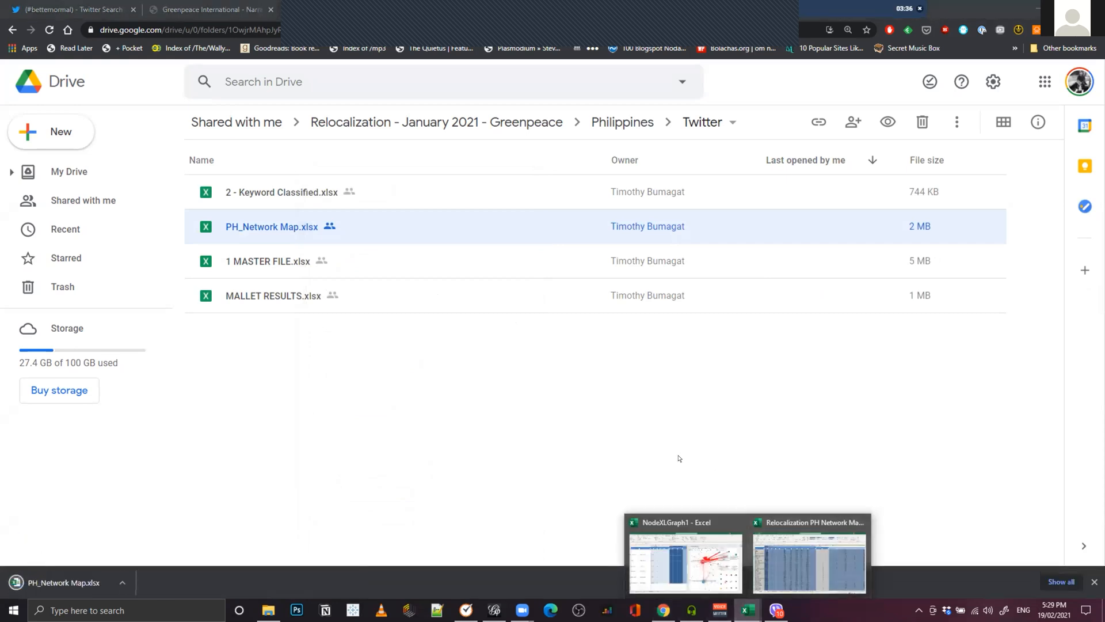
click(797, 557)
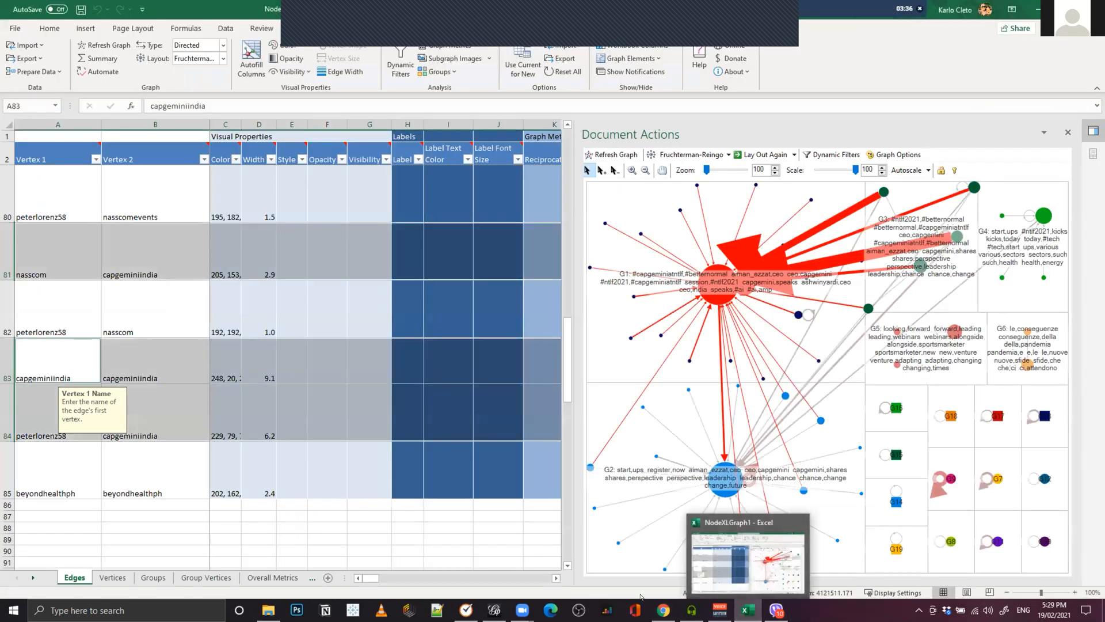
click(662, 612)
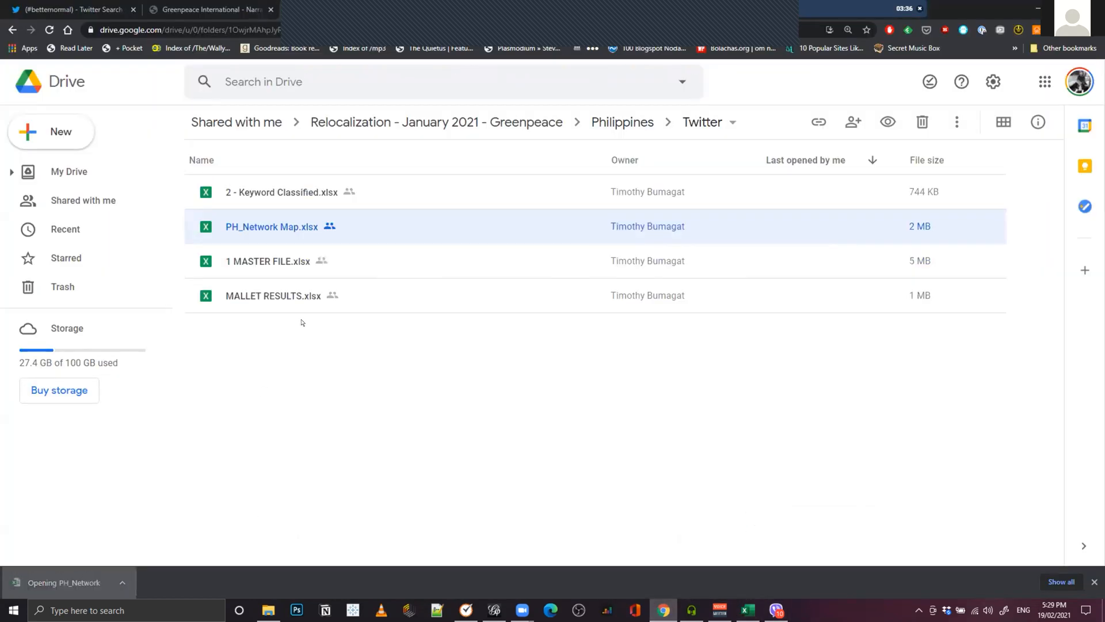
key(alt+Tab)
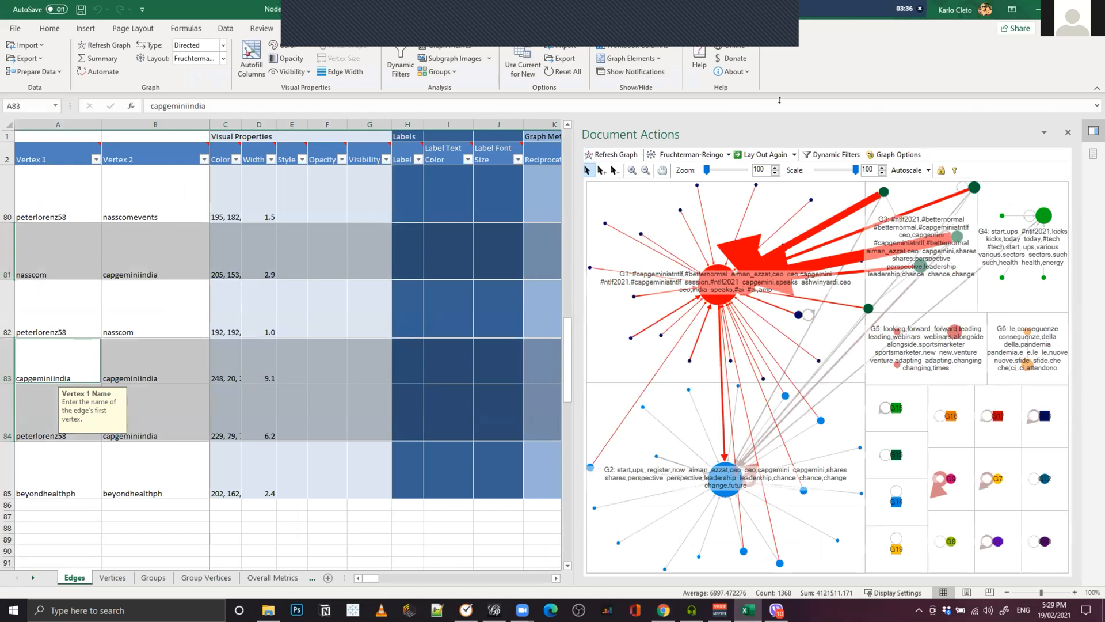
mouse_move(748, 610)
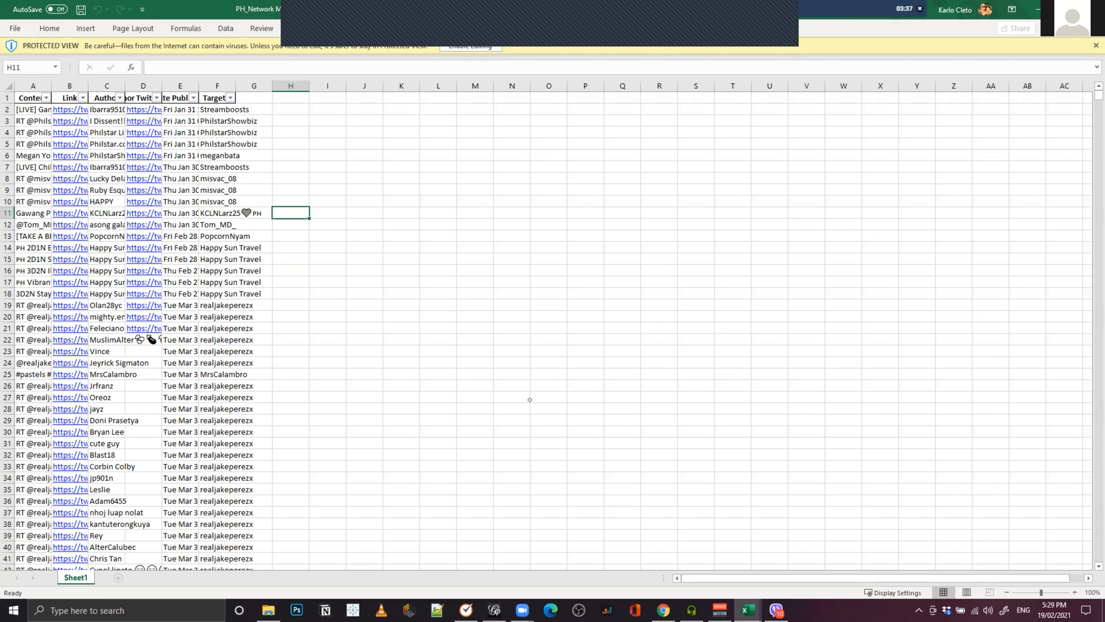
- Widen the Content column to view the tweets, and enable editing of the PH_Network Map workbook
drag(51, 86, 226, 86)
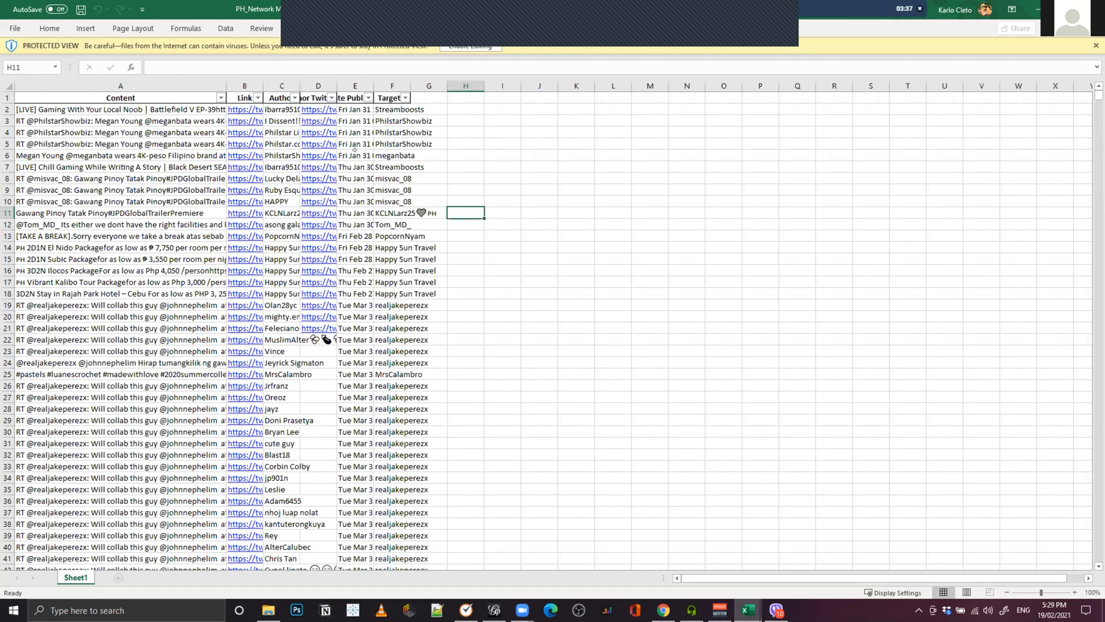
click(465, 48)
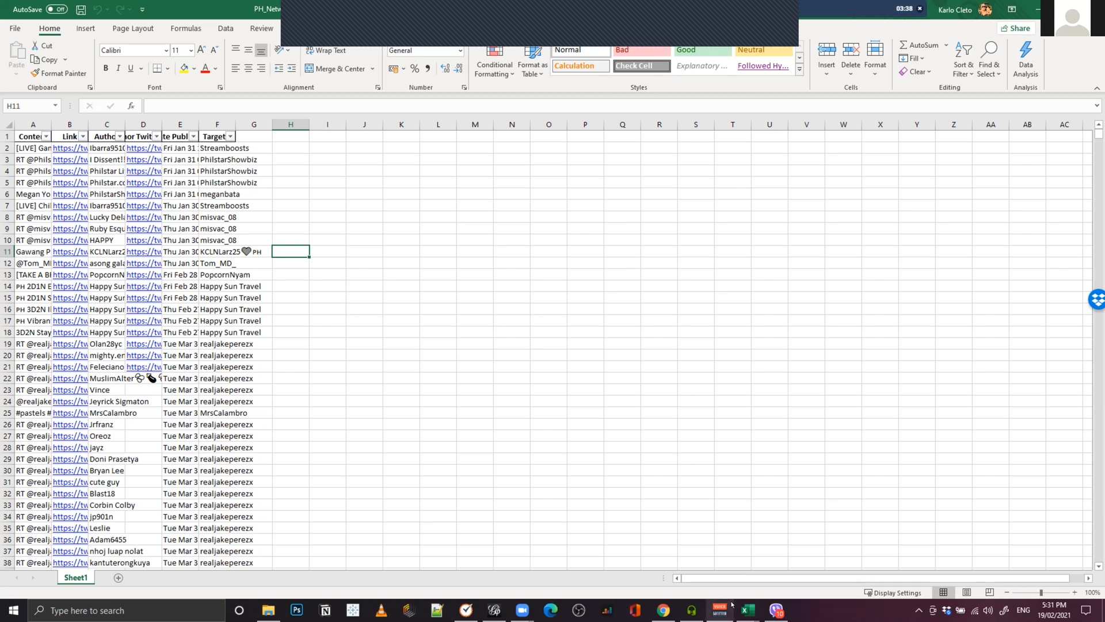
click(439, 332)
click(318, 160)
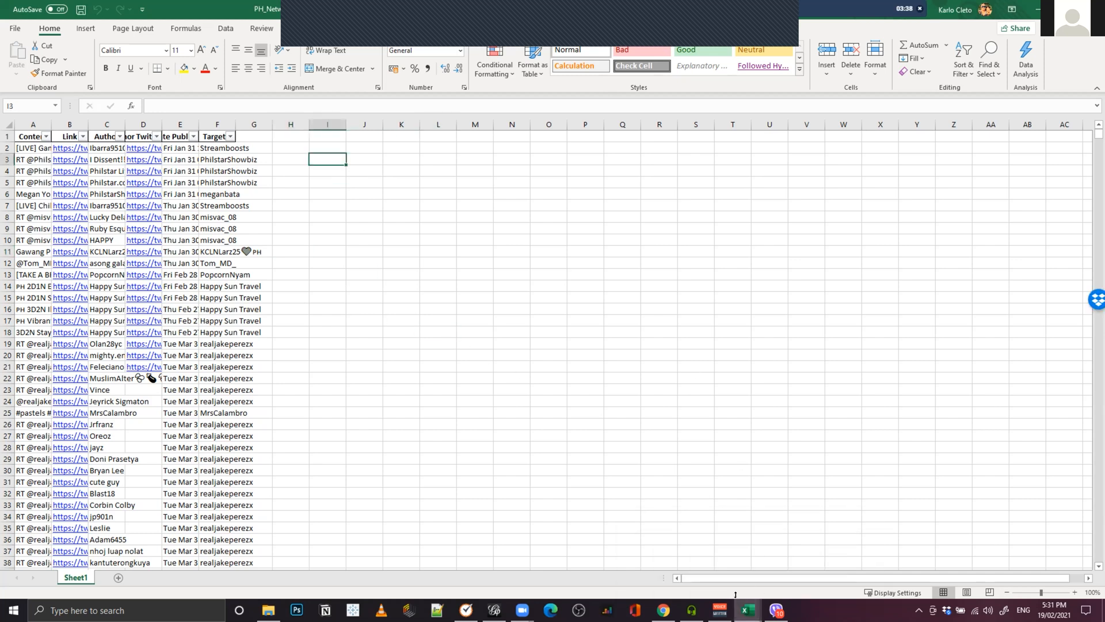
click(514, 308)
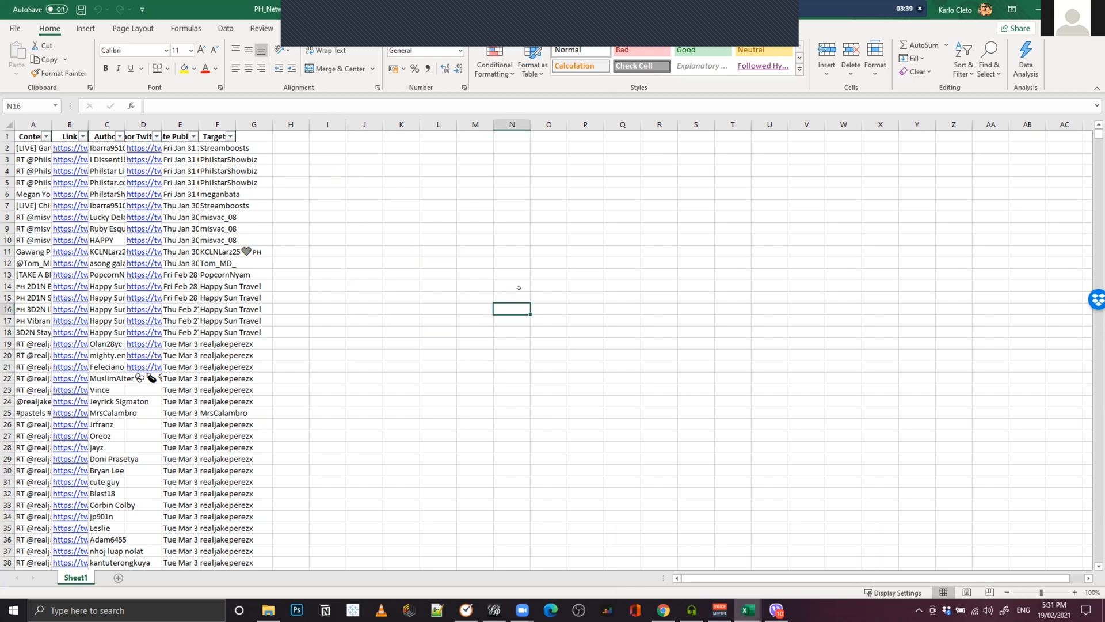
mouse_move(744, 606)
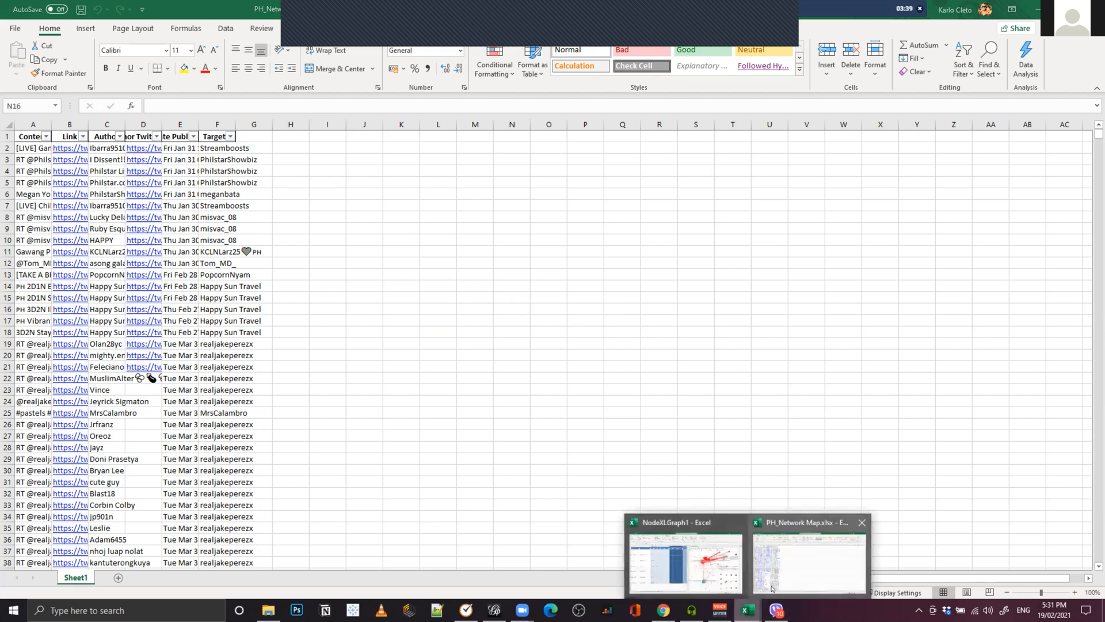
- Delete rows 201 to 17210 from Sheet1, keeping only the first 200 rows
scroll(148, 364, down, 18)
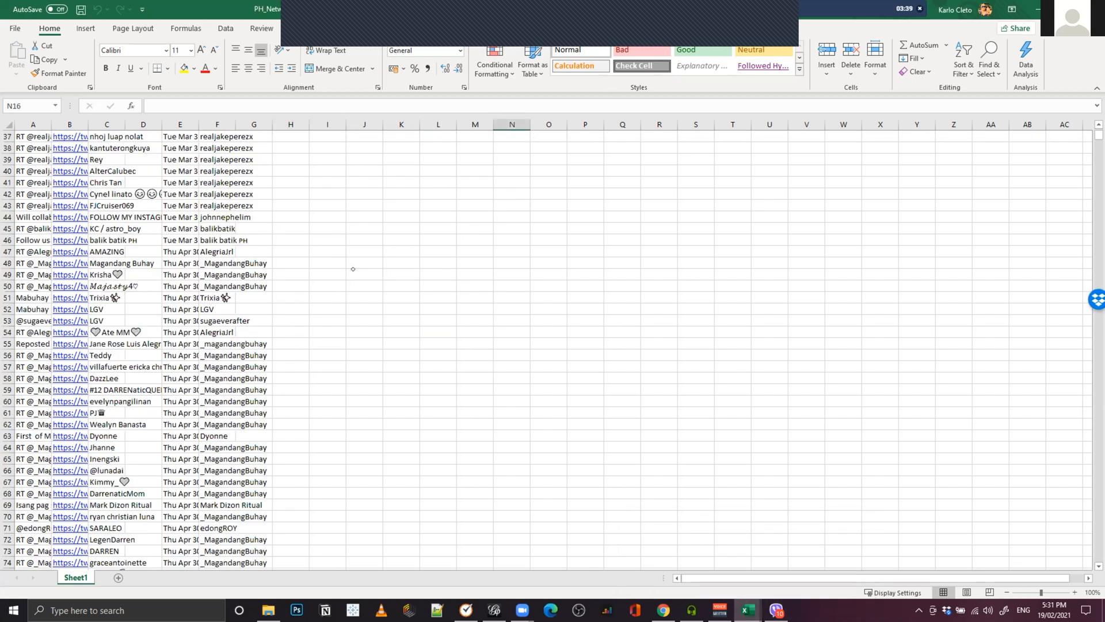
scroll(4, 360, down, 20)
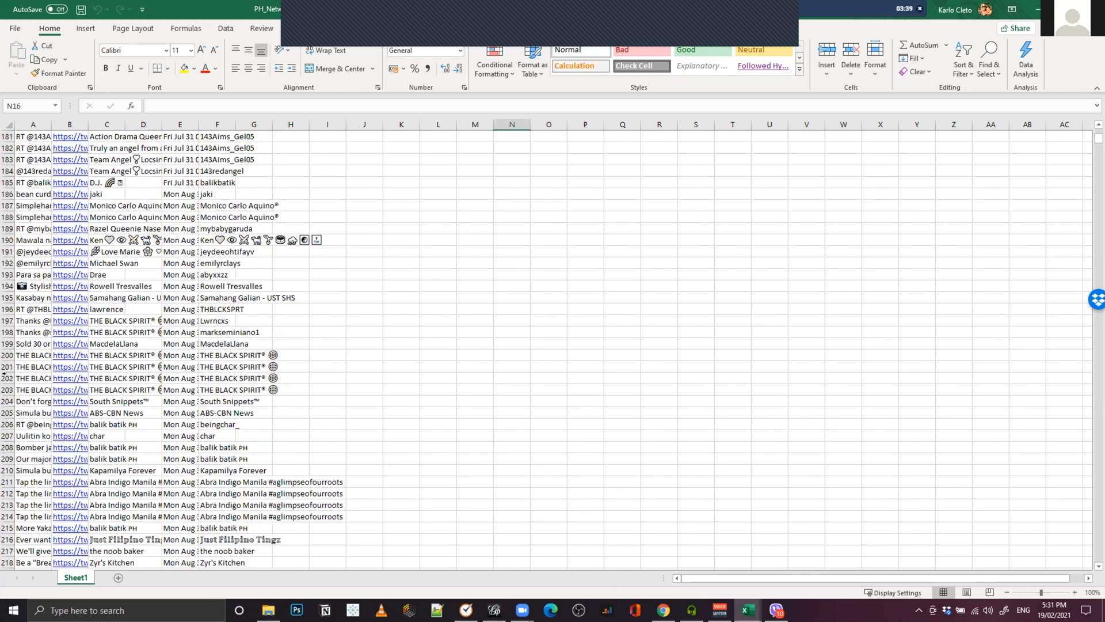
click(6, 366)
drag(1098, 139, 1082, 567)
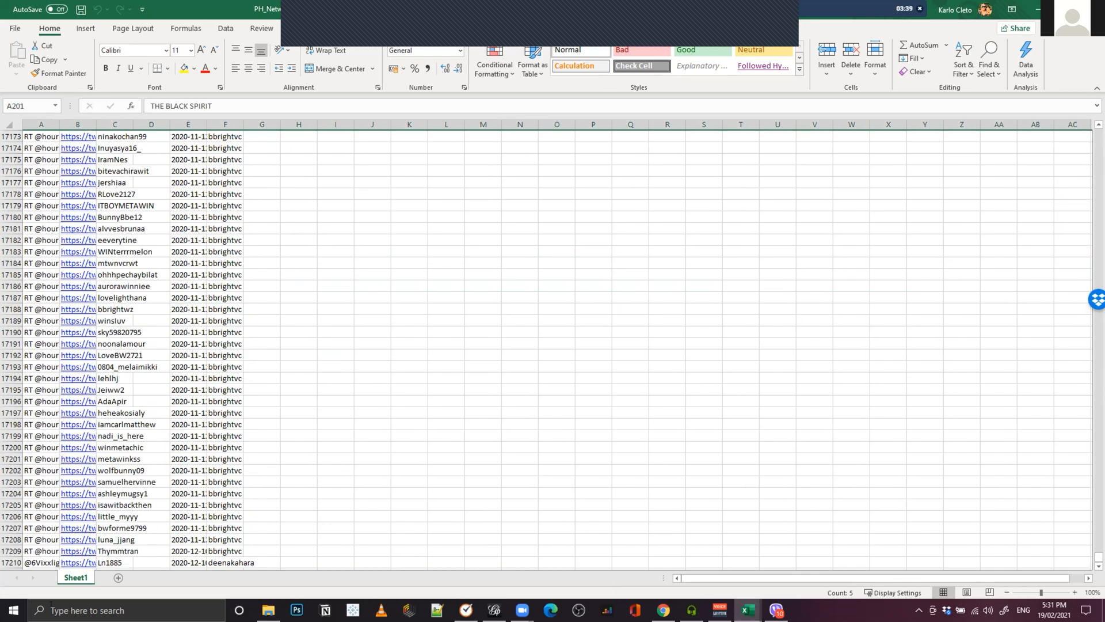
shift+click(3, 561)
right_click(6, 563)
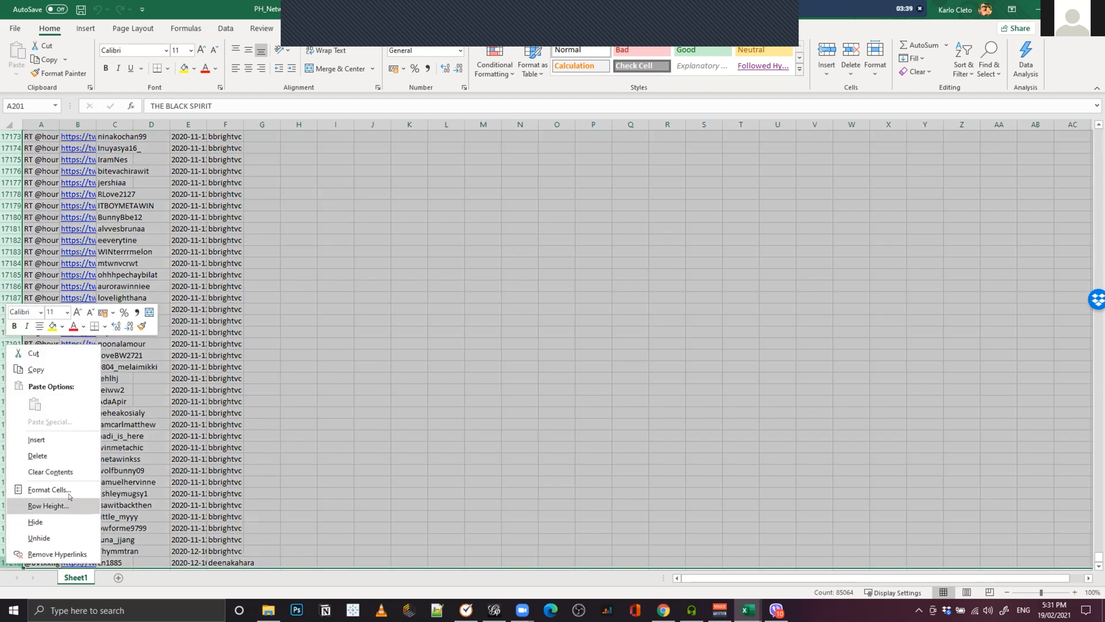
click(68, 454)
click(441, 287)
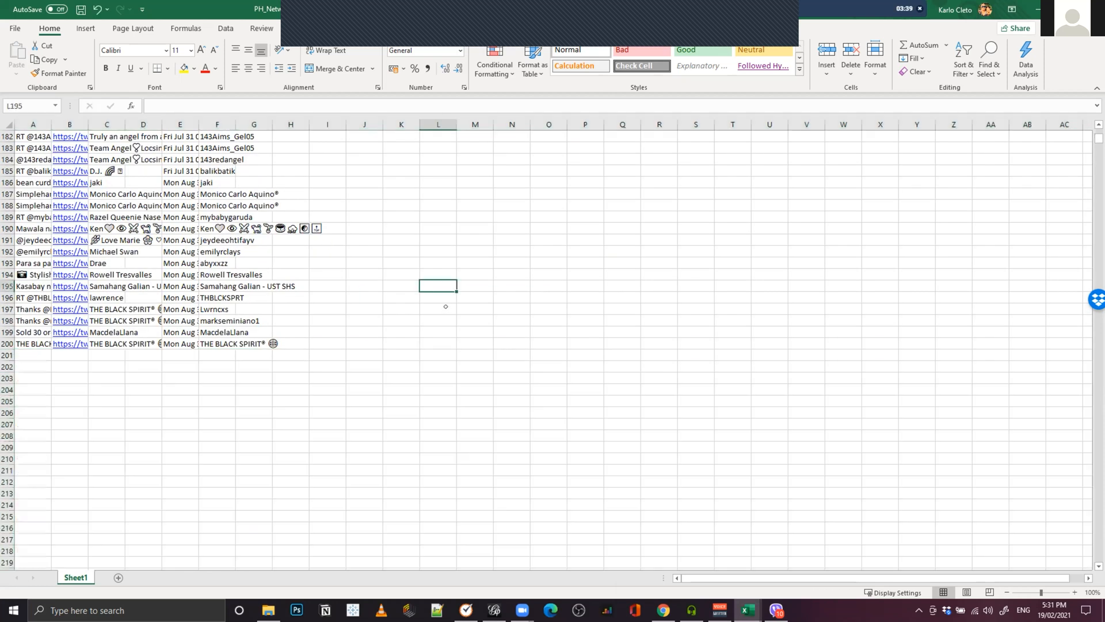
- In the NodeXLGraph1 workbook, start an import from the open PH_Network Map.xlsx with all columns as edge columns and Content formatted as text
scroll(446, 306, up, 20)
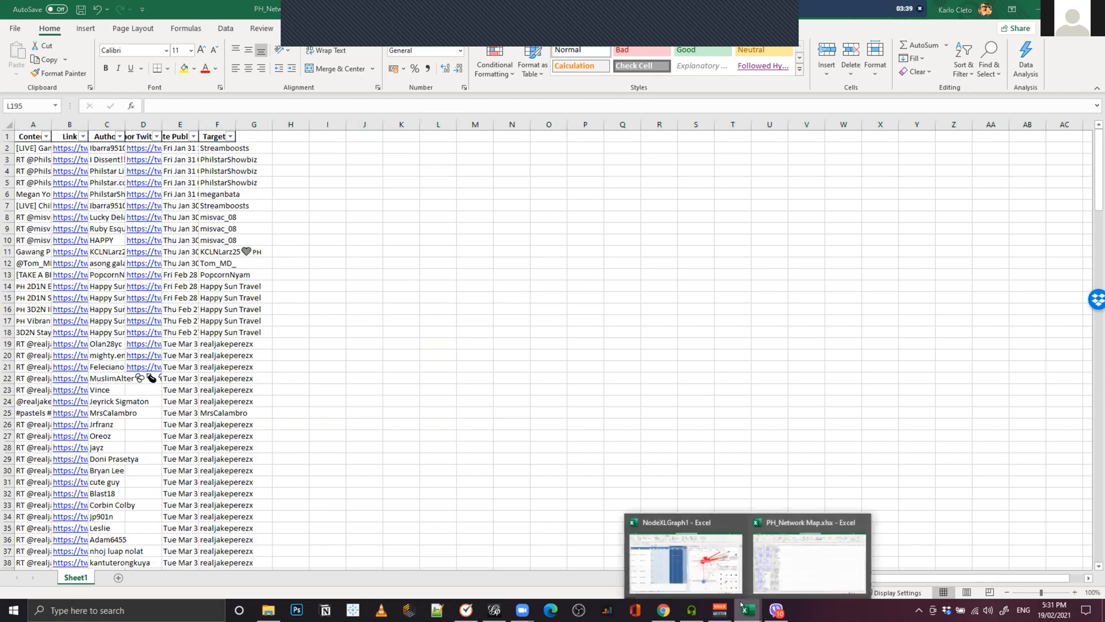
click(685, 556)
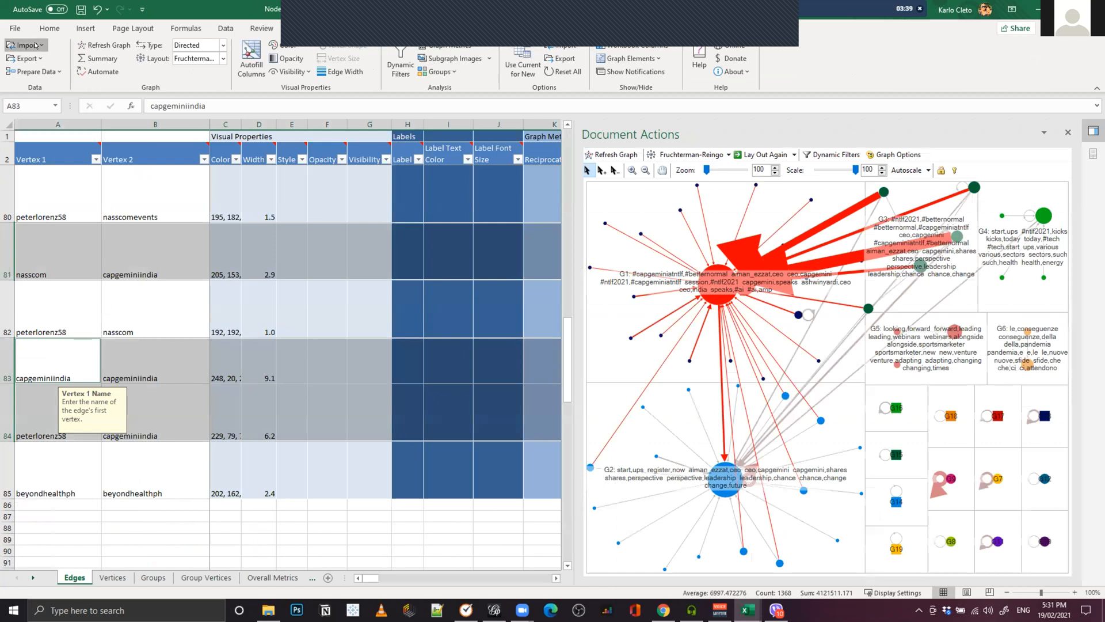
click(33, 45)
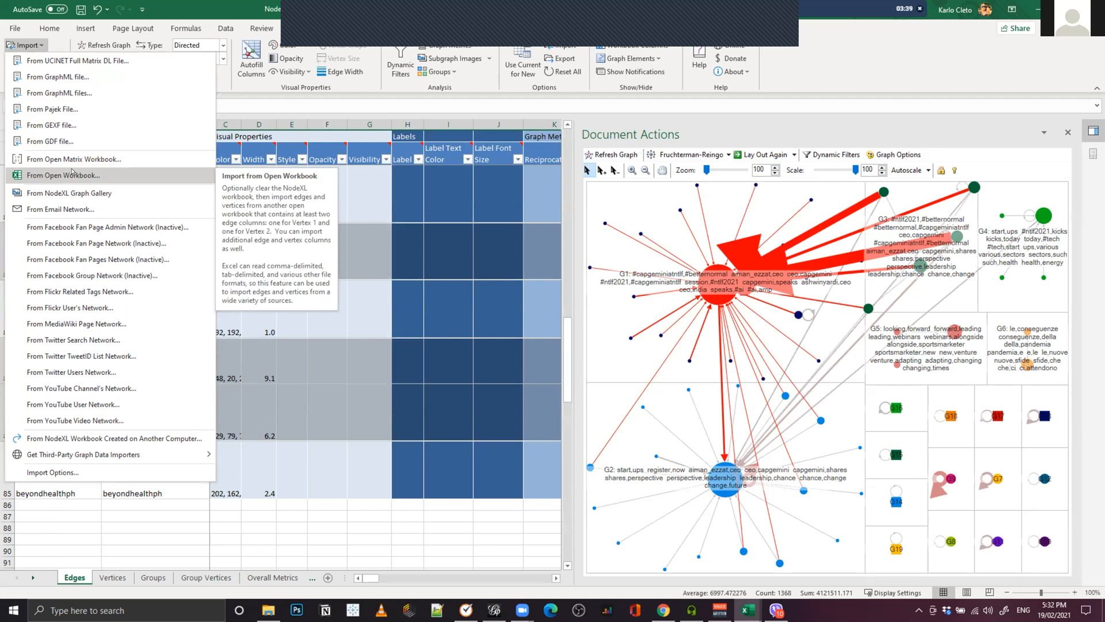
click(72, 173)
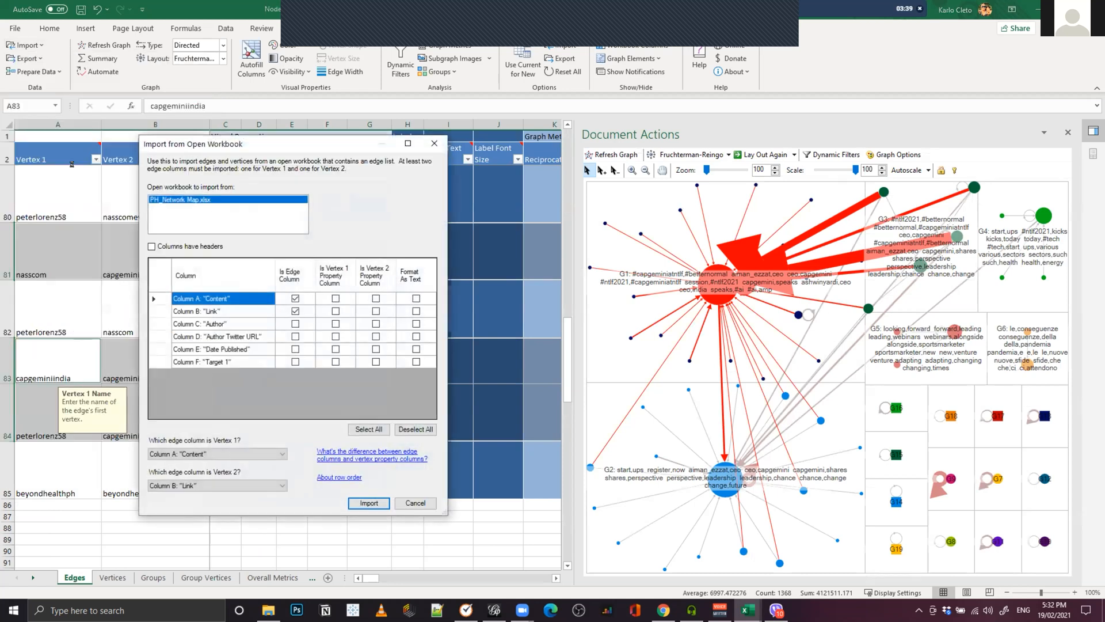
click(382, 429)
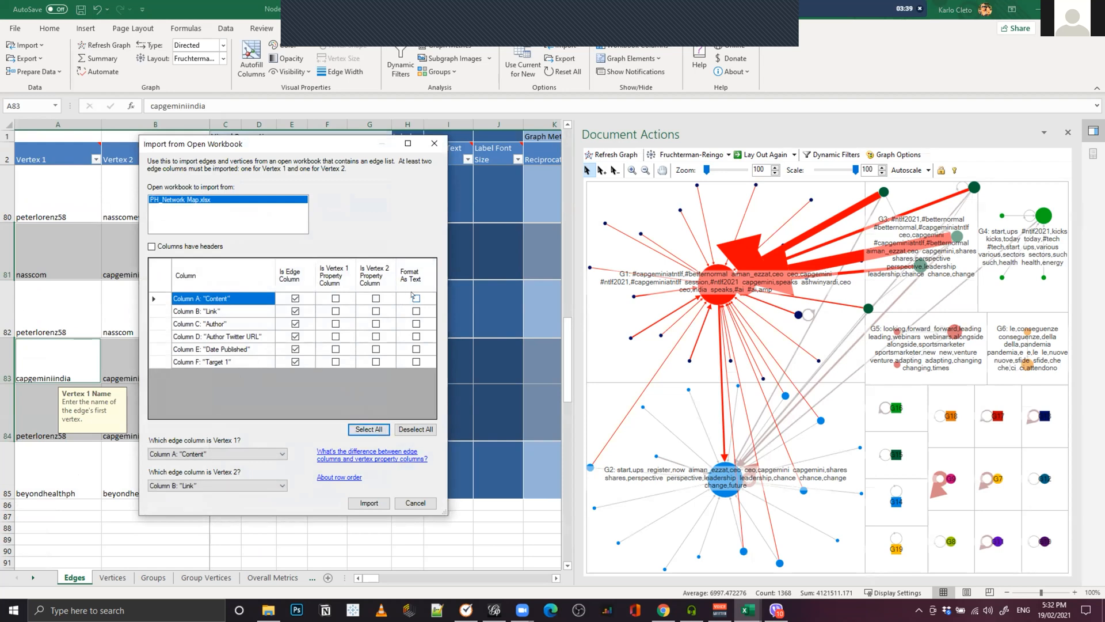
click(416, 298)
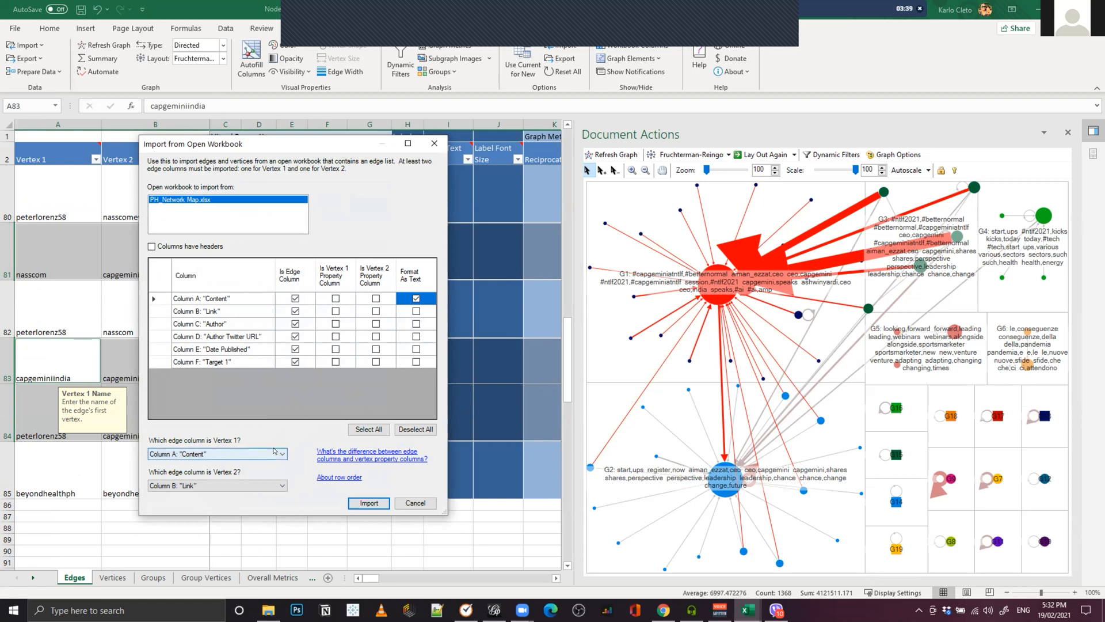
- Assign the Author column to Vertex 1 and the Target 1 column to Vertex 2, and import the edges
click(273, 451)
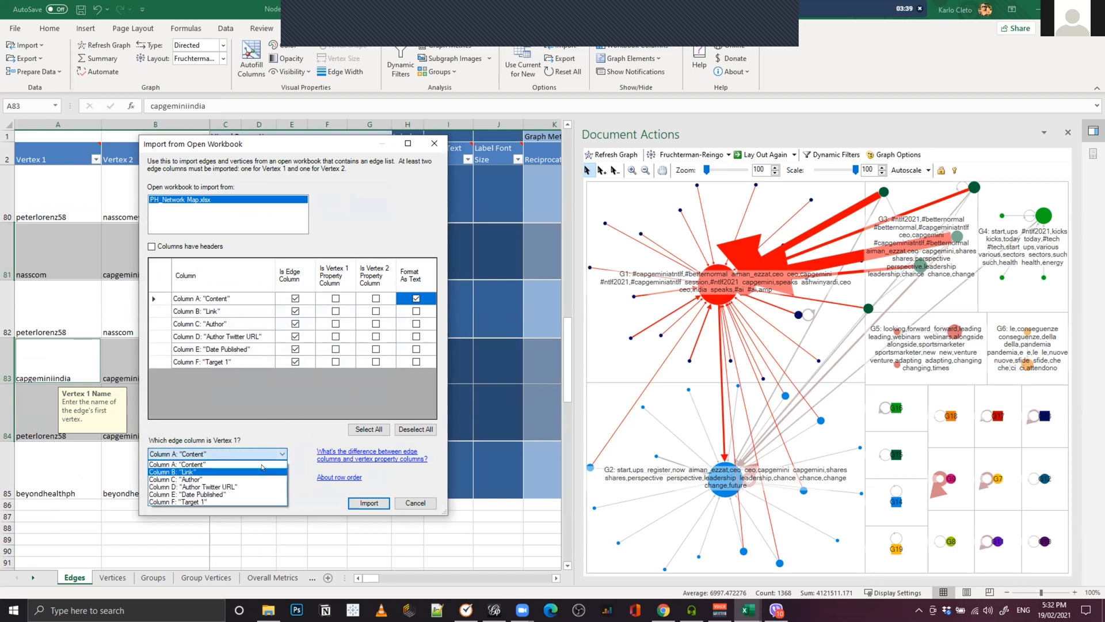
click(256, 478)
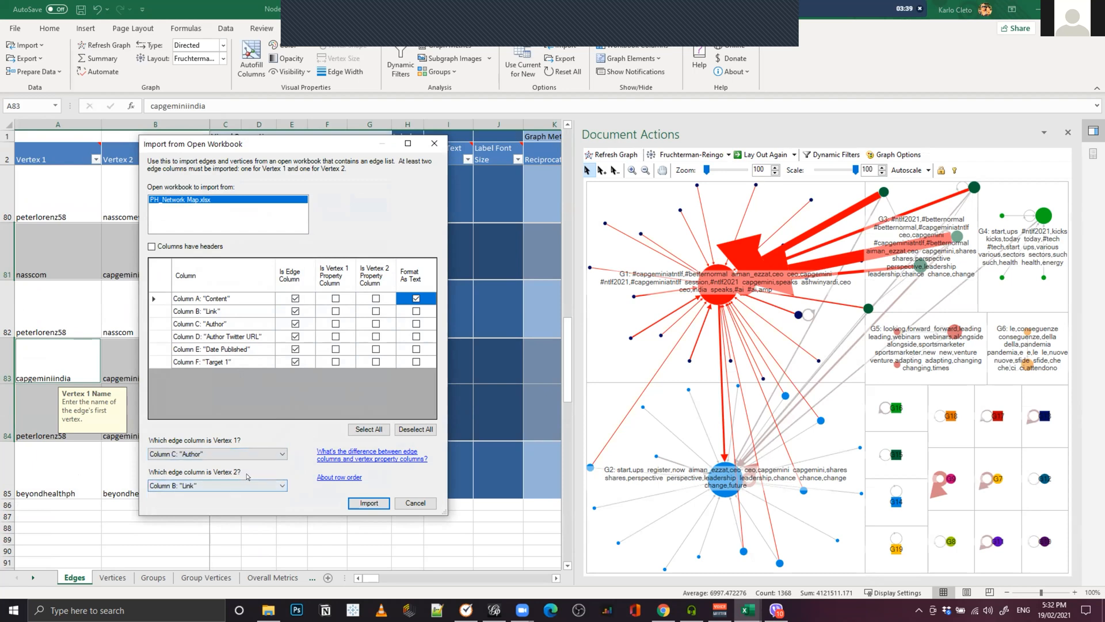
click(265, 486)
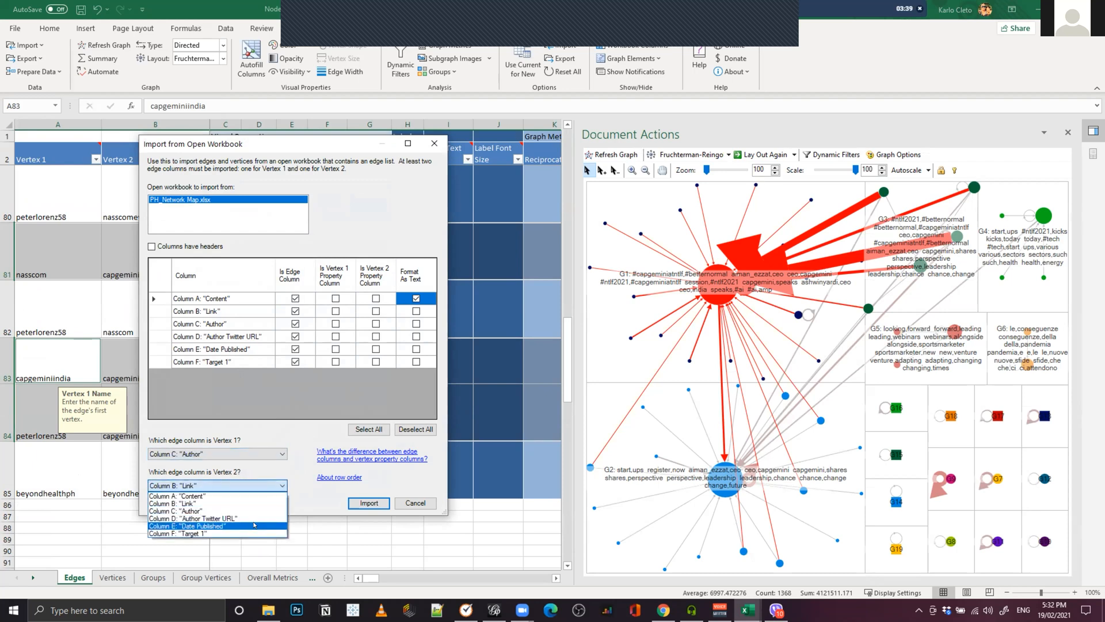
click(256, 533)
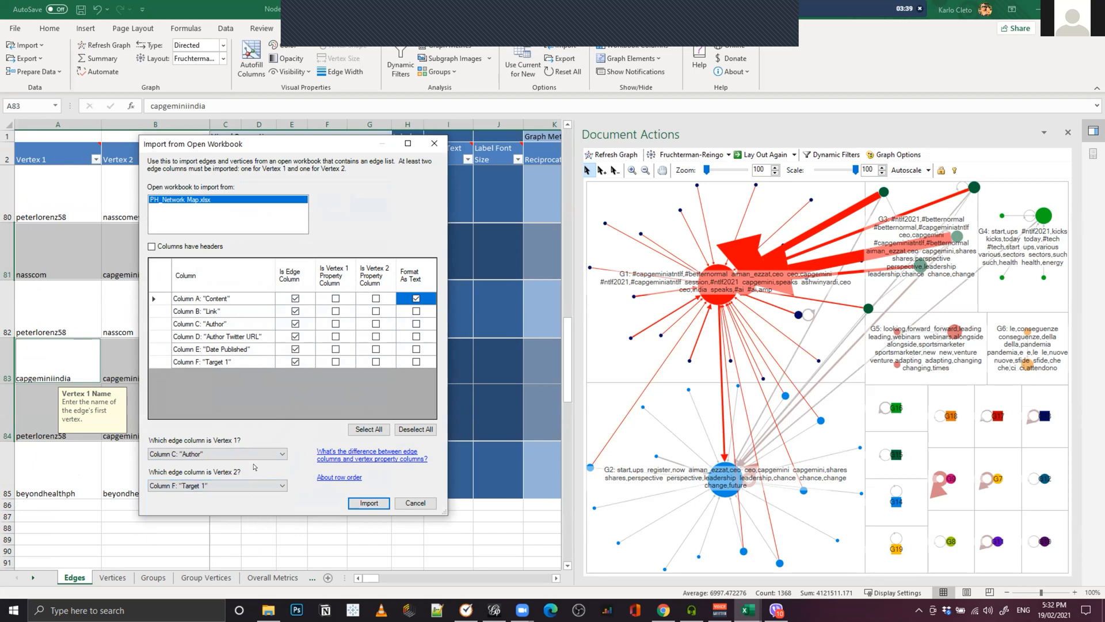
click(367, 502)
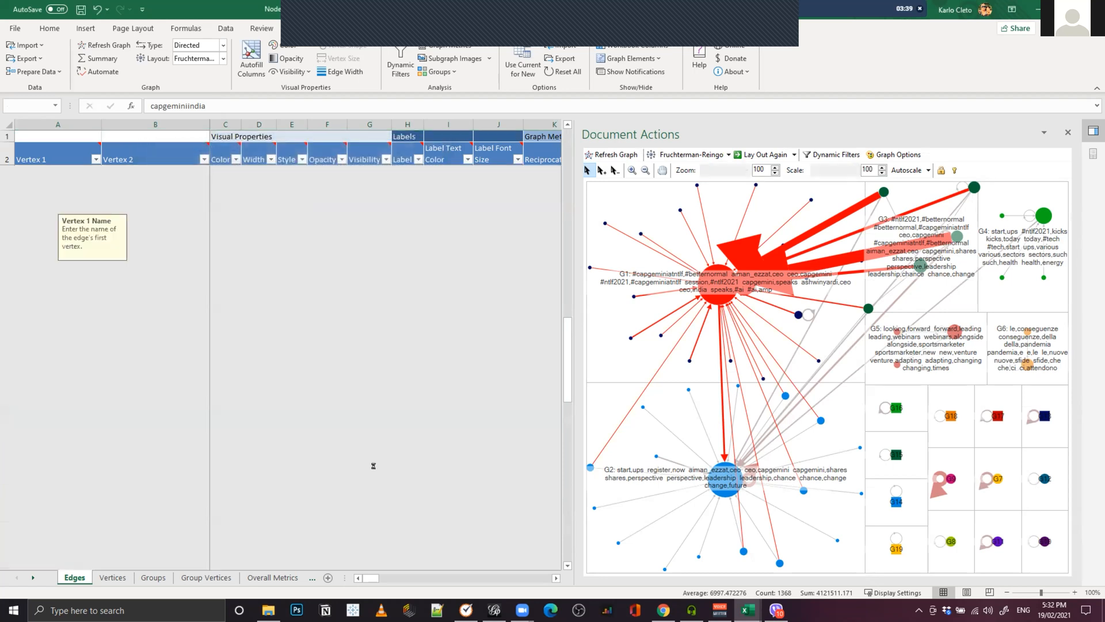
- Review the imported edges, and count and merge duplicates determined by Vertex 1 and Vertex 2
scroll(149, 407, down, 20)
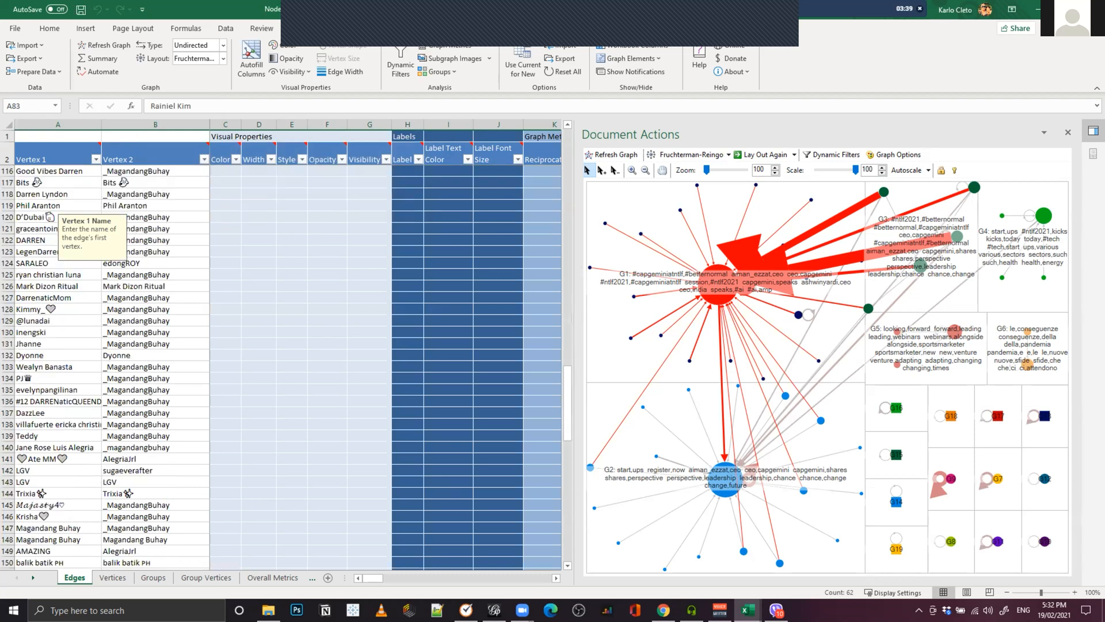
scroll(155, 394, down, 15)
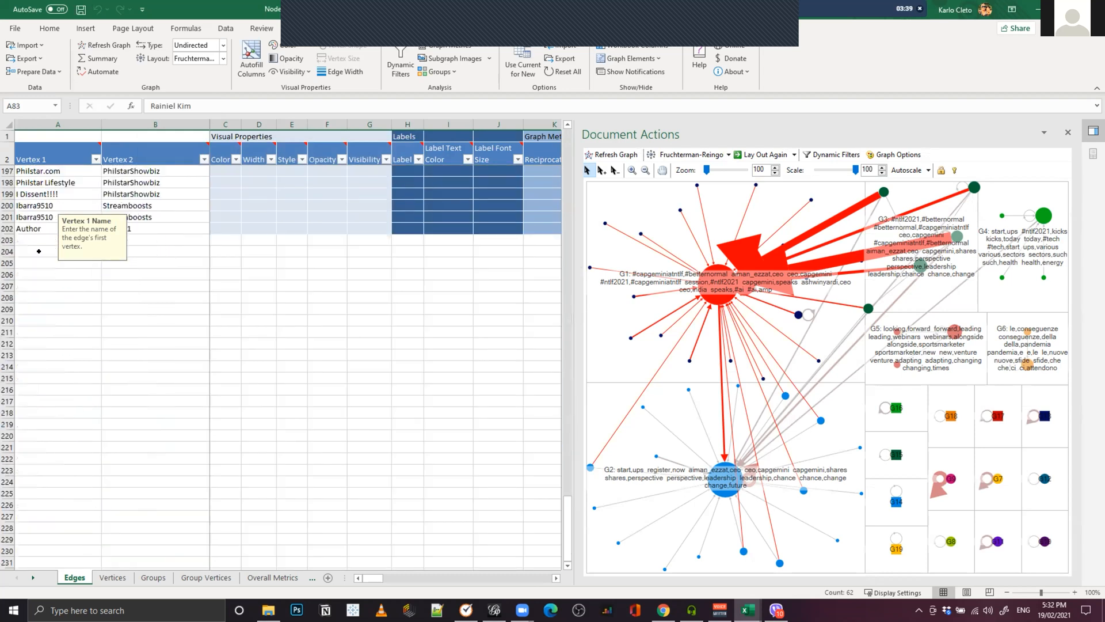
scroll(213, 364, up, 20)
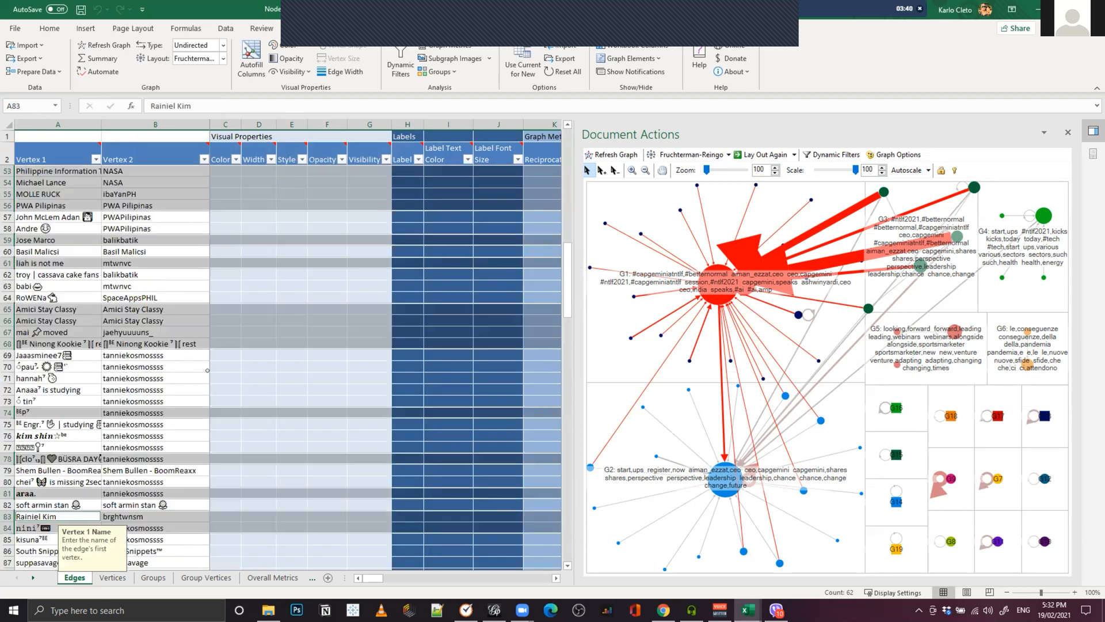
scroll(207, 370, up, 17)
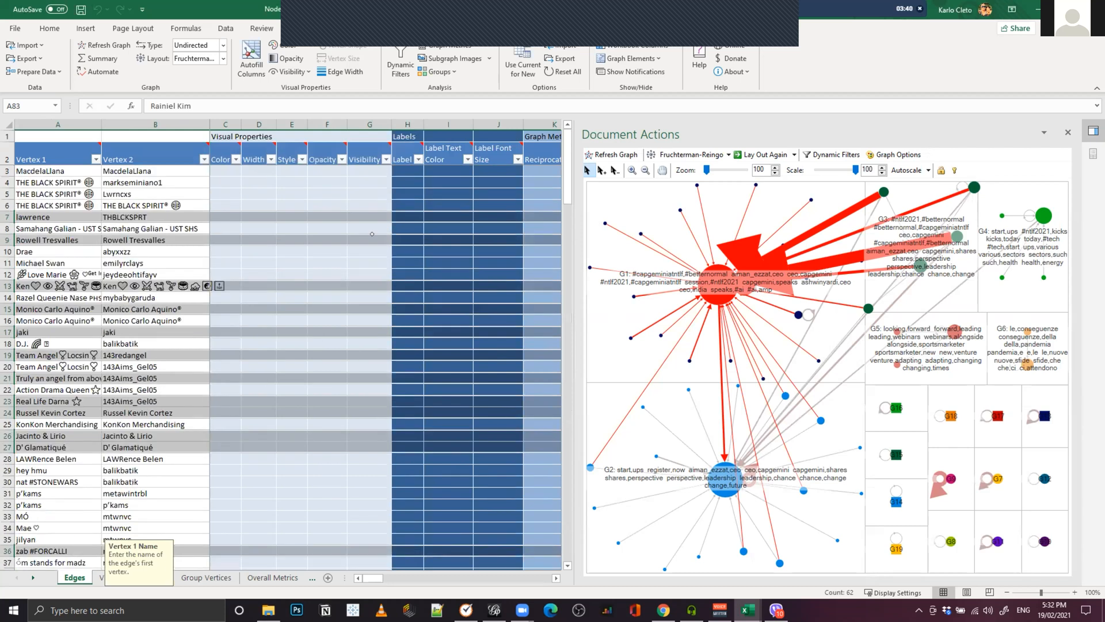
click(33, 71)
click(57, 87)
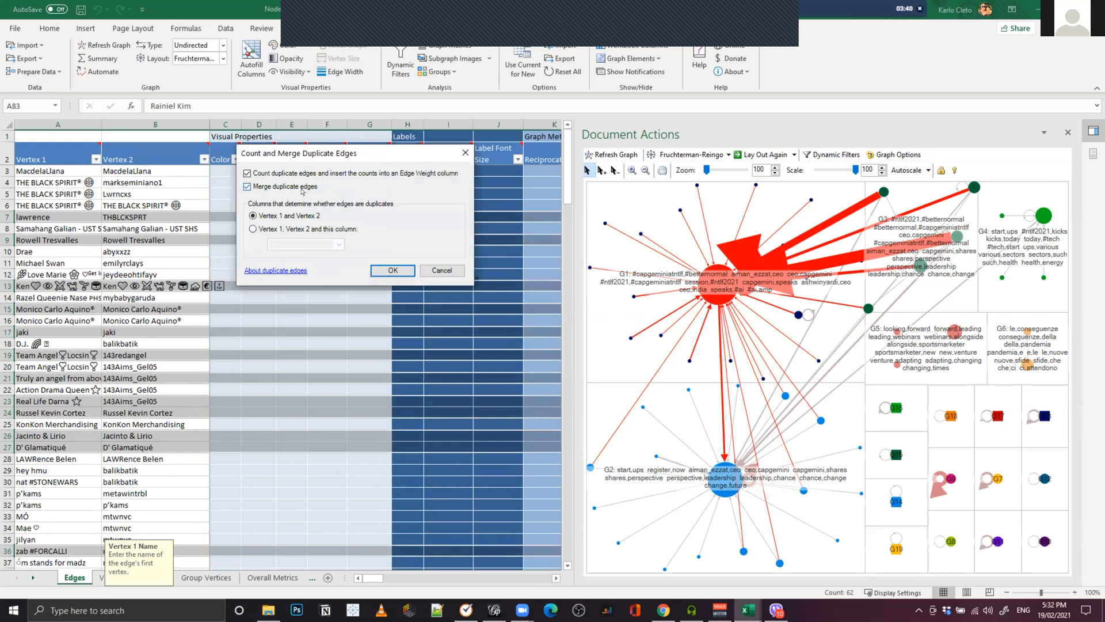
click(392, 271)
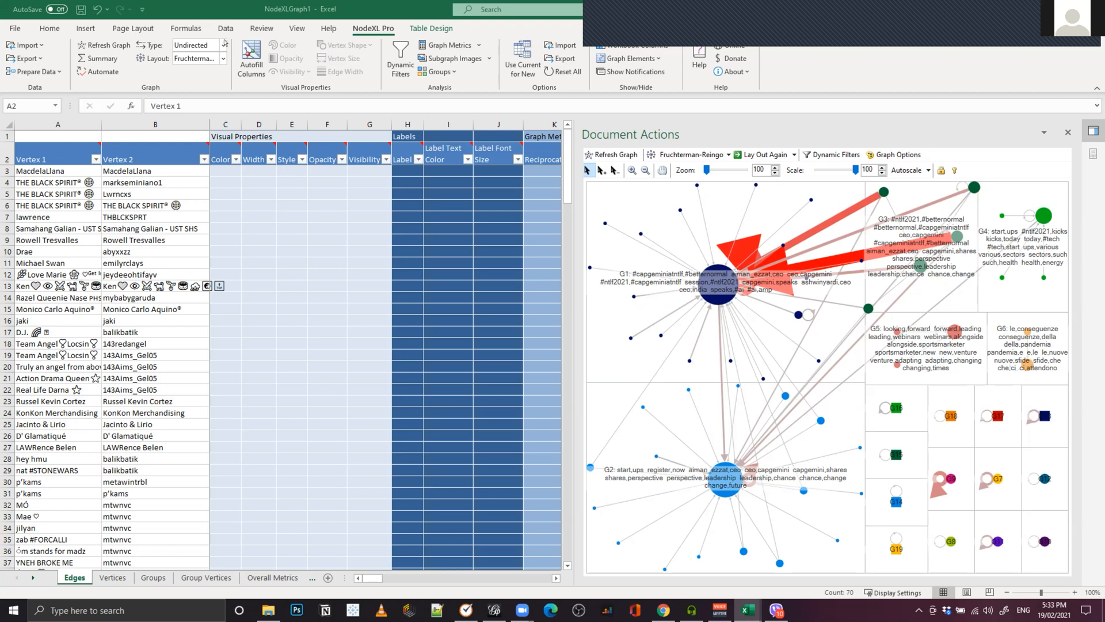
- Set the graph type to Directed and check the available layout algorithms without changing the layout
click(221, 45)
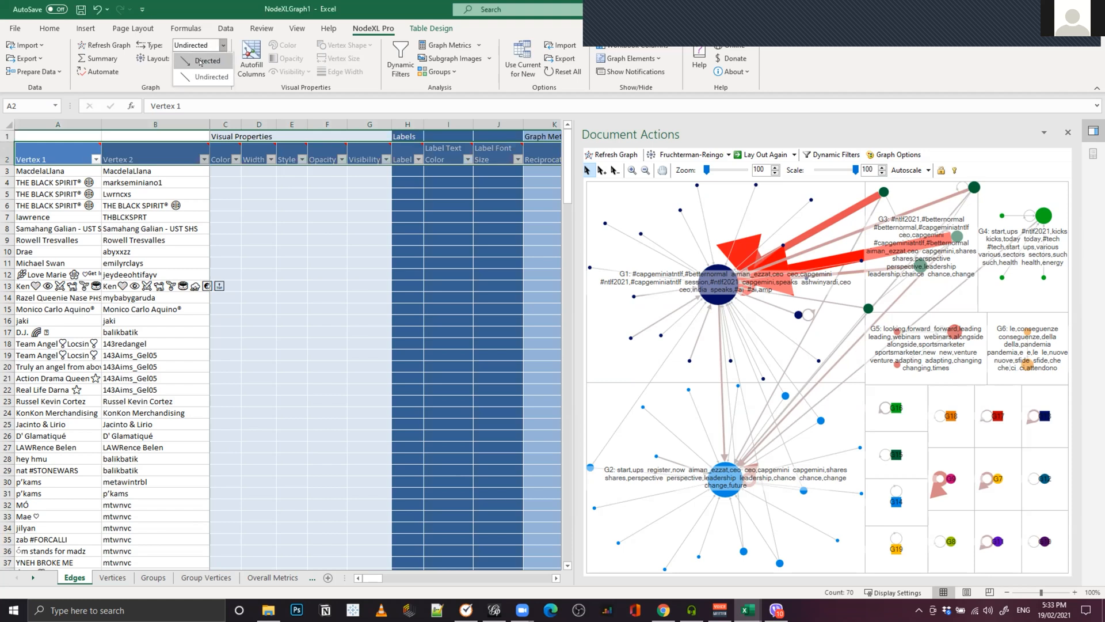
click(208, 60)
click(211, 58)
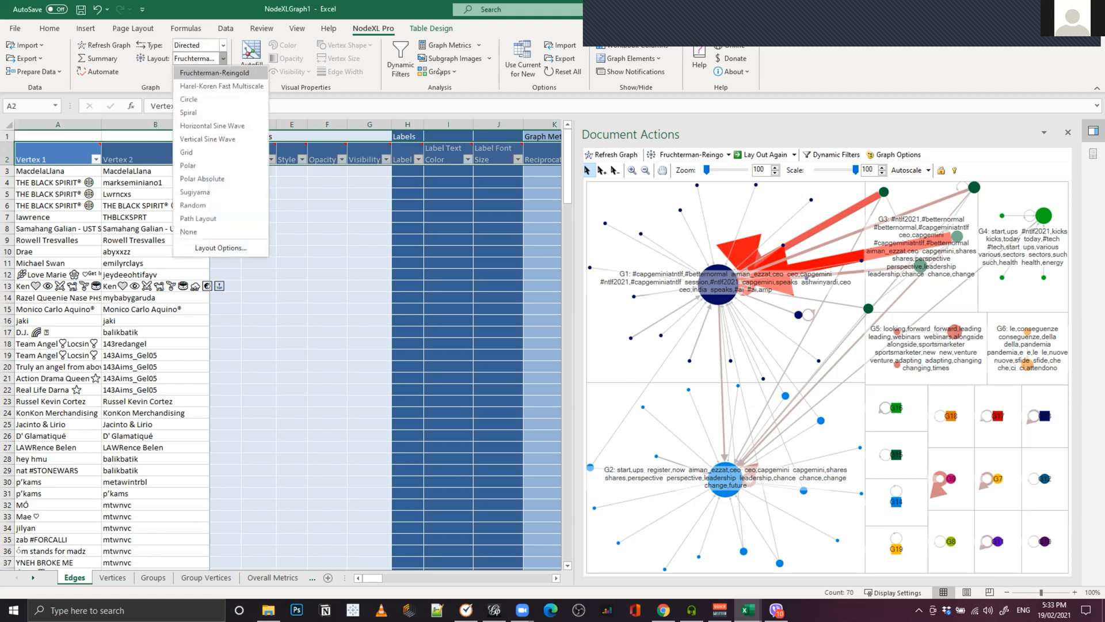
click(881, 63)
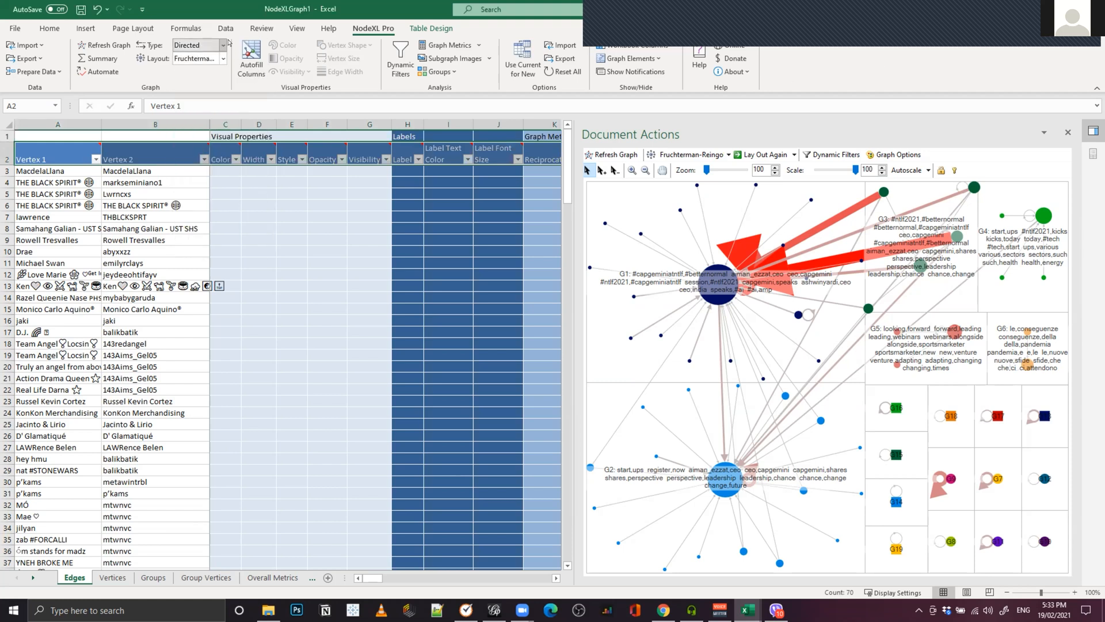